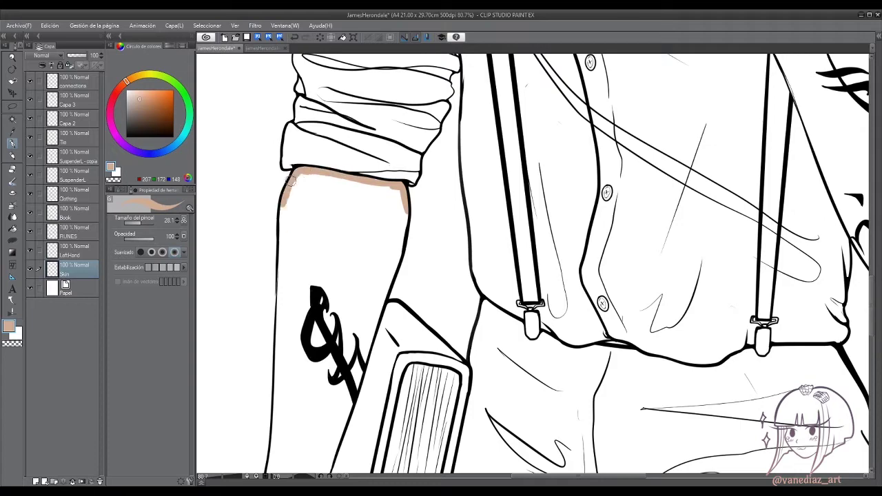
On the Skin layer, paint a beige border (RGB 207, 172, 148) inside both edges of the book-holding forearm with a 28.1 brush.
left_click_drag(290, 180, 280, 279)
scroll(279, 280, "down", 2)
left_click_drag(372, 157, 350, 232)
scroll(397, 215, "down", 2)
scroll(348, 251, "down", 3)
left_click_drag(364, 200, 329, 340)
scroll(329, 340, "down", 1)
scroll(329, 340, "up", 4)
left_click_drag(319, 157, 308, 264)
scroll(308, 263, "down", 1)
left_click_drag(319, 176, 311, 327)
scroll(311, 327, "down", 2)
left_click_drag(311, 249, 303, 332)
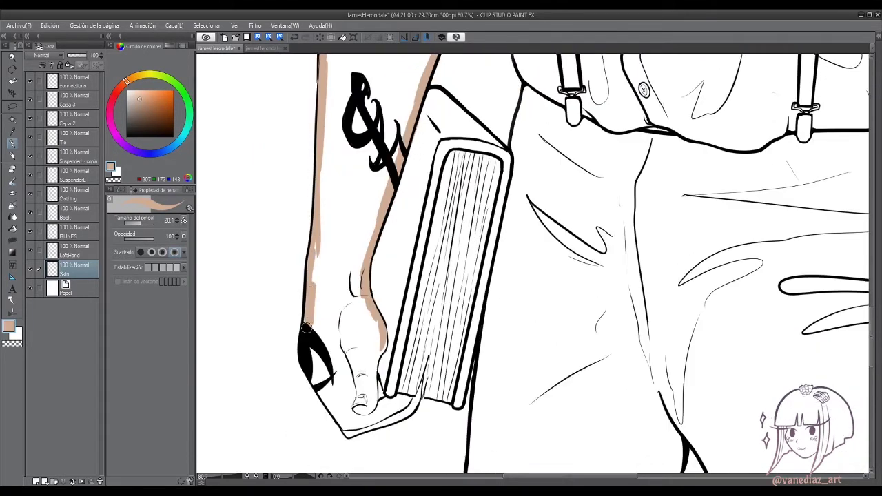
Paint the beige skin tone along the thumb and the fingers wrapped under the book.
scroll(310, 331, "up", 3)
left_click_drag(359, 380, 398, 372)
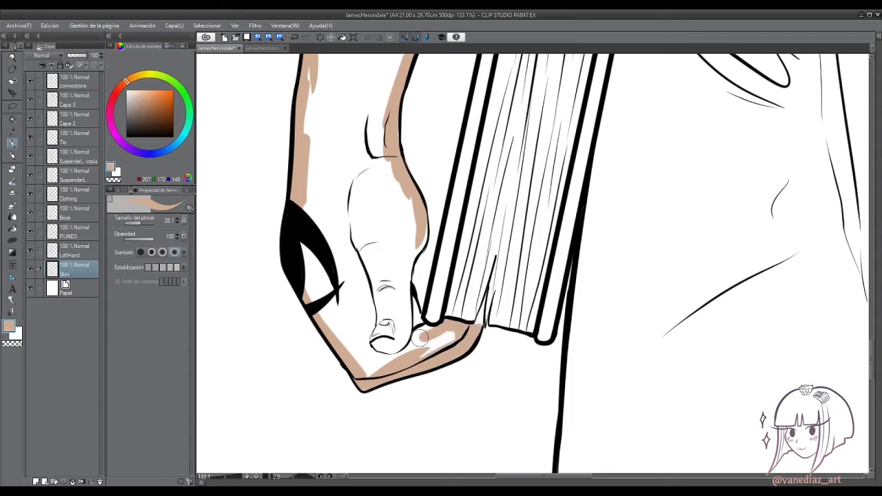
left_click_drag(420, 337, 413, 289)
left_click_drag(399, 321, 386, 365)
scroll(386, 365, "up", 1)
left_click_drag(424, 297, 414, 234)
scroll(414, 235, "up", 1)
Lasso-fill the interior of the book-holding hand and forearm with the beige skin tone, up to the rolled sleeve.
key("u")
left_click_drag(298, 224, 306, 318)
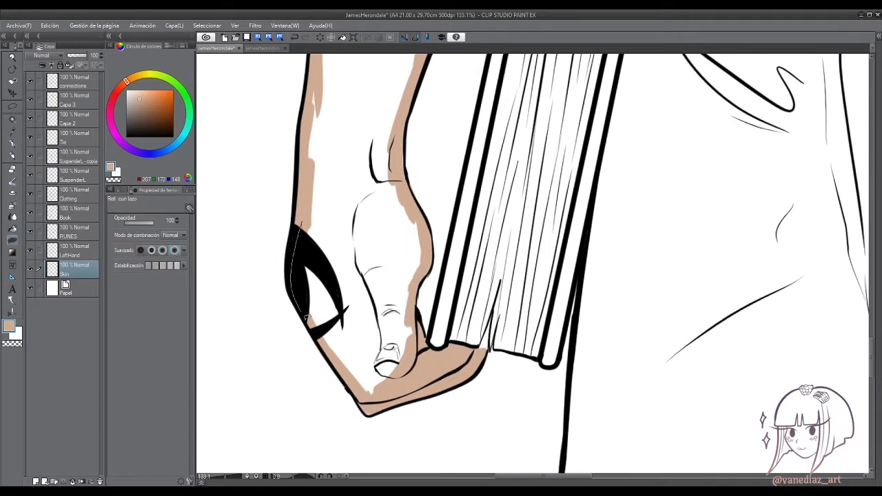
left_click_drag(416, 293, 389, 157)
scroll(408, 370, "up", 4)
left_click_drag(324, 248, 373, 240)
left_click_drag(373, 240, 380, 402)
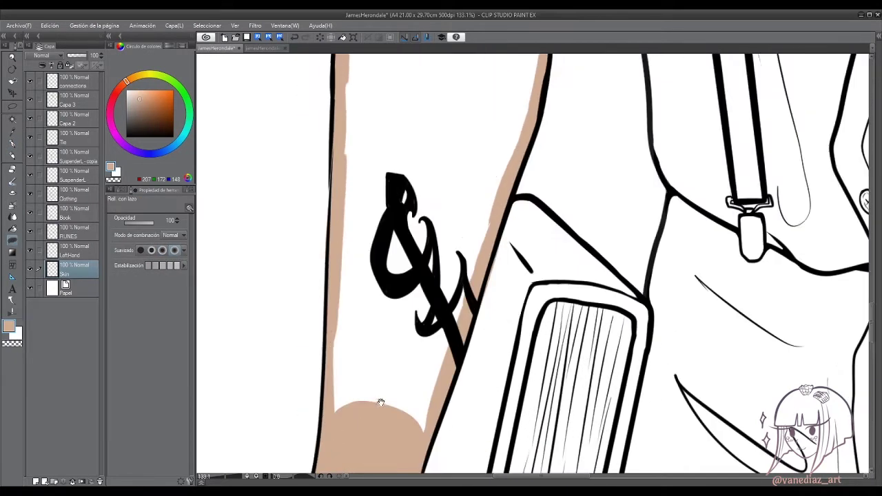
left_click_drag(502, 207, 501, 203)
scroll(291, 350, "up", 4)
left_click_drag(363, 210, 363, 210)
scroll(414, 275, "down", 3)
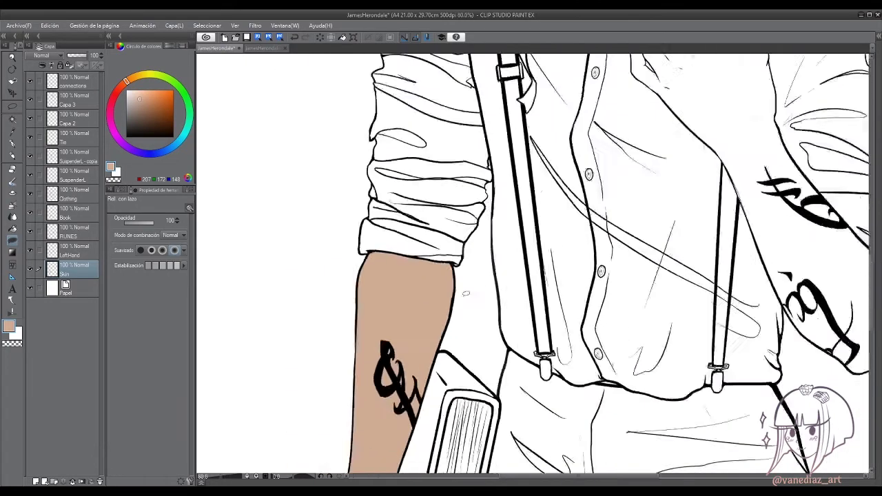
Paint a beige border inside the elbow and both edges of the raised forearm, around its rune markings.
scroll(413, 276, "up", 3)
key("p")
left_click_drag(413, 355, 502, 285)
scroll(503, 285, "up", 2)
mouse_move(596, 359)
left_mouse_down()
mouse_move(521, 237)
mouse_move(422, 128)
left_mouse_up()
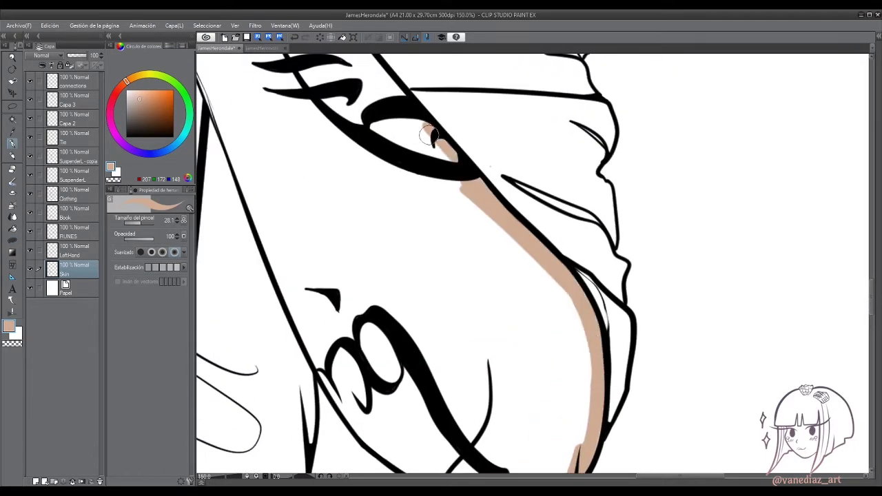
scroll(422, 128, "down", 3)
left_click_drag(445, 317, 551, 391)
left_click_drag(357, 157, 450, 320)
scroll(449, 320, "up", 3)
left_click_drag(407, 207, 489, 394)
scroll(454, 350, "up", 3)
left_click_drag(454, 348, 377, 181)
Continue the beige border along both sides of the raised arm's wrist and the back of the hand.
scroll(378, 180, "up", 3)
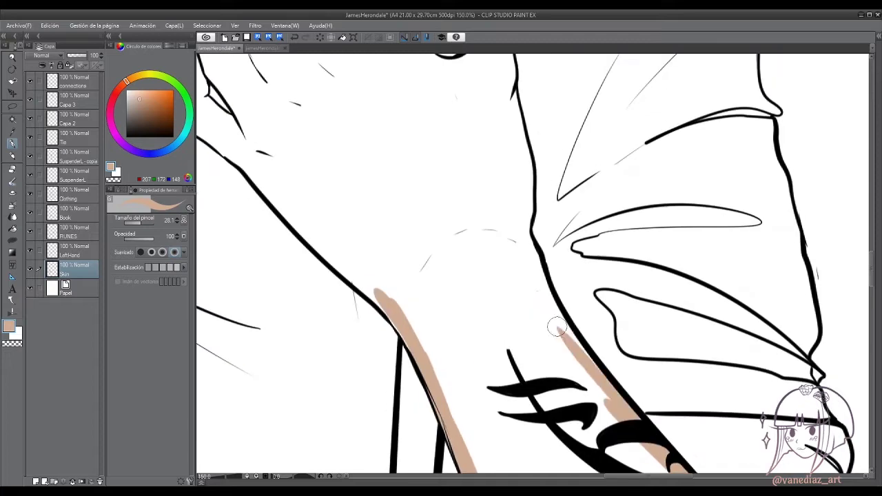
left_click_drag(538, 292, 600, 396)
scroll(600, 396, "up", 3)
scroll(523, 310, "down", 3)
left_click_drag(344, 247, 461, 372)
scroll(378, 295, "up", 3)
Paint the raised hand's two outermost fingers beige and start the edges of the next curled finger.
left_click_drag(345, 205, 324, 219)
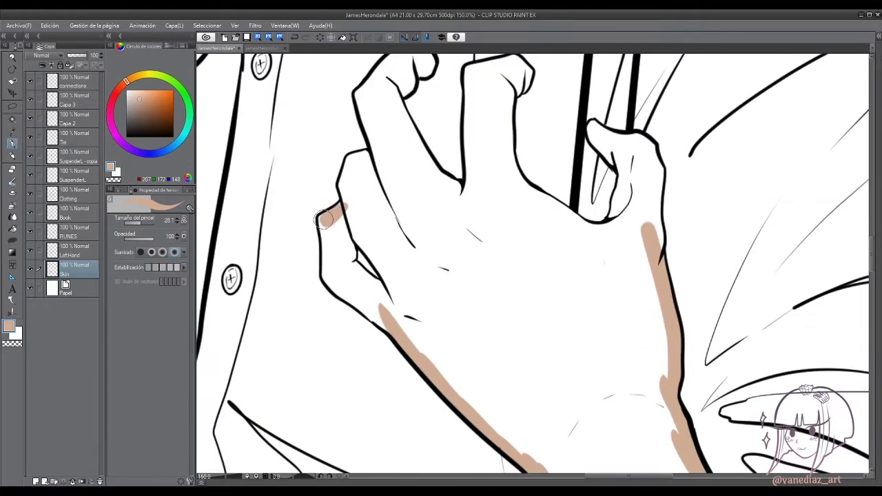
left_click_drag(328, 267, 414, 335)
left_click_drag(341, 217, 407, 314)
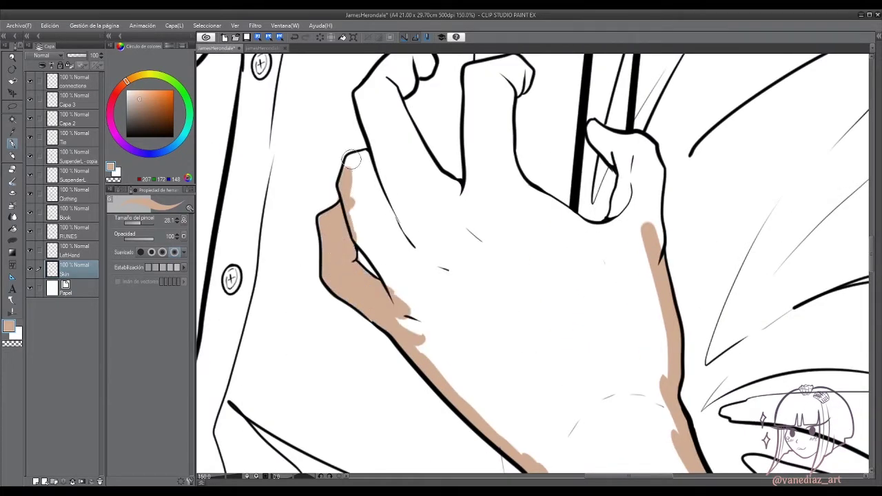
left_click_drag(350, 160, 403, 303)
left_click_drag(408, 172, 371, 303)
left_click_drag(386, 196, 331, 235)
left_click_drag(324, 227, 372, 358)
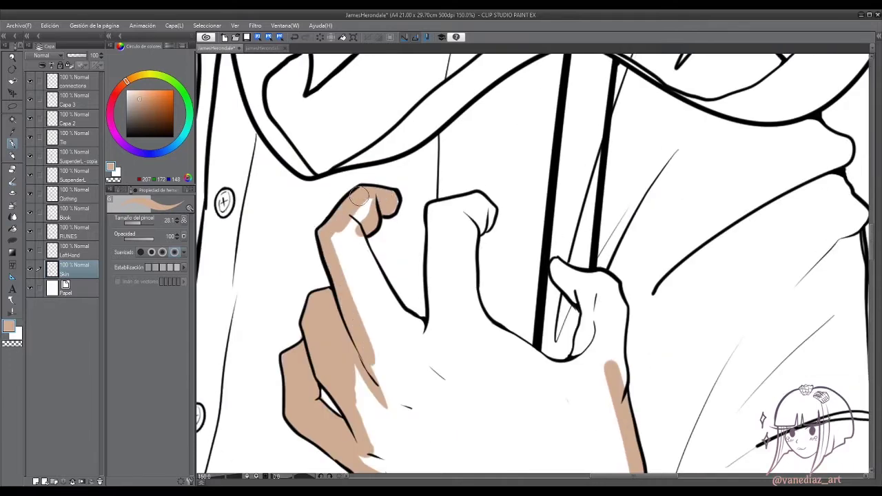
Paint the remaining fingers and thumb of the raised hand beige, erasing the spill outside the thumb's outline.
mouse_move(358, 193)
left_mouse_down()
mouse_move(389, 194)
mouse_move(435, 344)
left_mouse_up()
left_click_drag(330, 228, 420, 400)
mouse_move(486, 205)
left_mouse_down()
mouse_move(474, 231)
mouse_move(478, 168)
left_mouse_up()
mouse_move(431, 283)
left_mouse_down()
mouse_move(475, 248)
mouse_move(555, 324)
mouse_move(579, 275)
mouse_move(610, 331)
left_mouse_up()
left_click_drag(572, 248, 604, 287)
key("e")
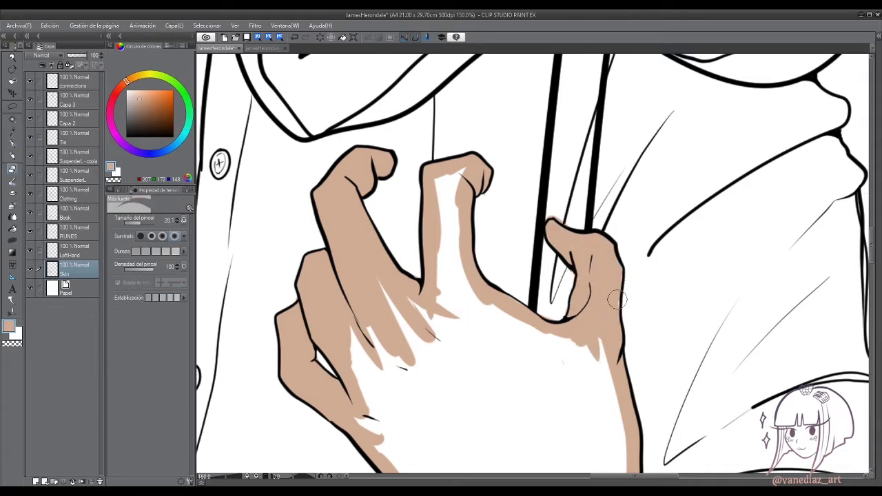
left_click_drag(545, 210, 565, 224)
key("b")
left_click_drag(583, 324, 602, 221)
Lasso-fill the raised hand and forearm down to the elbow with the beige skin tone, including gaps inside the runes.
key("g")
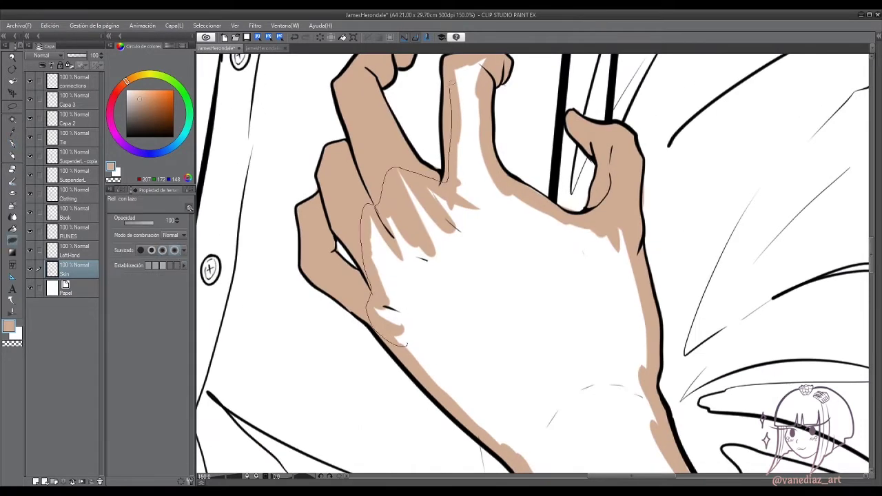
left_click_drag(407, 344, 482, 331)
mouse_move(496, 103)
left_mouse_down()
mouse_move(631, 222)
mouse_move(482, 410)
left_mouse_up()
left_click_drag(613, 441, 468, 204)
mouse_move(427, 296)
left_mouse_down()
mouse_move(471, 249)
mouse_move(441, 172)
left_mouse_up()
left_click_drag(593, 127, 499, 381)
left_click_drag(604, 151, 592, 135)
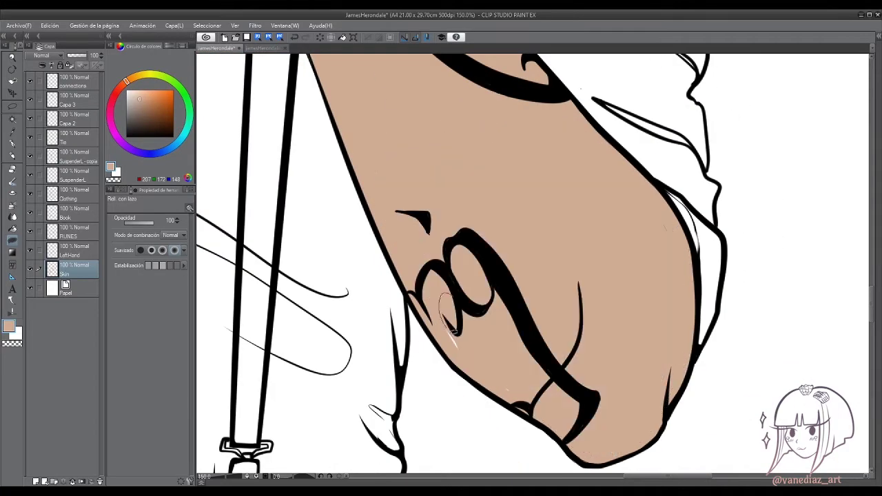
mouse_move(414, 290)
left_mouse_down()
mouse_move(578, 310)
mouse_move(337, 177)
left_mouse_up()
Paint a beige border along the neck, the shirt collar opening, the chin and the far side of the face.
left_click(12, 144)
mouse_move(350, 127)
left_mouse_down()
mouse_move(358, 282)
mouse_move(462, 438)
mouse_move(584, 337)
mouse_move(540, 467)
left_mouse_up()
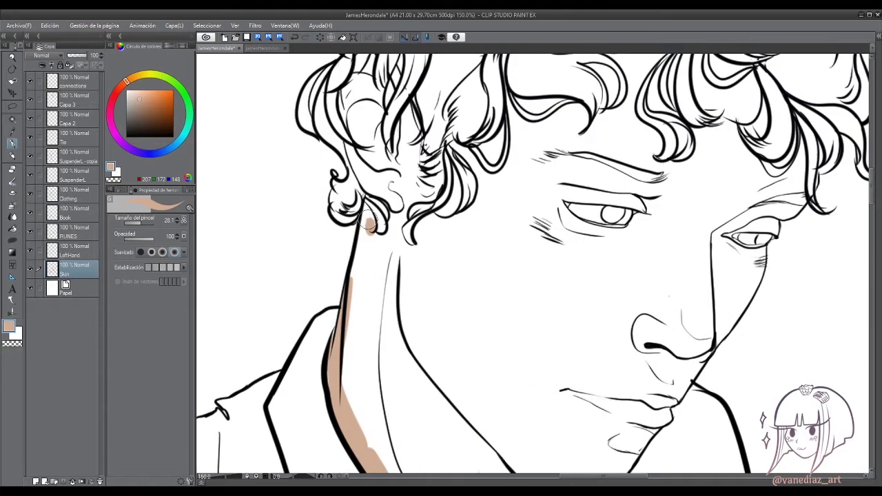
mouse_move(393, 207)
left_mouse_down()
mouse_move(368, 255)
mouse_move(368, 290)
left_mouse_up()
left_click_drag(370, 363, 380, 207)
left_click_drag(548, 407, 623, 318)
mouse_move(623, 318)
left_mouse_down()
mouse_move(486, 397)
mouse_move(610, 246)
left_mouse_up()
left_click_drag(601, 216, 562, 298)
left_click_drag(575, 300, 586, 284)
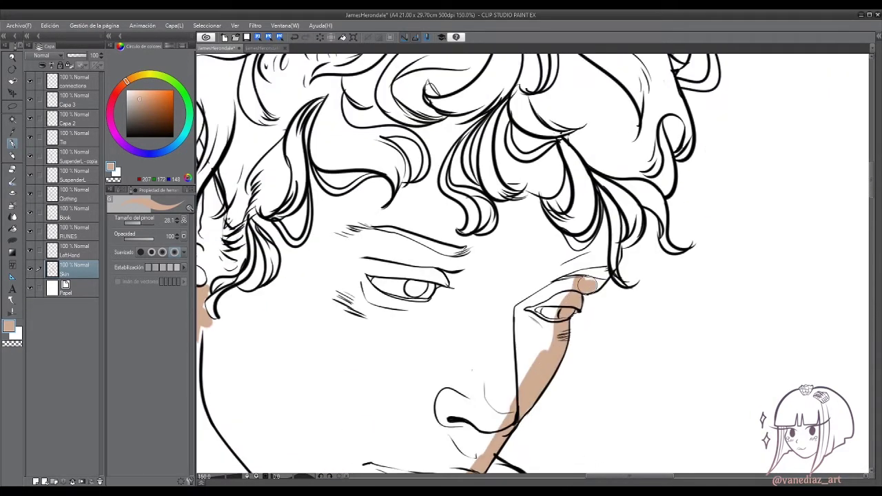
Paint the skin tone along the far brow and the forehead gaps between the front curls.
scroll(575, 295, "up", 3)
mouse_move(593, 234)
left_mouse_down()
mouse_move(538, 160)
mouse_move(476, 219)
left_mouse_up()
left_click_drag(493, 241, 529, 257)
left_click_drag(572, 196, 655, 307)
mouse_move(476, 145)
left_mouse_down()
mouse_move(528, 257)
mouse_move(572, 246)
mouse_move(529, 279)
mouse_move(482, 248)
mouse_move(537, 303)
mouse_move(483, 255)
mouse_move(465, 365)
left_mouse_up()
left_click_drag(428, 228, 510, 286)
left_click_drag(510, 286, 496, 238)
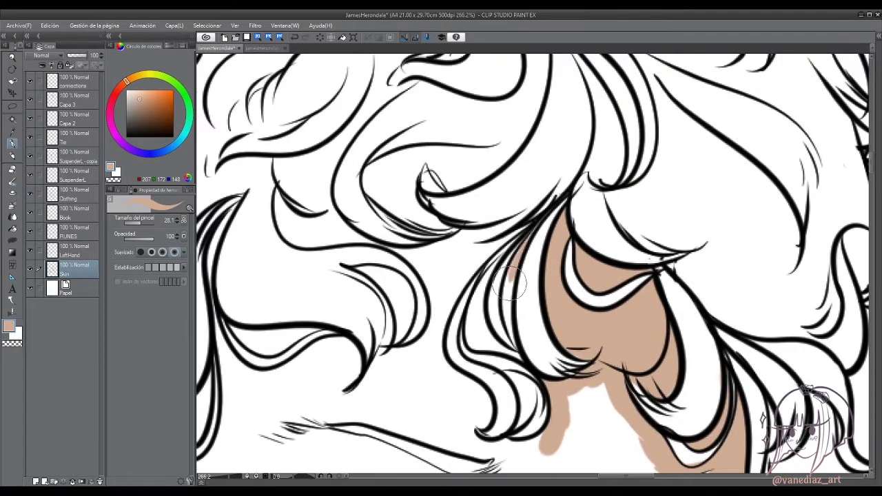
Paint the beige hairline border around the remaining forehead curls, the temple and the sideburn down to the jaw.
left_click_drag(500, 269, 514, 338)
left_click_drag(510, 331, 523, 280)
mouse_move(469, 207)
left_mouse_down()
mouse_move(490, 214)
mouse_move(477, 193)
mouse_move(496, 241)
mouse_move(455, 262)
left_mouse_up()
mouse_move(441, 200)
left_mouse_down()
mouse_move(448, 269)
mouse_move(475, 207)
left_mouse_up()
left_click_drag(441, 227, 417, 172)
mouse_move(414, 221)
left_mouse_down()
mouse_move(475, 303)
mouse_move(351, 234)
mouse_move(330, 296)
left_mouse_up()
mouse_move(537, 344)
left_mouse_down()
mouse_move(444, 306)
mouse_move(366, 290)
mouse_move(359, 386)
mouse_move(413, 272)
mouse_move(424, 272)
left_mouse_up()
mouse_move(372, 228)
left_mouse_down()
mouse_move(337, 275)
mouse_move(352, 275)
left_mouse_up()
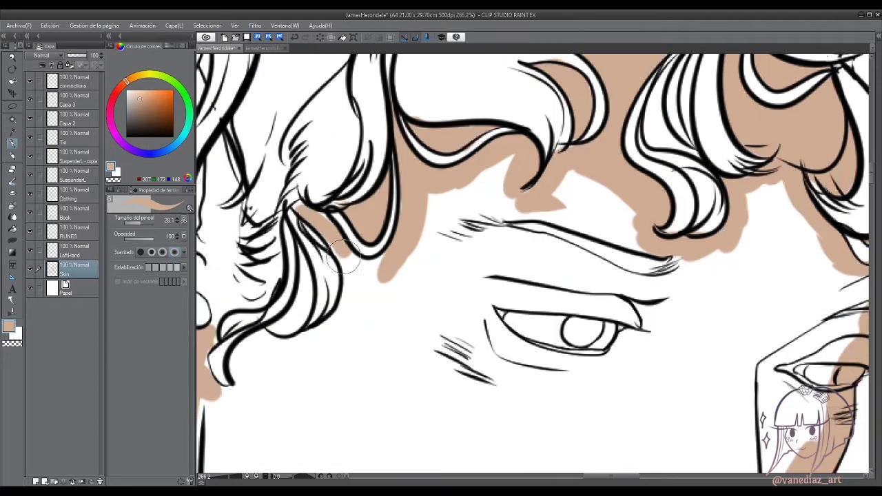
left_click_drag(344, 241, 358, 303)
mouse_move(365, 186)
left_mouse_down()
mouse_move(358, 251)
mouse_move(276, 331)
left_mouse_up()
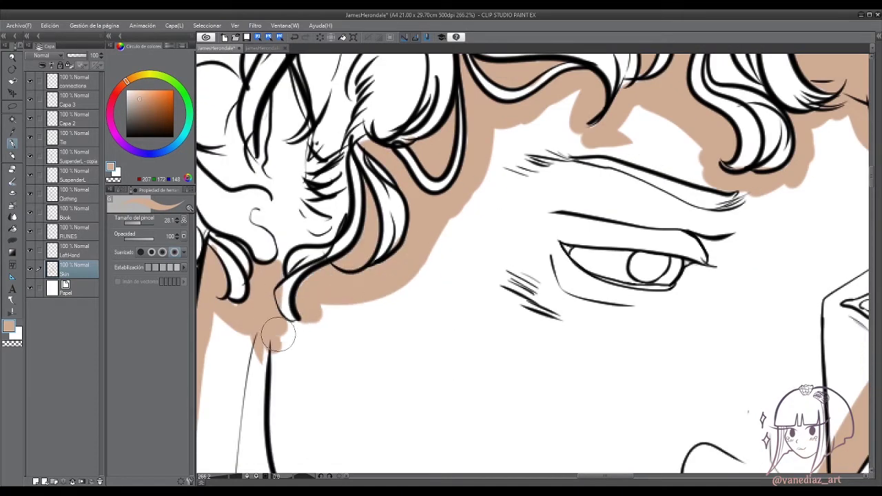
Lasso-fill the neck, face and forehead with the beige skin tone.
scroll(276, 331, "down", 3)
key("g")
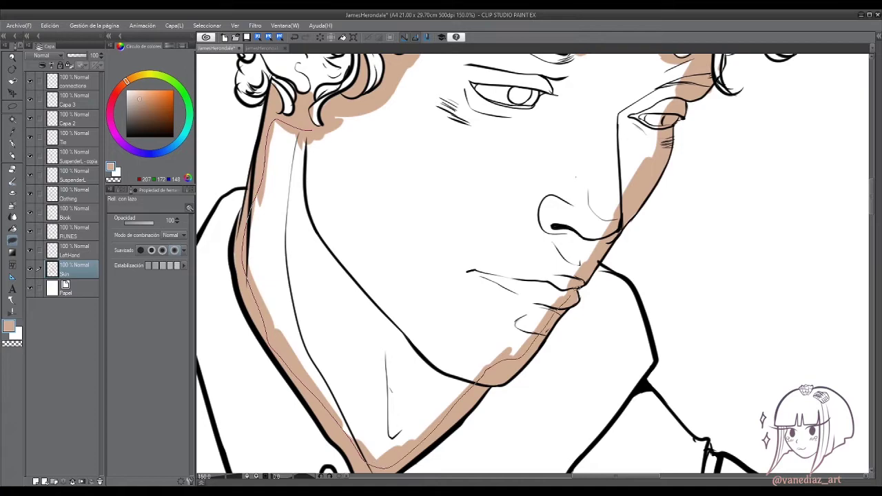
scroll(531, 262, "up", 5)
left_click_drag(376, 228, 324, 339)
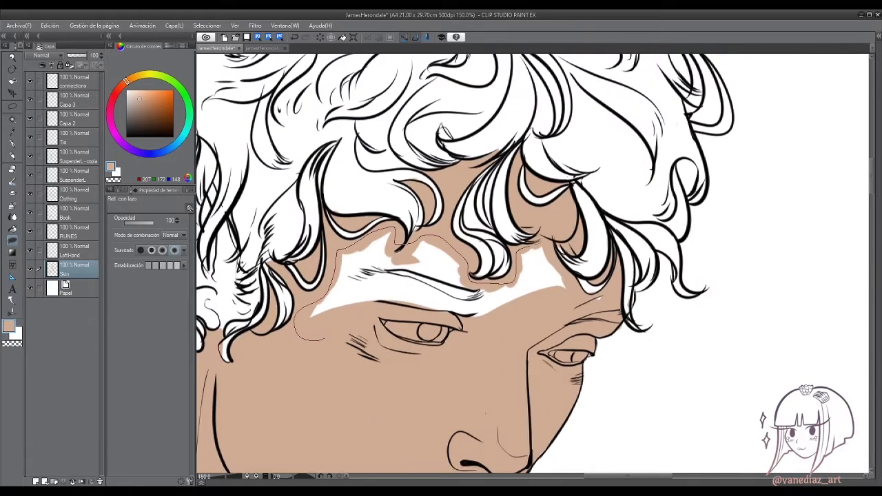
left_click_drag(517, 283, 607, 295)
Paint the ear and the small gaps between the hair strands over it in the beige skin tone.
scroll(441, 276, "up", 4)
key("b")
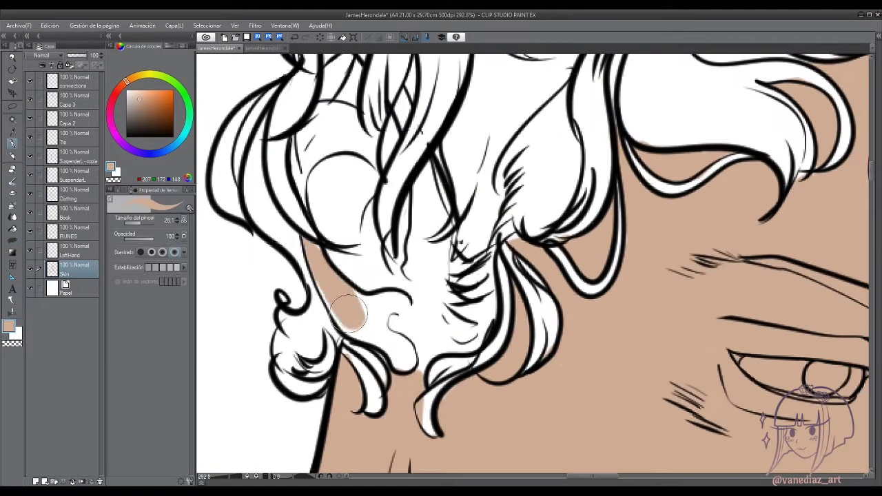
mouse_move(348, 313)
left_mouse_down()
mouse_move(386, 344)
mouse_move(428, 207)
mouse_move(403, 255)
mouse_move(369, 134)
mouse_move(331, 234)
mouse_move(376, 252)
left_mouse_up()
scroll(414, 234, "up", 3)
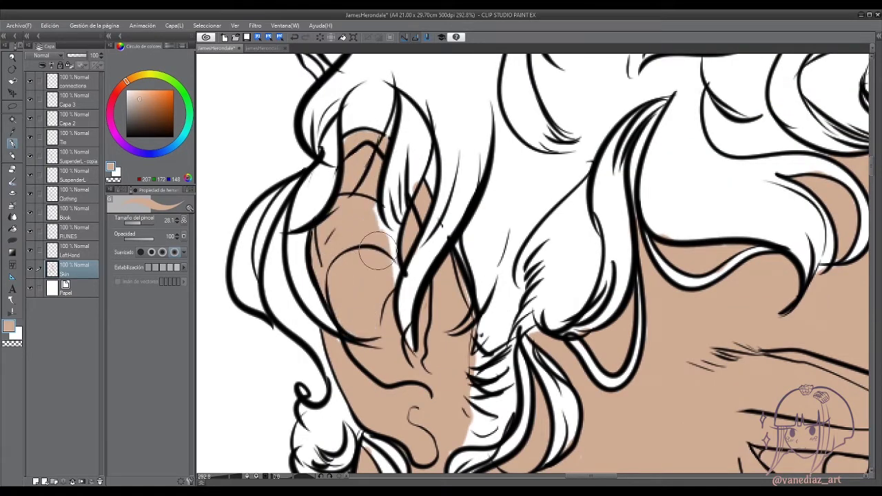
scroll(378, 254, "down", 4)
mouse_move(406, 338)
left_mouse_down()
mouse_move(476, 276)
mouse_move(427, 355)
left_mouse_up()
On a new layer above Skin, paint the curls above the ear dark brown (RGB 43, 39, 37) with a 15.3 brush.
mouse_move(275, 237)
left_mouse_down()
mouse_move(290, 223)
mouse_move(275, 262)
left_mouse_up()
mouse_move(279, 210)
left_mouse_down()
mouse_move(369, 169)
mouse_move(360, 332)
left_mouse_up()
left_click_drag(331, 298, 365, 270)
left_click_drag(371, 229, 348, 279)
mouse_move(324, 324)
left_mouse_down()
mouse_move(344, 235)
mouse_move(330, 219)
left_mouse_up()
left_click_drag(334, 263, 321, 195)
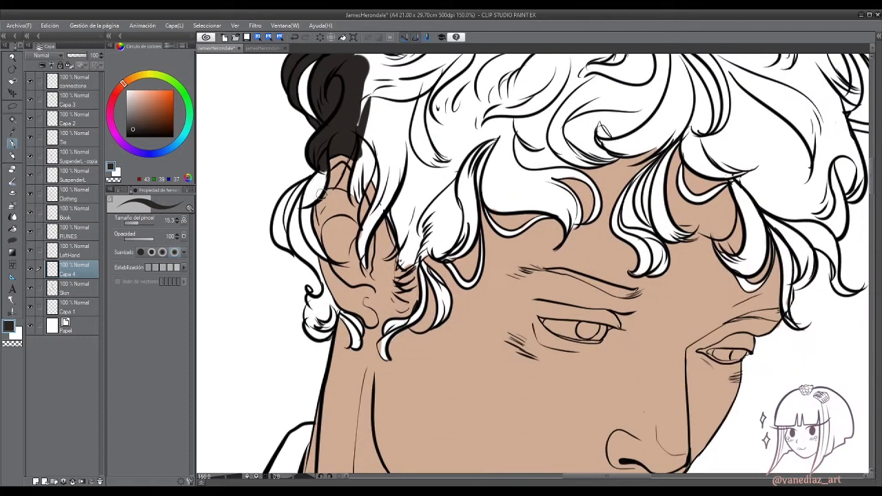
Paint the strand behind the ear, the small curls below it and the sideburn's lower lock dark brown.
scroll(320, 264, "down", 2)
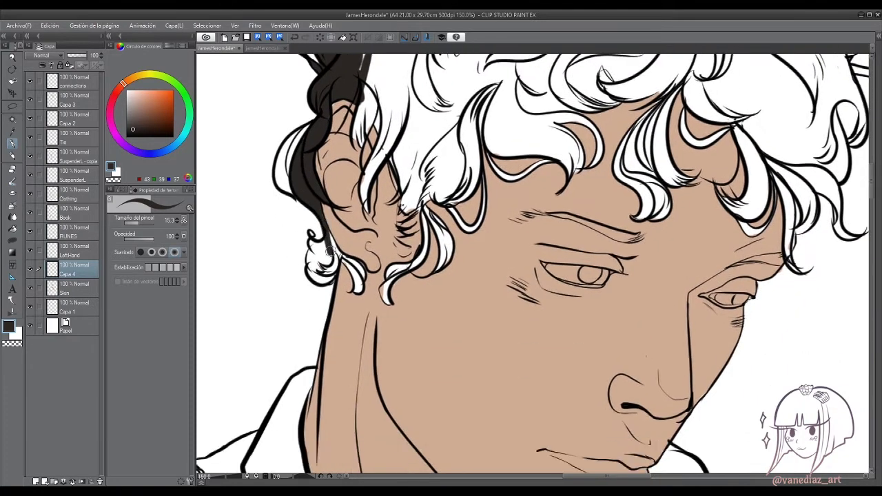
scroll(328, 251, "down", 1)
mouse_move(322, 242)
left_mouse_down()
mouse_move(318, 270)
mouse_move(367, 261)
left_mouse_up()
scroll(337, 259, "up", 1)
scroll(335, 314, "up", 1)
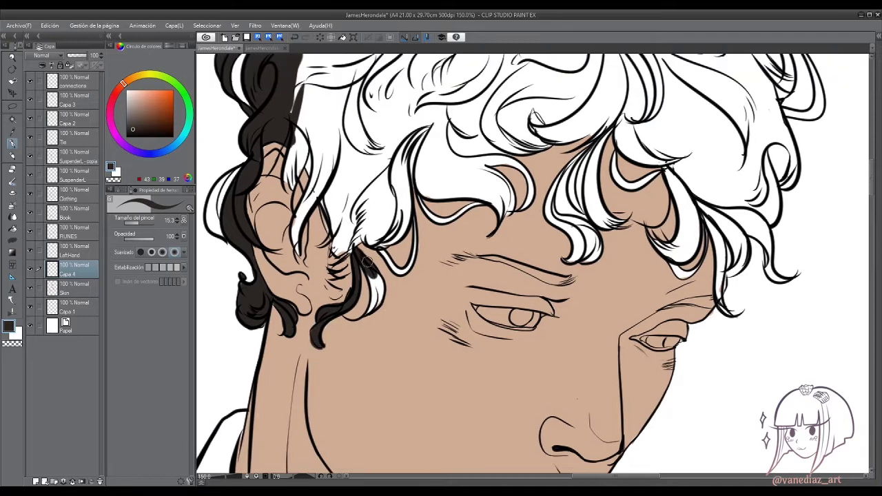
Fill the sideburn hair and the strands falling over the ear with dark brown.
scroll(369, 310, "up", 1)
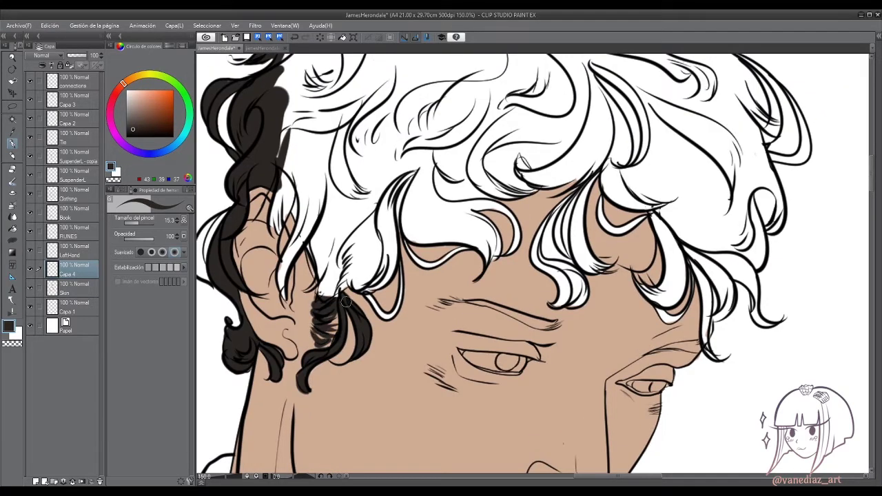
scroll(346, 301, "up", 1)
mouse_move(336, 309)
left_mouse_down()
mouse_move(311, 333)
mouse_move(282, 251)
left_mouse_up()
left_click_drag(303, 313, 287, 243)
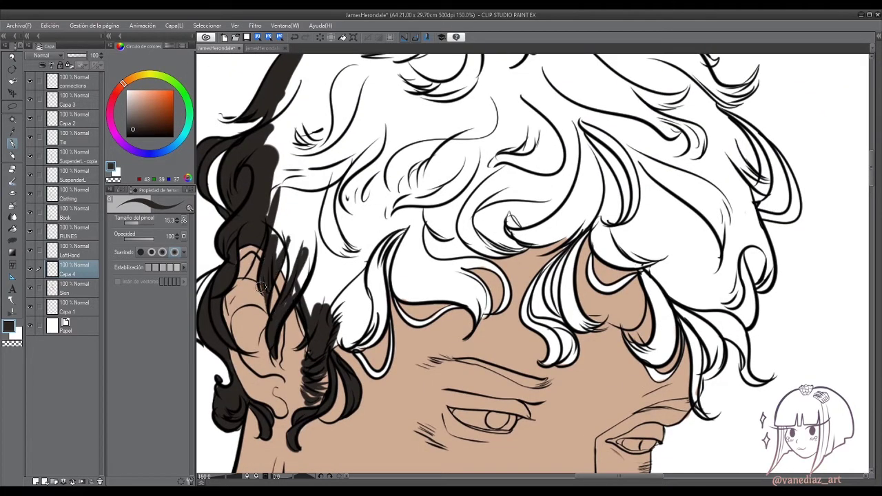
left_click_drag(304, 290, 293, 227)
scroll(310, 310, "up", 1)
scroll(339, 343, "down", 1)
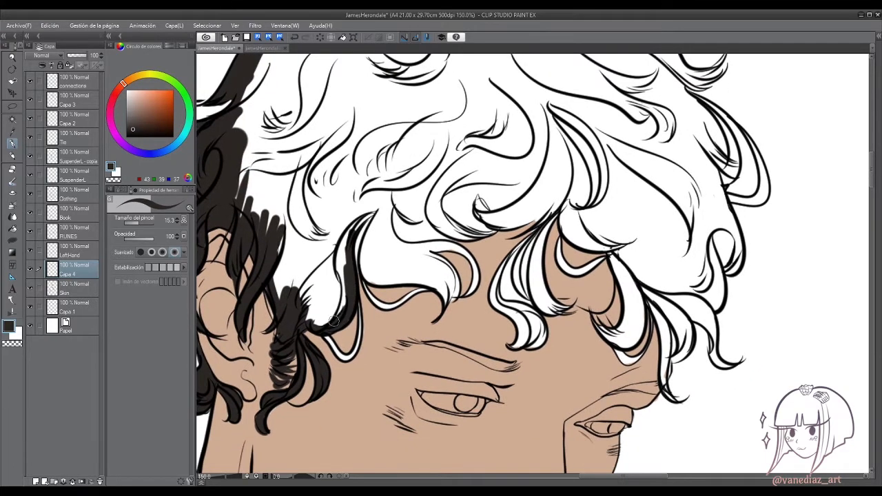
Paint dark brown along the edges of the temple lock and the large curl over the near eyebrow.
left_click_drag(354, 353, 363, 312)
scroll(358, 317, "up", 1)
left_click_drag(316, 293, 326, 238)
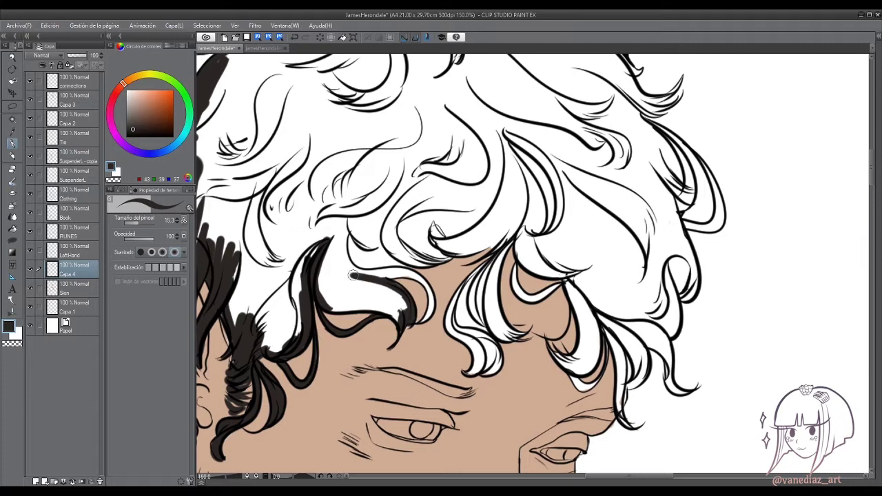
scroll(378, 307, "up", 1)
left_click_drag(378, 345, 399, 313)
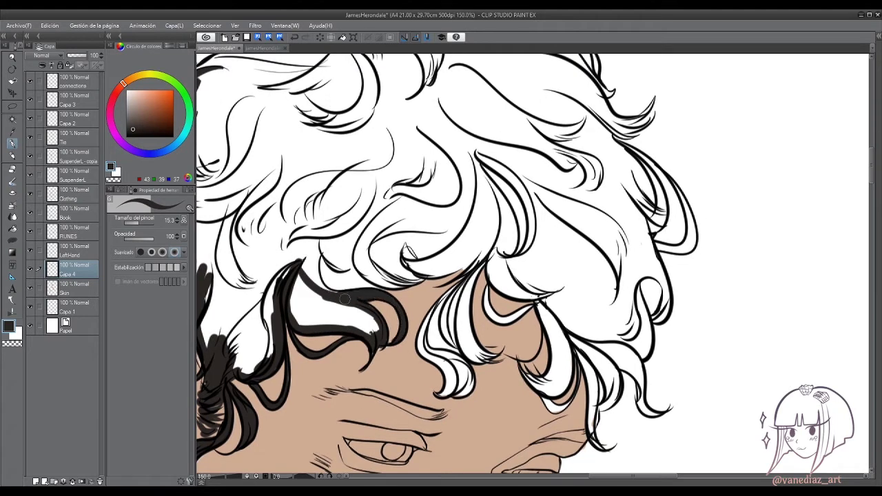
Paint the central forelock and the hairline beside it dark brown, and erase a thin strand within the forelock.
left_click_drag(447, 294, 422, 348)
scroll(406, 302, "down", 2)
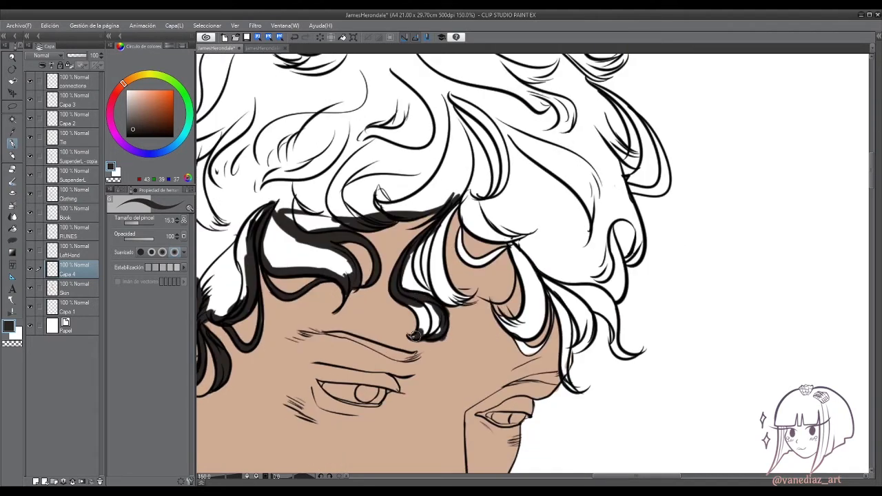
scroll(412, 324, "up", 2)
left_click_drag(390, 305, 410, 267)
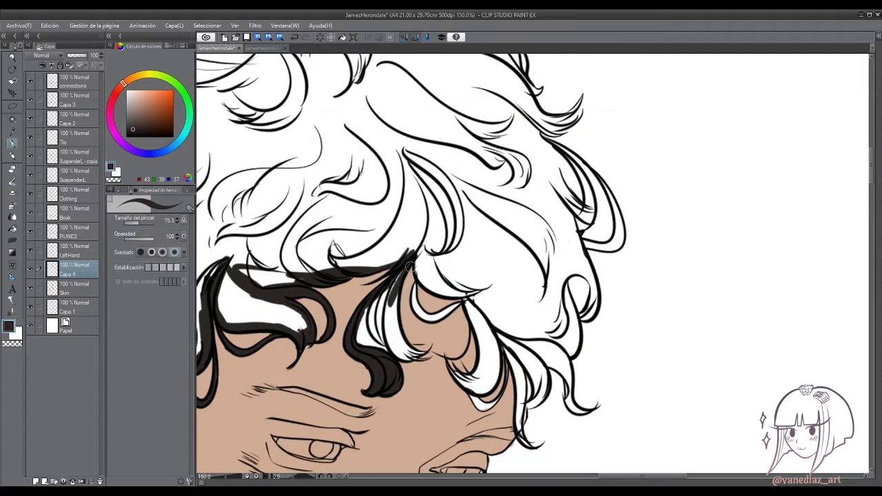
left_click_drag(362, 338, 401, 281)
scroll(403, 262, "up", 2)
key("b")
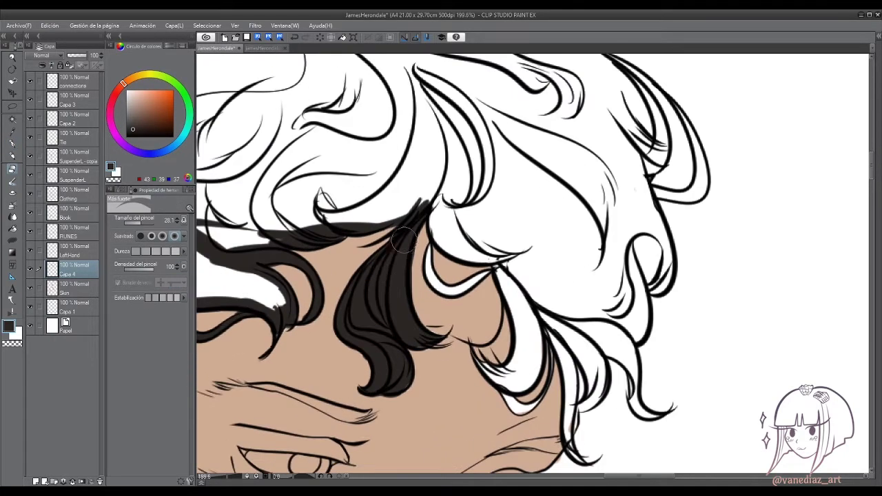
key("p")
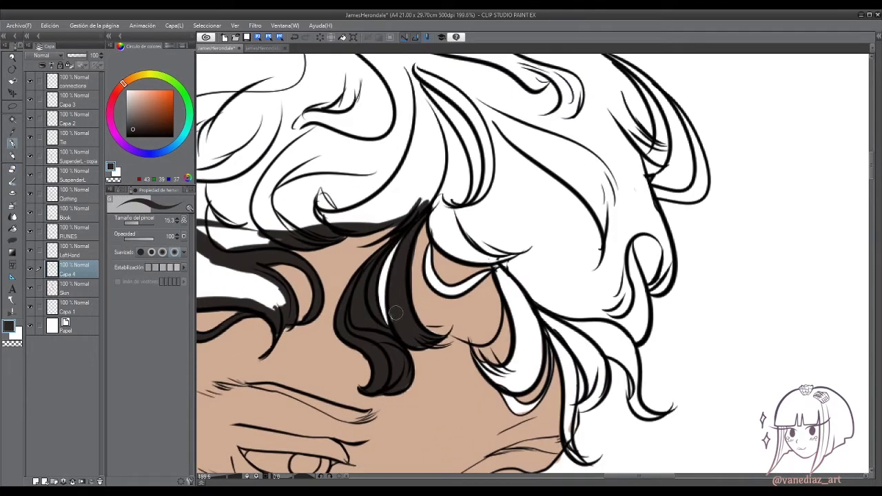
Fill the central forelock's inner strand, the small loop beside it and the lock over the far eyebrow with dark brown.
left_click_drag(413, 352, 435, 346)
left_click_drag(422, 345, 378, 361)
left_click_drag(388, 244, 468, 283)
left_click_drag(455, 275, 441, 386)
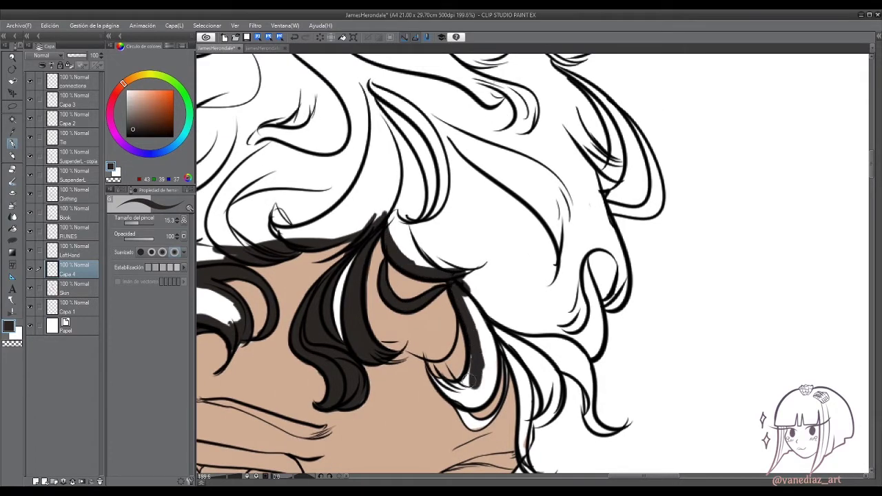
left_click_drag(475, 359, 427, 407)
left_click_drag(493, 330, 482, 407)
left_click_drag(499, 386, 486, 338)
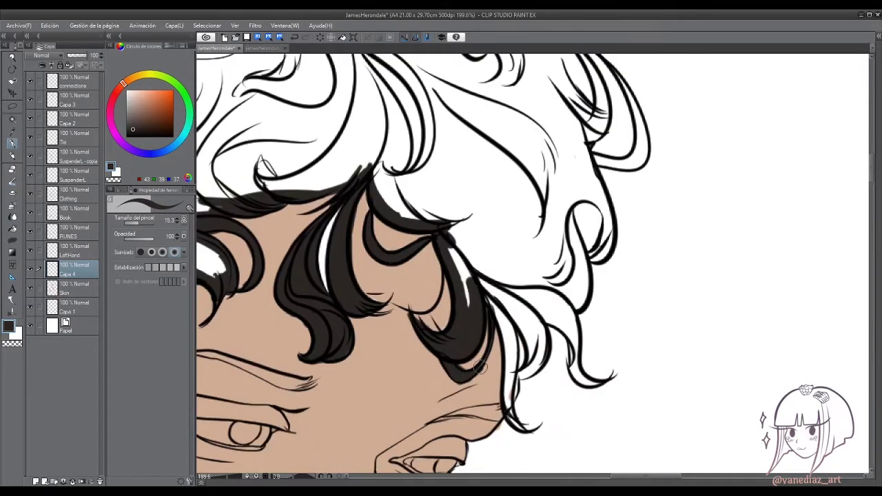
Fill the strands falling at the far temple with dark brown and erase the spill inside the lock above the far eyebrow.
left_click_drag(481, 368, 467, 320)
left_click_drag(496, 260, 494, 344)
left_click(12, 169)
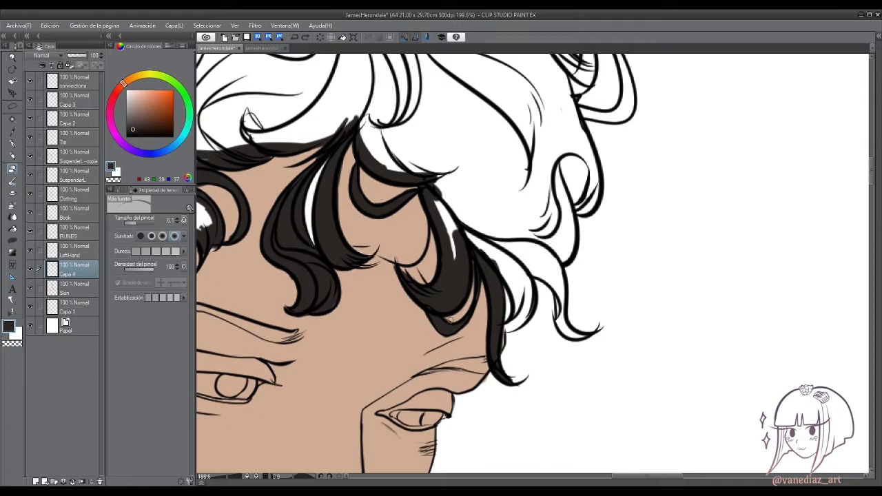
left_click_drag(449, 319, 376, 364)
key("p")
left_click_drag(455, 307, 430, 375)
left_click_drag(458, 324, 393, 269)
left_click_drag(379, 245, 369, 303)
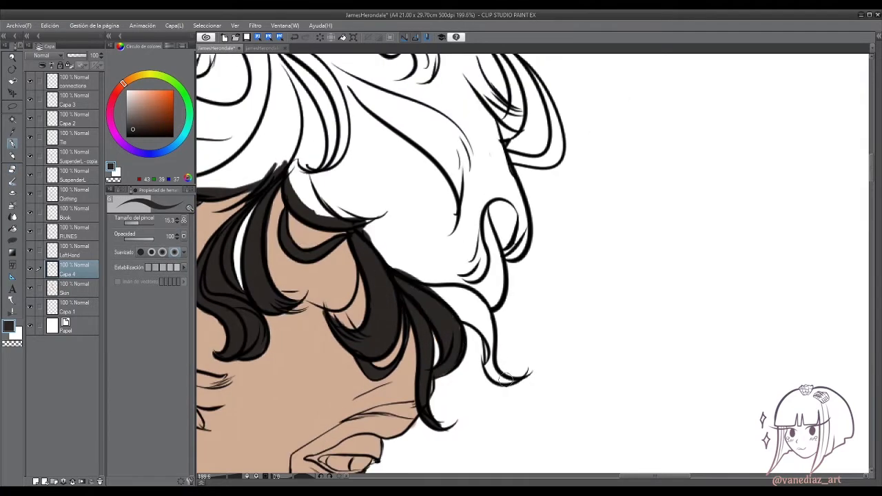
Paint the outward-flicking strand and the small looped curl beyond the far temple dark brown.
left_click_drag(485, 329, 460, 308)
left_click_drag(461, 309, 436, 379)
left_click_drag(457, 272, 475, 372)
left_click_drag(451, 358, 436, 391)
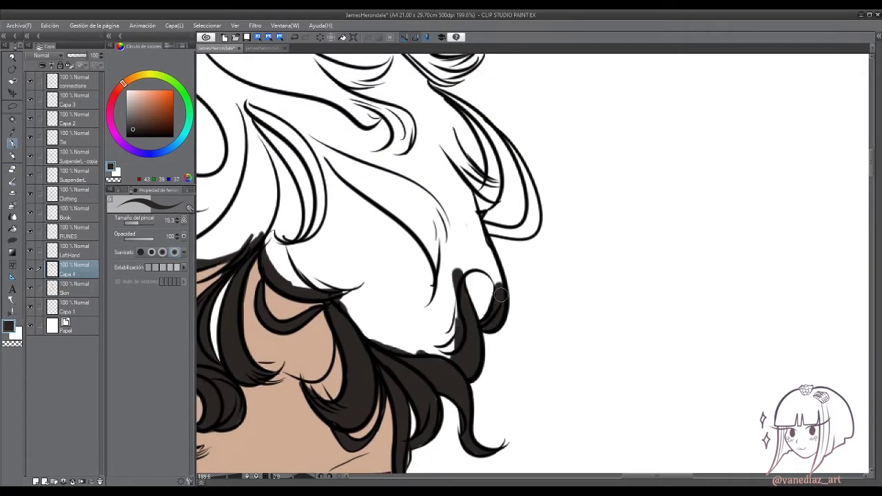
mouse_move(500, 294)
left_mouse_down()
mouse_move(476, 220)
mouse_move(441, 317)
left_mouse_up()
left_click_drag(441, 313, 459, 283)
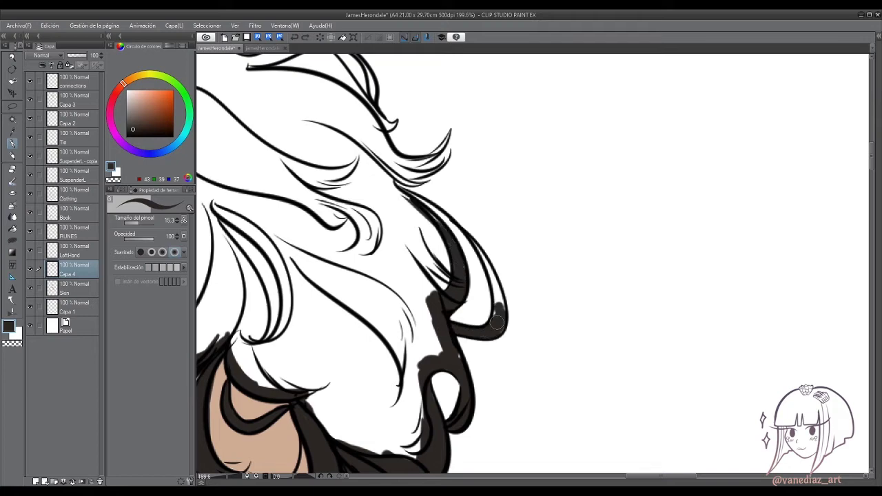
Fill the long looping locks on the far side of the head and the hair edge beside them with dark brown.
left_click_drag(434, 253, 410, 291)
left_click_drag(455, 233, 413, 289)
left_click_drag(382, 180, 417, 252)
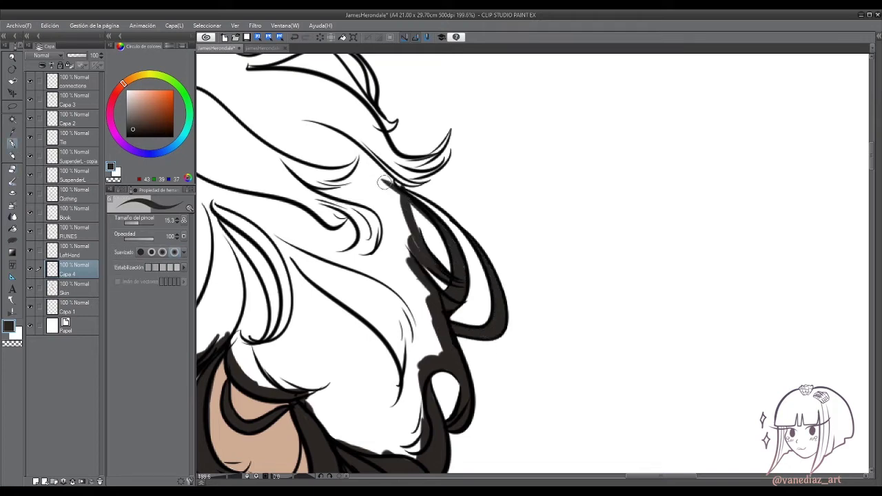
left_click_drag(412, 204, 421, 266)
left_click_drag(413, 234, 418, 384)
left_click_drag(408, 182, 439, 324)
Paint the flicked locks and wavy curls along the upper far side of the head dark brown.
mouse_move(383, 275)
left_mouse_down()
mouse_move(448, 320)
mouse_move(344, 222)
left_mouse_up()
left_click_drag(406, 252, 344, 191)
mouse_move(282, 219)
left_mouse_down()
mouse_move(379, 186)
mouse_move(352, 186)
mouse_move(422, 238)
left_mouse_up()
mouse_move(357, 234)
left_mouse_down()
mouse_move(317, 240)
mouse_move(368, 199)
left_mouse_up()
left_click_drag(342, 237, 251, 210)
mouse_move(340, 197)
left_mouse_down()
mouse_move(529, 234)
mouse_move(434, 201)
left_mouse_up()
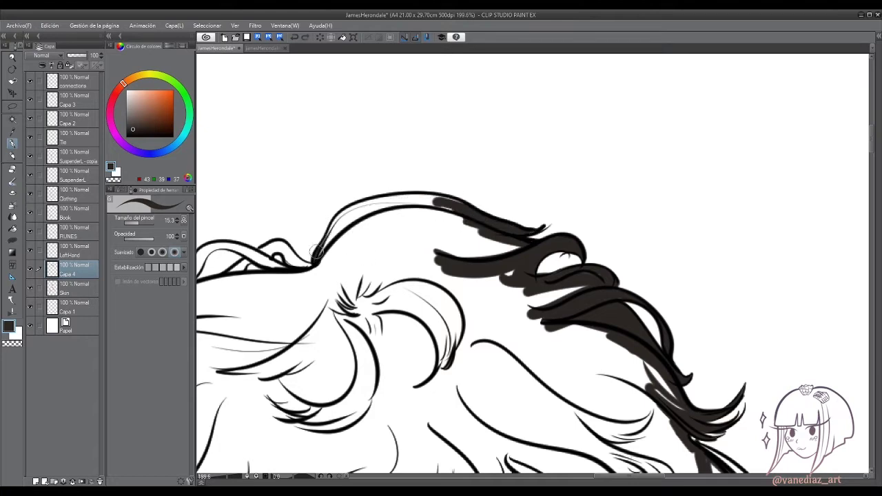
Paint the long crown lock along the top outline dark brown and close the gaps between the neighbouring curls.
left_click_drag(425, 202, 316, 268)
left_click_drag(342, 206, 472, 234)
left_click_drag(468, 229, 537, 304)
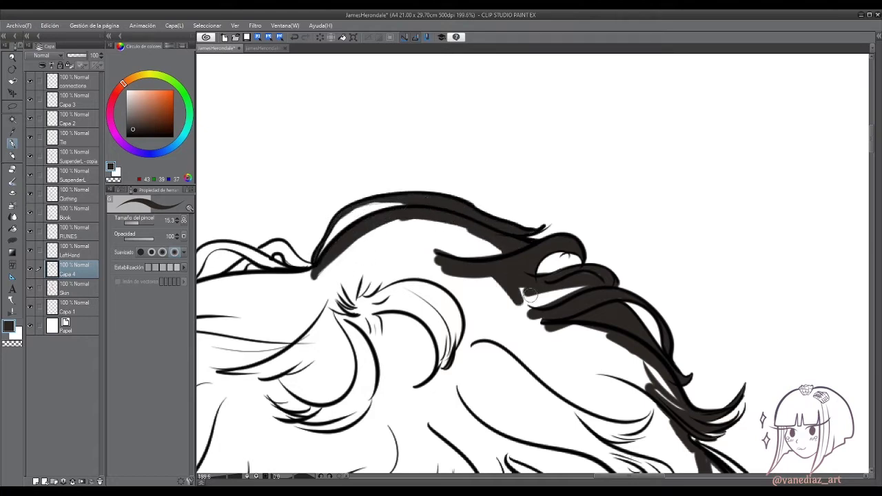
left_click_drag(486, 270, 586, 318)
left_click_drag(510, 310, 448, 207)
Paint the small crown curls and the hair's outer edge toward the back of the head dark brown.
left_click_drag(197, 175, 441, 192)
mouse_move(322, 249)
left_mouse_down()
mouse_move(510, 184)
mouse_move(303, 265)
left_mouse_up()
left_click_drag(393, 168, 337, 219)
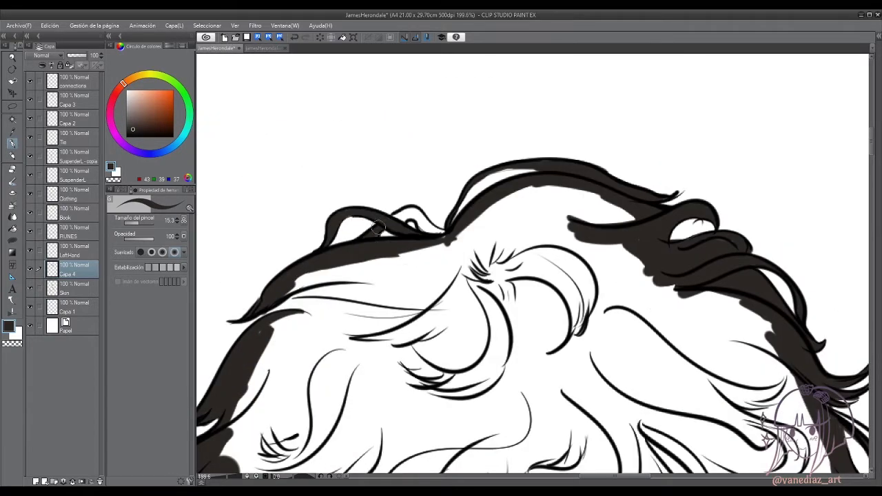
left_click_drag(270, 309, 400, 269)
scroll(408, 219, "down", 5)
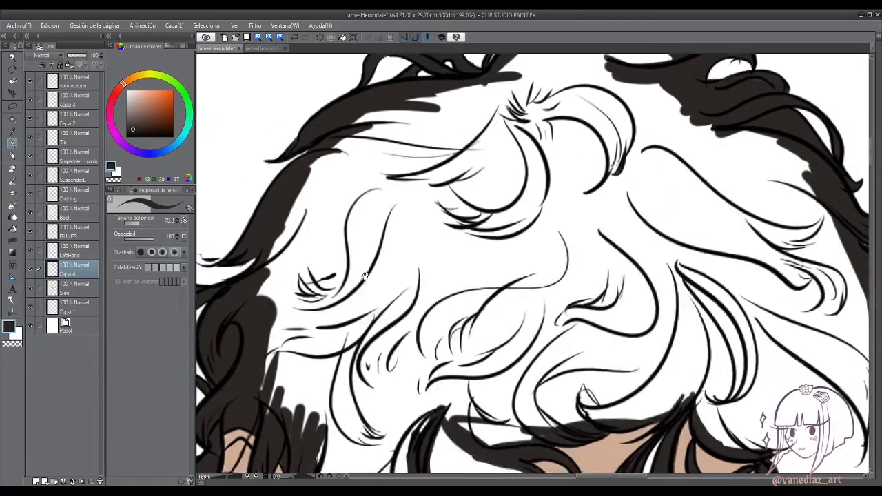
Fill the remaining white interior of the hair with dark brown using lasso fill.
key("u")
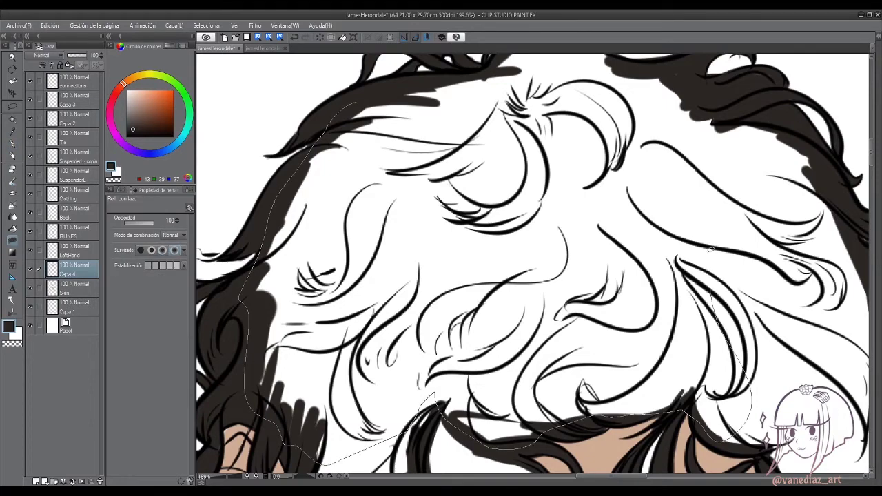
left_click_drag(711, 250, 716, 135)
scroll(538, 265, "down", 5)
mouse_move(345, 338)
left_mouse_down()
mouse_move(330, 249)
mouse_move(448, 319)
left_mouse_up()
scroll(441, 276, "right", 3)
mouse_move(338, 205)
left_mouse_down()
mouse_move(426, 292)
mouse_move(416, 295)
left_mouse_up()
scroll(441, 276, "right", 3)
scroll(442, 276, "up", 1)
mouse_move(309, 288)
left_mouse_down()
mouse_move(390, 364)
mouse_move(505, 240)
left_mouse_up()
scroll(441, 276, "up", 3)
left_click_drag(356, 224, 563, 398)
scroll(386, 275, "up", 3)
scroll(386, 276, "down", 5)
Paint the white gap inside the central forelock beige on the Skin layer.
left_click(72, 288)
key("b")
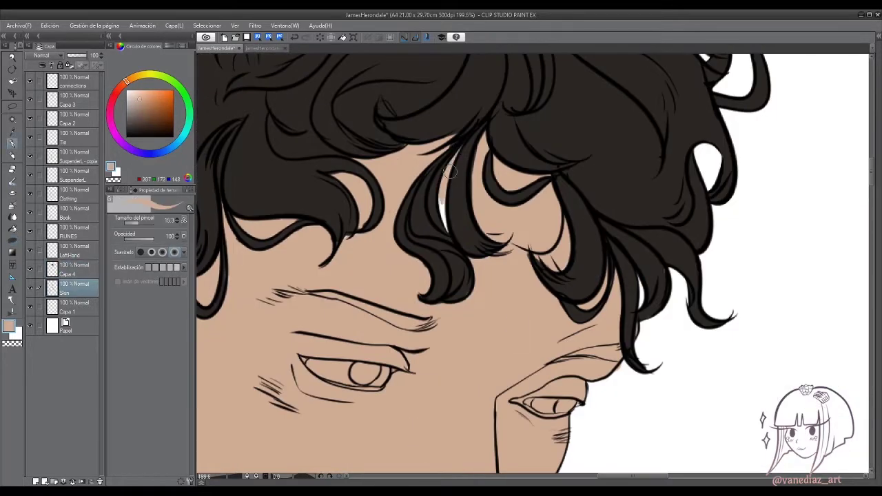
left_click(73, 269)
mouse_move(450, 171)
left_mouse_down()
mouse_move(445, 228)
mouse_move(402, 258)
left_mouse_up()
Sample the dark brown hair color and fill both eyebrows with it on the hair layer.
scroll(441, 276, "down", 3)
left_click(414, 220, "alt")
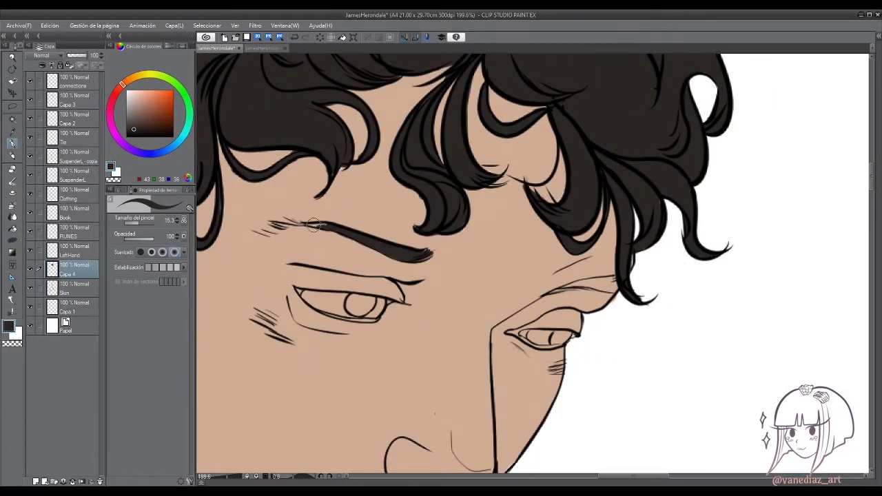
left_click_drag(308, 224, 259, 240)
scroll(455, 273, "right", 3)
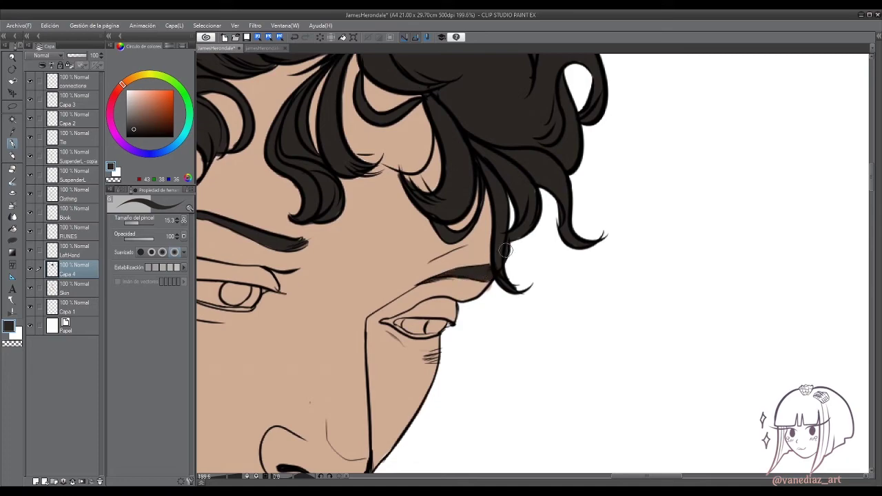
scroll(530, 262, "down", 3)
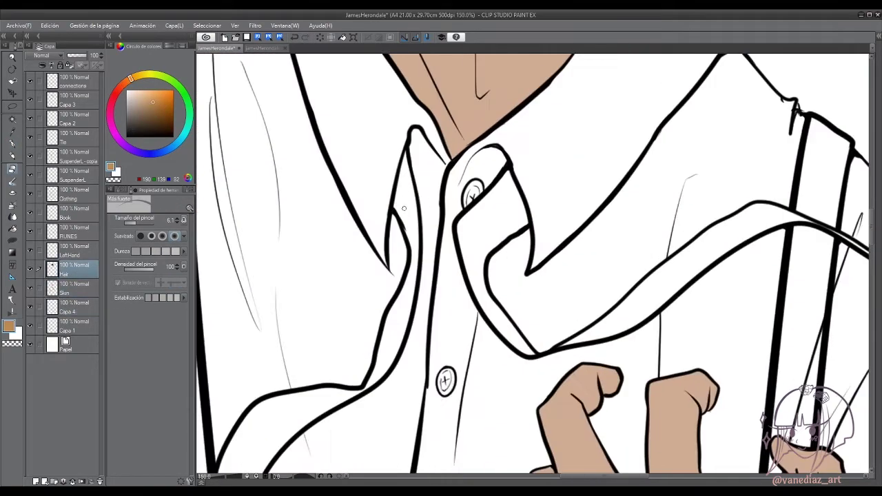
On layer Capa 4, paint the tie's narrow strip beneath the near collar and the start of its bend tan.
scroll(404, 208, "up", 2)
left_click(72, 307)
key("b")
mouse_move(405, 134)
left_mouse_down()
mouse_move(417, 262)
mouse_move(387, 366)
left_mouse_up()
scroll(387, 365, "down", 3)
left_click_drag(456, 211, 422, 272)
scroll(422, 272, "left", 2)
left_click_drag(477, 258, 327, 306)
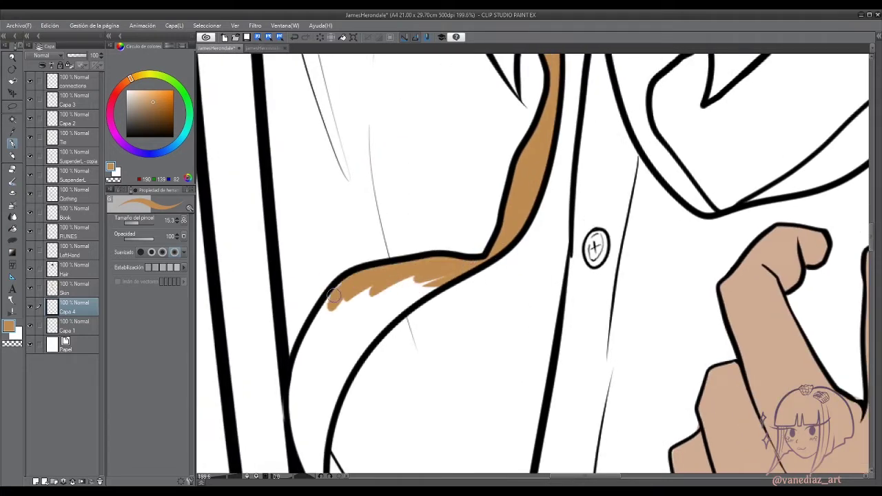
Fill the tie's wide bend and its hanging end beside the near suspender with tan.
left_click_drag(444, 277, 327, 310)
scroll(464, 182, "down", 3)
left_click_drag(463, 182, 376, 280)
scroll(386, 310, "down", 2)
mouse_move(438, 224)
left_mouse_down()
mouse_move(386, 310)
mouse_move(383, 179)
mouse_move(400, 235)
left_mouse_up()
scroll(398, 215, "down", 3)
mouse_move(372, 295)
left_mouse_down()
mouse_move(410, 231)
mouse_move(375, 289)
left_mouse_up()
scroll(375, 290, "up", 3)
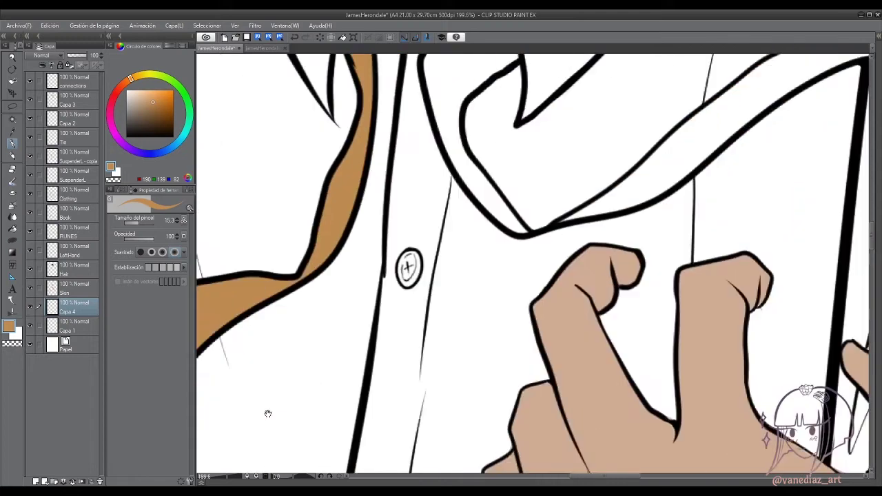
Paint the tie section beneath the far collar tan, down to its lower fold.
mouse_move(434, 193)
left_mouse_down()
mouse_move(427, 255)
mouse_move(392, 248)
mouse_move(379, 303)
mouse_move(417, 283)
left_mouse_up()
scroll(417, 282, "down", 3)
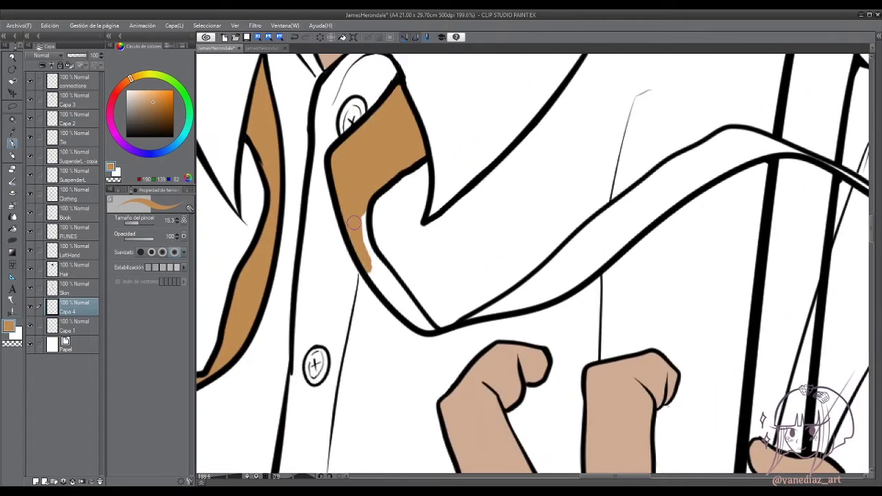
mouse_move(420, 220)
left_mouse_down()
mouse_move(372, 320)
mouse_move(433, 310)
mouse_move(323, 388)
left_mouse_up()
scroll(386, 324, "right", 2)
scroll(432, 310, "right", 2)
scroll(433, 310, "up", 1)
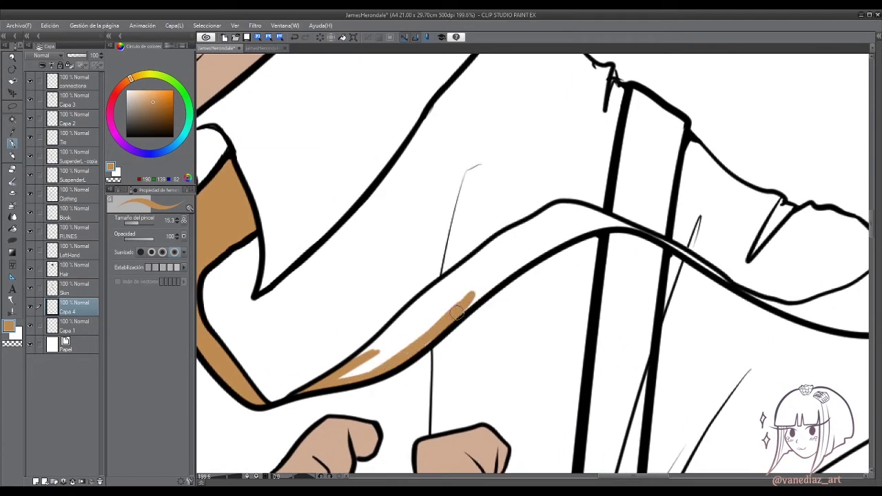
Fill the tie band running from the lower fold across the chest over the far suspender with tan.
left_click_drag(527, 230, 359, 355)
mouse_move(521, 261)
left_mouse_down()
mouse_move(455, 311)
mouse_move(592, 235)
mouse_move(358, 362)
mouse_move(524, 241)
left_mouse_up()
scroll(524, 241, "right", 2)
scroll(524, 241, "up", 2)
scroll(518, 345, "right", 2)
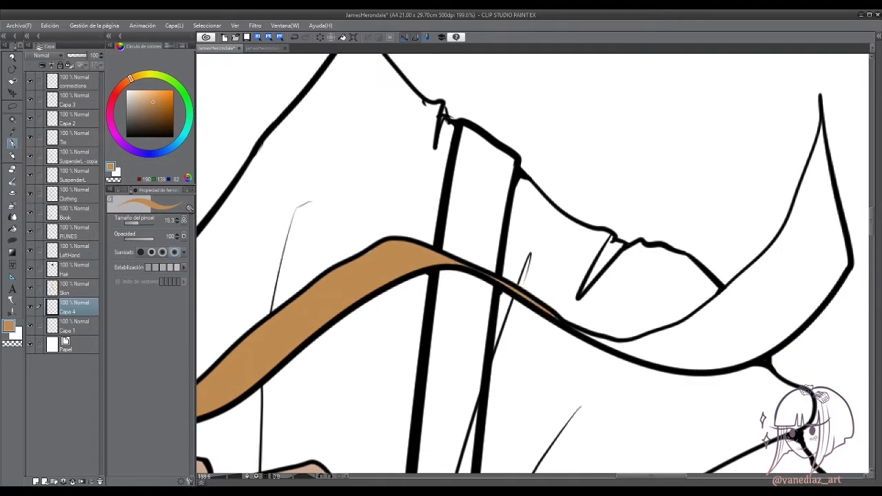
Paint the edges of the tie's flying end tan and fill its interior with lasso fill.
scroll(518, 344, "right", 4)
left_click_drag(482, 319, 413, 345)
mouse_move(524, 337)
left_mouse_down()
mouse_move(419, 340)
mouse_move(538, 268)
left_mouse_up()
scroll(412, 366, "right", 3)
scroll(411, 365, "up", 2)
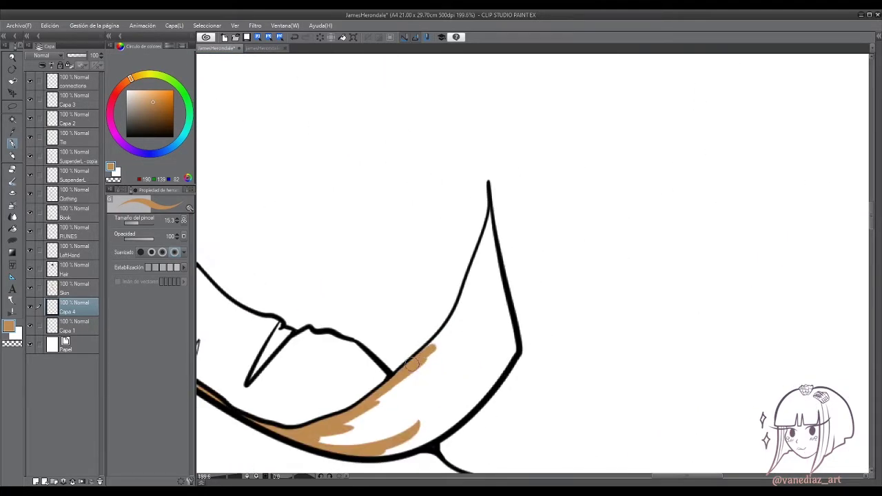
mouse_move(467, 283)
left_mouse_down()
mouse_move(491, 219)
mouse_move(485, 324)
left_mouse_up()
scroll(482, 276, "down", 2)
scroll(486, 324, "left", 4)
scroll(486, 323, "down", 4)
left_click_drag(571, 256, 499, 319)
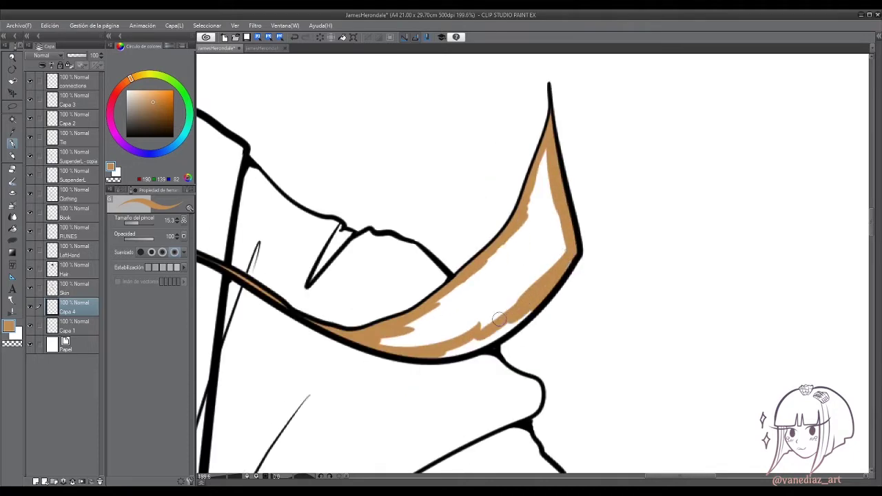
left_click_drag(542, 142, 518, 288)
key("u")
left_click_drag(539, 147, 541, 145)
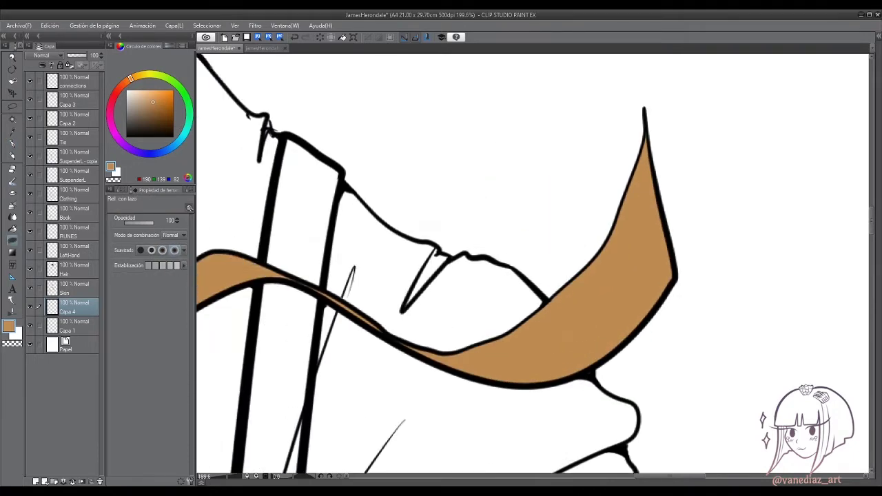
On the Hair layer, paint the near suspender's shoulder end and the edges of its strap above the buckle dark brown.
scroll(482, 276, "down", 3)
scroll(483, 276, "up", 3)
left_click(73, 269)
key("p")
scroll(318, 152, "up", 3)
left_click_drag(341, 110, 324, 188)
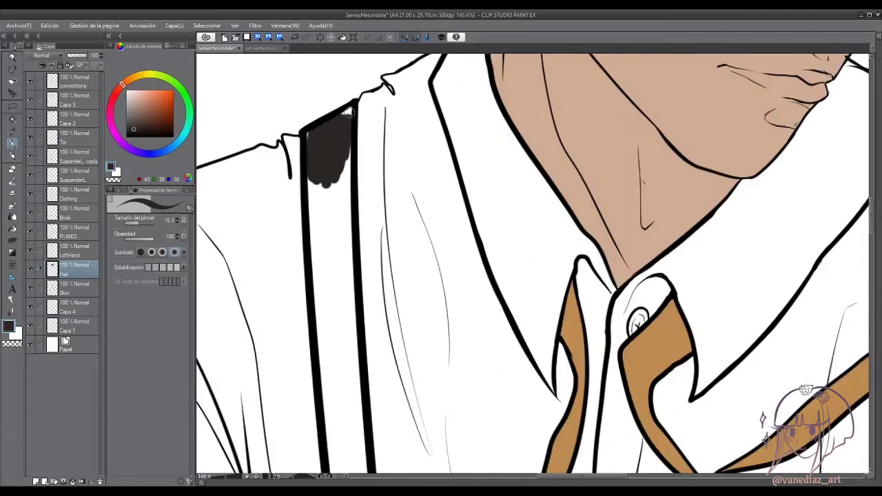
left_click_drag(348, 155, 313, 289)
scroll(321, 321, "down", 2)
left_click_drag(338, 189, 317, 341)
scroll(365, 400, "down", 3)
scroll(366, 400, "down", 2)
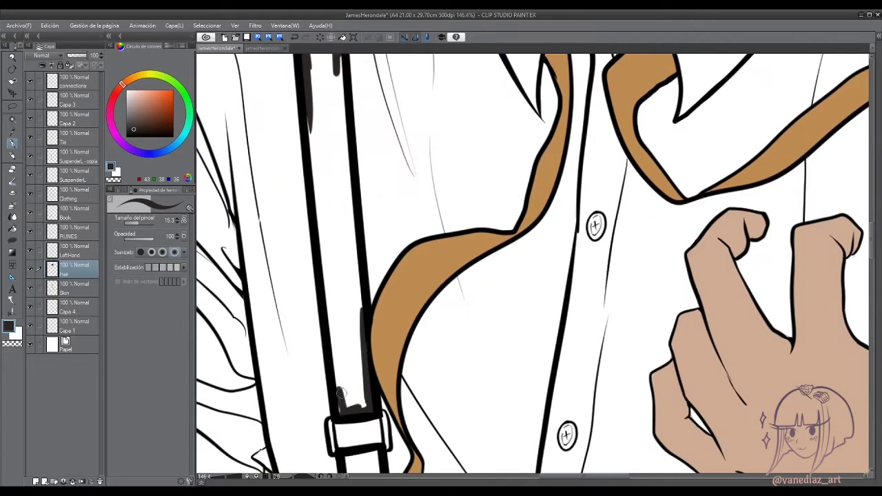
Fill the rest of the near suspender's strap above the buckle with dark brown, closing the gaps with lasso fill.
scroll(365, 400, "up", 1)
left_click_drag(365, 145, 348, 462)
left_click_drag(372, 93, 359, 462)
key("u")
scroll(335, 199, "up", 4)
scroll(335, 199, "down", 6)
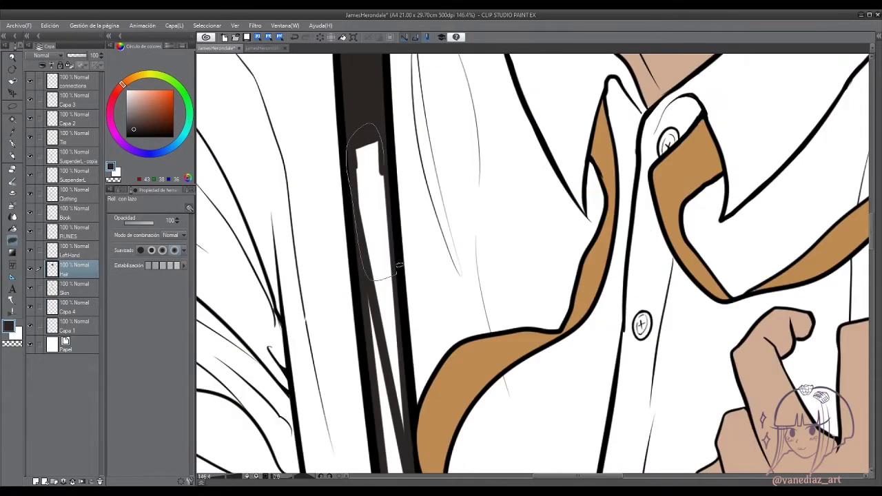
Lasso-fill the near suspender's strap from the buckle down to the clip with dark brown.
scroll(437, 262, "down", 5)
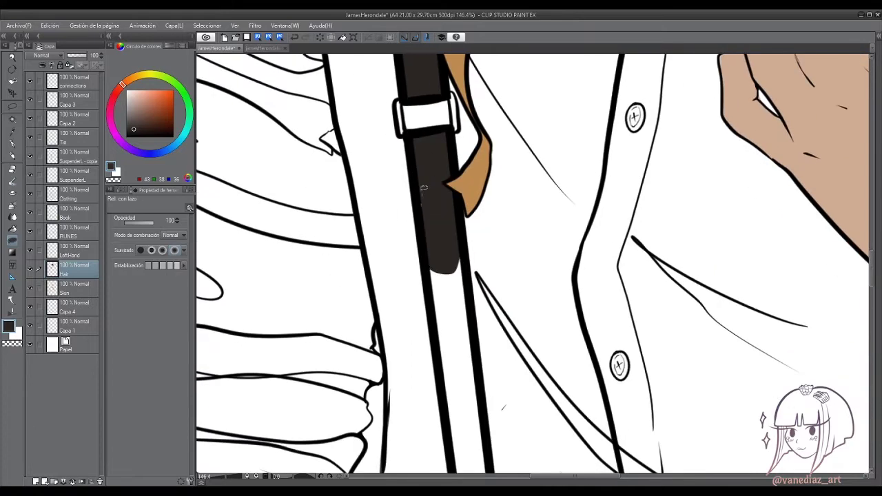
left_click_drag(456, 272, 442, 282)
scroll(443, 283, "down", 3)
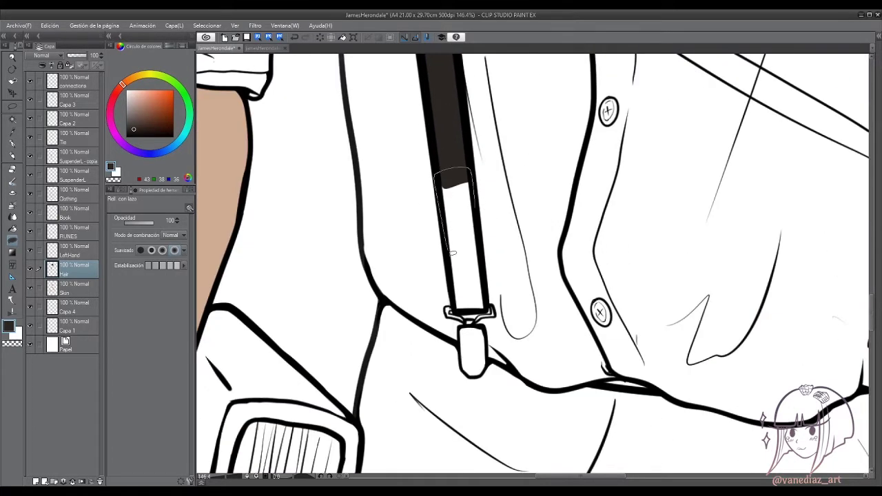
Paint the far suspender's lower strap dark brown from the forearm to the clip on the Hair layer.
scroll(414, 281, "right", 8)
scroll(397, 280, "up", 1)
key("b")
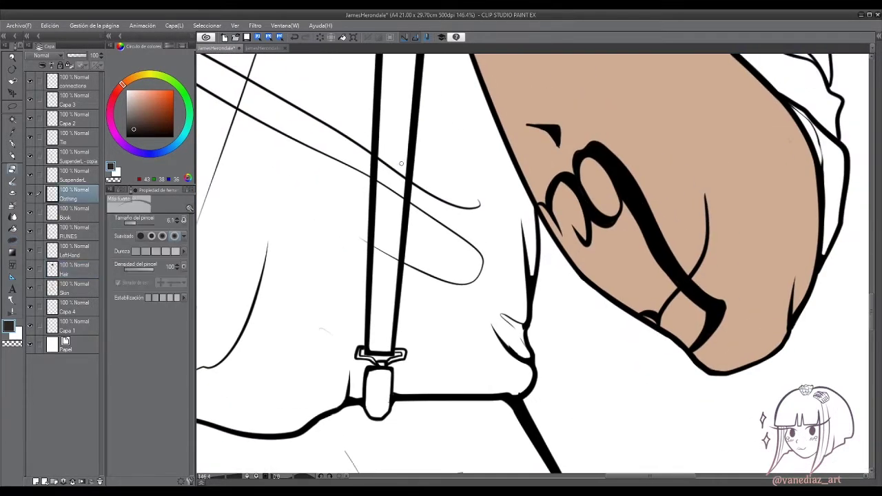
key("p")
scroll(388, 143, "up", 2)
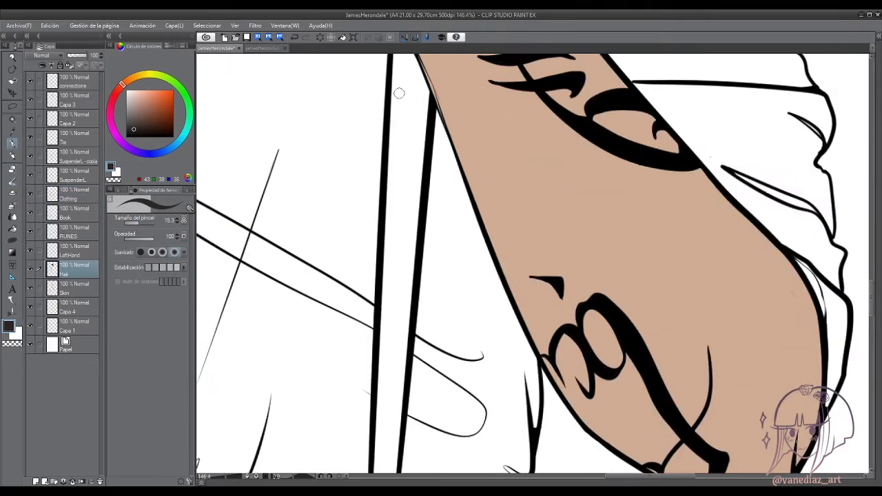
left_click_drag(393, 69, 410, 270)
scroll(409, 270, "down", 2)
scroll(409, 270, "up", 5)
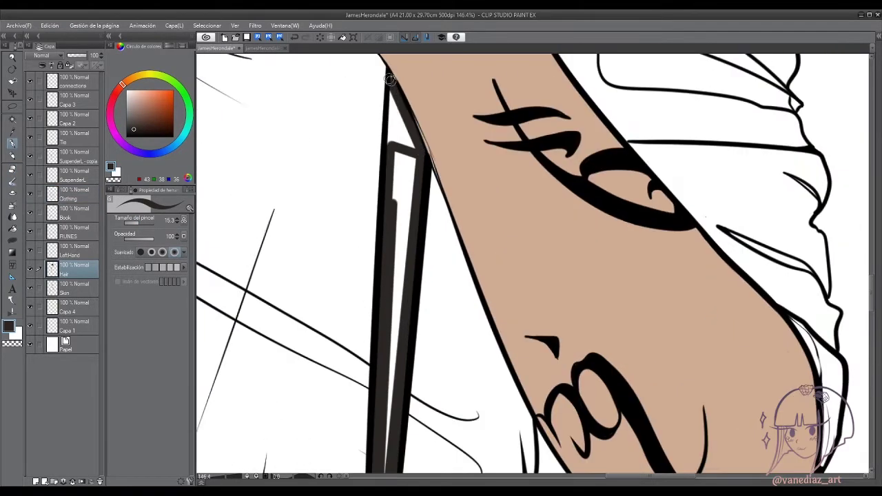
left_click(11, 239)
scroll(419, 253, "down", 10)
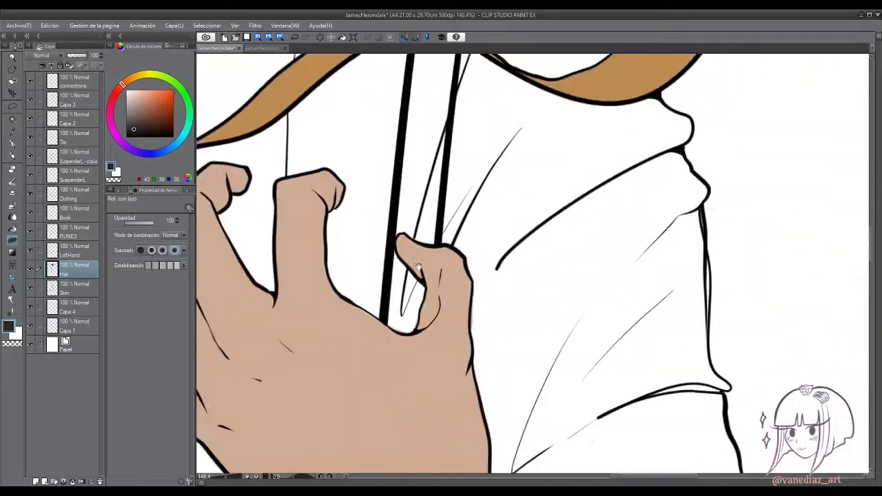
Fill the far suspender's upper strap dark brown between the thumb and the shoulder, painting its edges first and lasso-filling the inside.
left_click_drag(419, 252, 417, 255)
key("p")
scroll(394, 296, "up", 4)
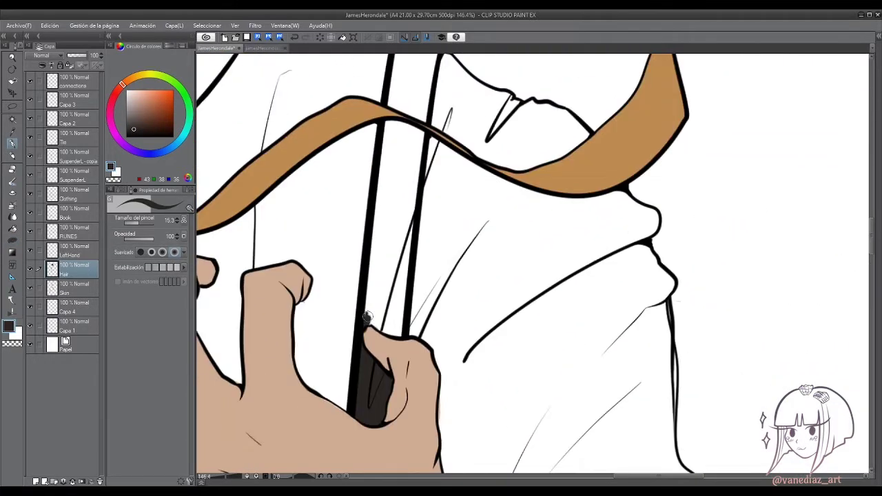
scroll(404, 169, "up", 2)
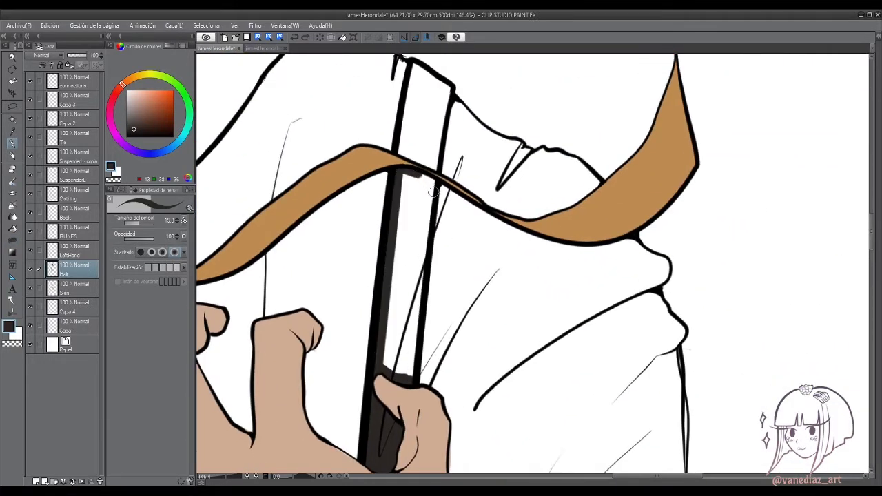
key("g")
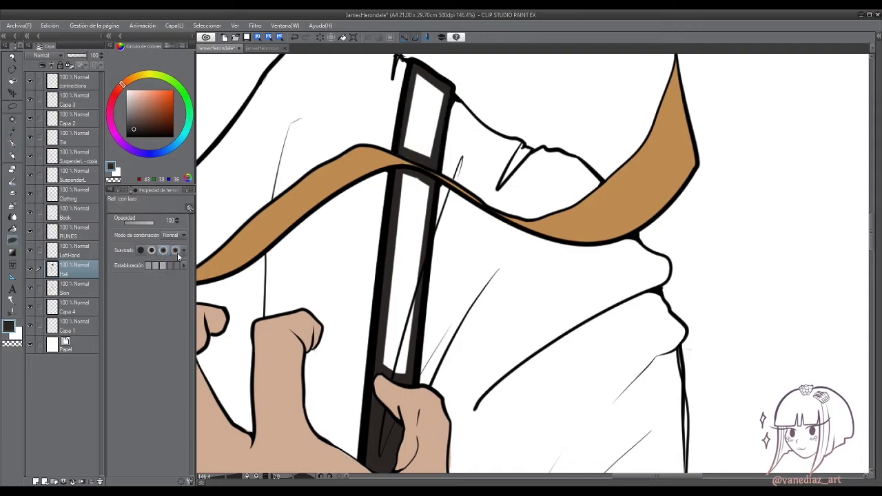
left_click_drag(380, 357, 412, 156)
scroll(379, 191, "down", 5)
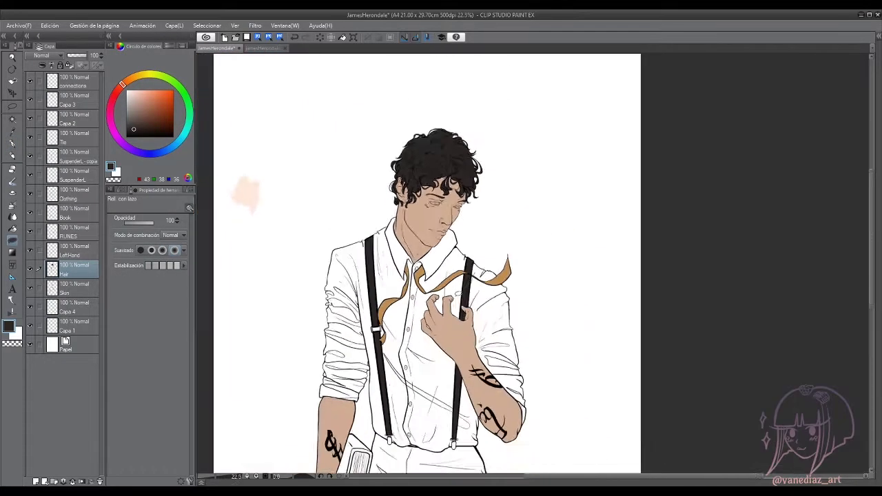
Paint a dark brown band inside the trousers' outline along the waistband, the outer sides and the inner legs on the Hair layer.
scroll(441, 276, "up", 5)
key("p")
mouse_move(394, 233)
left_mouse_down()
mouse_move(331, 177)
mouse_move(310, 330)
mouse_move(327, 293)
left_mouse_up()
left_click_drag(248, 206, 276, 207)
mouse_move(344, 152)
left_mouse_down()
mouse_move(331, 372)
mouse_move(357, 213)
left_mouse_up()
mouse_move(372, 137)
left_mouse_down()
mouse_move(338, 272)
mouse_move(370, 290)
mouse_move(360, 426)
mouse_move(462, 232)
mouse_move(429, 311)
mouse_move(468, 146)
mouse_move(416, 349)
mouse_move(419, 289)
mouse_move(494, 408)
mouse_move(392, 223)
mouse_move(489, 372)
mouse_move(614, 453)
mouse_move(595, 314)
mouse_move(554, 367)
mouse_move(538, 291)
mouse_move(563, 396)
mouse_move(517, 195)
left_mouse_up()
mouse_move(511, 131)
left_mouse_down()
mouse_move(541, 317)
mouse_move(504, 217)
mouse_move(451, 120)
mouse_move(361, 116)
mouse_move(345, 142)
mouse_move(312, 120)
mouse_move(469, 163)
mouse_move(394, 134)
mouse_move(254, 117)
left_mouse_up()
scroll(253, 117, "down", 3)
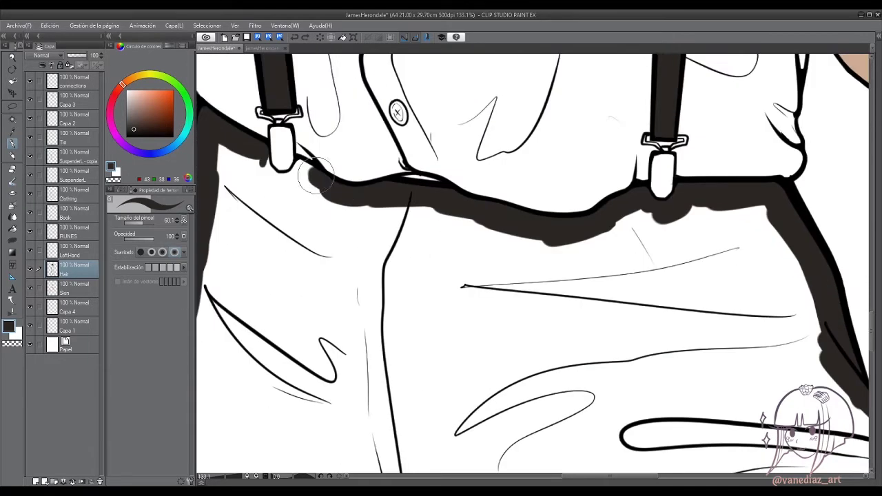
mouse_move(324, 158)
left_mouse_down()
mouse_move(298, 165)
mouse_move(258, 186)
left_mouse_up()
scroll(266, 239, "down", 3)
Lasso-fill the inside of the trousers' hips and both legs with dark brown.
key("g")
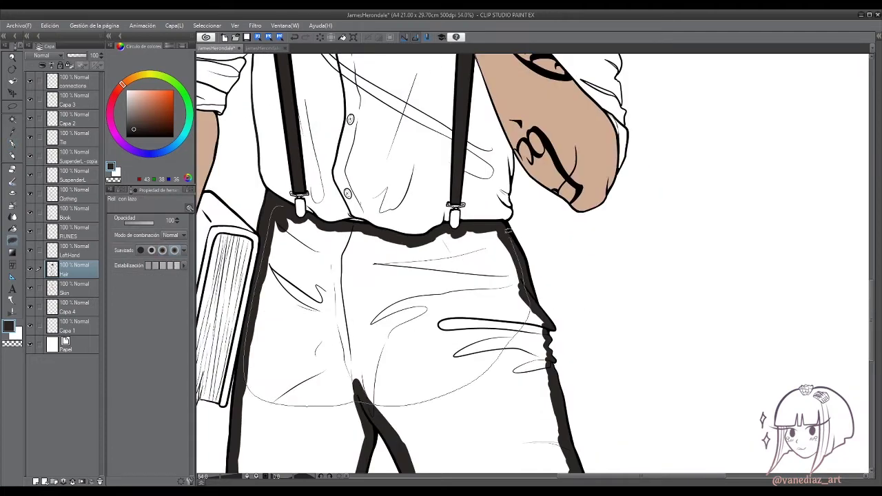
left_click_drag(308, 215, 304, 210)
mouse_move(535, 347)
left_mouse_down()
mouse_move(570, 155)
mouse_move(508, 175)
left_mouse_up()
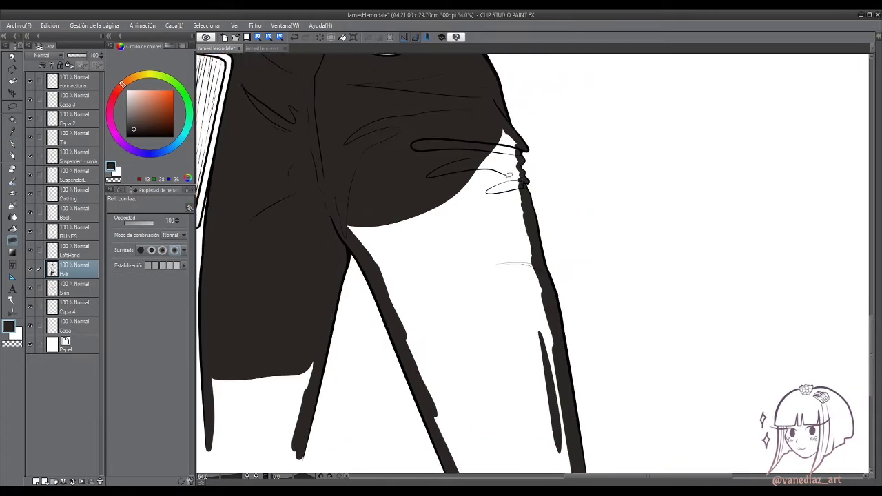
mouse_move(397, 338)
left_mouse_down()
mouse_move(437, 266)
mouse_move(414, 441)
mouse_move(365, 400)
mouse_move(421, 239)
mouse_move(427, 323)
left_mouse_up()
scroll(388, 262, "down", 5)
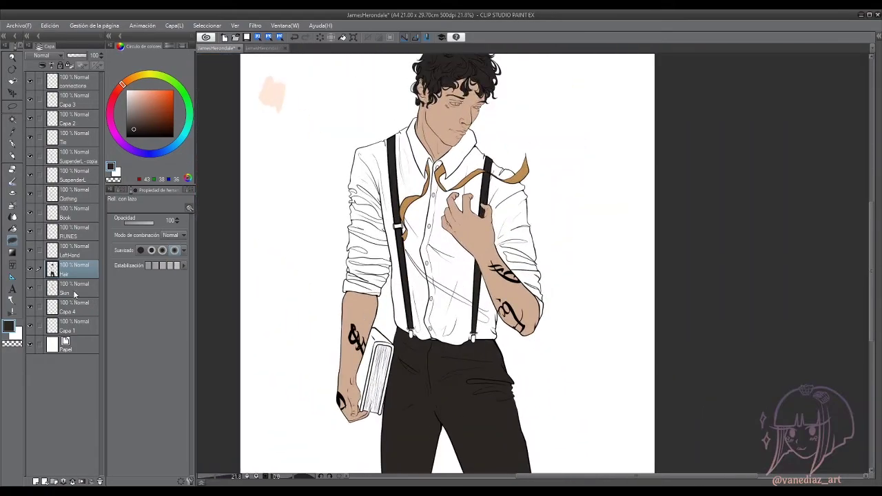
On the Capa 4 layer, paint the near suspender's buckle sides and both suspender clips light gray (RGB 200, 200, 200).
scroll(414, 207, "up", 10)
key("p")
scroll(283, 329, "up", 2)
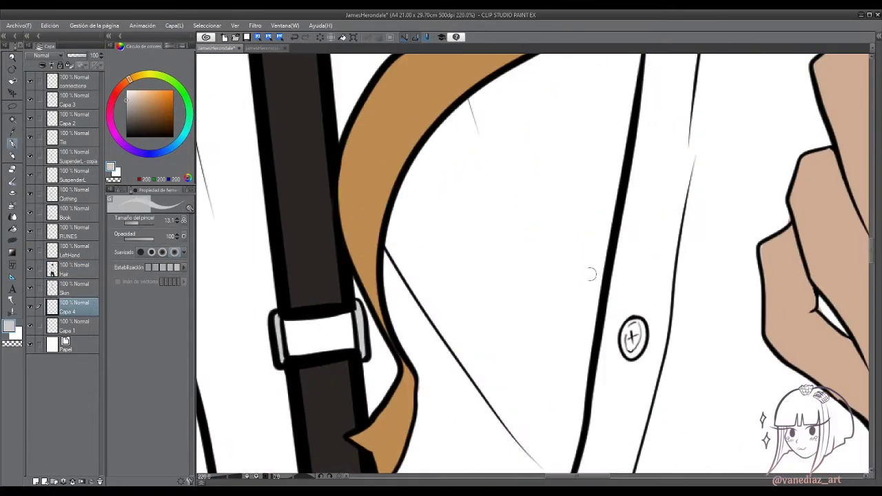
left_click_drag(592, 274, 386, 75)
left_click_drag(345, 262, 331, 306)
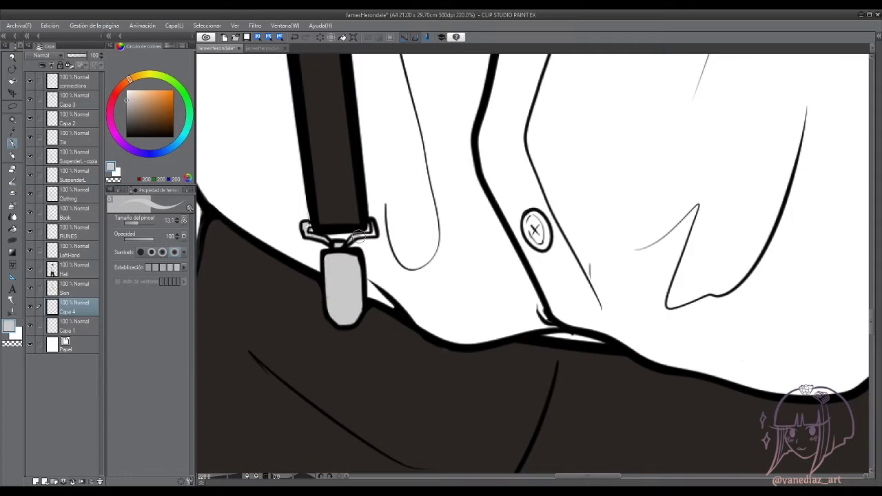
mouse_move(723, 222)
left_mouse_down()
mouse_move(478, 313)
mouse_move(395, 307)
left_mouse_up()
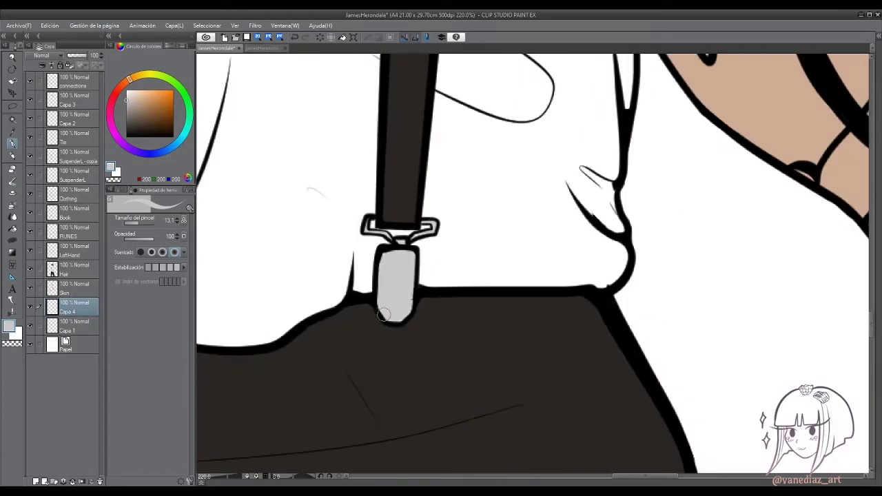
On the Capa 5 layer, paint pale beige (RGB 229, 214, 201) along the far sleeve's outer edge from the elbow upward.
scroll(396, 290, "down", 4)
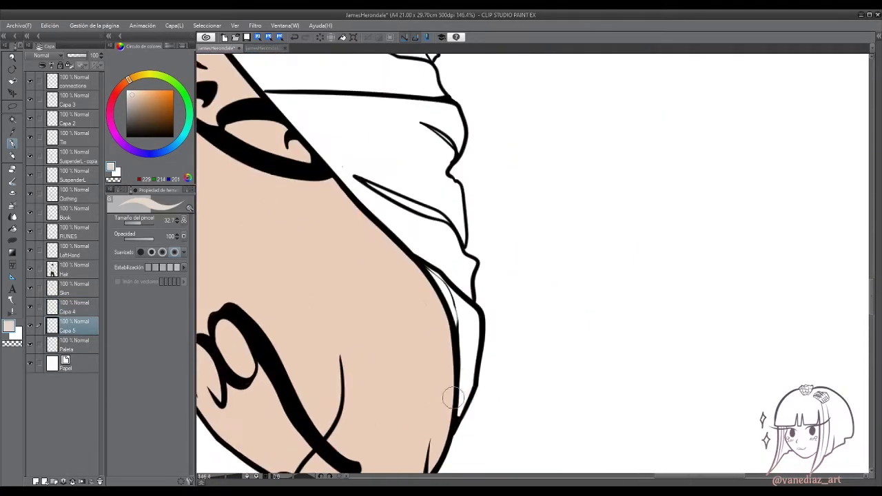
left_click_drag(477, 413, 463, 237)
scroll(463, 237, "up", 3)
mouse_move(485, 330)
left_mouse_down()
mouse_move(463, 256)
mouse_move(466, 190)
mouse_move(469, 261)
left_mouse_up()
scroll(468, 262, "down", 3)
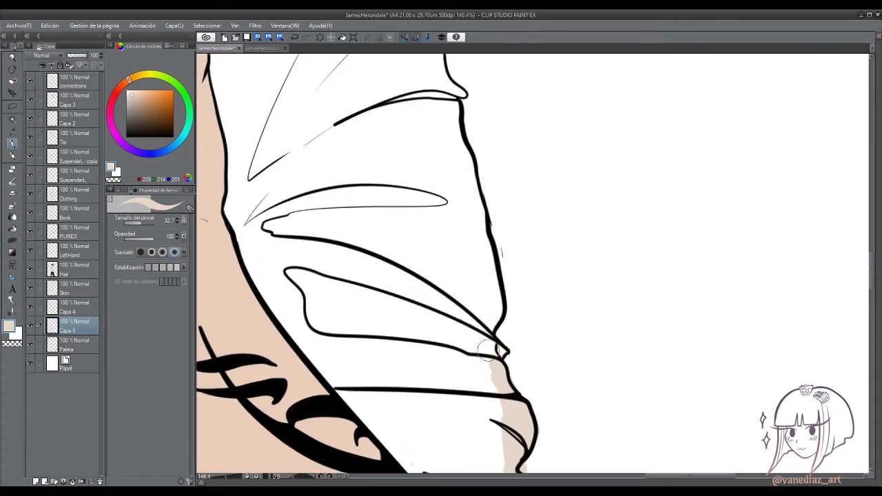
mouse_move(496, 359)
left_mouse_down()
mouse_move(494, 292)
mouse_move(465, 198)
left_mouse_up()
scroll(464, 197, "up", 3)
left_click_drag(527, 359, 486, 215)
Continue the pale beige edge along the upper far sleeve, the far shoulder on both sides of the suspender and the far collar.
scroll(485, 216, "up", 3)
mouse_move(469, 310)
left_mouse_down()
mouse_move(457, 230)
mouse_move(424, 153)
mouse_move(398, 139)
left_mouse_up()
scroll(398, 139, "up", 3)
mouse_move(496, 267)
left_mouse_down()
mouse_move(374, 219)
mouse_move(399, 200)
left_mouse_up()
scroll(399, 200, "up", 3)
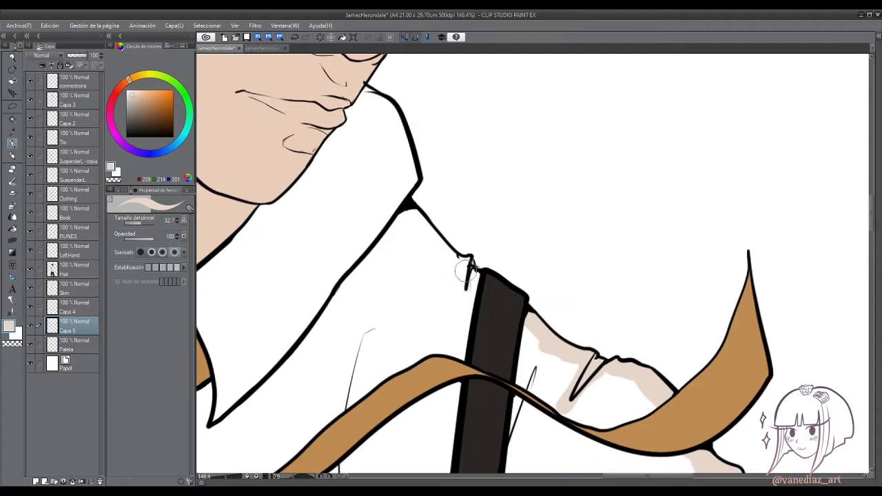
left_click_drag(472, 303, 403, 203)
scroll(404, 203, "up", 3)
left_click_drag(448, 248, 360, 157)
left_click_drag(462, 317, 422, 165)
Paint the edges of the near collar and near shoulder pale beige on Capa 5.
scroll(303, 293, "down", 3)
scroll(304, 293, "up", 3)
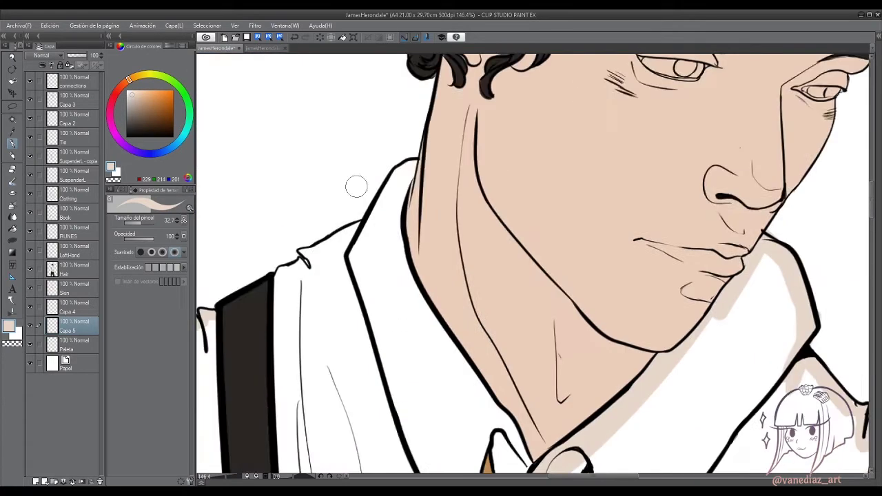
mouse_move(354, 186)
left_mouse_down()
mouse_move(368, 228)
mouse_move(309, 256)
mouse_move(289, 276)
left_mouse_up()
scroll(281, 234, "down", 3)
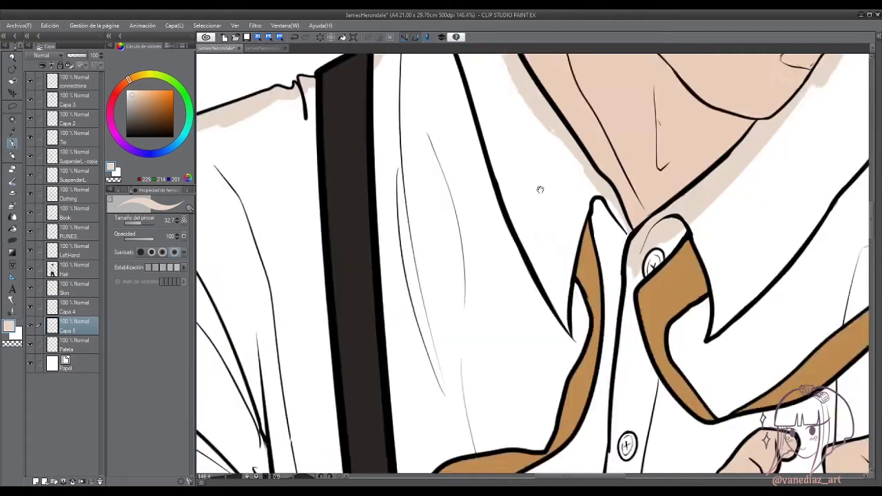
Lasso-fill the near sleeve, near collar and near side of the shirt front with pale beige.
key("g")
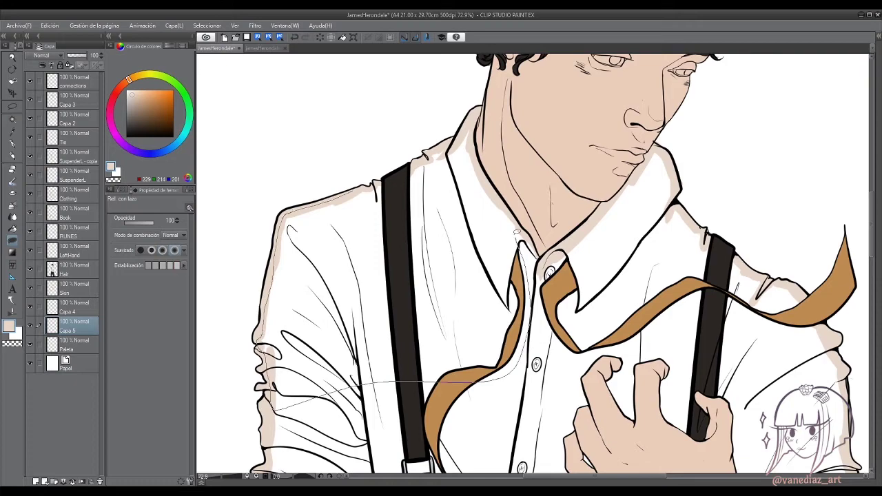
scroll(534, 265, "down", 5)
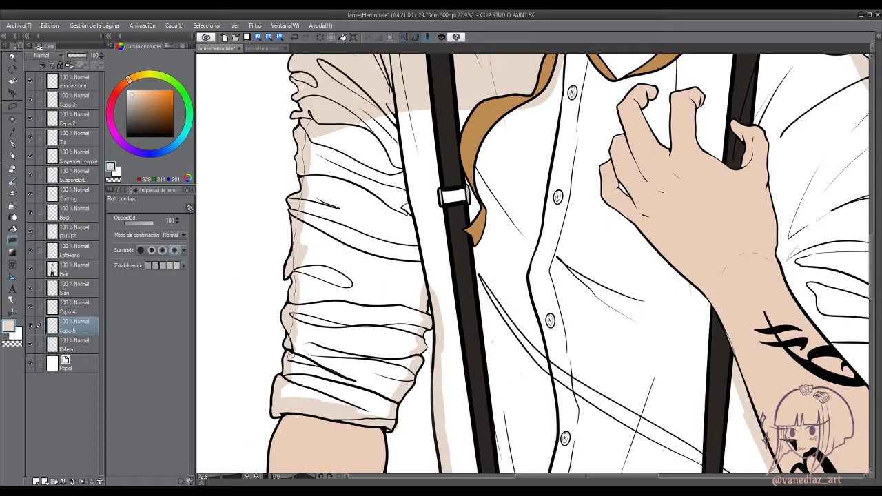
left_click_drag(441, 323, 621, 414)
scroll(534, 266, "up", 5)
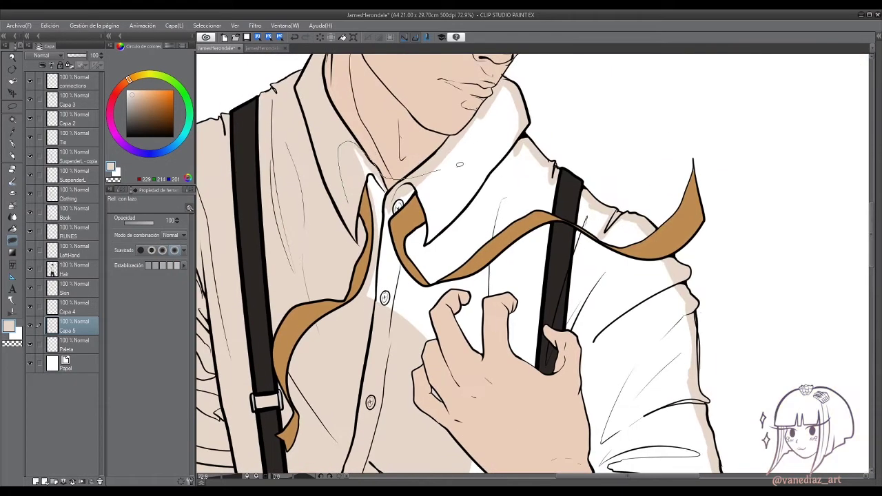
Lasso-fill the far collar, the rest of the shirt front and the far sleeve with pale beige.
scroll(466, 303, "down", 5)
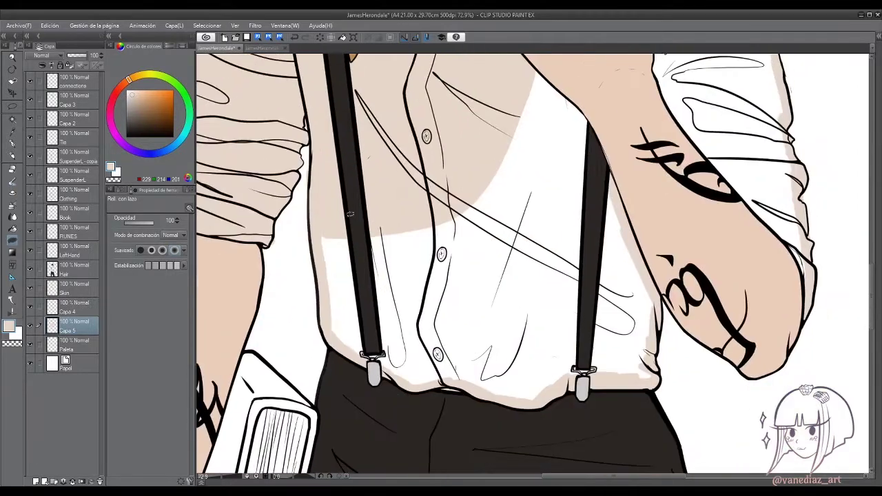
scroll(534, 265, "right", 5)
scroll(441, 262, "up", 5)
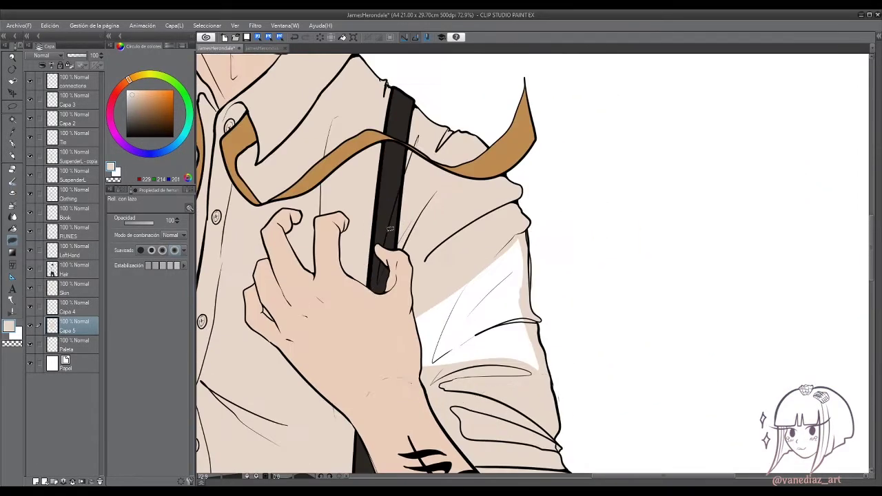
scroll(441, 261, "down", 3)
scroll(441, 262, "up", 3)
Touch up the shirt's pale beige along the sleeve and shoulder outlines, erasing the overspill outside the far sleeve.
key("alt")
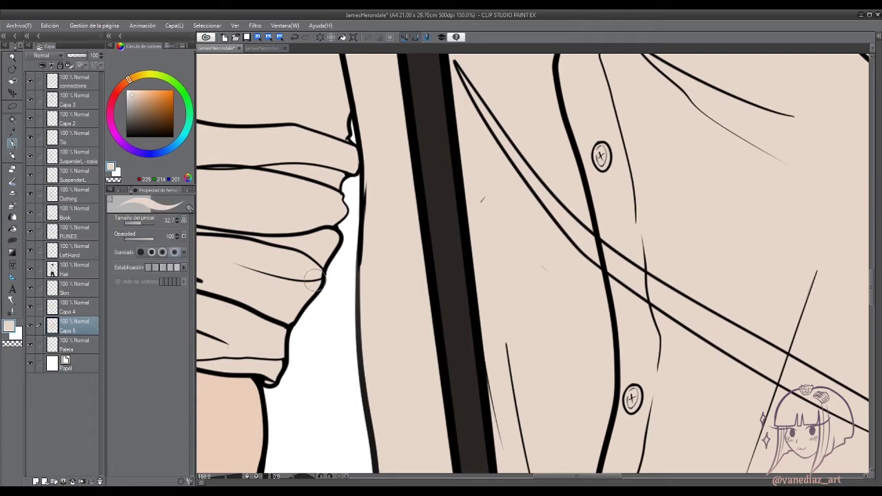
scroll(441, 276, "up", 6)
scroll(544, 361, "down", 3)
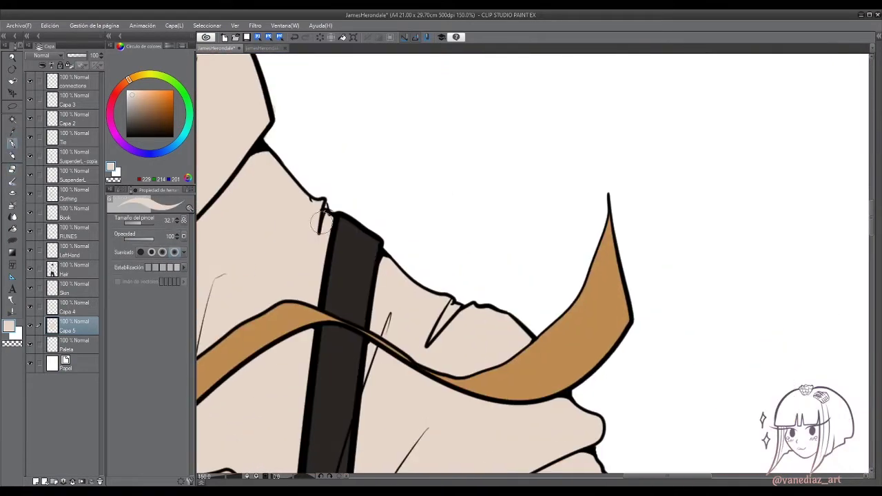
scroll(482, 310, "down", 5)
scroll(475, 298, "up", 5)
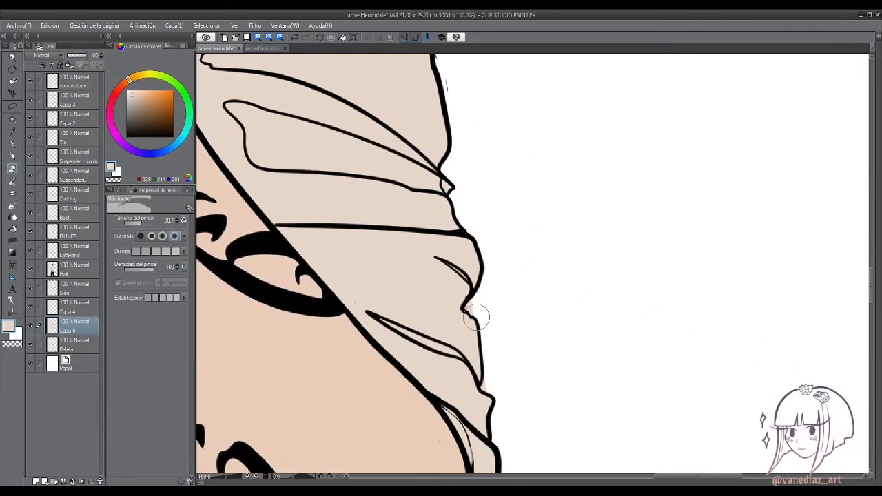
key("p")
scroll(490, 390, "down", 6)
key("ctrl+0")
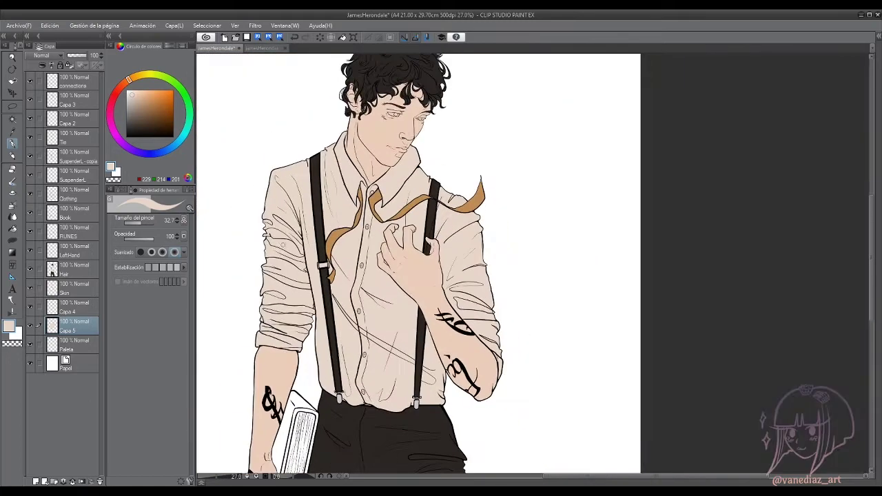
left_click(224, 120)
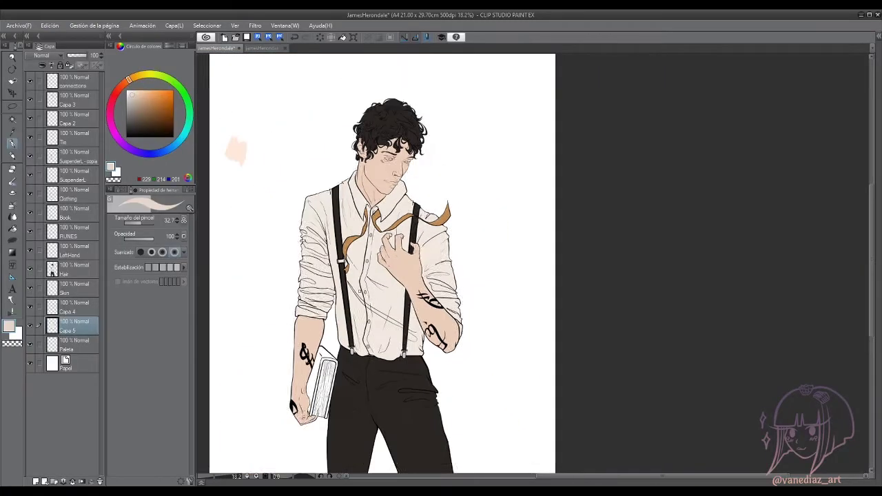
scroll(224, 121, "down", 1)
Sample teal (RGB 135, 184, 189) from the other open document and paint the book's cover with it on Capa 4.
left_click(76, 345)
left_click(62, 307)
left_click(262, 48)
left_click(703, 278, "alt")
left_click(218, 49)
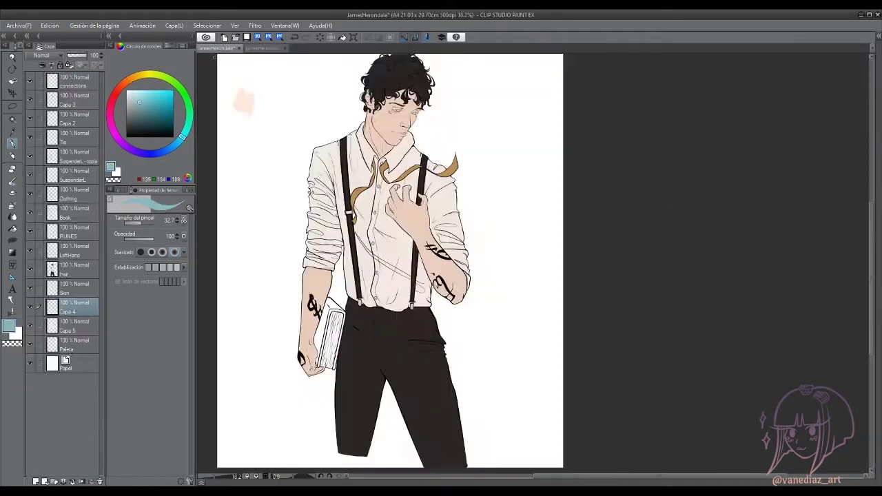
scroll(320, 331, "up", 6)
mouse_move(318, 284)
left_mouse_down()
mouse_move(289, 405)
mouse_move(303, 403)
mouse_move(306, 414)
mouse_move(350, 165)
mouse_move(307, 247)
left_mouse_up()
mouse_move(283, 162)
left_mouse_down()
mouse_move(388, 232)
mouse_move(288, 186)
left_mouse_up()
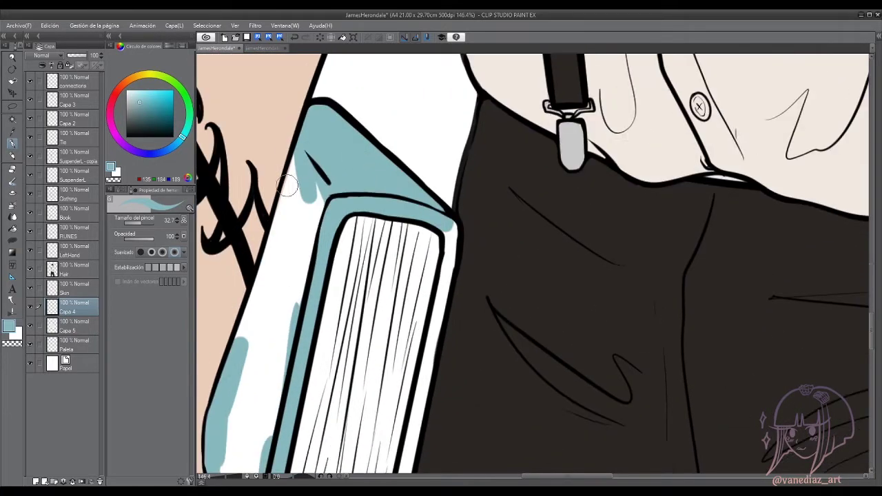
left_click_drag(318, 251, 491, 96)
Pick the shirt's off-white (RGB 241, 232, 224) and paint the book's page block with it on Capa 5.
key("alt+bracketright")
left_click(619, 119, "alt")
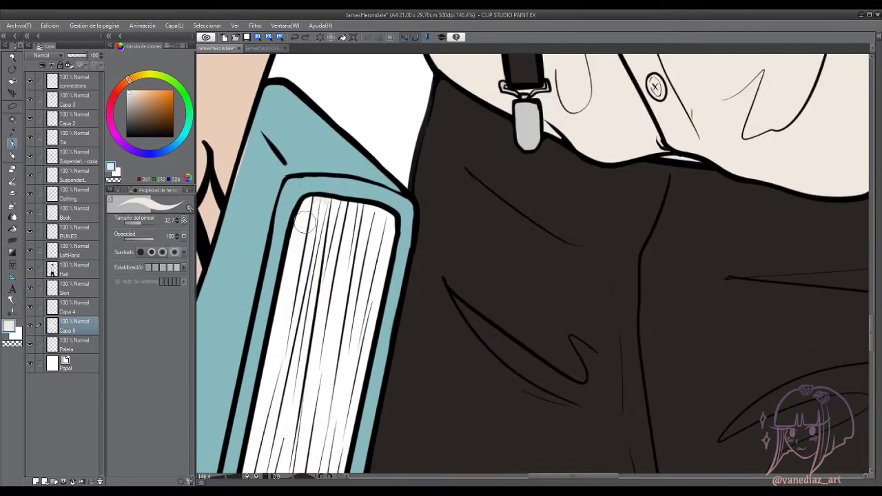
left_click_drag(358, 375, 283, 215)
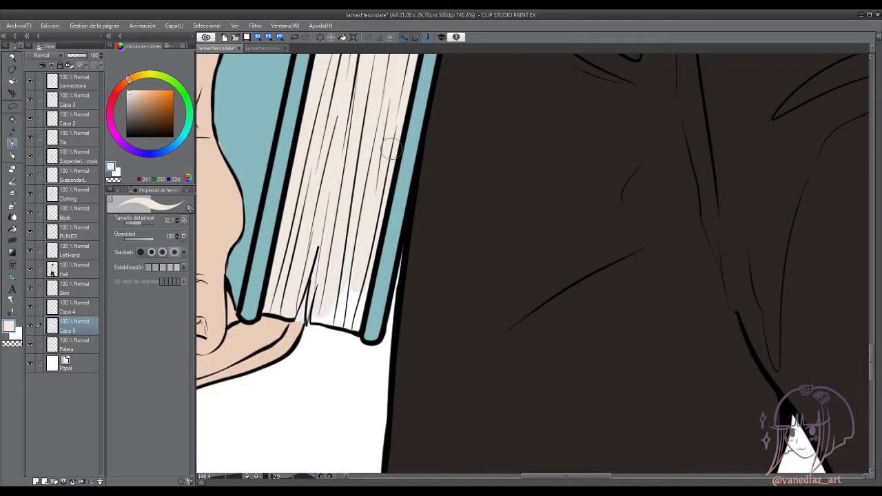
Clean up stray color around the near forearm on the Skin layer and erase the skin-tone swatch on the Paleta layer.
key("alt+bracketright")
scroll(354, 335, "down", 5)
scroll(337, 205, "up", 6)
key("b")
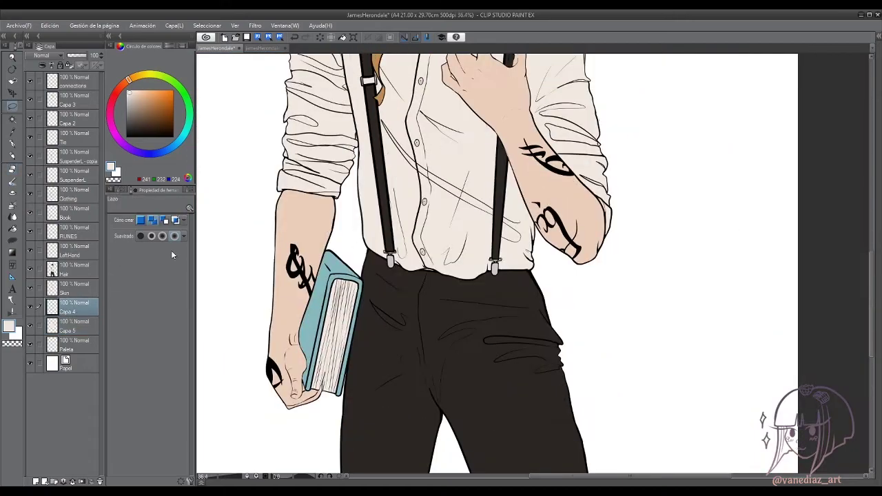
key("alt+bracketright")
left_click_drag(336, 204, 517, 272)
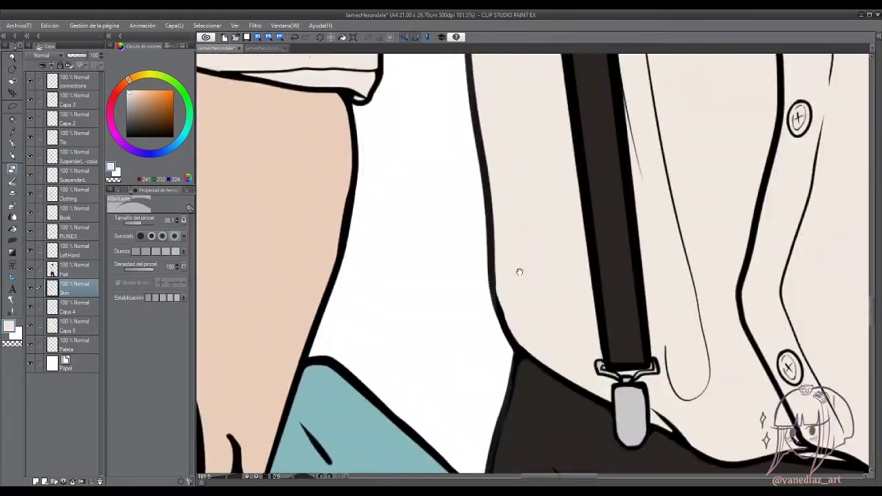
scroll(518, 272, "down", 8)
scroll(429, 120, "up", 4)
key("alt+bracketright")
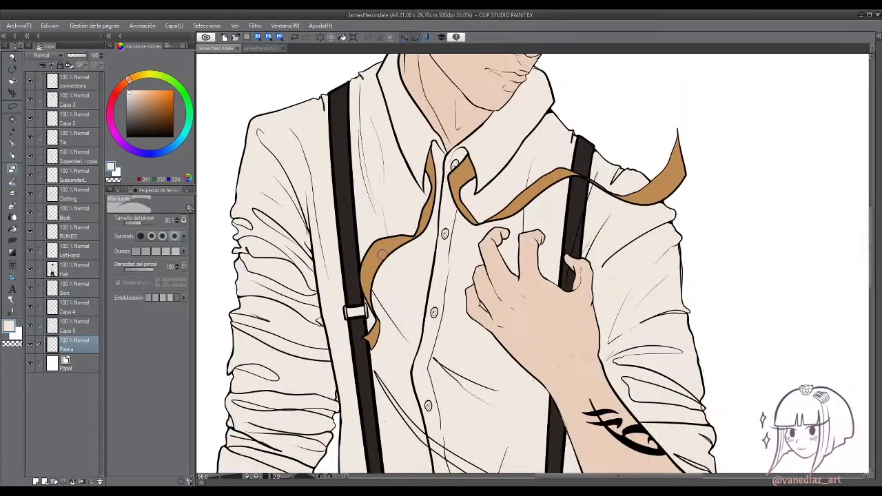
Pick the tie's tan (RGB 190, 139, 82), add a new layer above Skin and paint a small area on it.
left_click(462, 178, "alt")
scroll(461, 178, "up", 8)
key("p")
key("ctrl+shift+n")
mouse_move(427, 207)
left_mouse_down()
mouse_move(407, 217)
mouse_move(428, 214)
left_mouse_up()
scroll(428, 215, "down", 10)
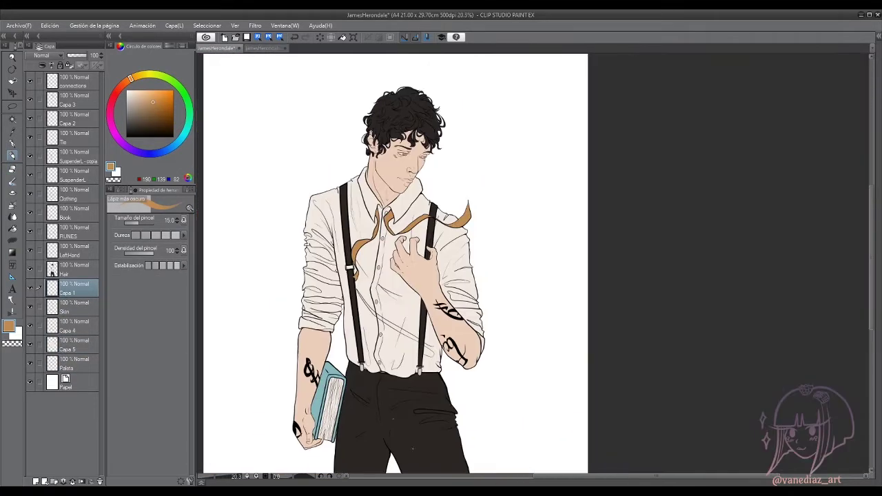
Paint the shirt's small buttons in dark brown-black (RGB 43, 38, 36) on the Hair layer.
key("p")
left_click(83, 273)
scroll(364, 335, "up", 10)
left_click_drag(355, 324, 372, 345)
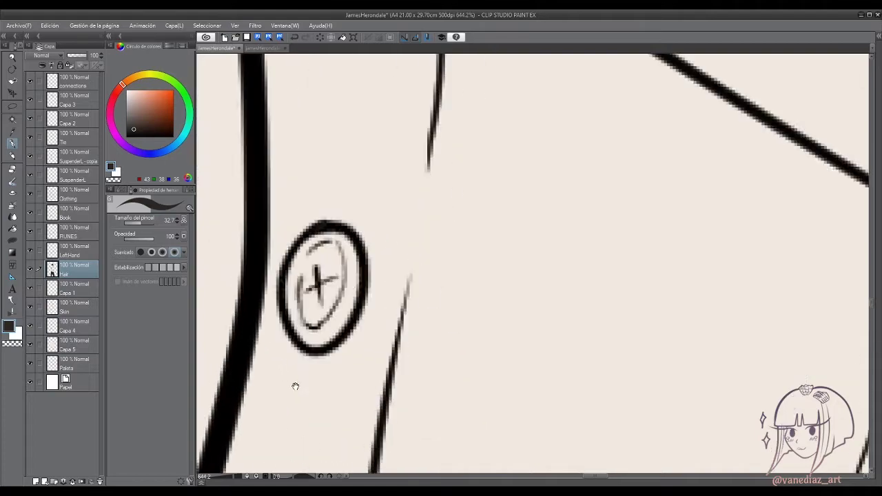
scroll(345, 296, "down", 2)
left_click_drag(296, 289, 324, 317)
mouse_move(324, 354)
left_mouse_down()
mouse_move(313, 324)
mouse_move(320, 305)
mouse_move(338, 305)
left_mouse_up()
scroll(338, 256, "down", 10)
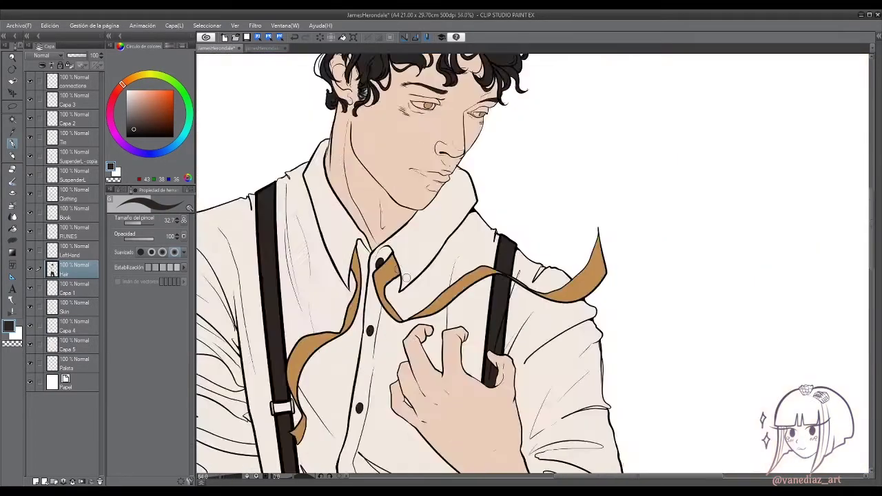
On a Multiply layer above Skin, paint light skin-tone shadows (RGB 235, 206, 187) along the nose and upper lip.
left_click(75, 308)
scroll(526, 198, "up", 3)
scroll(361, 362, "up", 5)
key("p")
mouse_move(398, 200)
left_mouse_down()
mouse_move(389, 224)
mouse_move(410, 225)
mouse_move(408, 251)
mouse_move(383, 318)
mouse_move(373, 320)
mouse_move(393, 324)
mouse_move(392, 350)
mouse_move(391, 336)
mouse_move(401, 350)
mouse_move(388, 356)
mouse_move(422, 334)
mouse_move(381, 317)
mouse_move(420, 323)
mouse_move(444, 311)
left_mouse_up()
scroll(394, 352, "down", 2)
scroll(420, 322, "up", 2)
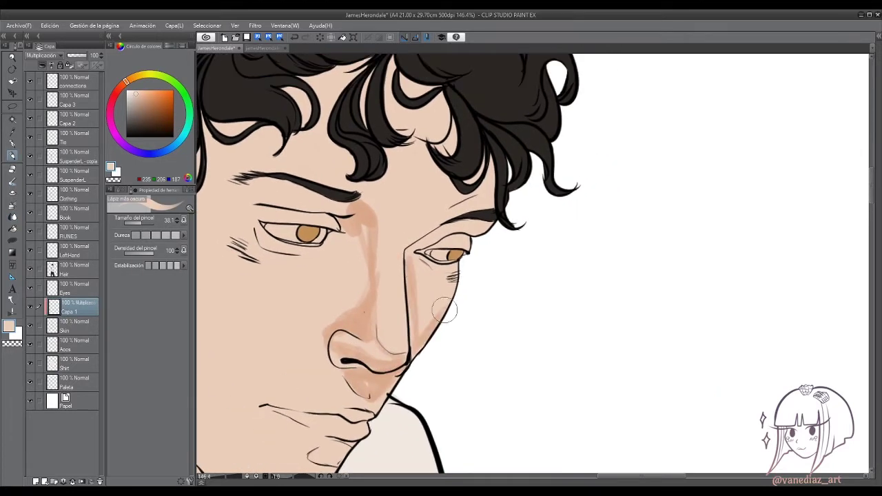
Paint light shadows below the near eyebrow, around the eyes, and from the temple down the cheek.
scroll(449, 244, "left", 3)
mouse_move(463, 200)
left_mouse_down()
mouse_move(329, 171)
mouse_move(261, 228)
mouse_move(318, 345)
left_mouse_up()
scroll(310, 290, "down", 3)
left_click_drag(299, 227, 330, 336)
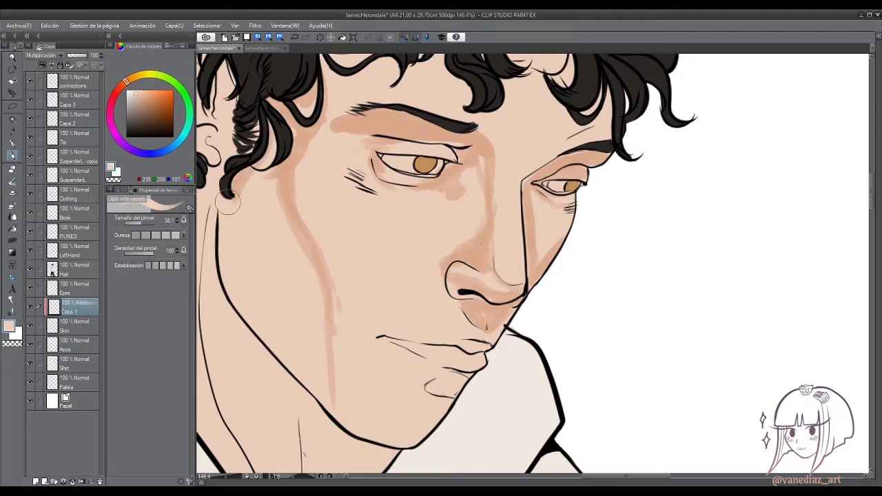
Add light shadows along the jaw, chin and lips, and on the forehead beneath the curls.
scroll(351, 271, "down", 3)
scroll(351, 272, "up", 2)
left_click_drag(455, 289, 424, 354)
scroll(423, 354, "up", 2)
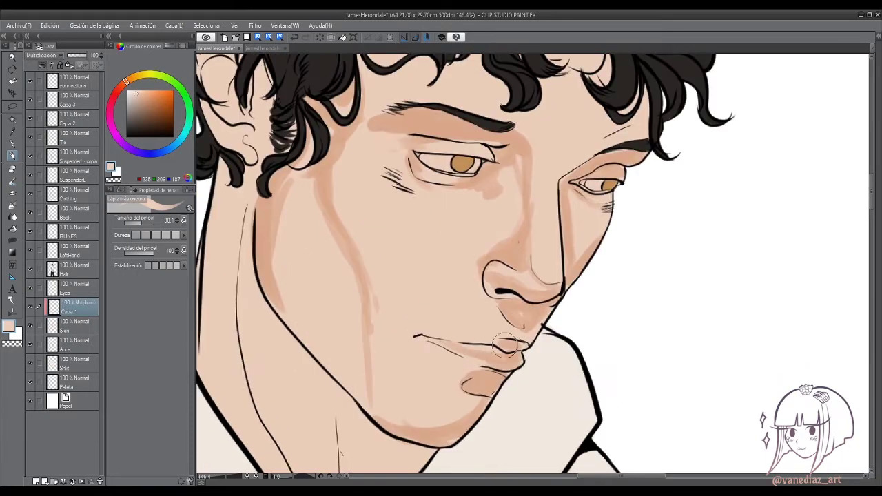
scroll(482, 276, "up", 5)
scroll(453, 165, "right", 2)
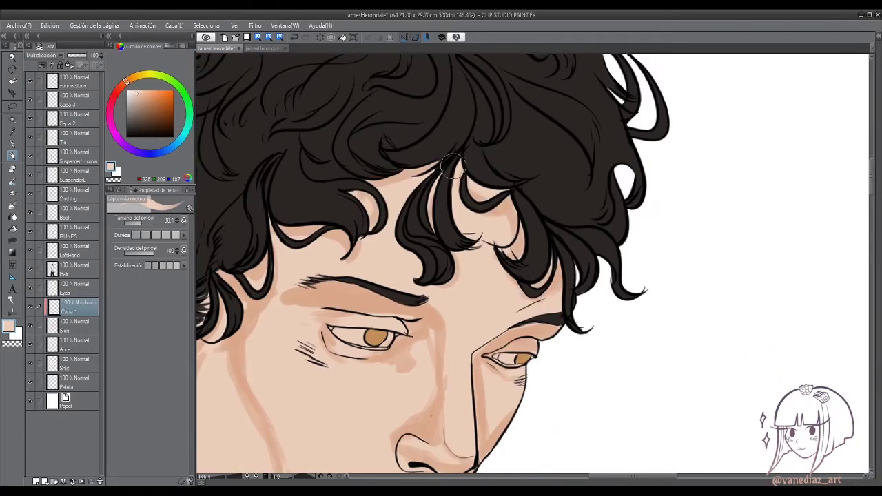
Deepen the shadows at the inner brow, nose side, cheekbone and below the lower lip with a darker skin tone (RGB 215, 162, 140).
scroll(452, 227, "down", 5)
left_click(123, 86)
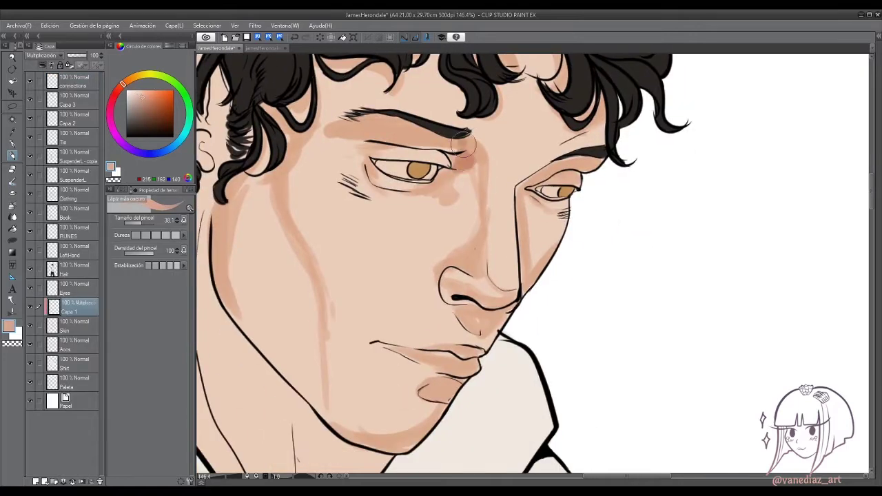
left_click_drag(464, 144, 483, 259)
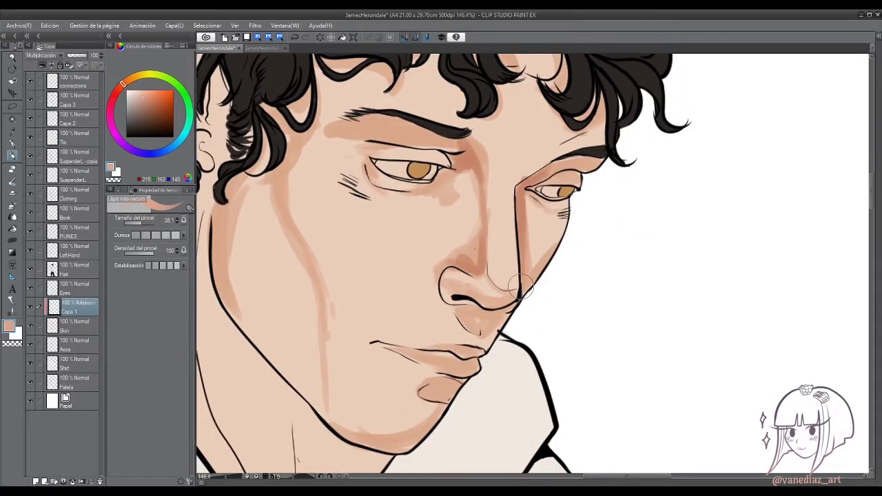
scroll(522, 285, "down", 2)
scroll(448, 276, "up", 4)
mouse_move(286, 220)
left_mouse_down()
mouse_move(321, 324)
mouse_move(332, 329)
left_mouse_up()
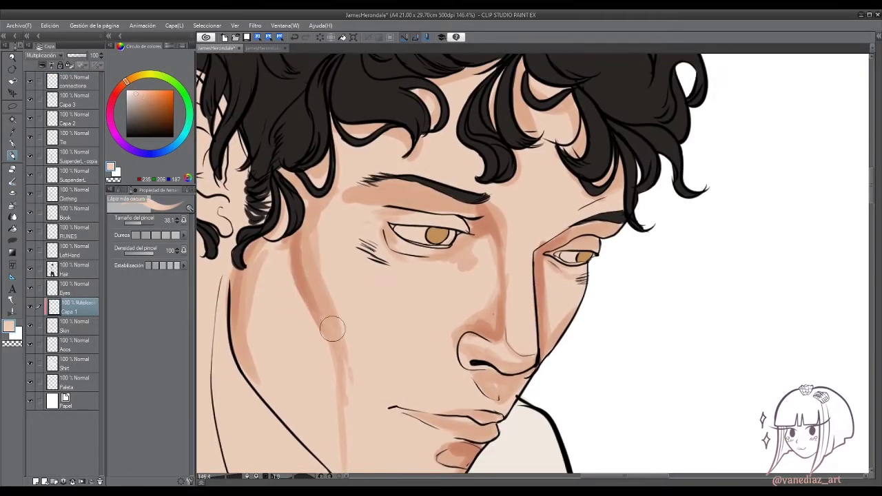
Sample shadow tones from the face and build up the shading on the forehead under the curls and along the jaw.
scroll(331, 329, "up", 2)
left_click(331, 330, "alt")
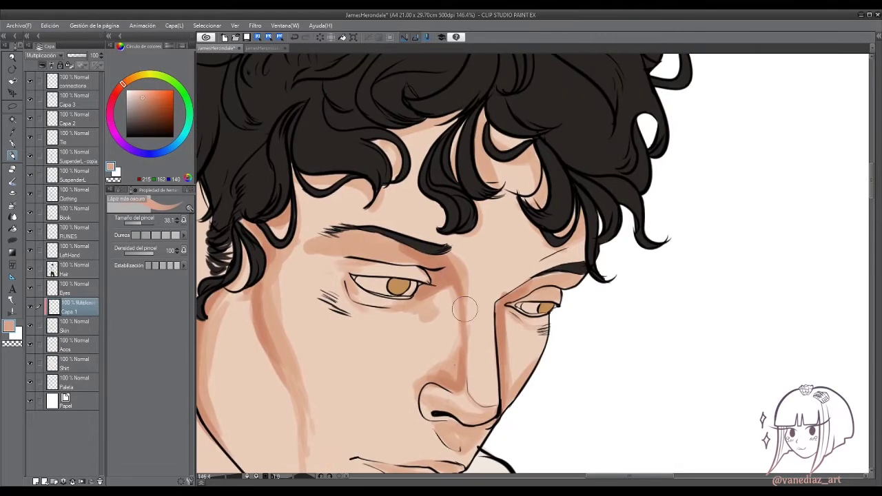
scroll(464, 310, "right", 2)
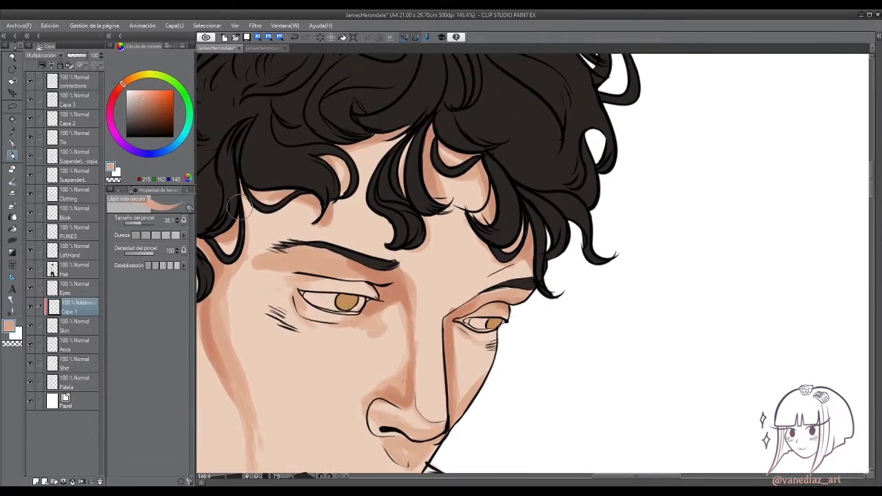
left_click(286, 219, "alt")
scroll(333, 328, "down", 3)
scroll(333, 328, "left", 1)
scroll(334, 328, "down", 3)
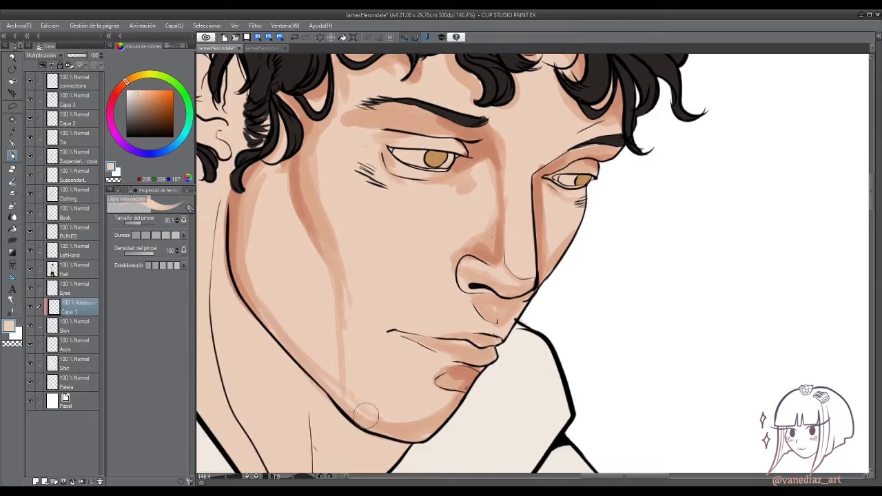
Deepen the eye sockets, philtrum, cheekbone edge and hairline with a darker brown tone (RGB 195, 134, 108).
scroll(334, 328, "up", 4)
left_click(438, 224, "alt")
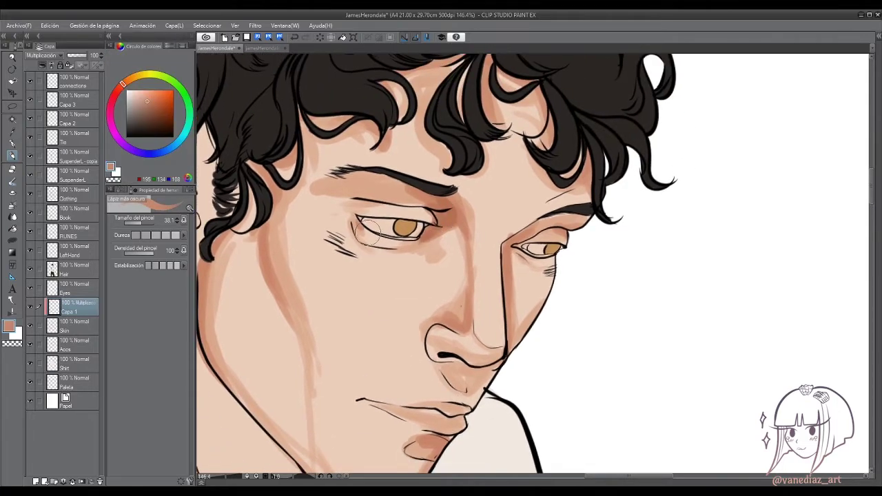
scroll(510, 269, "down", 2)
scroll(510, 269, "left", 1)
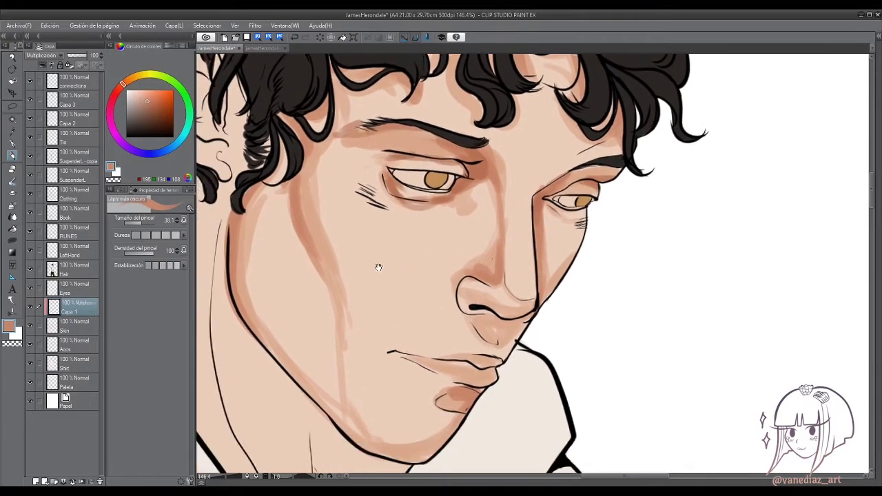
scroll(506, 334, "down", 1)
scroll(276, 224, "up", 5)
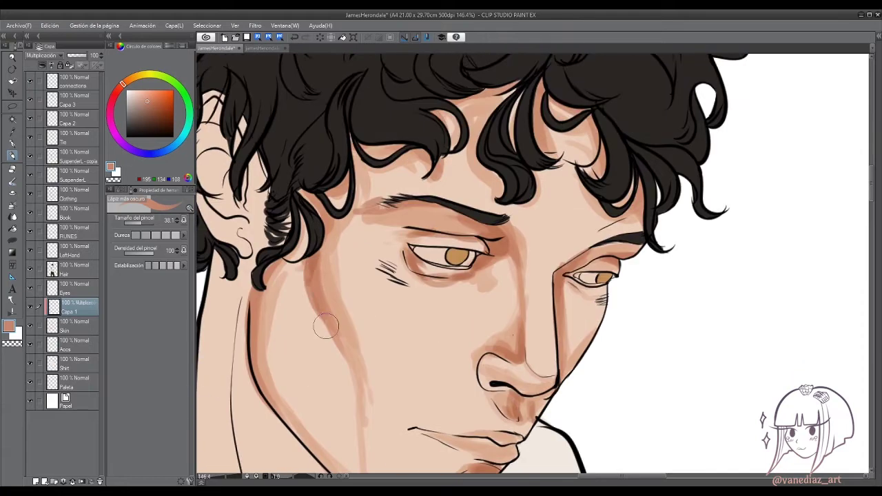
mouse_move(476, 133)
left_mouse_down()
mouse_move(515, 127)
mouse_move(611, 177)
left_mouse_up()
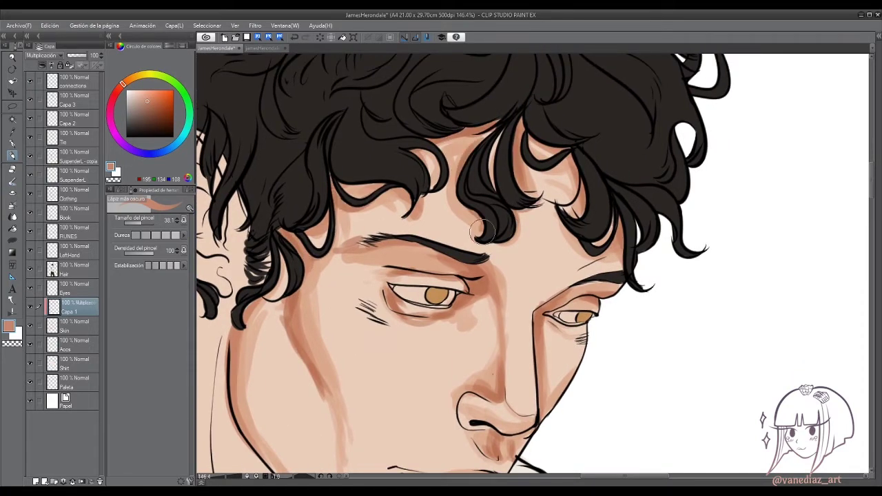
scroll(482, 232, "down", 2)
Blend the shadows around the eyes, nose bridge and far cheek using the color-mixing brush at size 20.7.
key("j")
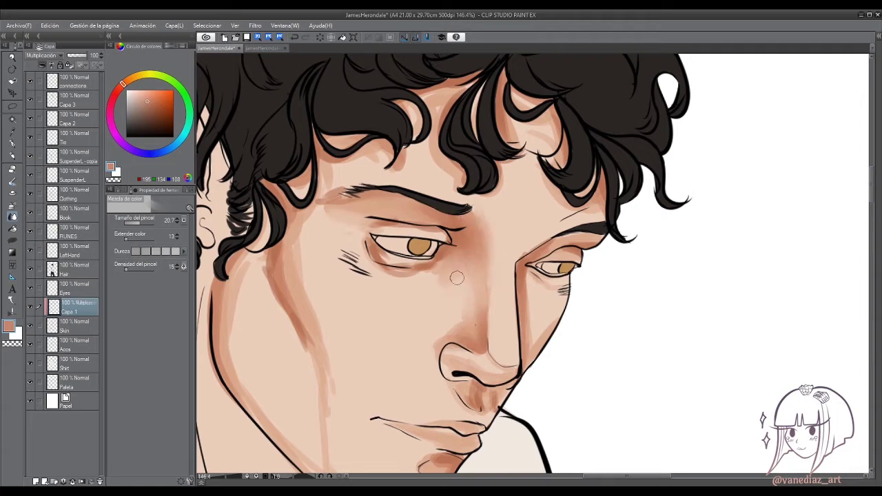
scroll(379, 222, "down", 2)
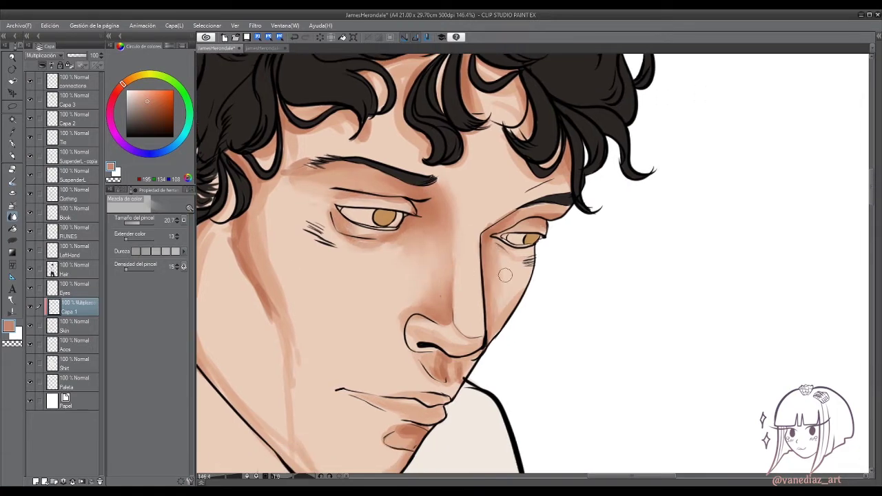
scroll(502, 269, "down", 1)
scroll(469, 295, "down", 1)
scroll(320, 255, "up", 2)
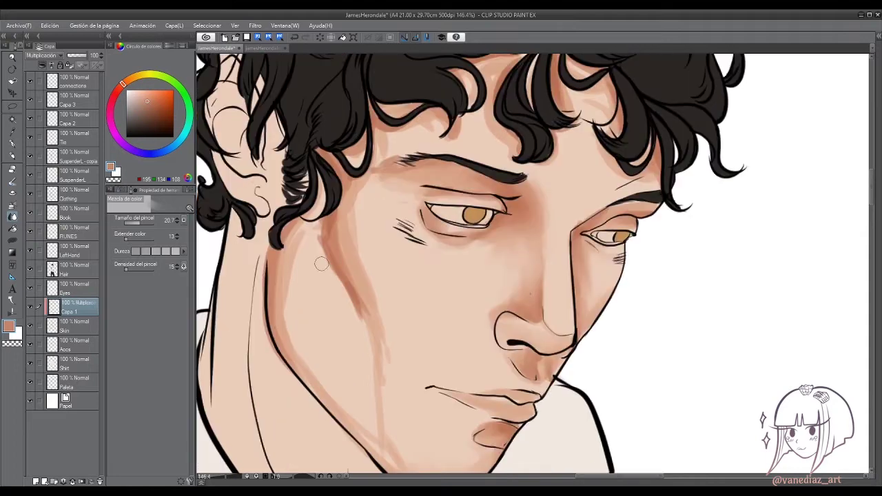
Blend the temple, near cheek and jaw shadows using the color-mixing brush at size 51.6.
scroll(321, 349, "down", 1)
scroll(285, 272, "up", 2)
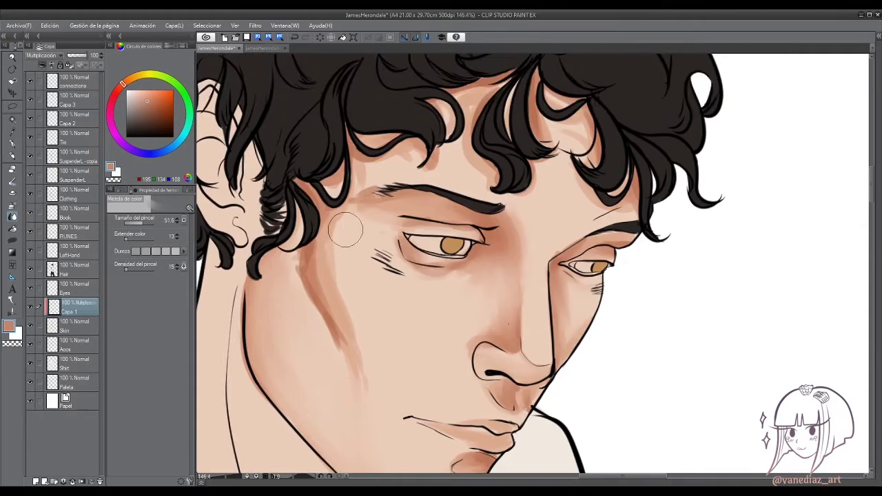
mouse_move(324, 238)
left_mouse_down()
mouse_move(373, 359)
mouse_move(339, 229)
mouse_move(409, 359)
mouse_move(328, 336)
mouse_move(310, 270)
mouse_move(319, 330)
left_mouse_up()
scroll(393, 337, "down", 2)
Sample shadow tones, paint a band across the lower cheek, and deepen the nose area with RGB 189, 118, 88.
key("p")
left_click(366, 289, "alt")
mouse_move(410, 339)
left_mouse_down()
mouse_move(341, 369)
mouse_move(394, 364)
left_mouse_up()
scroll(393, 364, "up", 2)
left_click(452, 255, "alt")
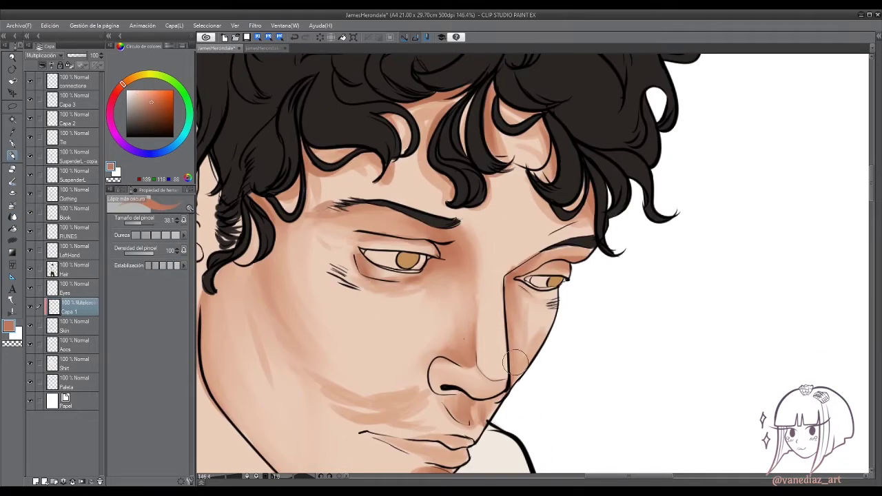
left_click_drag(461, 383, 448, 387)
Blend the lower cheek shading, then smooth the eye and forehead shadows using a mixing brush of size 20.7.
key("j")
mouse_move(414, 413)
left_mouse_down()
mouse_move(355, 410)
mouse_move(397, 406)
mouse_move(410, 427)
left_mouse_up()
scroll(304, 319, "down", 2)
scroll(304, 319, "up", 2)
key("bracketleft")
key("bracketleft")
key("bracketleft")
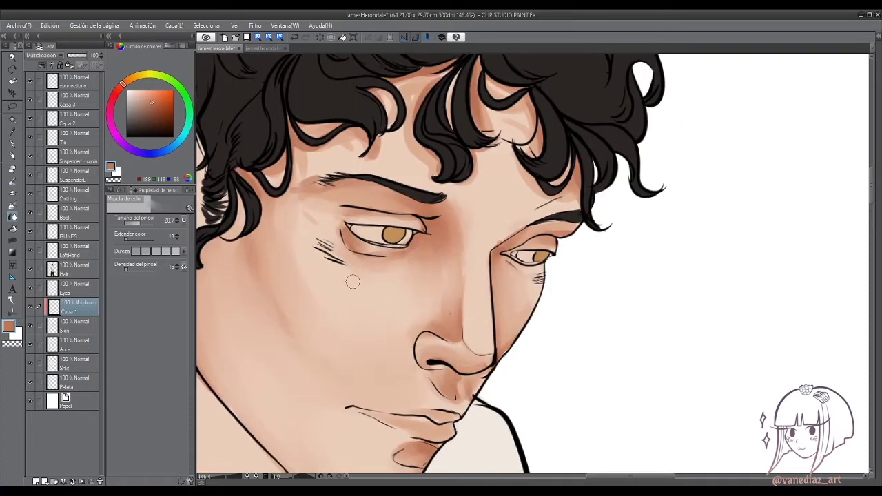
scroll(266, 250, "up", 2)
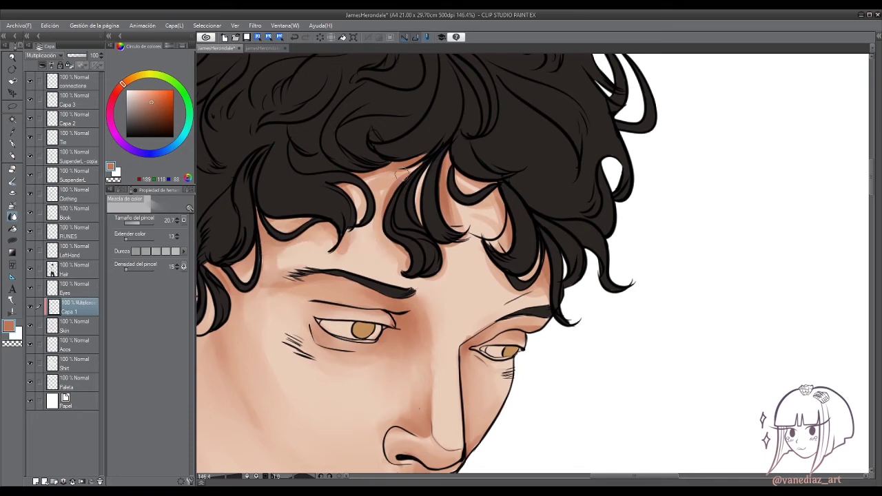
scroll(456, 216, "down", 2)
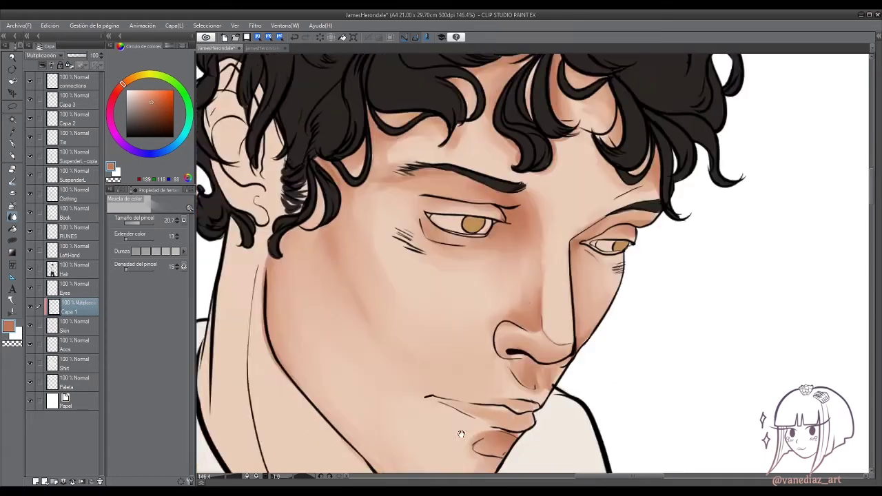
scroll(447, 232, "down", 1)
Paint darker accents (RGB 190, 120, 90) along the cheekbone and under the far eye, and blend them into the skin.
key("p")
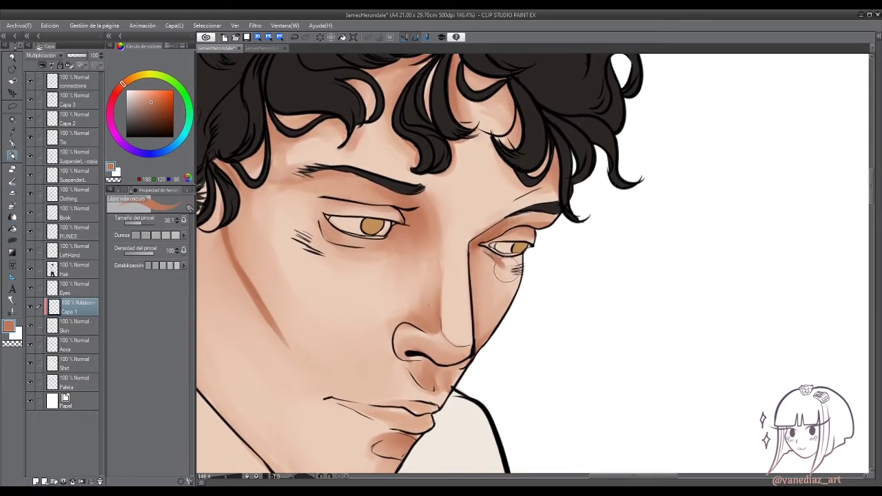
key("j")
left_click_drag(233, 234, 280, 333)
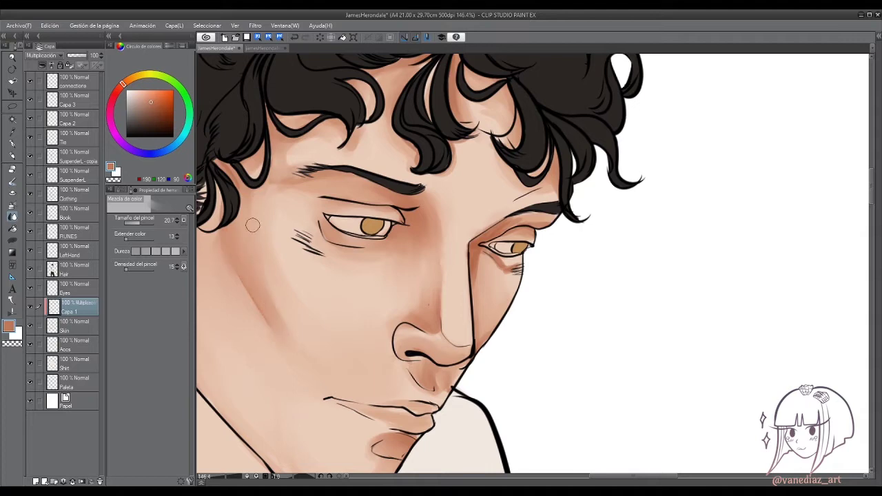
scroll(252, 225, "up", 1)
scroll(307, 273, "down", 1)
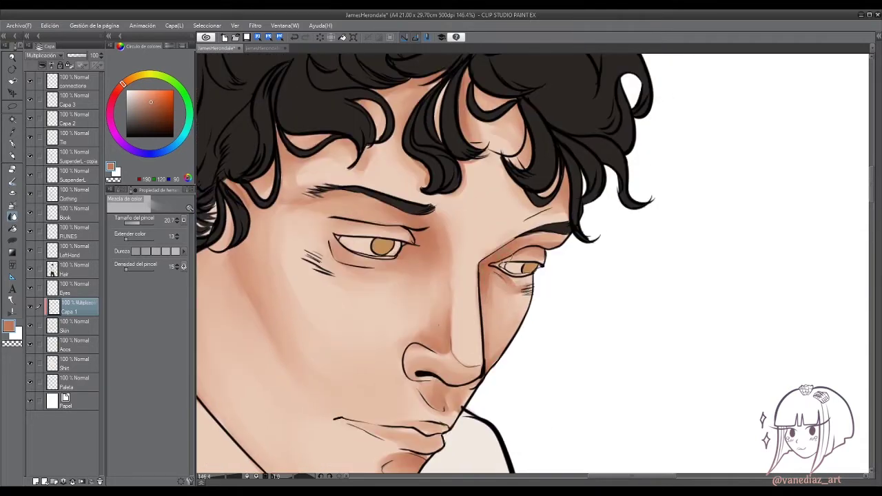
scroll(498, 303, "up", 1)
Paint light skin tone on the nose bridge and forehead and blend it.
key("b")
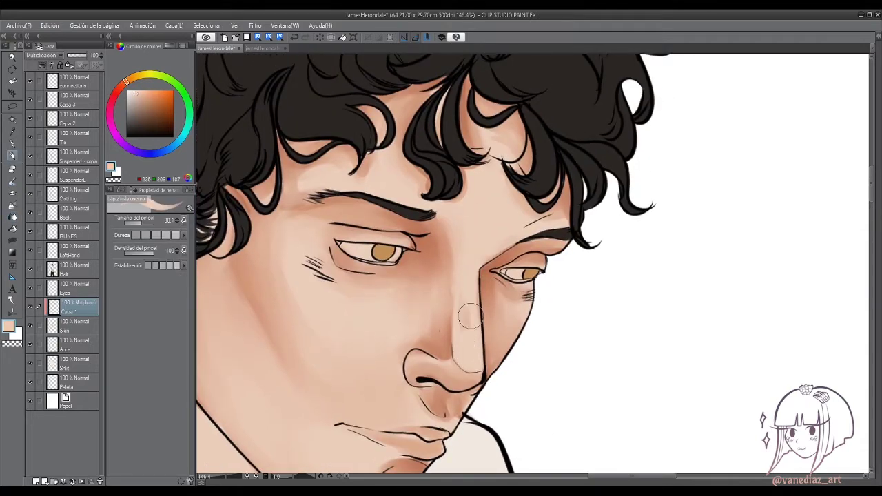
key("j")
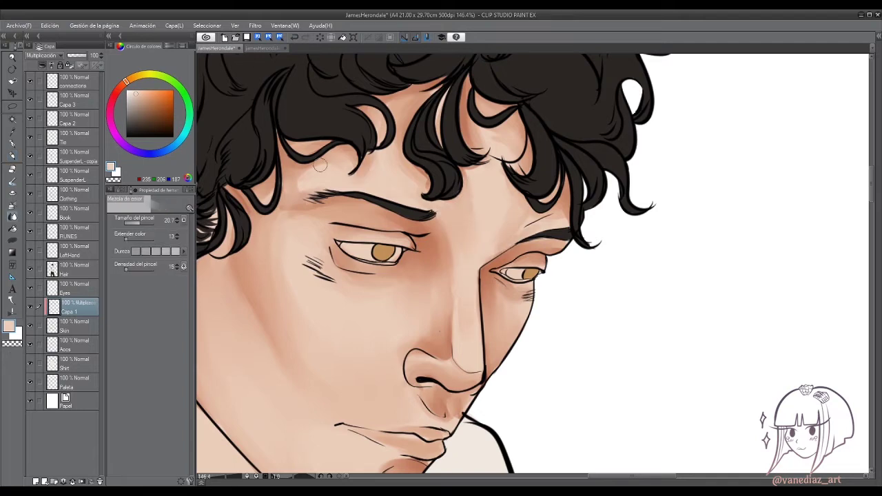
scroll(320, 164, "right", 1)
Erase the line below the near eye on Capa 2, and paint and blend an under-eye shadow (RGB 205, 136, 107) on Capa 1.
left_click(71, 124)
key("b")
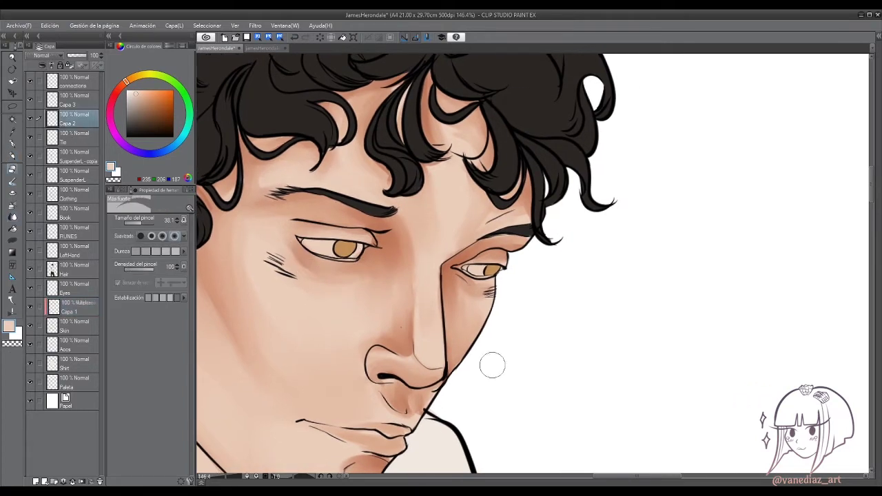
key("p")
left_click(71, 306)
scroll(343, 225, "down", 1)
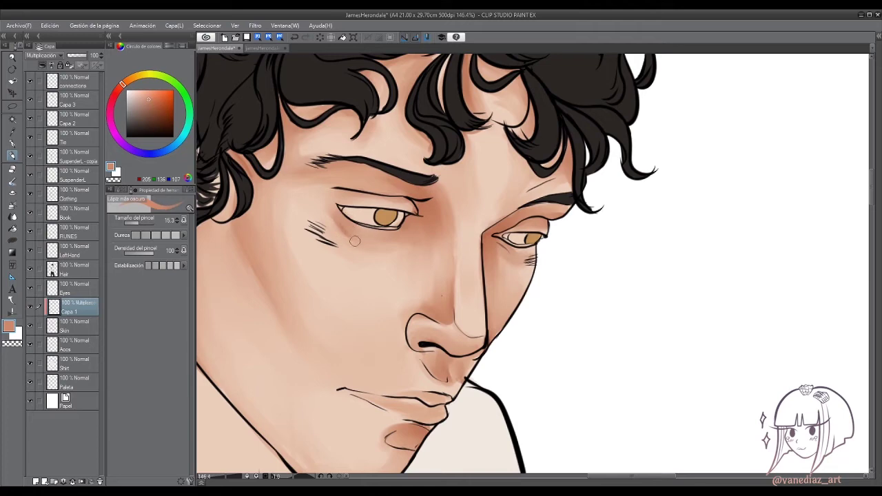
key("j")
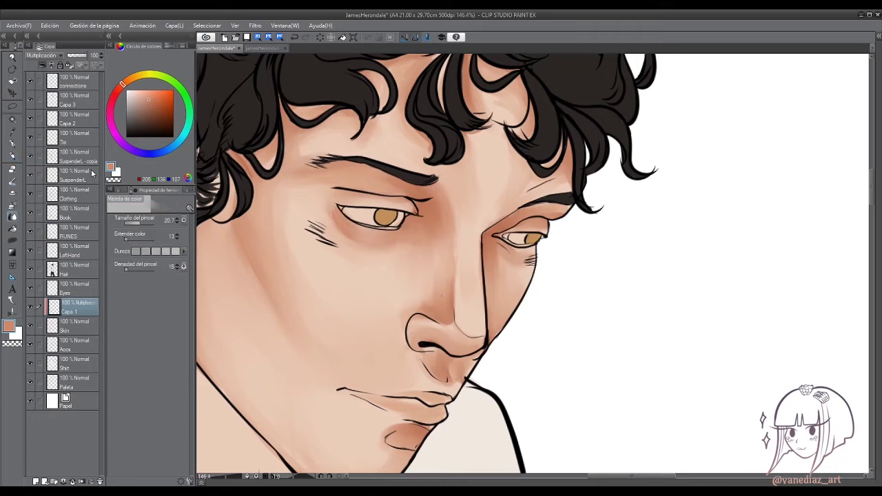
Shade the near eyelid and under-eye with a muted brown (RGB 172, 124, 104) and blend using a mixing brush of size 32.7.
key("p")
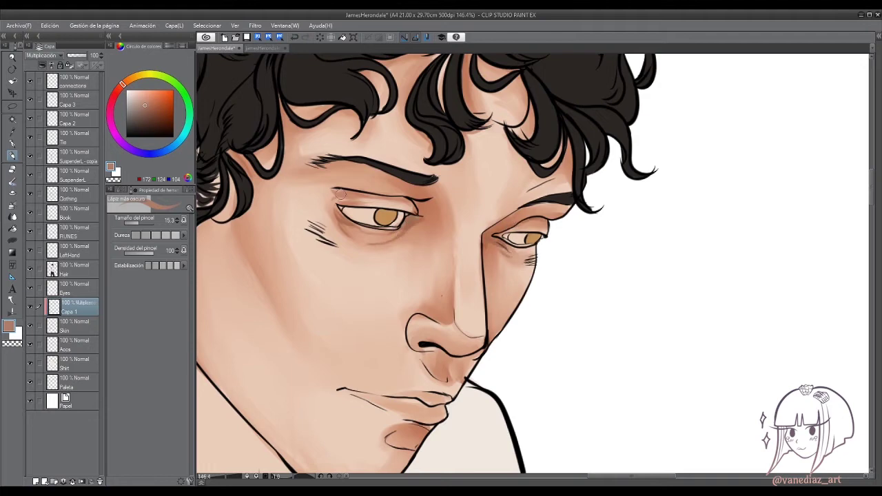
key("j")
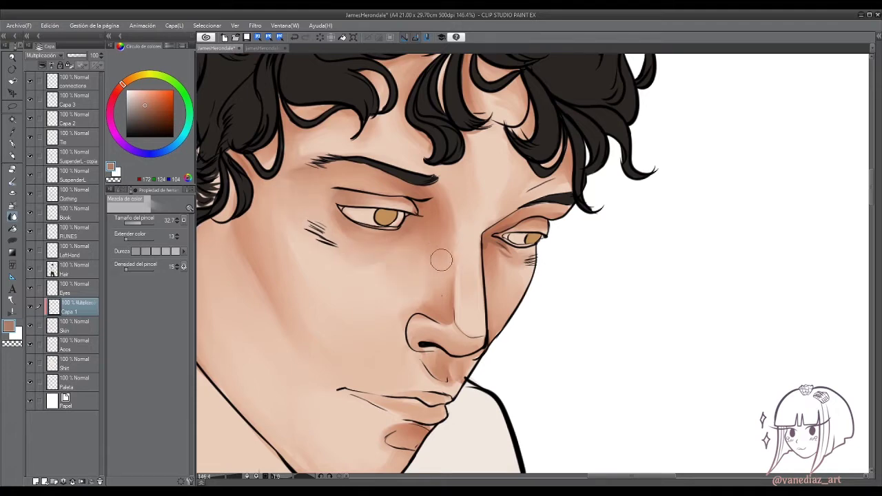
scroll(438, 270, "down", 3)
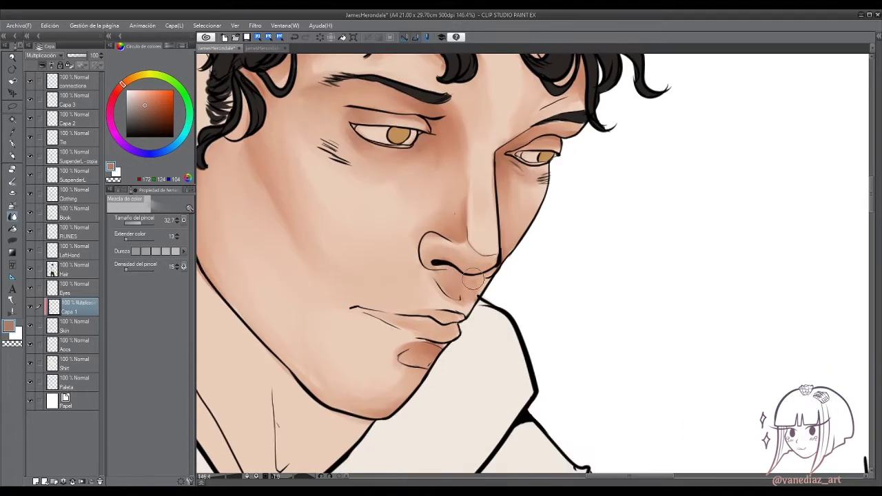
Shade the near nostril wing with RGB 207, 140, 113 on Capa 1, erase its upper outline on Capa 2, and blend the shading.
scroll(473, 279, "up", 1)
key("p")
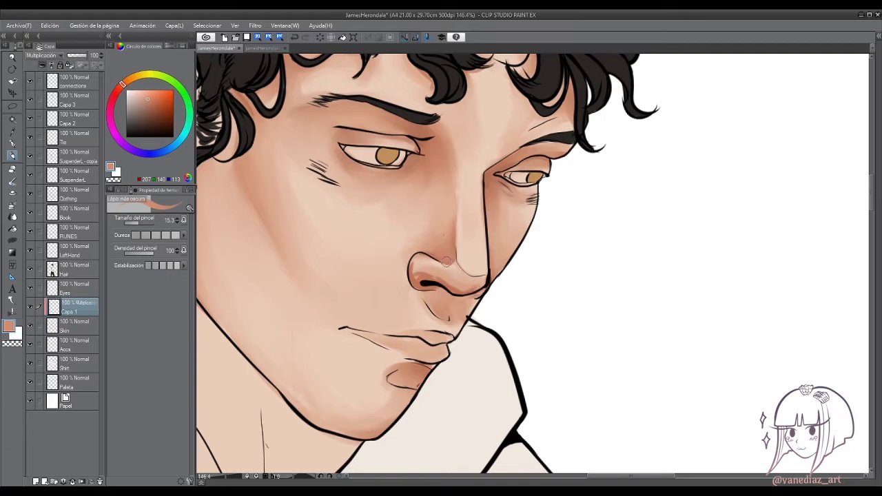
key("j")
left_click(75, 119)
key("b")
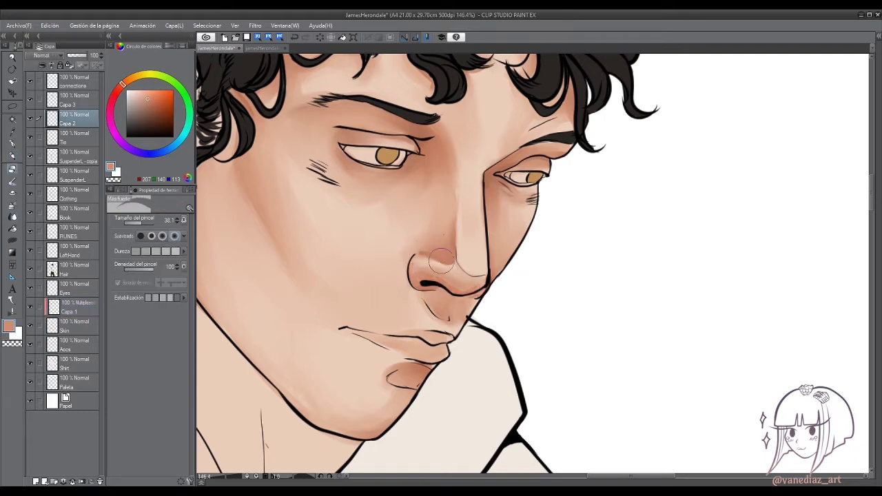
left_click(74, 307)
key("j")
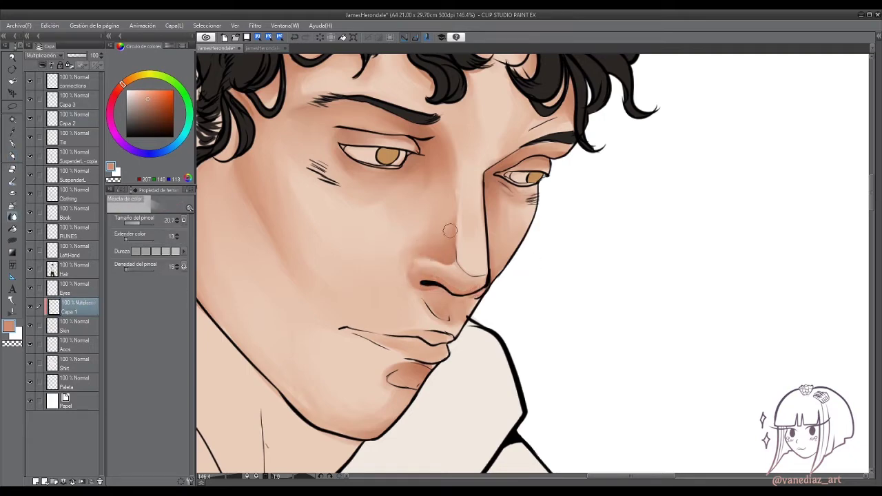
Redraw the near nostril wing's outline in black on Capa 2 with a pen of size 10.
scroll(449, 230, "up", 1)
left_click(75, 119)
key("p")
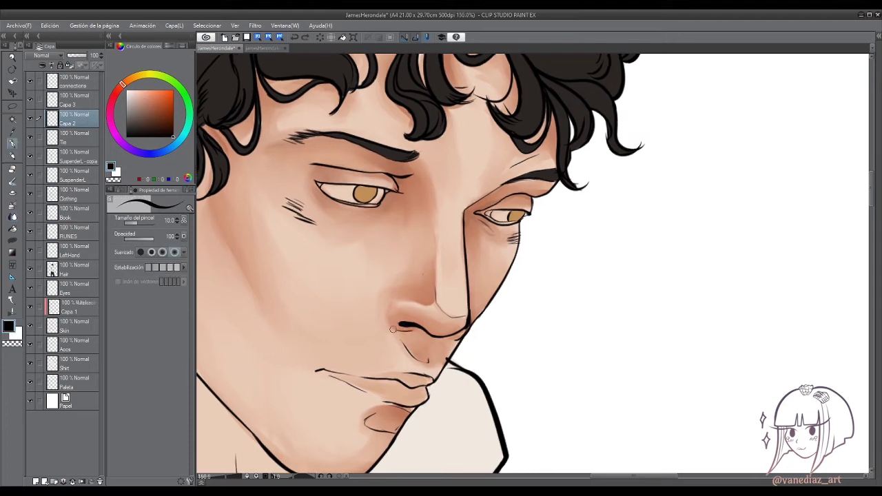
Paint the shadow between the nose and upper lip on Capa 1 (RGB 207, 140, 113 and 172, 119, 97) and blend it.
left_click(74, 306)
key("b")
left_click(432, 355, "alt")
left_click_drag(432, 356, 433, 325)
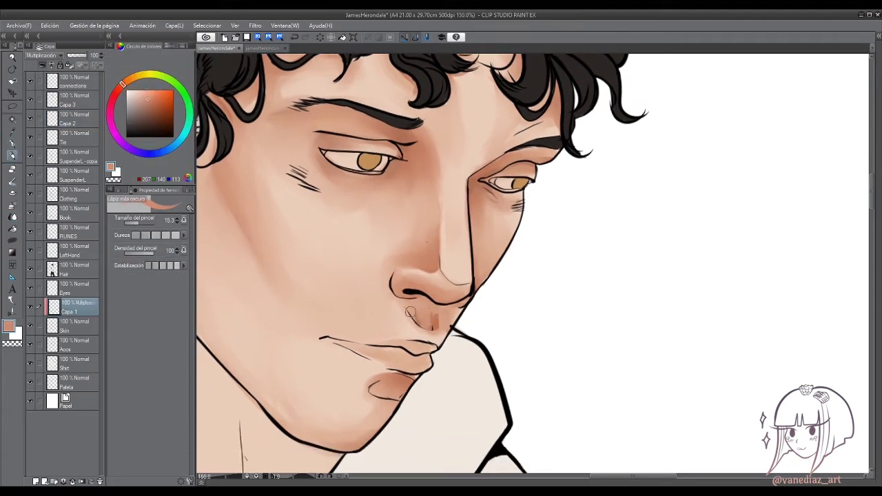
key("j")
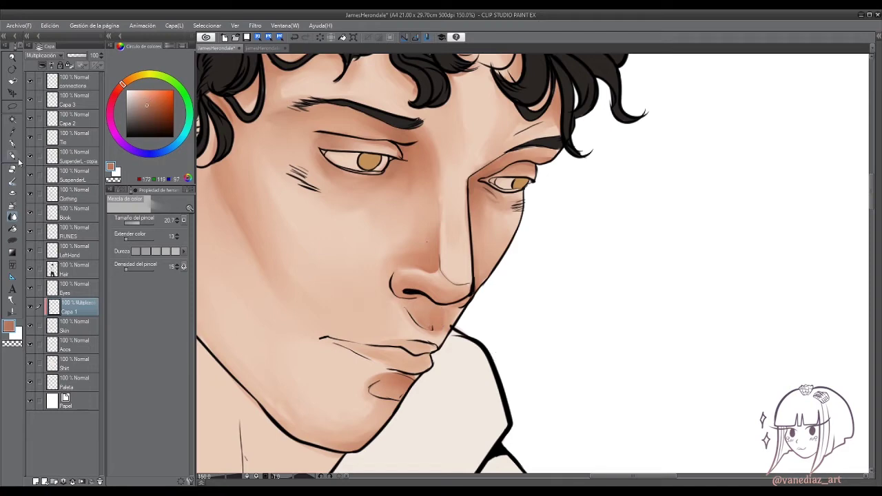
key("p")
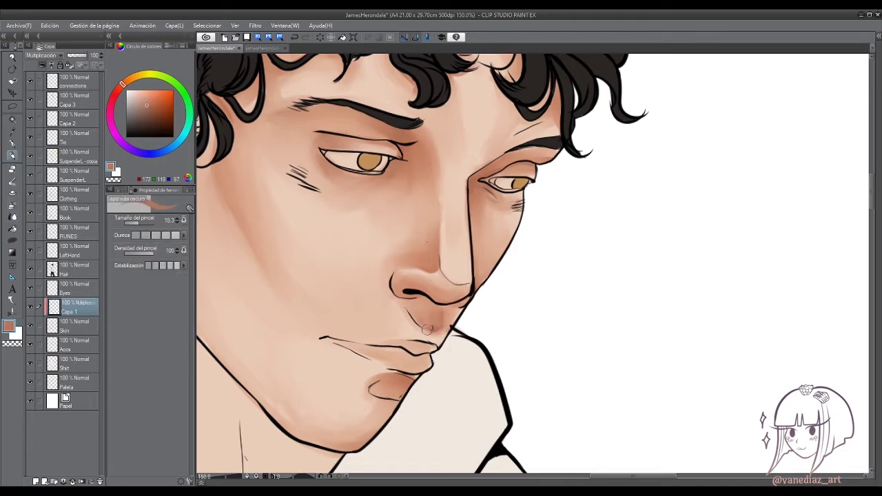
key("j")
left_click_drag(410, 414, 379, 368)
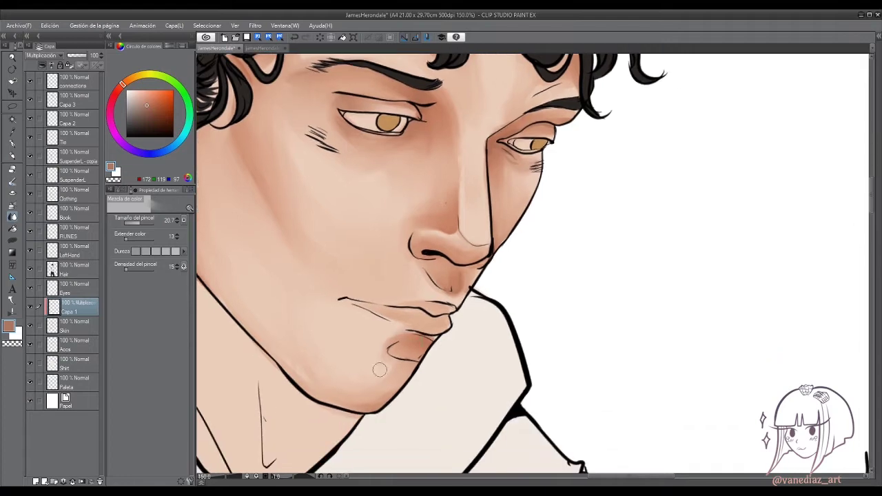
Shade the lips with muted browns (RGB 177, 122, 100 and 167, 120, 99) and blend each pass.
key("p")
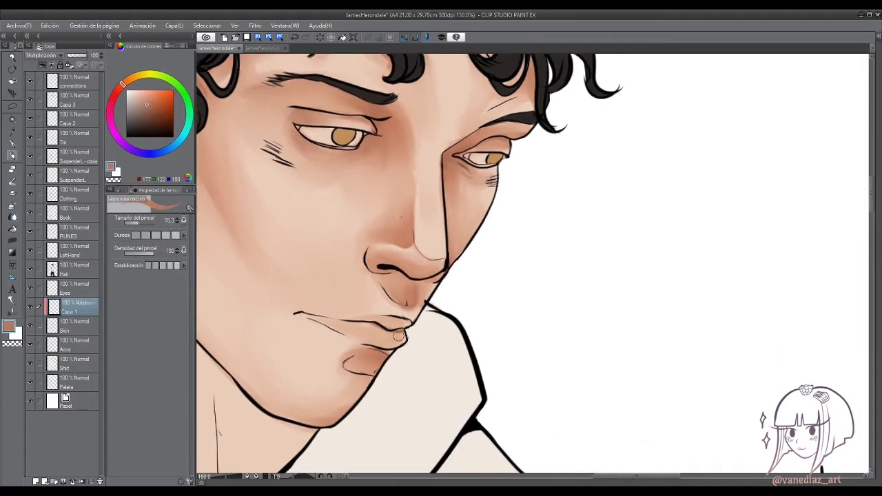
left_click_drag(307, 318, 341, 332)
key("j")
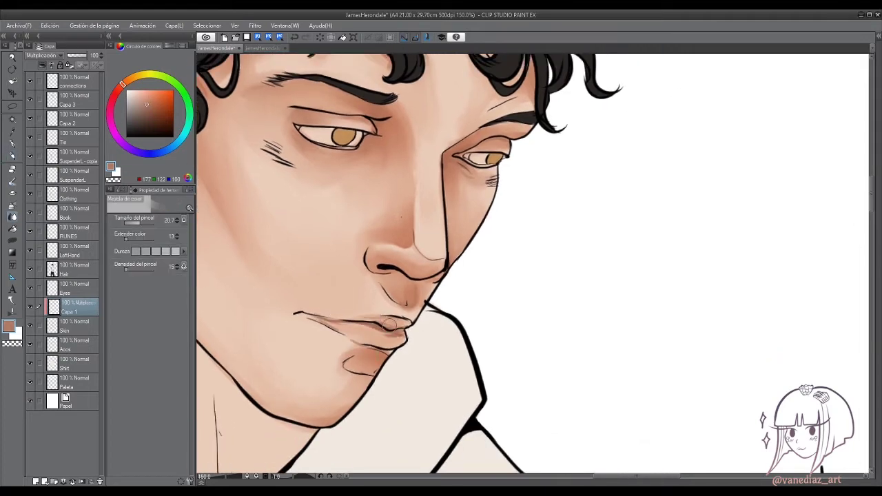
left_click_drag(404, 322, 324, 325)
key("p")
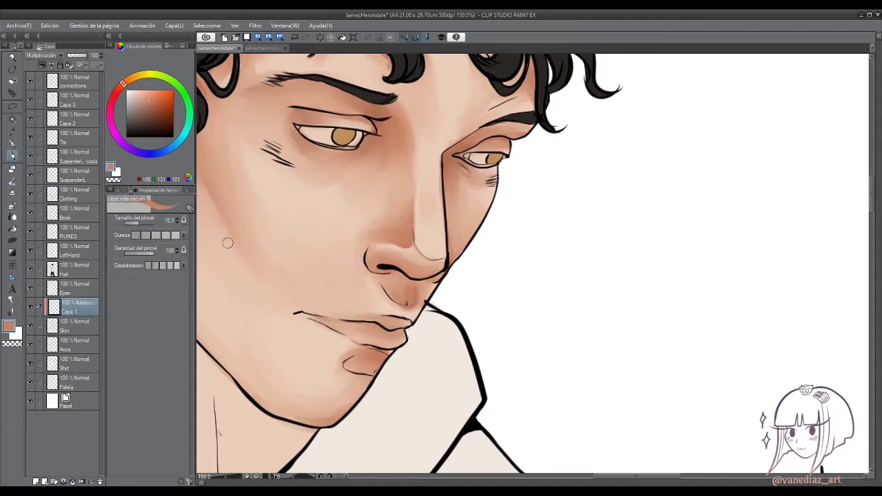
left_click(355, 324, "alt")
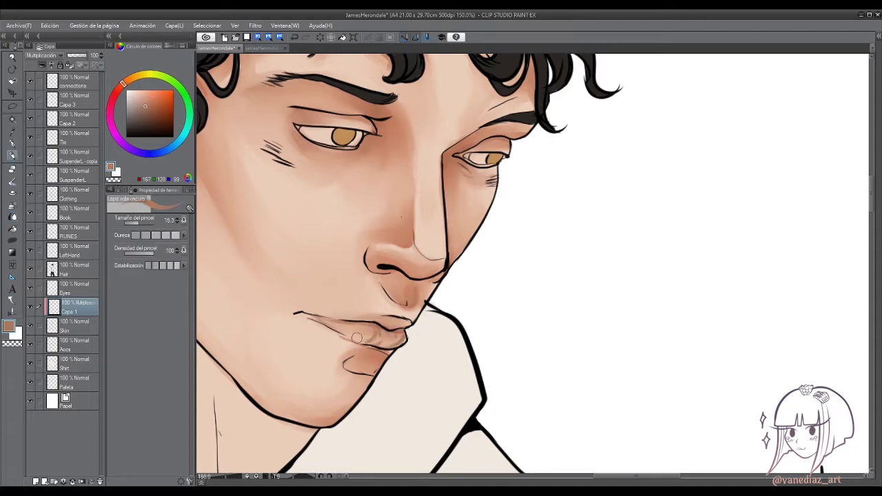
key("j")
left_click_drag(337, 325, 383, 342)
Paint shadows on the forehead along the hair curls with RGB 178, 113, 86 and blend them into the skin.
left_click_drag(292, 308, 504, 246)
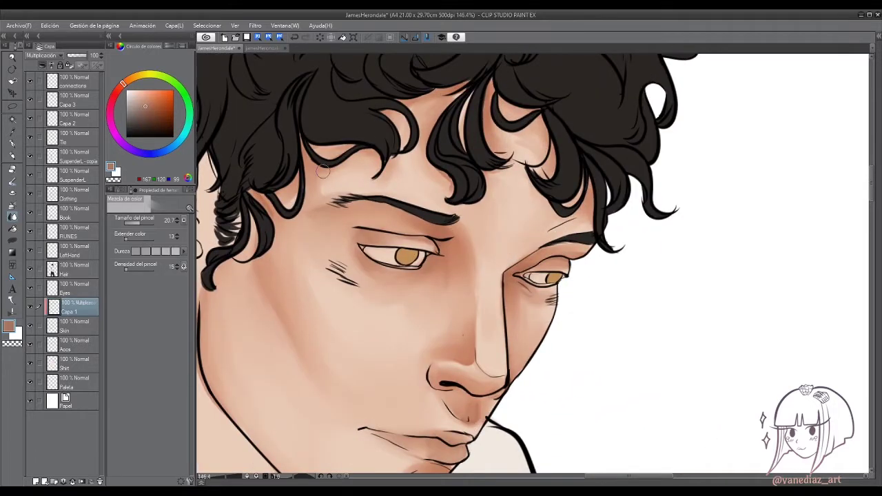
left_click_drag(322, 172, 288, 213)
key("p")
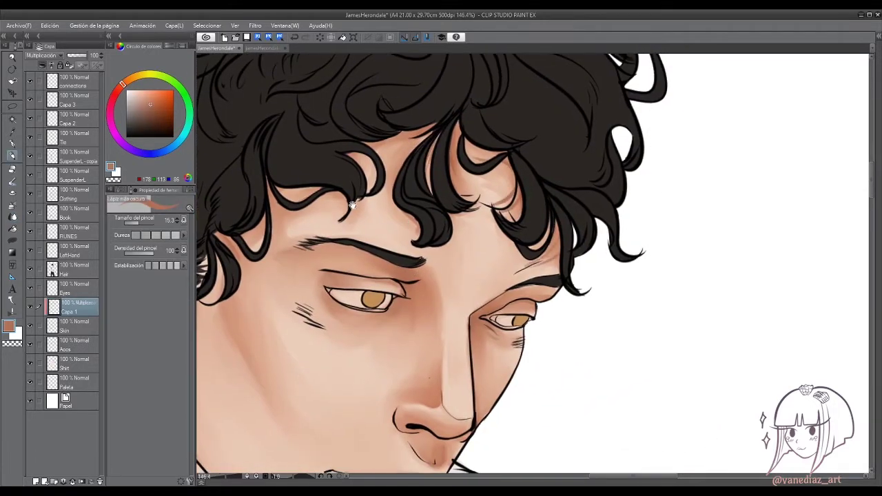
left_click_drag(352, 206, 380, 209)
key("j")
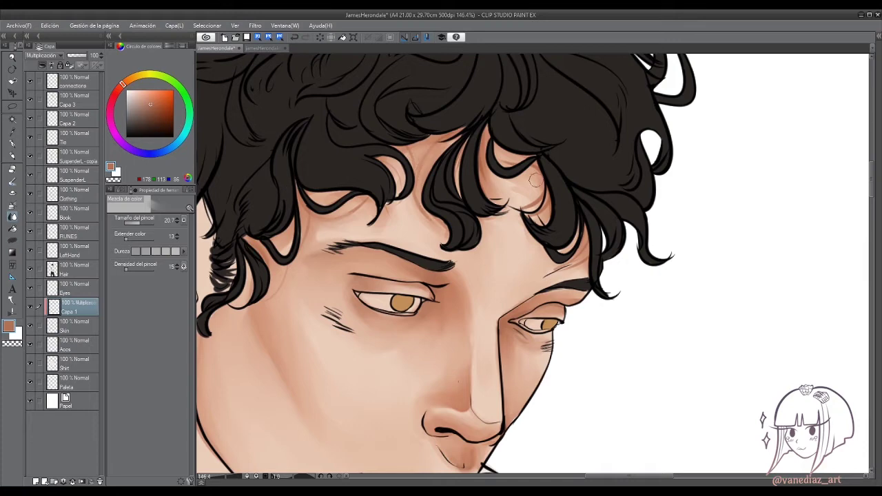
left_click_drag(535, 180, 532, 203)
Shade the ear with RGB 235, 206, 187, then 219, 172, 149 and 186, 117, 89 in the inner folds, and blend.
key("p")
left_click_drag(272, 247, 389, 224)
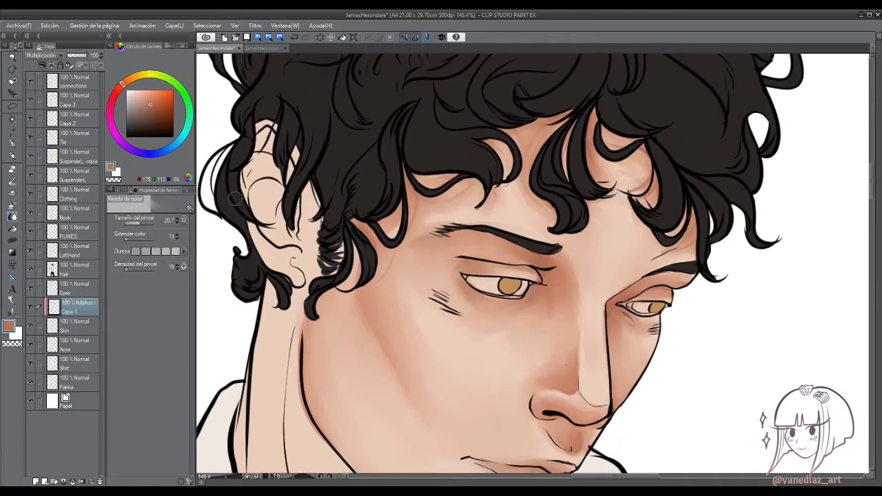
left_click(390, 225, "alt")
left_click_drag(276, 193, 262, 222)
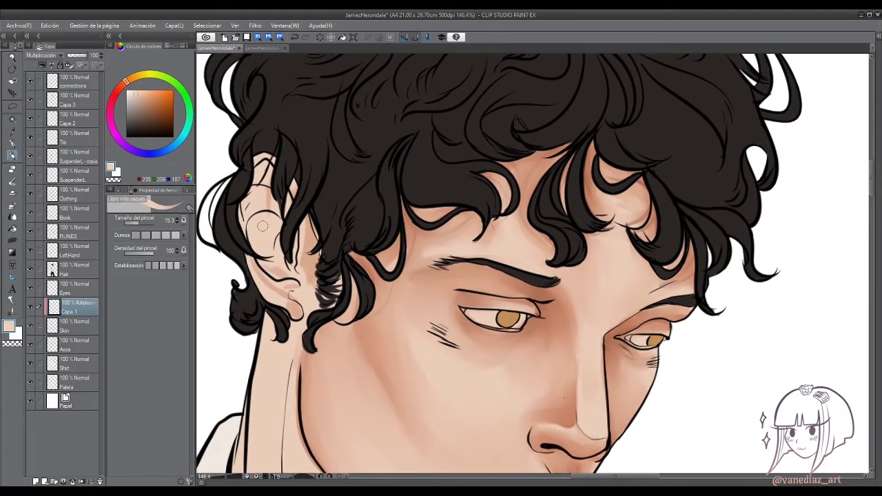
left_click_drag(258, 169, 256, 252)
left_click_drag(266, 199, 273, 265)
left_click(475, 356, "alt")
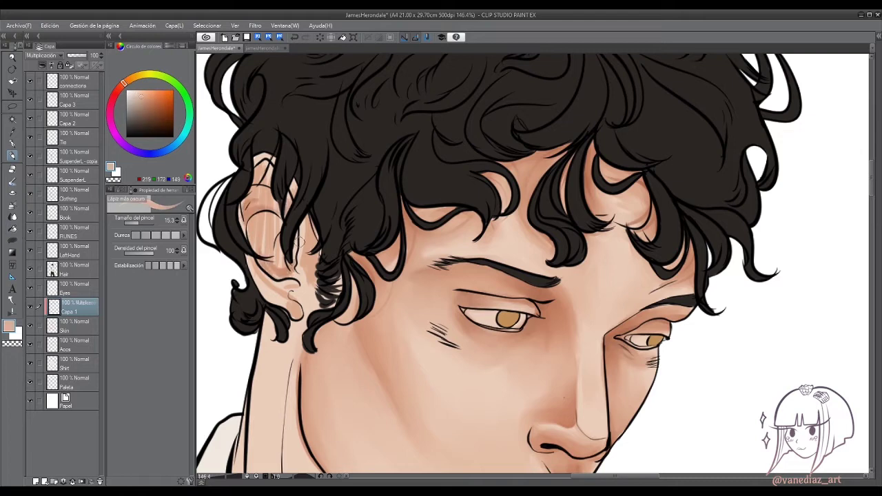
left_click(276, 283, "alt")
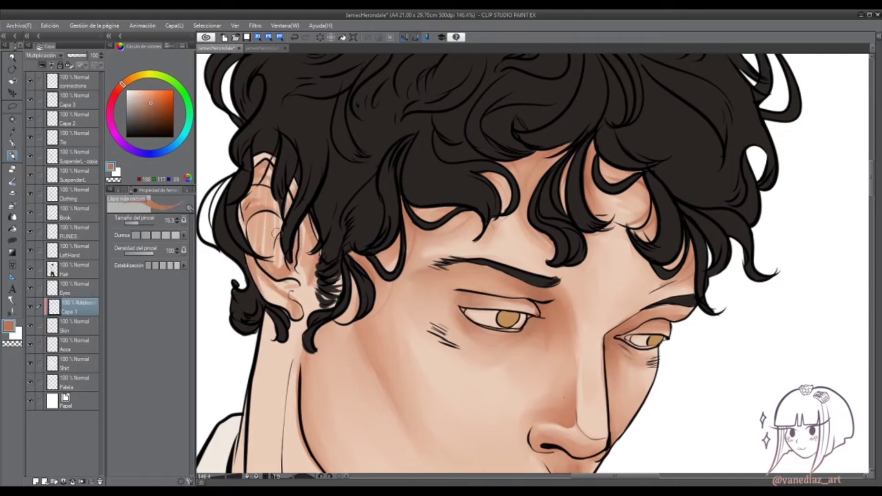
mouse_move(273, 210)
left_mouse_down()
mouse_move(248, 238)
mouse_move(255, 252)
left_mouse_up()
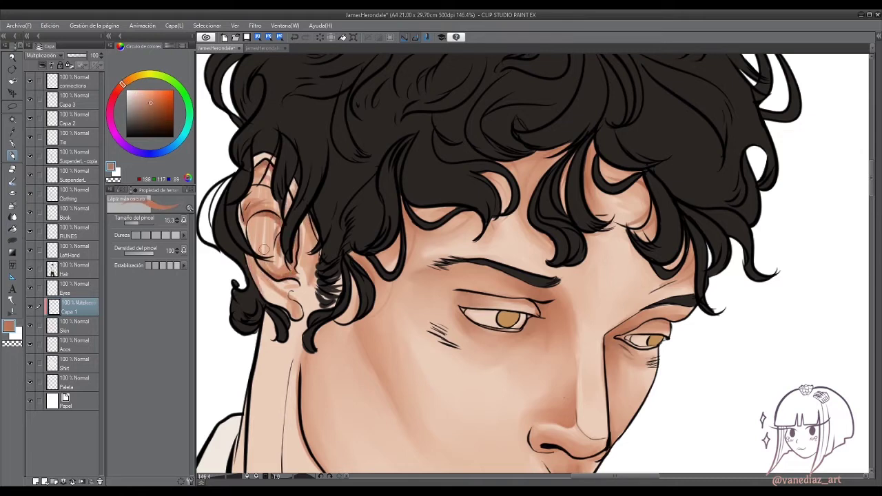
key("j")
mouse_move(262, 207)
left_mouse_down()
mouse_move(281, 265)
mouse_move(303, 248)
left_mouse_up()
left_click_drag(276, 289, 244, 207)
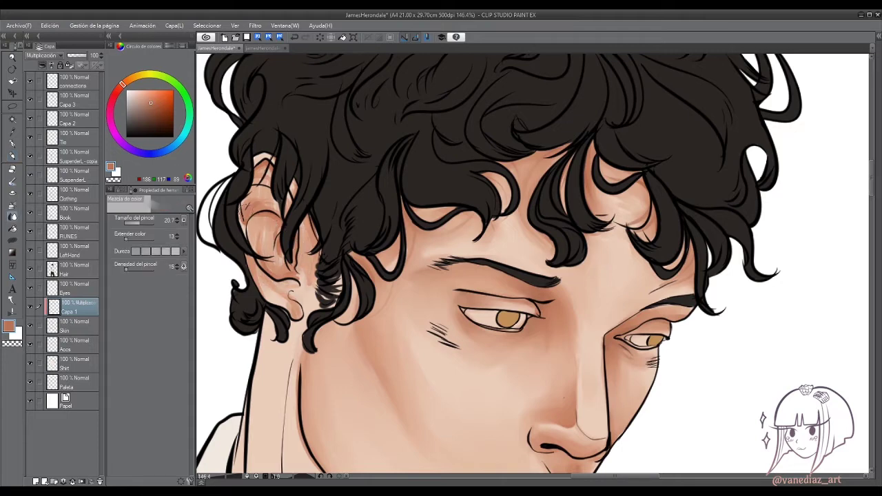
Add darker accents (RGB 170, 125, 107) to the ear's inner folds and blend down toward the earlobe.
left_click(11, 156)
left_click(290, 259, "alt")
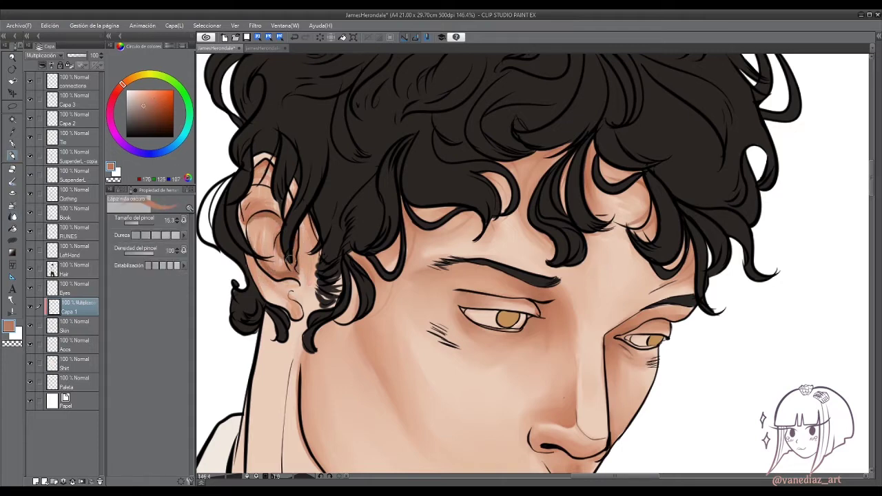
key("j")
mouse_move(272, 296)
left_mouse_down()
mouse_move(278, 222)
mouse_move(317, 181)
mouse_move(313, 344)
left_mouse_up()
Lay the first shadow strokes along the neck and under the jaw with RGB 235, 206, 187 at brush size 20.7.
scroll(294, 315, "down", 5)
key("p")
left_click(354, 246, "alt")
scroll(354, 246, "up", 2)
scroll(317, 181, "down", 3)
left_click_drag(324, 269, 393, 448)
left_click_drag(331, 221, 461, 400)
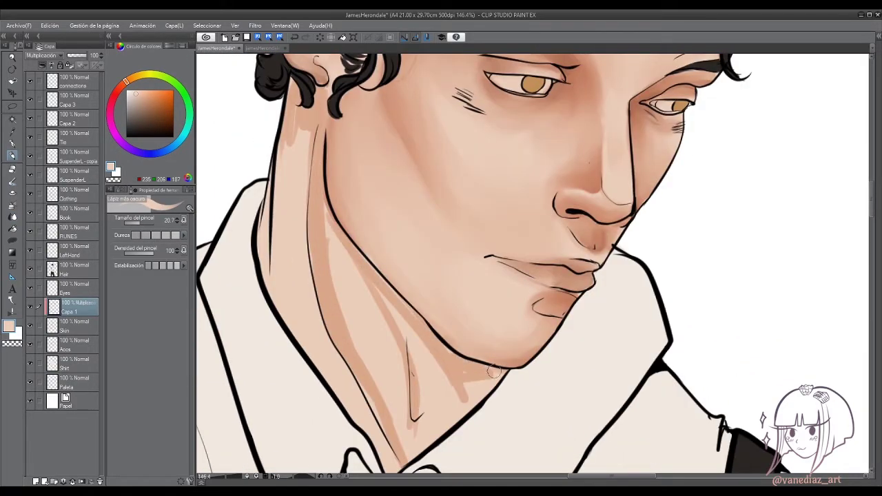
left_click_drag(420, 317, 500, 420)
scroll(364, 262, "up", 2)
scroll(414, 311, "down", 4)
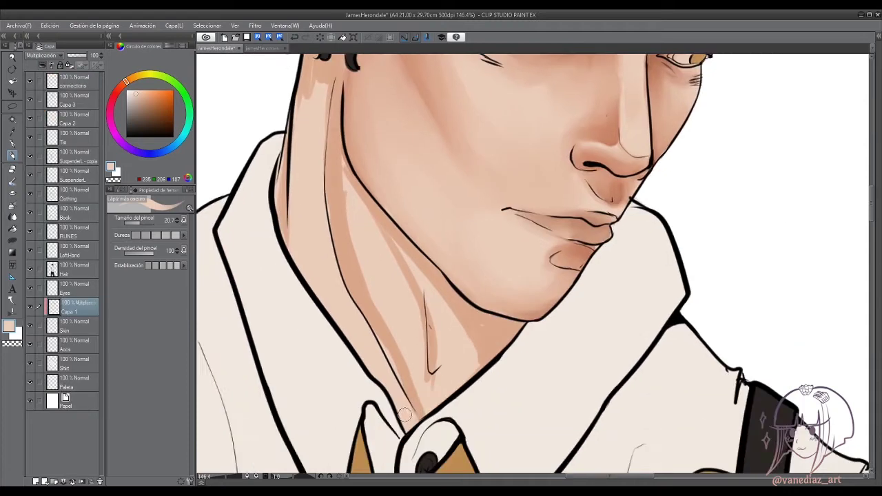
scroll(465, 368, "up", 4)
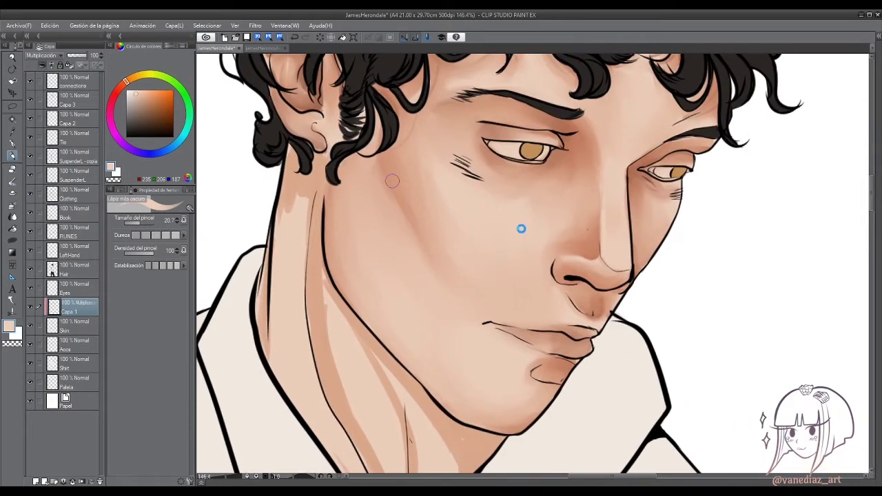
Paint darker shadows (RGB 197, 143, 113) along the neck's back edge, the neck muscle and under the jaw.
left_click(289, 206, "alt")
left_click_drag(296, 141, 266, 311)
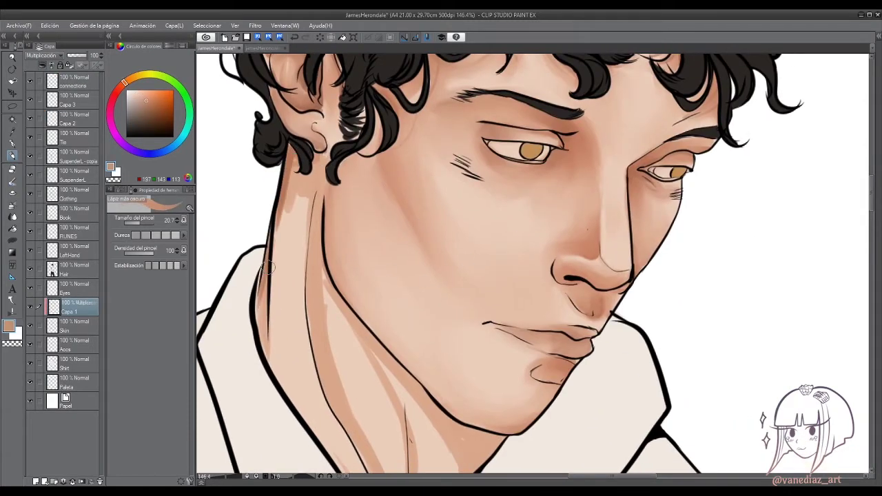
left_click_drag(272, 262, 259, 344)
mouse_move(320, 158)
left_mouse_down()
mouse_move(316, 274)
mouse_move(372, 413)
left_mouse_up()
scroll(316, 274, "down", 2)
mouse_move(359, 262)
left_mouse_down()
mouse_move(448, 365)
mouse_move(448, 407)
left_mouse_up()
left_click_drag(413, 355, 421, 431)
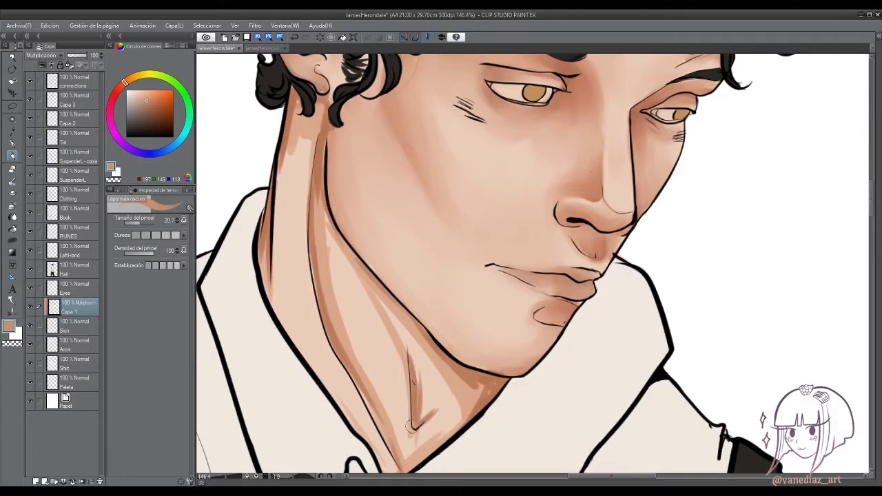
Deepen the neck shading beside the collar, around the throat and below the chin with RGB 199, 131, 102.
left_click_drag(283, 227, 279, 289)
left_click(297, 337, "alt")
left_click_drag(298, 336, 376, 458)
mouse_move(289, 145)
left_mouse_down()
mouse_move(275, 303)
mouse_move(314, 348)
left_mouse_up()
key("ctrl+z")
scroll(310, 310, "up", 2)
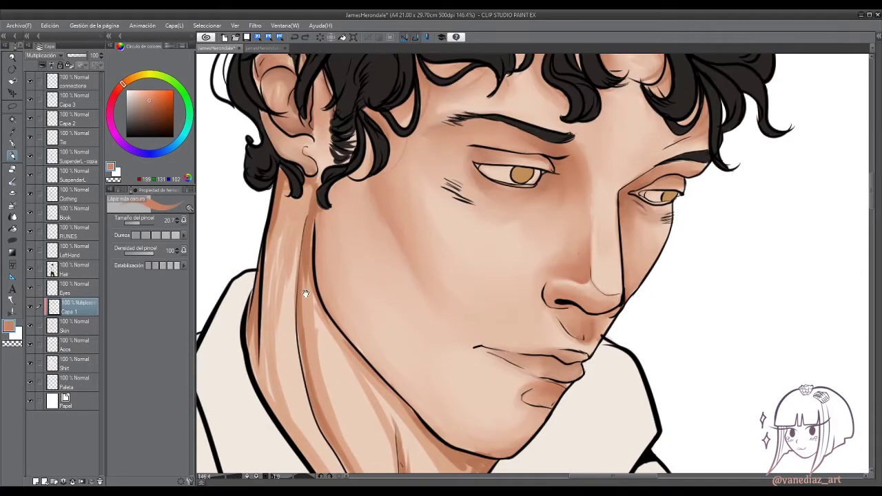
scroll(330, 345, "down", 2)
left_click(343, 363, "alt")
left_click_drag(397, 342, 414, 431)
left_click_drag(475, 372, 444, 441)
scroll(448, 386, "up", 2)
Blend the neck shadows from behind the ear down to the throat with the color mixing brush at size 20.7.
key("j")
left_click_drag(282, 186, 272, 358)
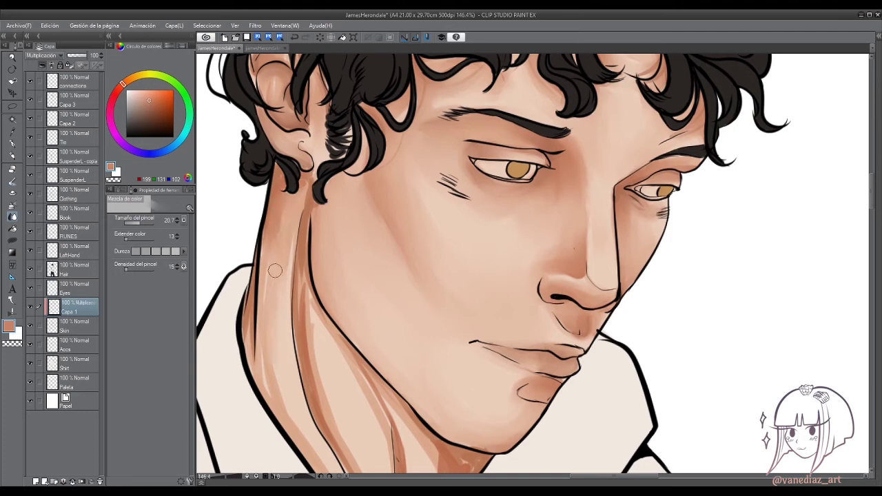
left_click_drag(282, 203, 273, 283)
scroll(289, 400, "down", 1)
mouse_move(296, 179)
left_mouse_down()
mouse_move(359, 324)
mouse_move(438, 400)
mouse_move(417, 345)
left_mouse_up()
scroll(438, 400, "down", 2)
mouse_move(441, 434)
left_mouse_down()
mouse_move(429, 380)
mouse_move(431, 406)
left_mouse_up()
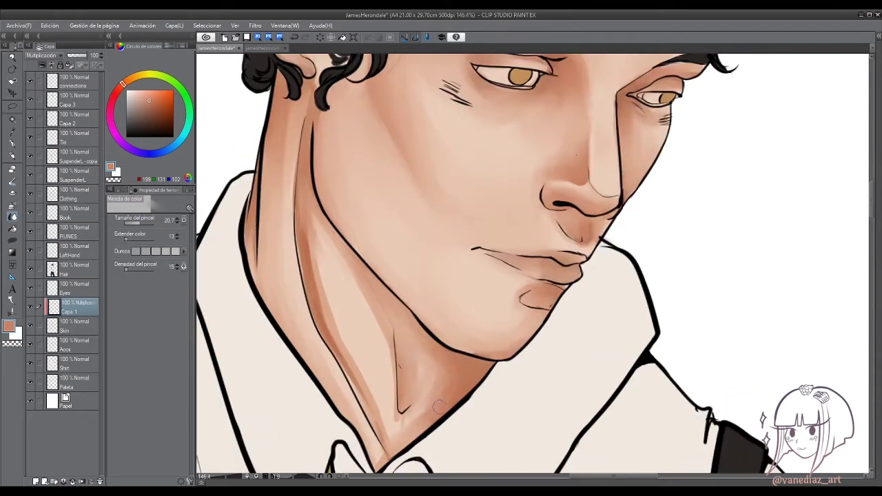
left_click_drag(306, 234, 362, 379)
scroll(344, 358, "up", 1)
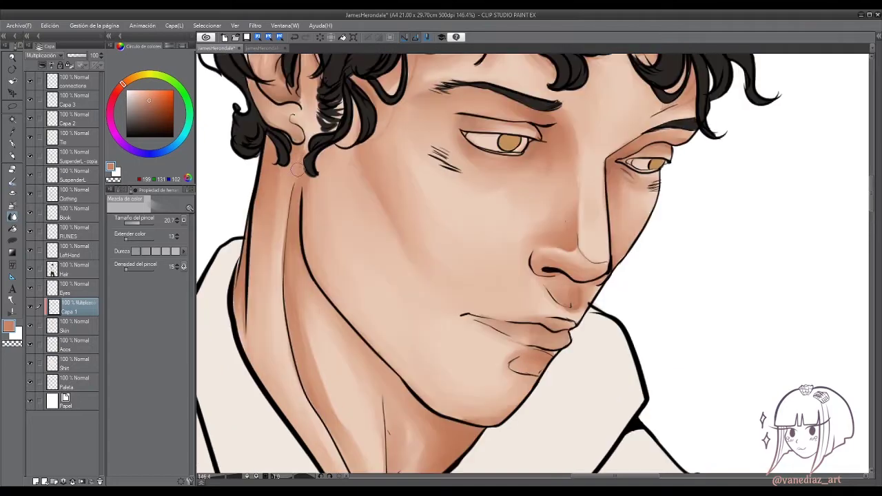
scroll(333, 344, "down", 1)
scroll(333, 344, "up", 1)
scroll(433, 309, "down", 1)
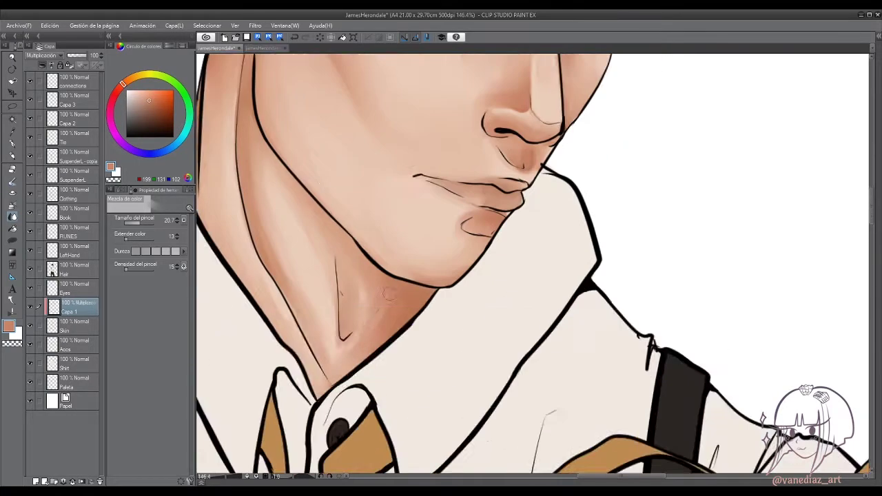
scroll(433, 309, "up", 1)
Paint deeper brown shadows (RGB 172, 121, 99) along the neck muscle, under the jaw and beside the collar.
left_click(12, 155)
scroll(290, 207, "up", 1)
mouse_move(296, 148)
left_mouse_down()
mouse_move(295, 315)
mouse_move(299, 264)
mouse_move(369, 396)
left_mouse_up()
scroll(296, 269, "down", 1)
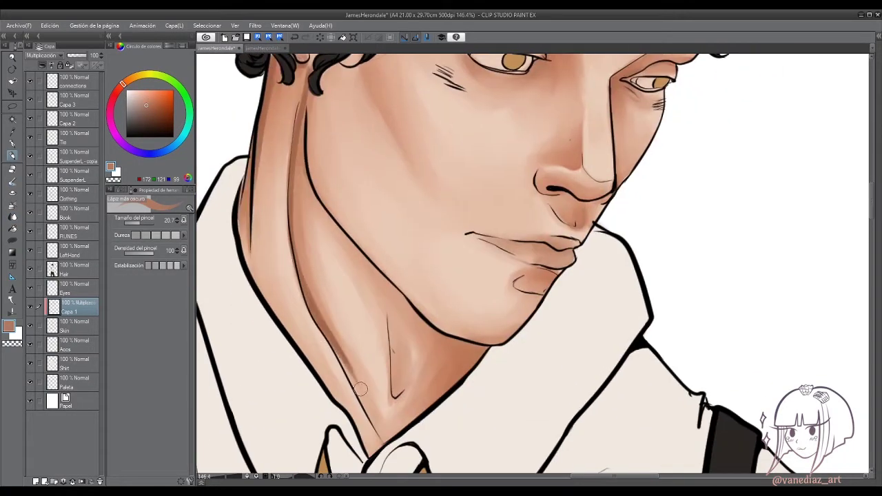
left_click_drag(313, 217, 403, 396)
left_click_drag(307, 113, 332, 224)
left_click_drag(476, 361, 376, 451)
mouse_move(322, 341)
left_mouse_down()
mouse_move(329, 439)
mouse_move(369, 416)
mouse_move(341, 334)
left_mouse_up()
Blend the deep brown neck shadows smoothly into the surrounding skin.
key("j")
mouse_move(341, 221)
left_mouse_down()
mouse_move(414, 310)
mouse_move(435, 311)
mouse_move(414, 414)
mouse_move(427, 346)
left_mouse_up()
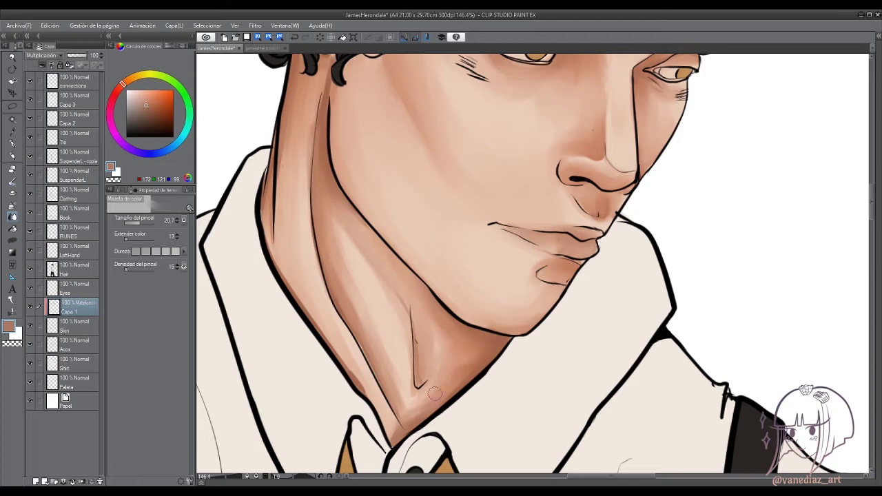
left_click_drag(315, 324, 278, 228)
mouse_move(412, 350)
left_mouse_down()
mouse_move(404, 394)
mouse_move(423, 388)
mouse_move(385, 344)
left_mouse_up()
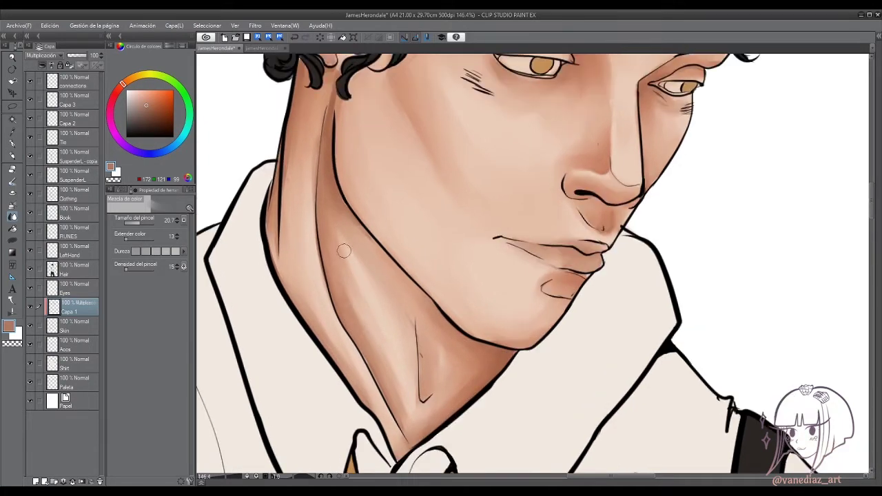
Erase the throat line from the line art on layer Capa 2 with the Más fuerte eraser at size 38.1.
scroll(532, 266, "down", 5)
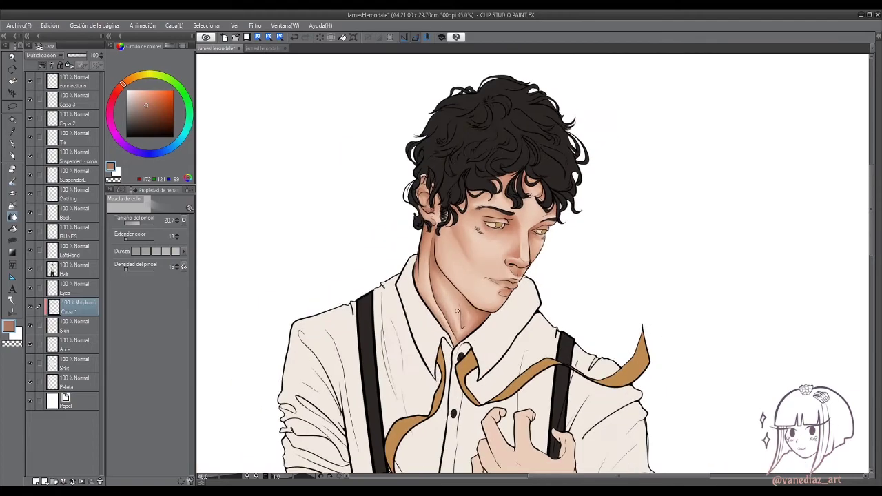
scroll(532, 266, "up", 4)
scroll(532, 266, "up", 1)
left_click(72, 119)
left_click(18, 173)
left_click(13, 217)
left_click_drag(482, 241, 506, 279)
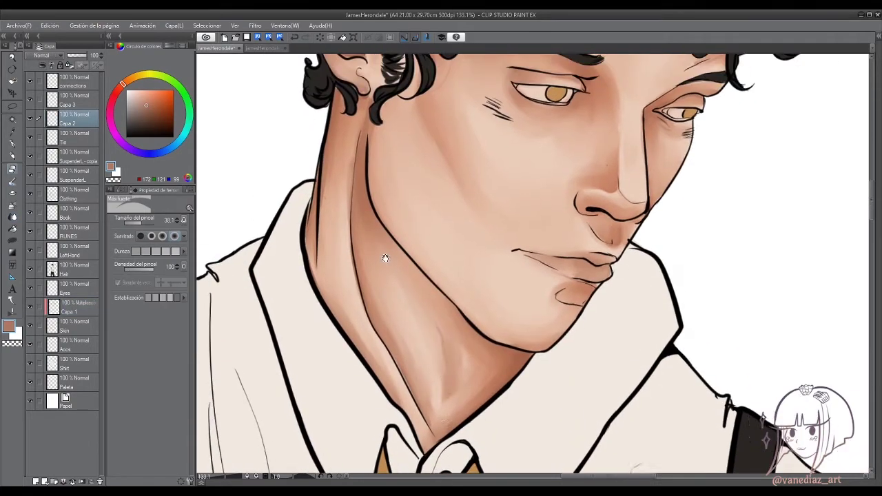
Smooth the throat shading on Multiply layer Capa 1 with the color mixing brush at size 20.7.
left_click(72, 306)
mouse_move(386, 227)
left_mouse_down()
mouse_move(456, 390)
mouse_move(384, 231)
left_mouse_up()
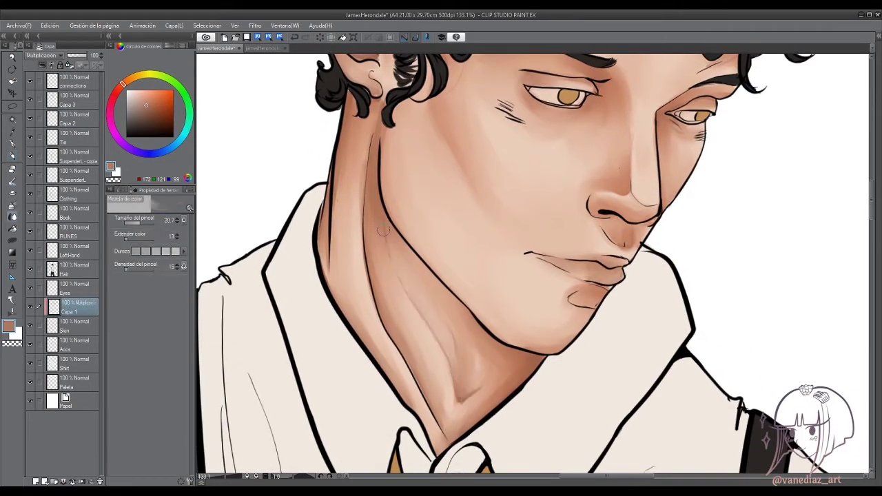
scroll(532, 266, "down", 4)
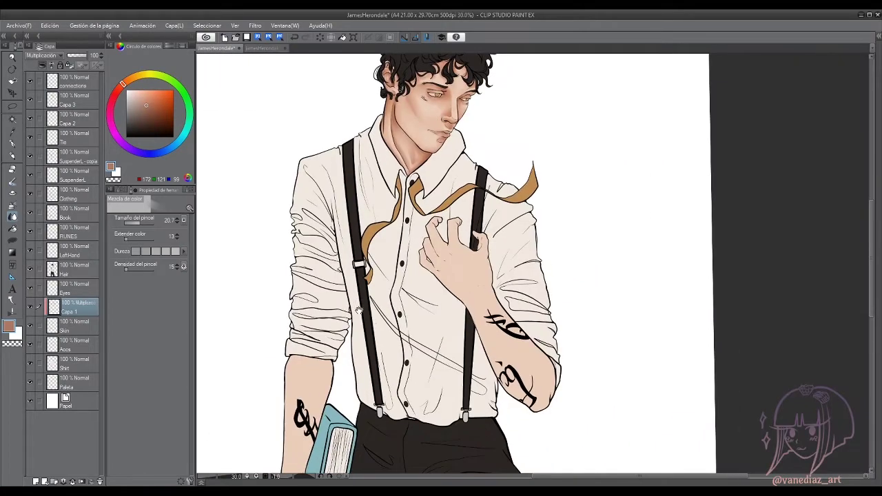
Paint RGB 222, 179, 154 along the jawline and lower cheek and blend it with the color mixing brush at size 51.6.
scroll(532, 266, "up", 5)
key("p")
scroll(354, 169, "down", 1)
key("j")
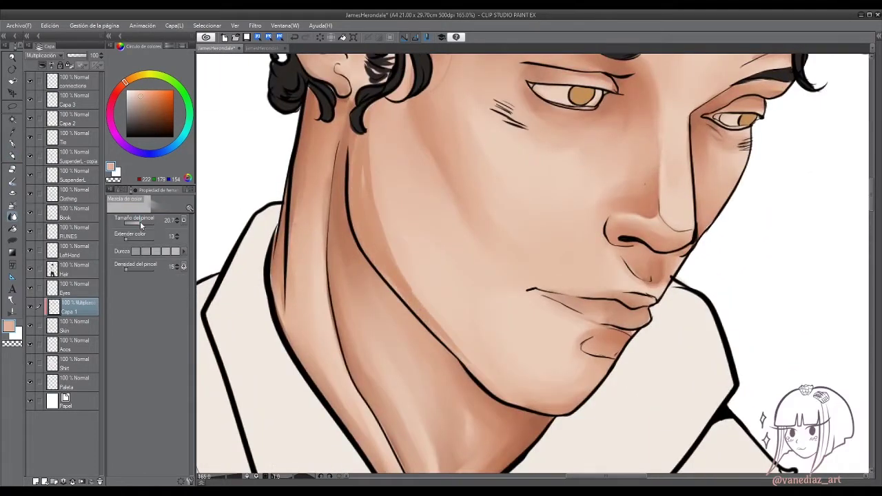
scroll(560, 377, "down", 1)
scroll(509, 333, "down", 1)
scroll(580, 213, "up", 2)
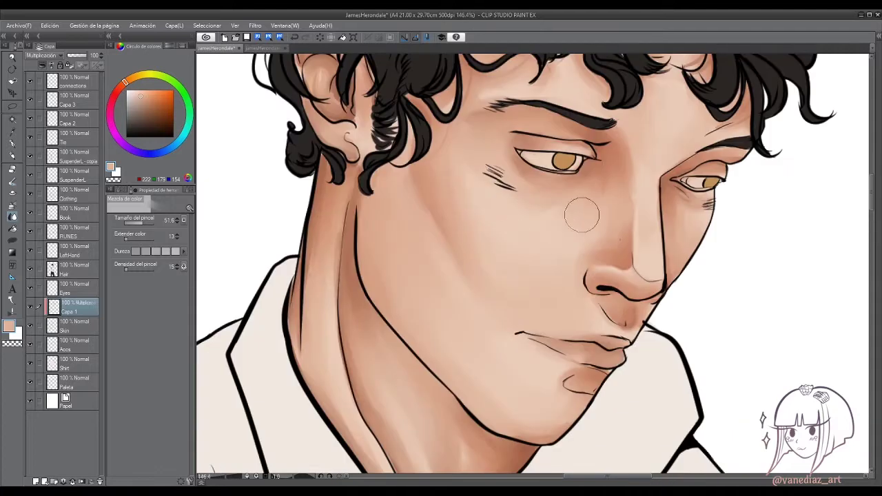
Add a clipped Screen (Trama) layer above the skin shading and paint RGB 252, 226, 208 highlights below both eyes.
scroll(441, 255, "down", 1)
key("ctrl+shift+n")
scroll(422, 250, "up", 2)
key("p")
left_click_drag(369, 187, 432, 219)
scroll(428, 227, "up", 1)
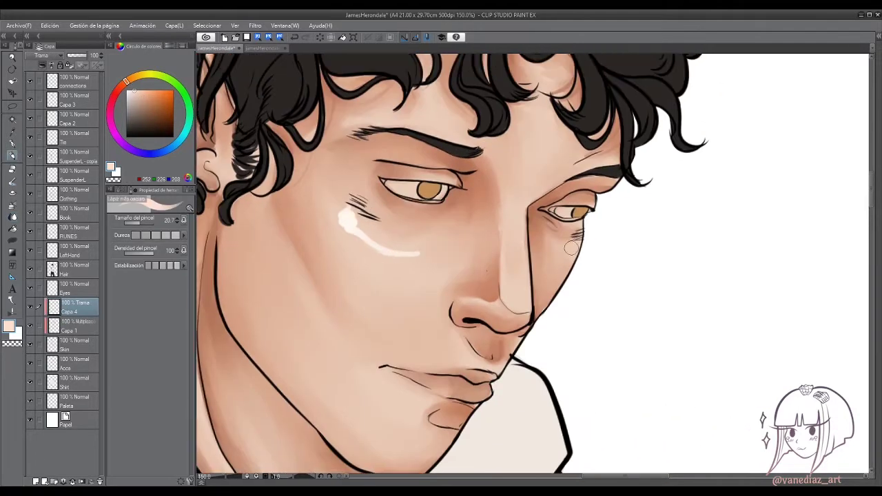
left_click_drag(565, 242, 572, 253)
scroll(482, 325, "up", 1)
Soften and repaint the cheekbone highlights below both eyes, and add highlights along the nose bridge and brow area in RGB 252, 226, 208.
key("j")
left_click_drag(355, 220, 425, 253)
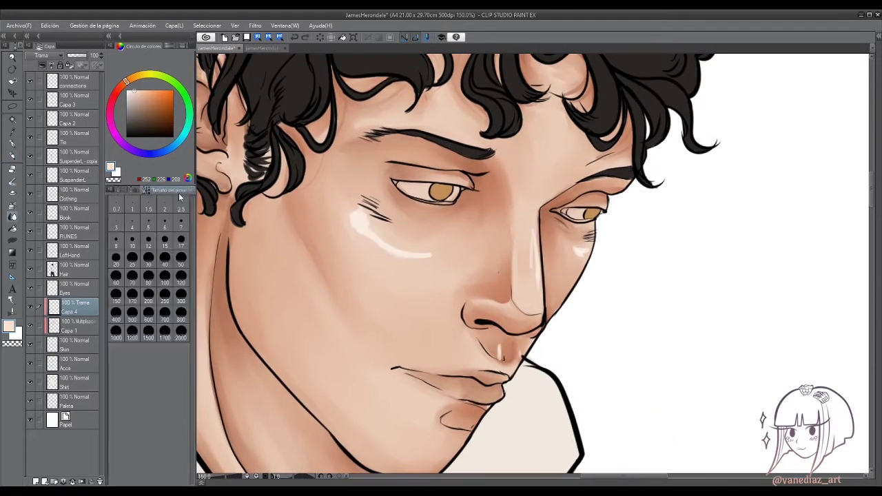
key("p")
left_click_drag(351, 214, 435, 252)
left_click_drag(586, 245, 572, 265)
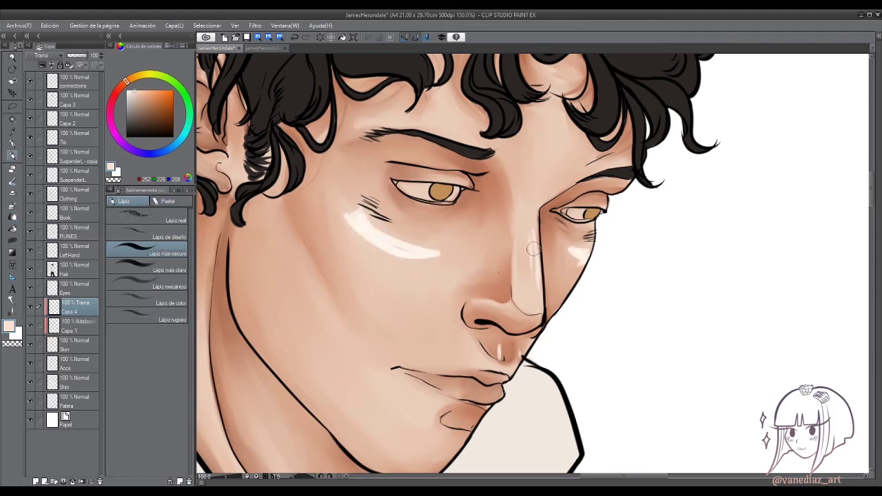
left_click_drag(536, 234, 538, 297)
left_click_drag(521, 187, 503, 175)
Soften the highlights on the cheekbones and nose with the Desenfocar blur brush.
scroll(480, 358, "up", 1)
key("j")
left_click_drag(345, 234, 413, 266)
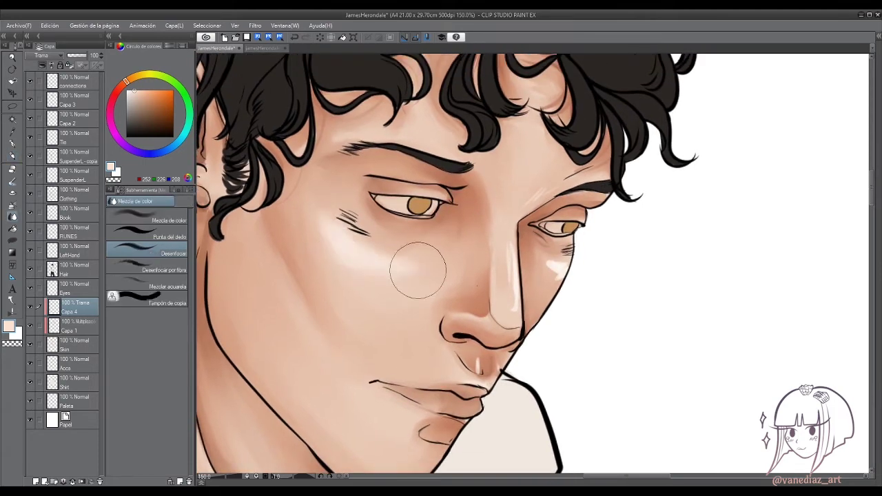
left_click_drag(496, 262, 517, 303)
left_click_drag(551, 262, 565, 303)
scroll(356, 142, "down", 3)
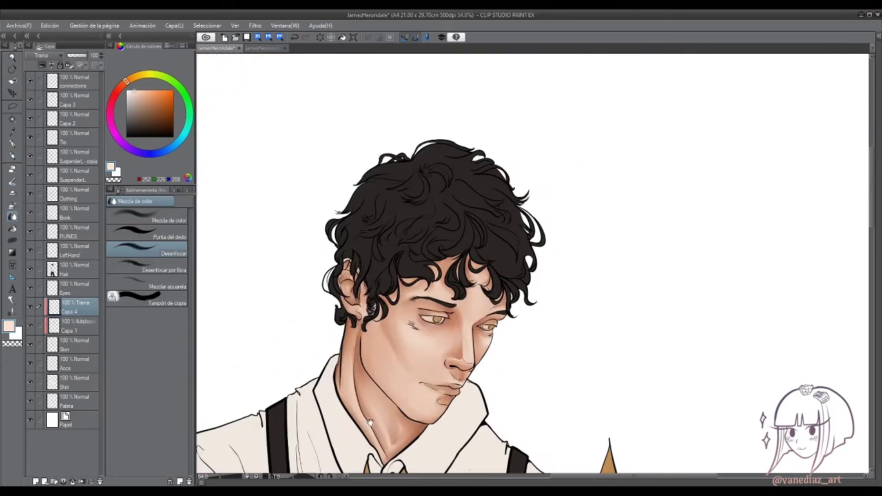
Add a clipped Multiply layer for the tie and paint RGB 190, 139, 82 shadows on its fold beneath the collar.
left_click_drag(359, 331, 354, 207)
scroll(353, 348, "up", 2)
scroll(354, 348, "down", 3)
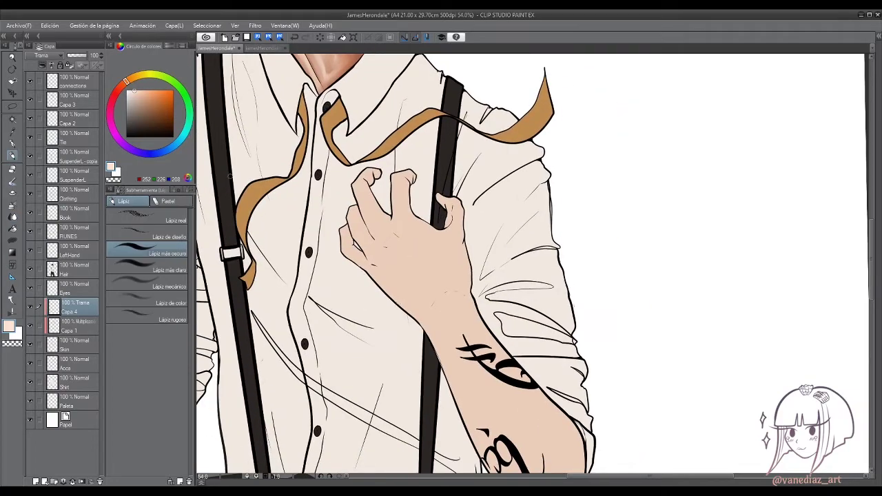
left_click_drag(297, 262, 288, 386)
scroll(288, 386, "up", 3)
key("p")
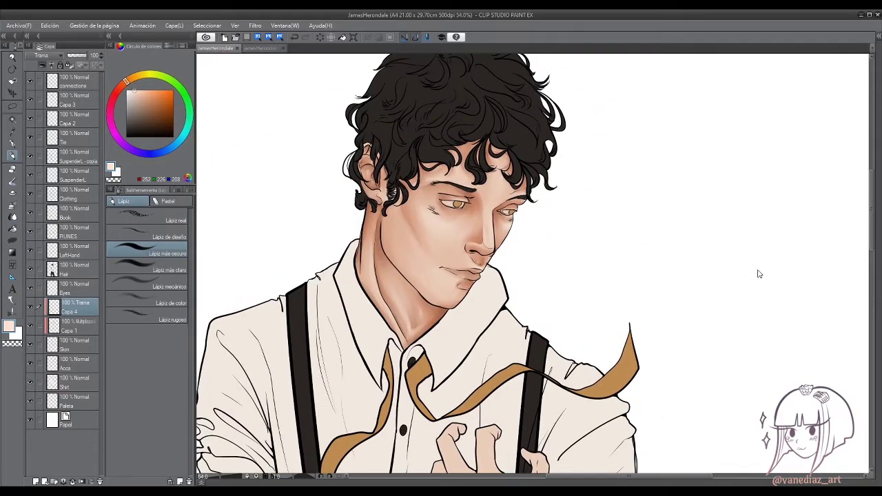
scroll(441, 261, "down", 3)
scroll(382, 199, "up", 4)
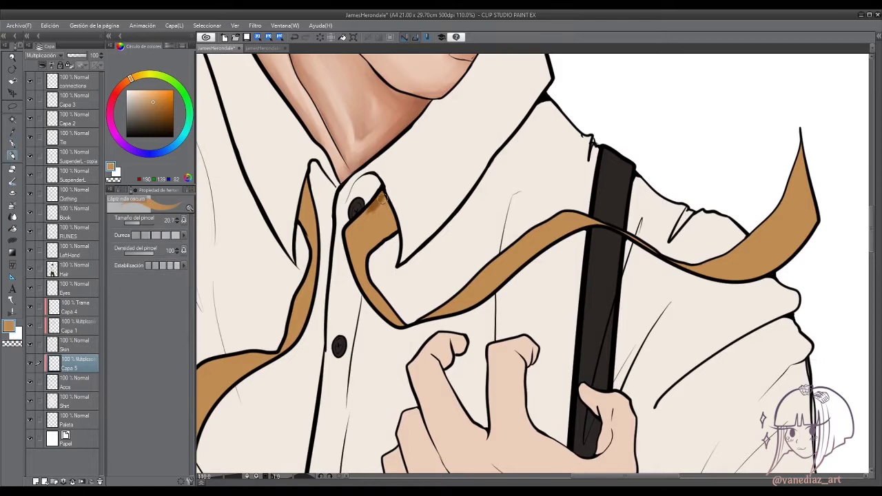
left_click_drag(381, 199, 390, 238)
left_click_drag(390, 312, 358, 258)
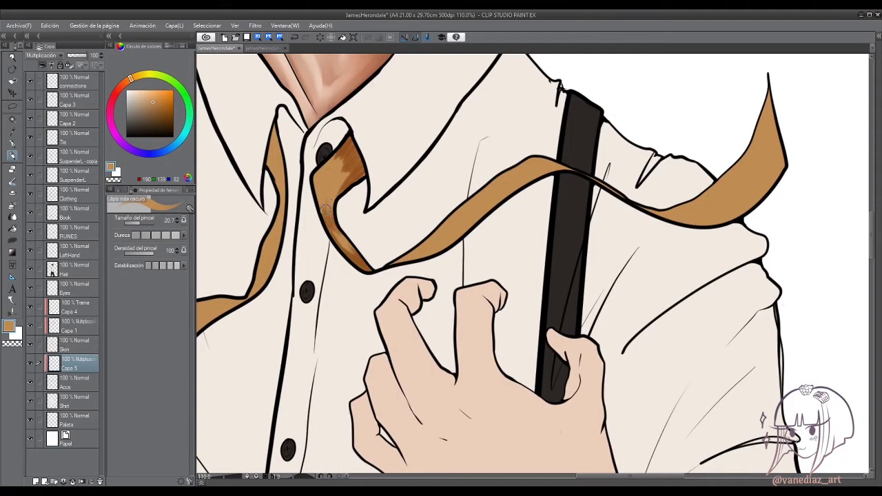
Blend the shadows on the tie's collar fold with the color mixing brush at size 8.3, touching up the dark edge.
key("j")
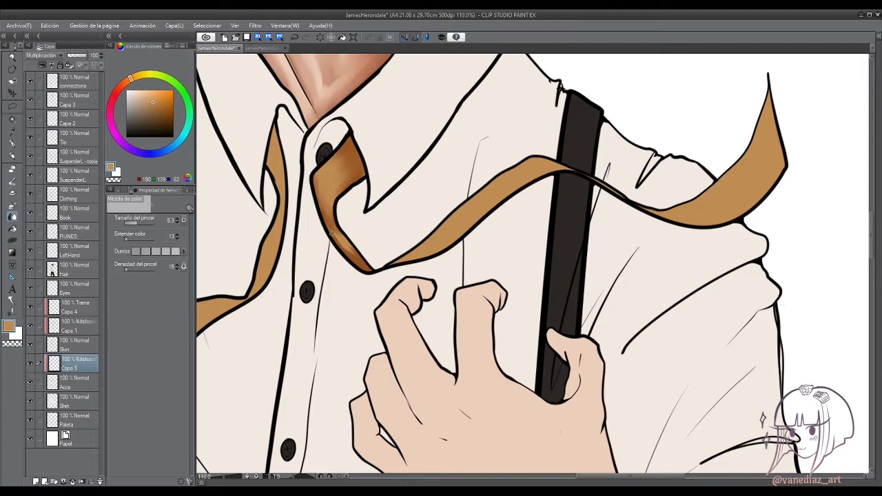
left_click(12, 157)
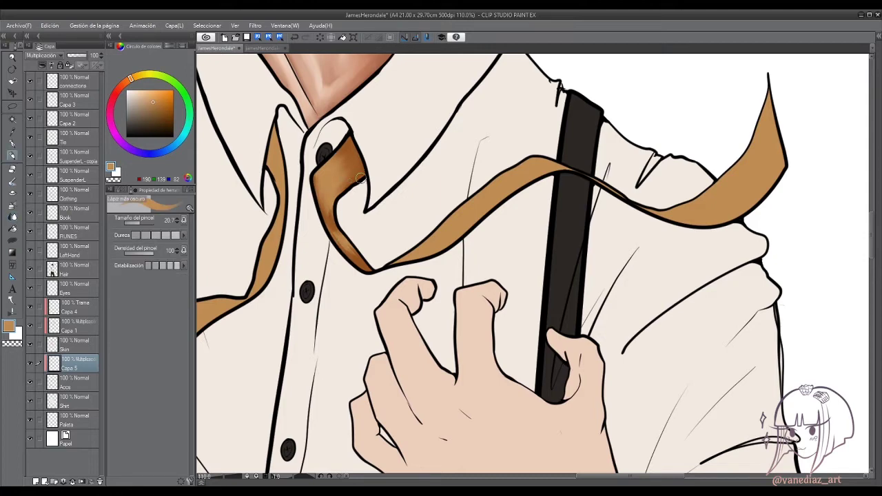
key("j")
left_click_drag(376, 273, 317, 290)
Paint and blend RGB 190, 139, 82 shadows along the tie strip running from the collar fold to the suspender.
key("p")
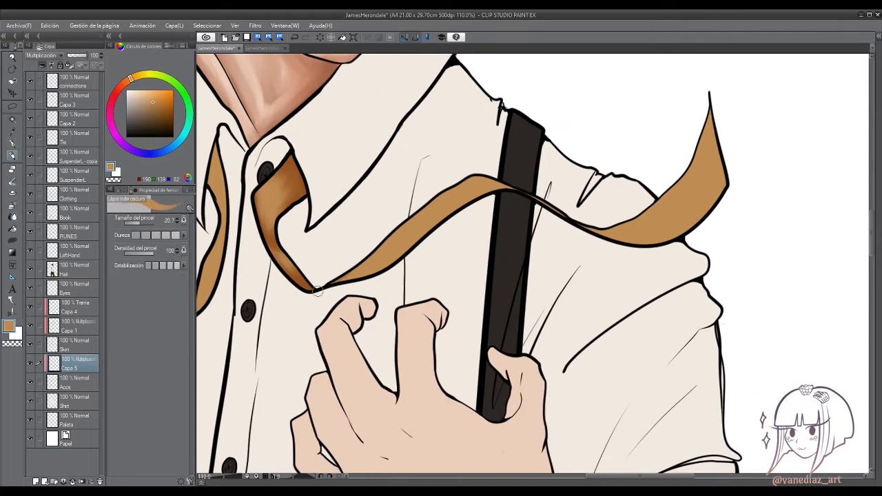
left_click_drag(420, 241, 379, 263)
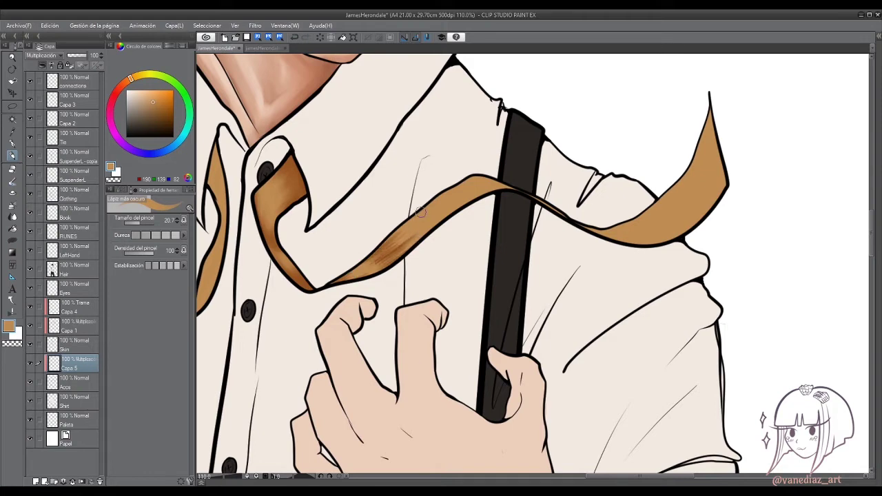
key("j")
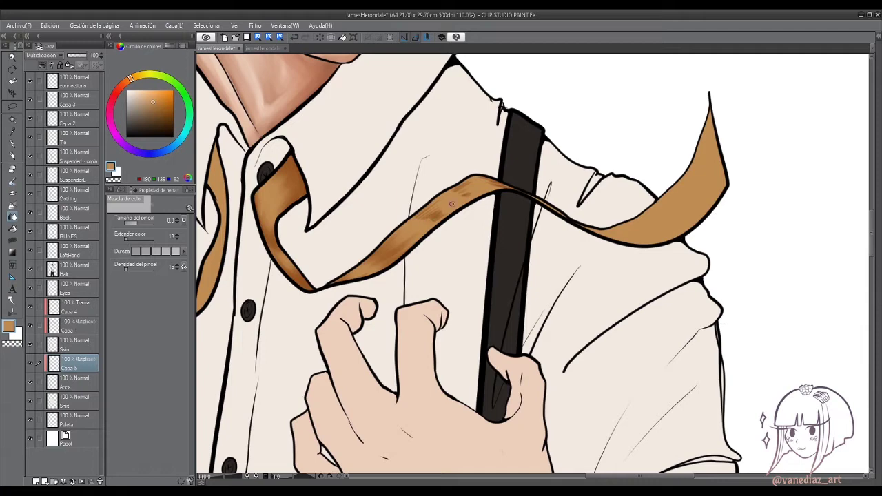
left_click_drag(483, 185, 444, 218)
key("p")
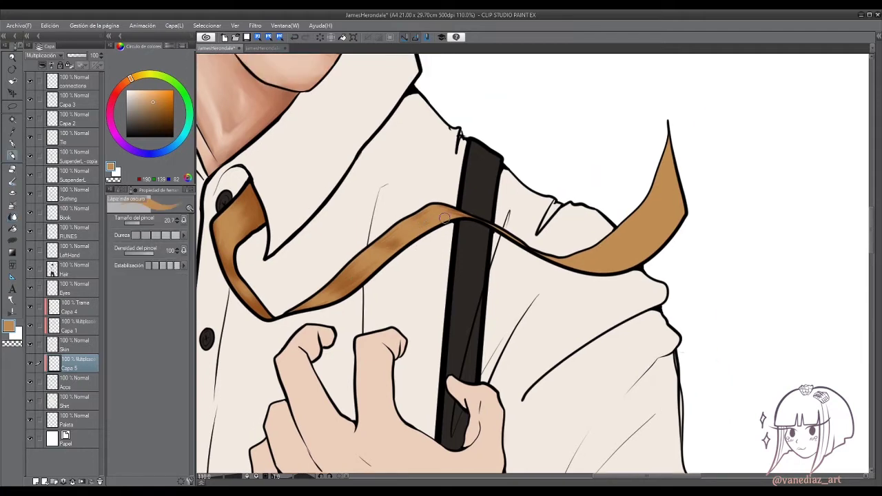
left_click(11, 216)
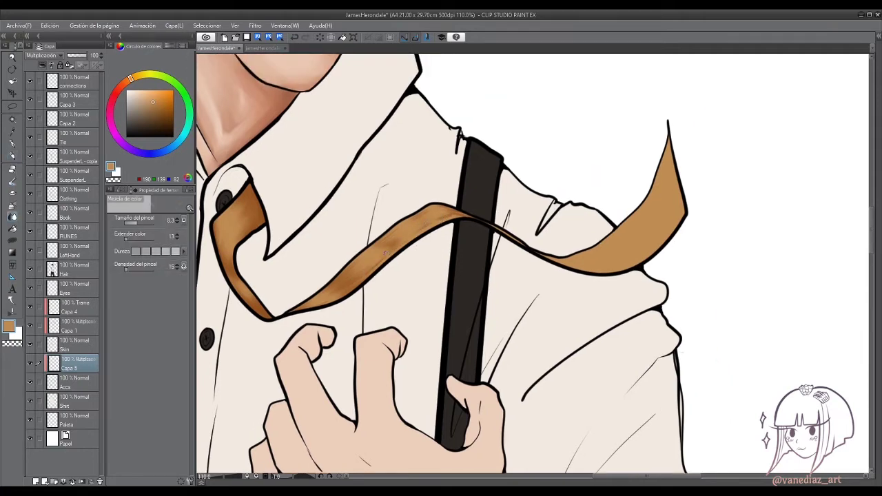
left_click_drag(374, 257, 347, 275)
Shade the tie's flying end beyond the suspender with RGB 190, 139, 82 and blend it with the mixing brush at size 8.3.
key("p")
left_click_drag(552, 289, 483, 300)
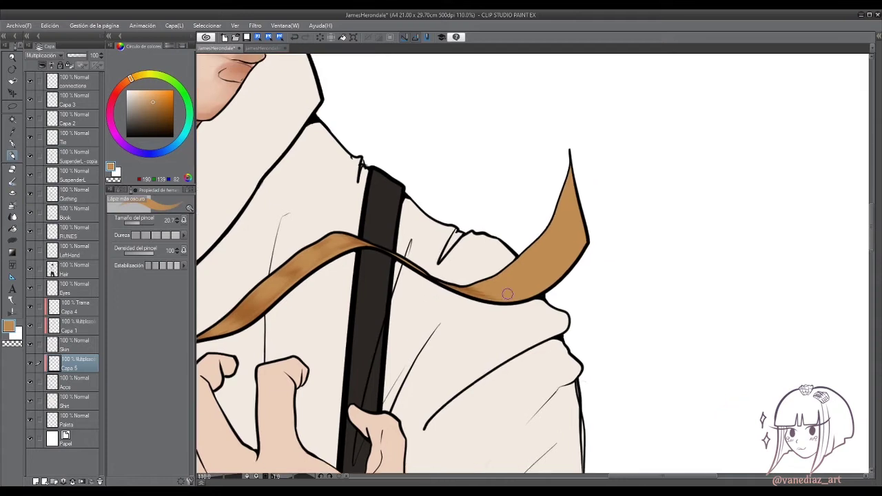
mouse_move(541, 248)
left_mouse_down()
mouse_move(557, 241)
mouse_move(567, 266)
mouse_move(524, 289)
left_mouse_up()
key("j")
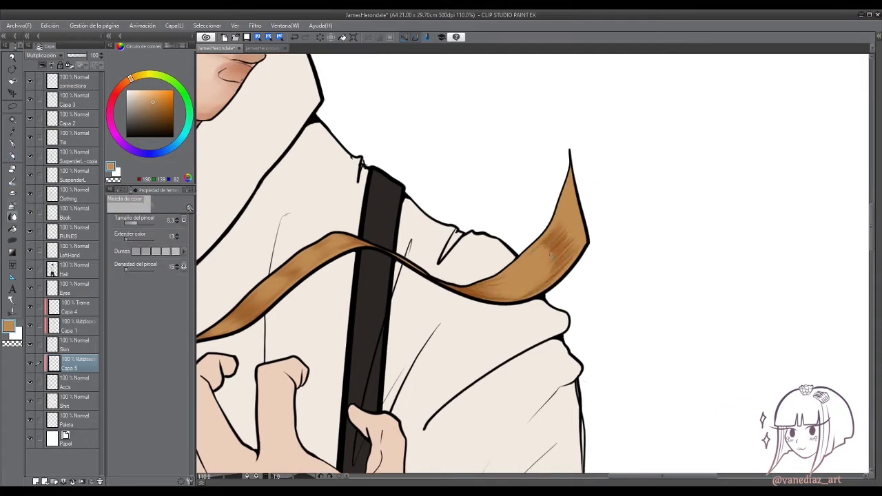
scroll(347, 288, "down", 2)
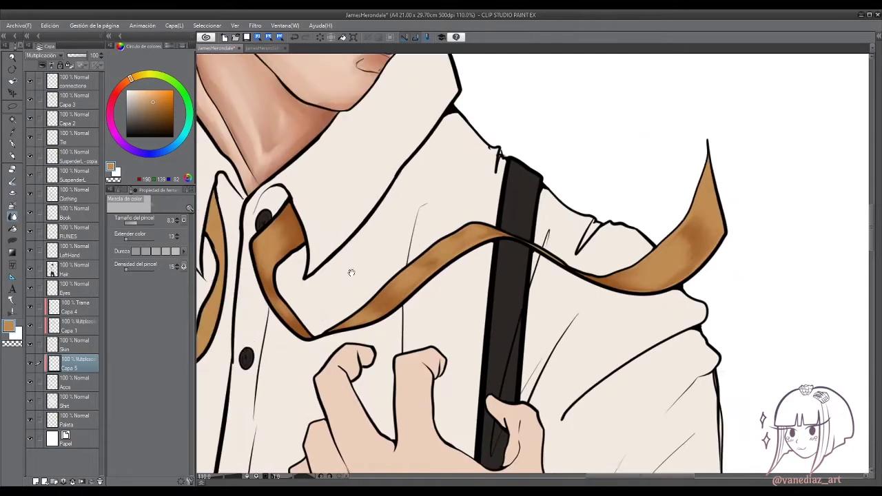
Paint RGB 190, 139, 82 shadows on the tie's hanging strand, from under the collar down to its tip by the suspender buckle.
scroll(321, 220, "up", 2)
key("p")
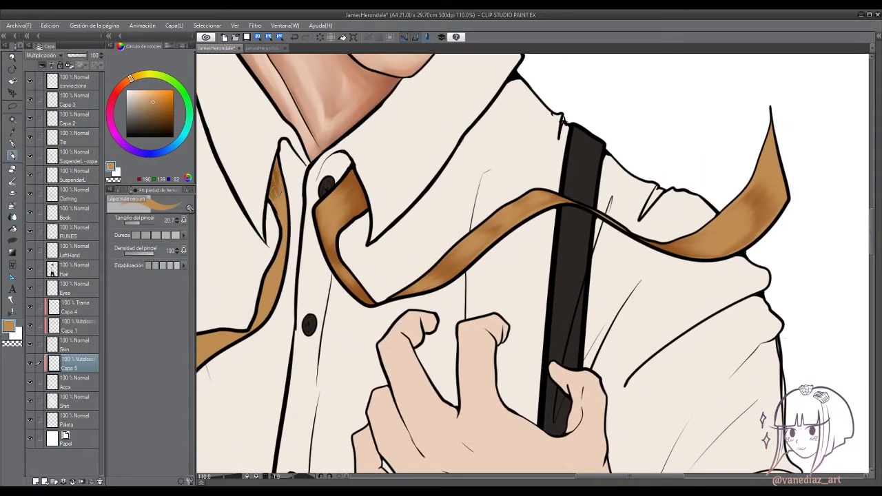
scroll(279, 255, "down", 1)
scroll(282, 262, "down", 2)
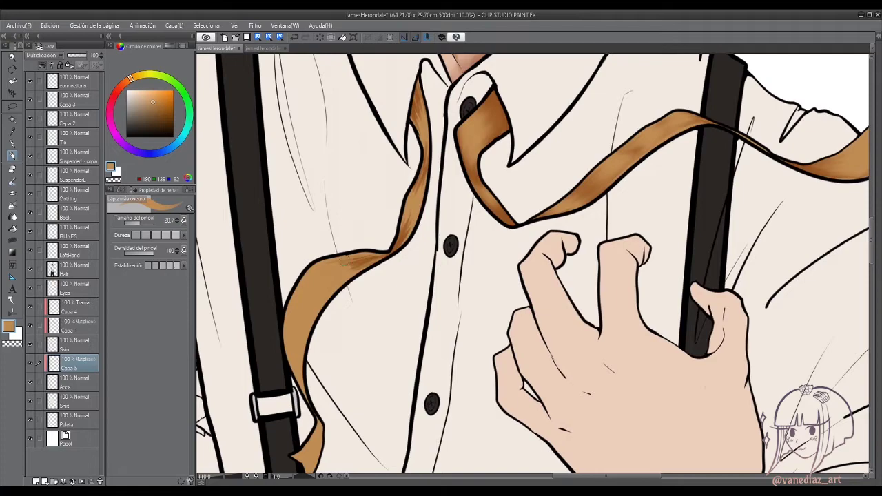
scroll(320, 297, "up", 2)
left_click_drag(321, 297, 312, 262)
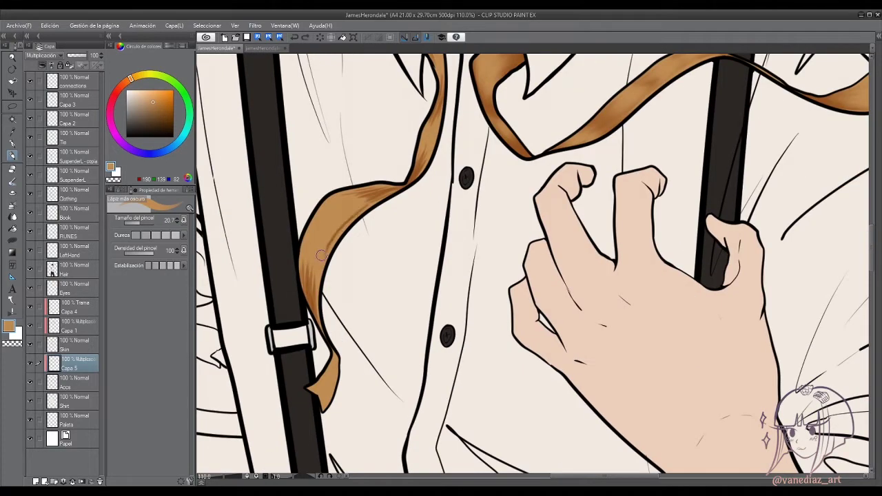
scroll(329, 262, "down", 2)
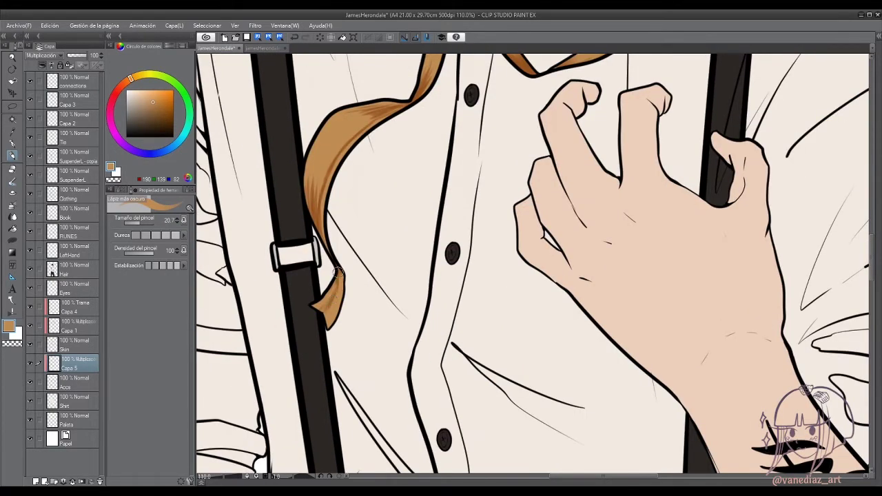
Blend the hanging strand's shadows from collar to tip with the color mixing brush at size 8.3.
key("j")
scroll(337, 273, "down", 2)
scroll(363, 218, "up", 2)
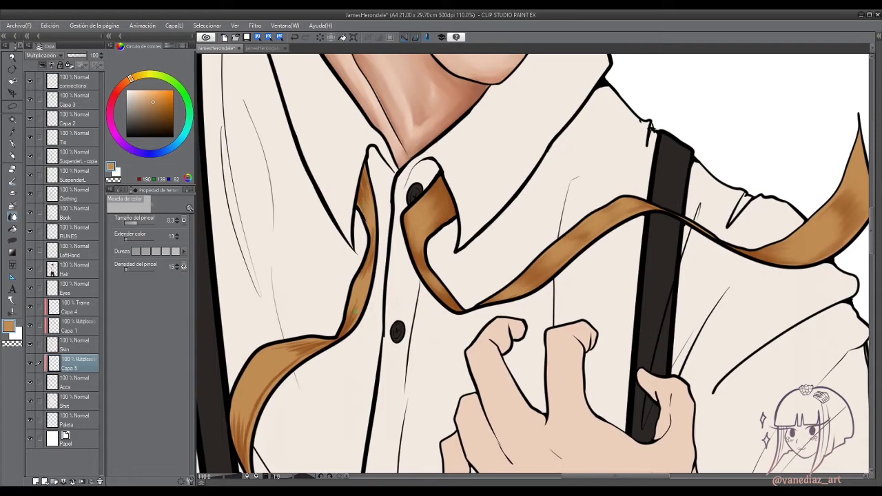
left_click_drag(297, 354, 365, 315)
left_click_drag(322, 361, 350, 296)
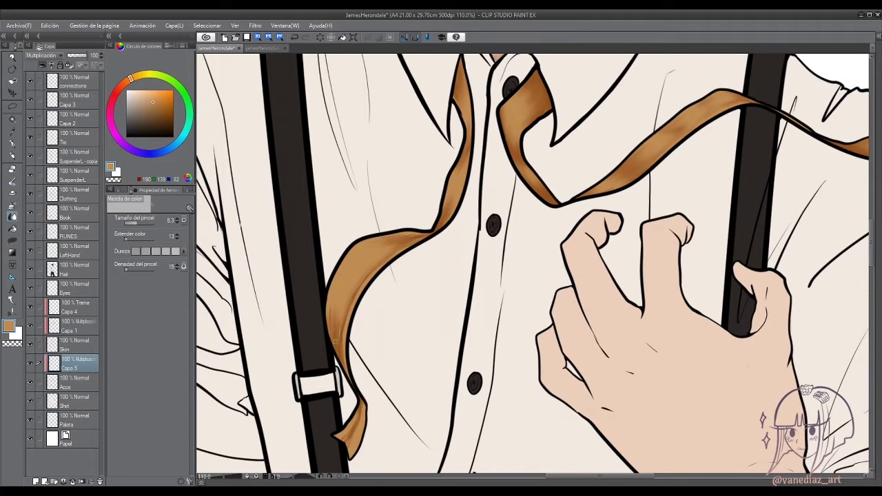
left_click_drag(339, 355, 332, 283)
left_click_drag(324, 373, 310, 347)
left_click_drag(321, 408, 319, 368)
Adjust the tie shading's hue and saturation, and smooth the hanging strand with the color mixing brush at size 20.7.
key("p")
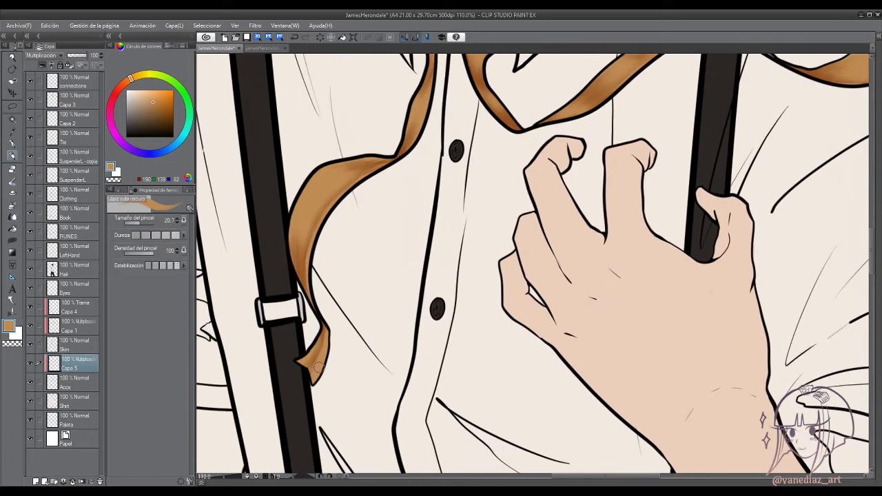
scroll(273, 396, "down", 5)
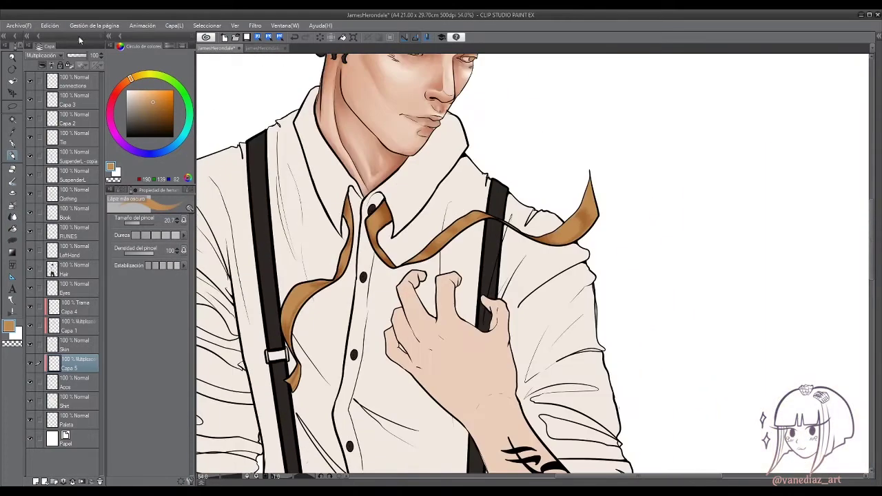
key("ctrl+u")
left_click_drag(130, 126, 178, 127)
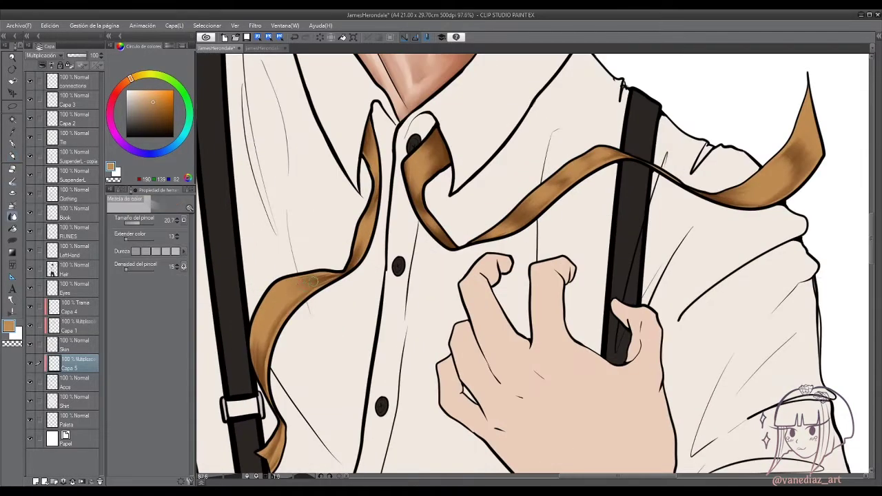
scroll(312, 281, "down", 1)
scroll(313, 272, "down", 1)
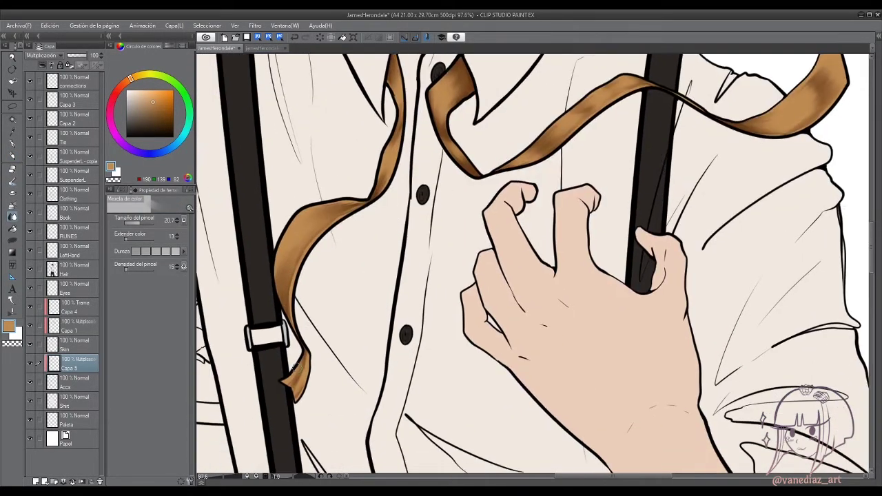
Paint RGB 255, 202, 144 highlights along the tie on a clipped Screen layer and blend them with the mixing brush at size 20.7.
scroll(317, 317, "up", 5)
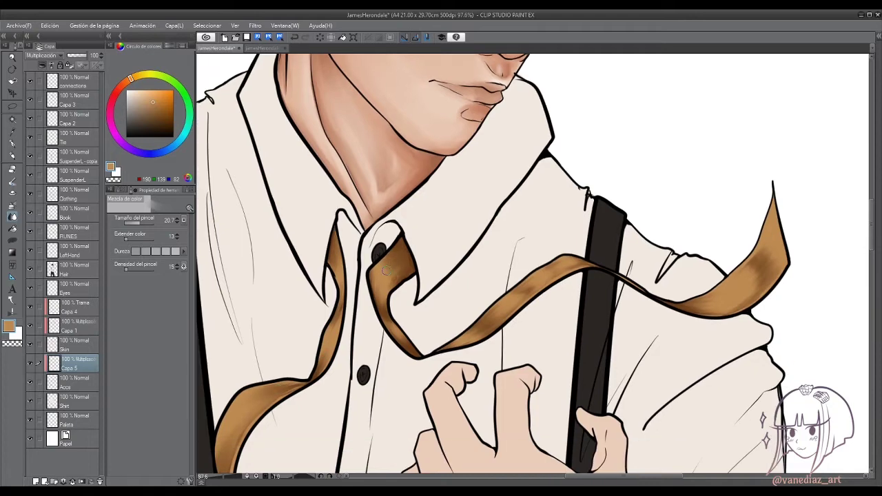
scroll(380, 258, "right", 3)
scroll(388, 328, "right", 4)
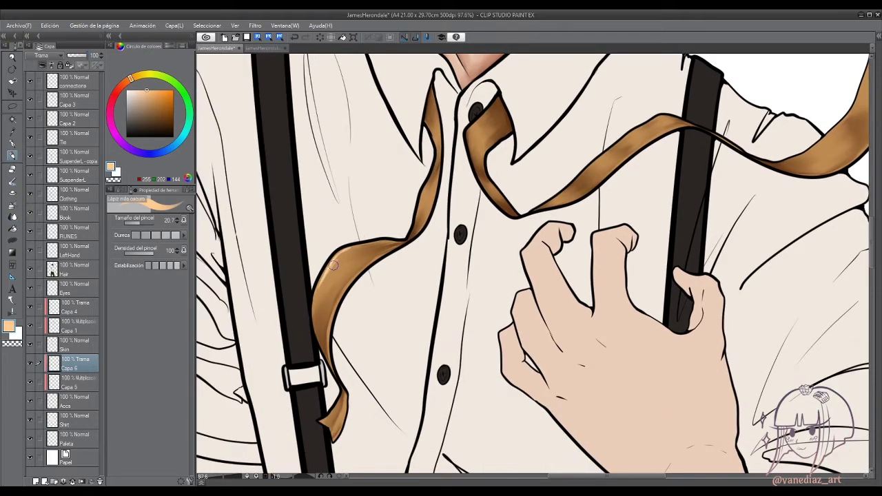
scroll(333, 266, "up", 5)
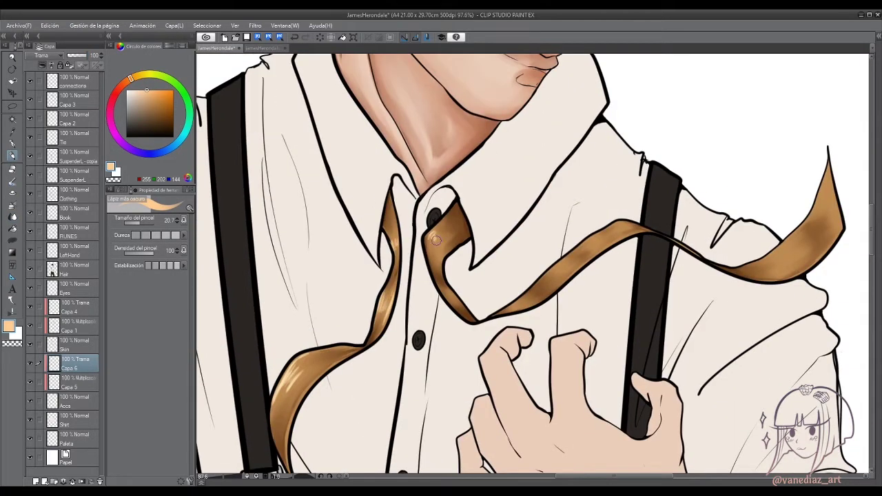
scroll(436, 240, "right", 5)
scroll(550, 202, "right", 3)
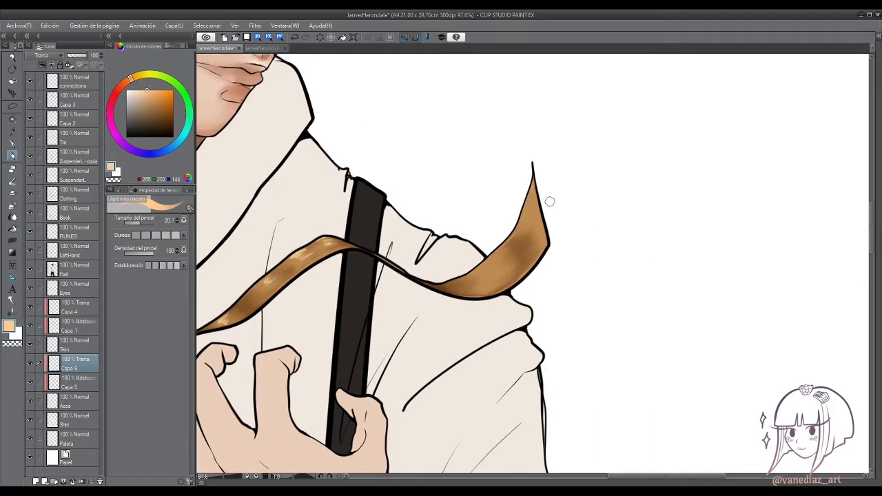
scroll(492, 269, "down", 4)
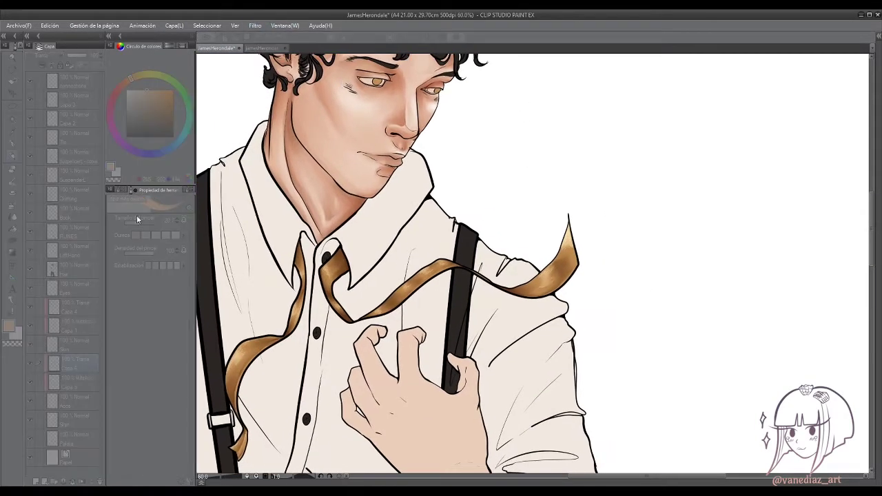
scroll(558, 216, "up", 3)
scroll(557, 213, "down", 2)
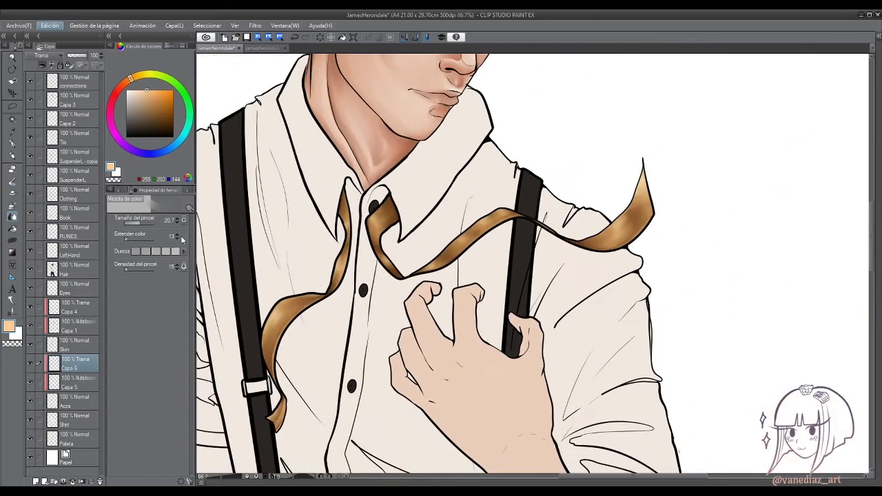
Add another clipped Screen layer and draw thin pale cream glints along the whole tie with the pen at size 10.
left_click(36, 482)
key("p")
scroll(370, 314, "up", 4)
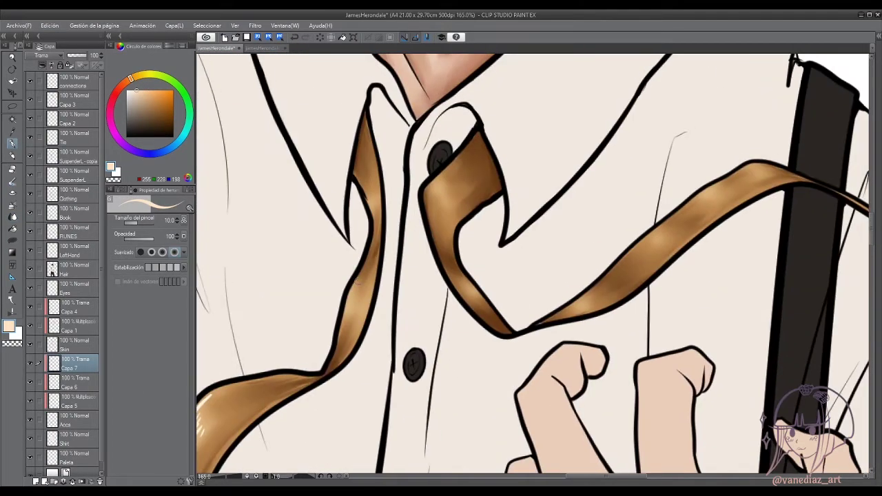
scroll(358, 292, "right", 5)
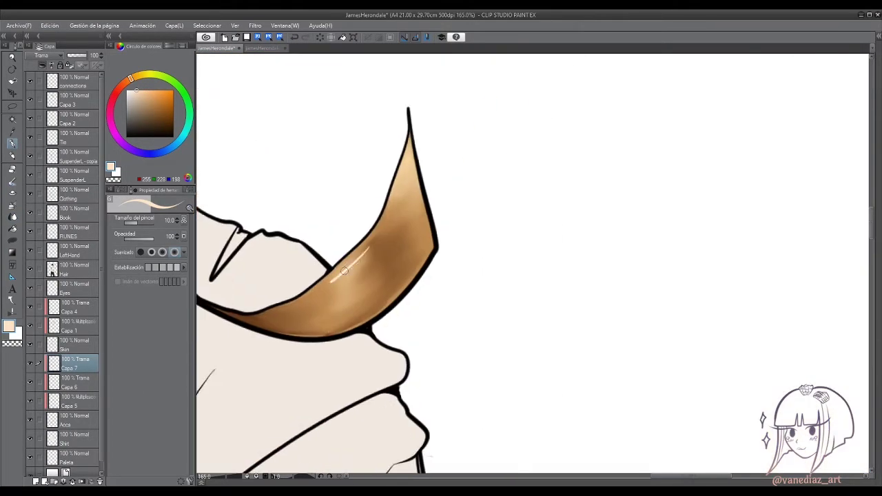
scroll(411, 160, "down", 3)
scroll(412, 160, "up", 1)
scroll(350, 81, "down", 1)
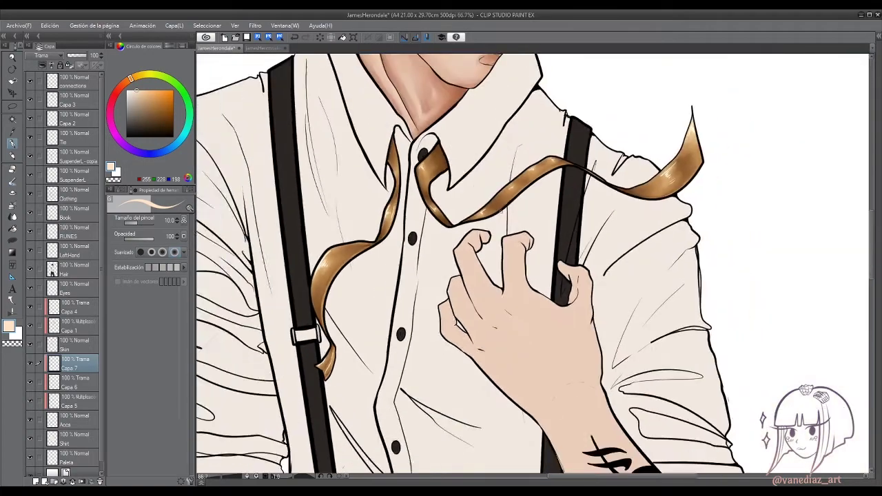
Paint a solid black pupil in the nearer eye on the normal layer Capa 9 with the pen at size 10.
scroll(350, 80, "right", 1)
scroll(533, 101, "down", 2)
key("j")
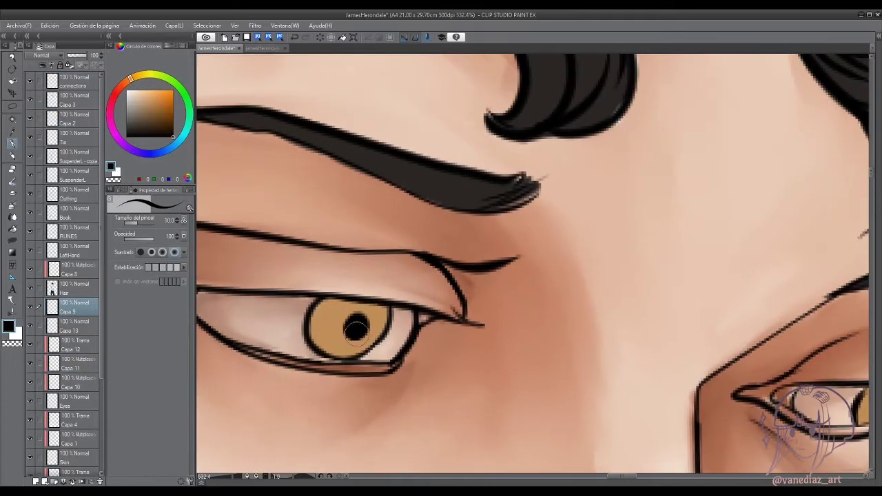
Shade the nearer eye's iris in tan on the Multiply layer Capa 10 with the pencil at size 3.9.
left_click(72, 382)
key("p")
left_click(344, 345, "alt")
mouse_move(382, 307)
left_mouse_down()
mouse_move(324, 310)
mouse_move(317, 324)
left_mouse_up()
left_click_drag(361, 350, 326, 335)
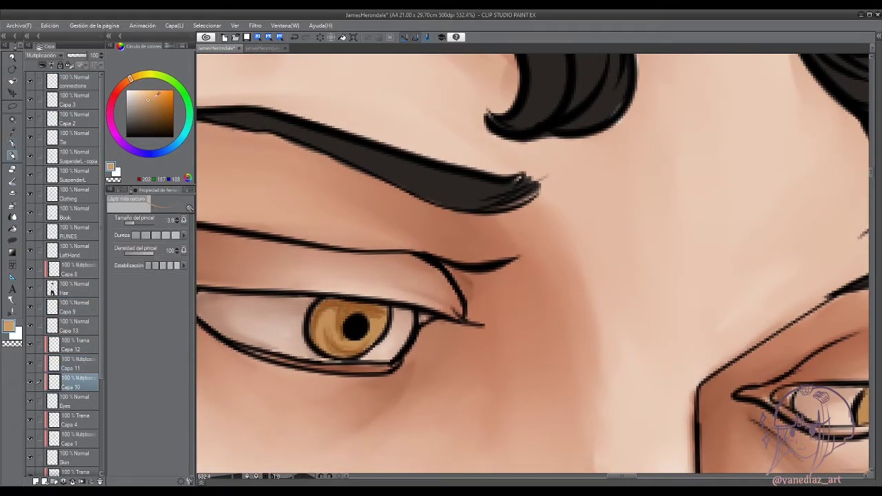
Deepen the nearer iris's shading with dark brown and blend it with the color mixing brush at size 4.5.
left_click(324, 324, "alt")
mouse_move(386, 303)
left_mouse_down()
mouse_move(317, 309)
mouse_move(339, 338)
left_mouse_up()
key("j")
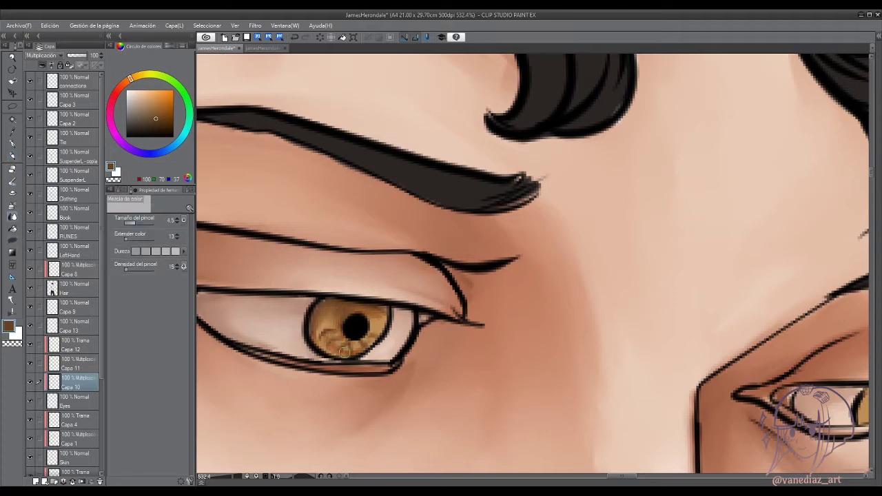
Draw RGB 105, 69, 29 streaks around the lower part of the nearer iris on the Multiply layer Capa 11.
key("p")
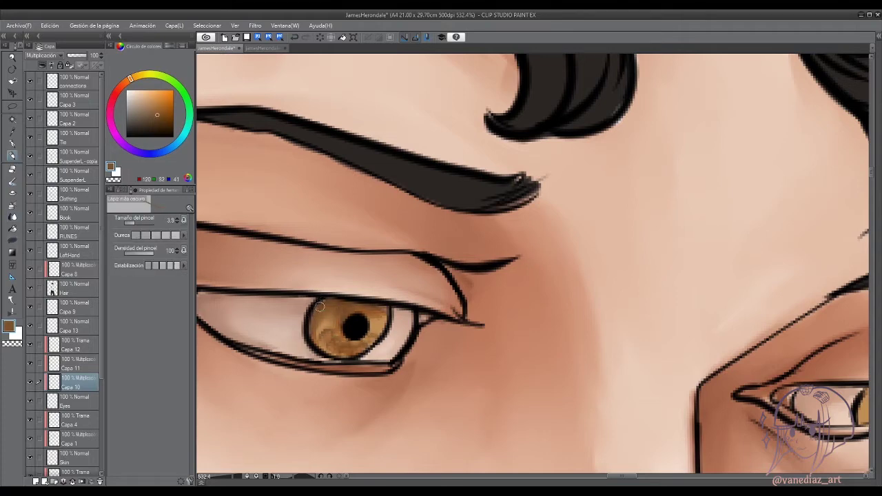
left_click(83, 365)
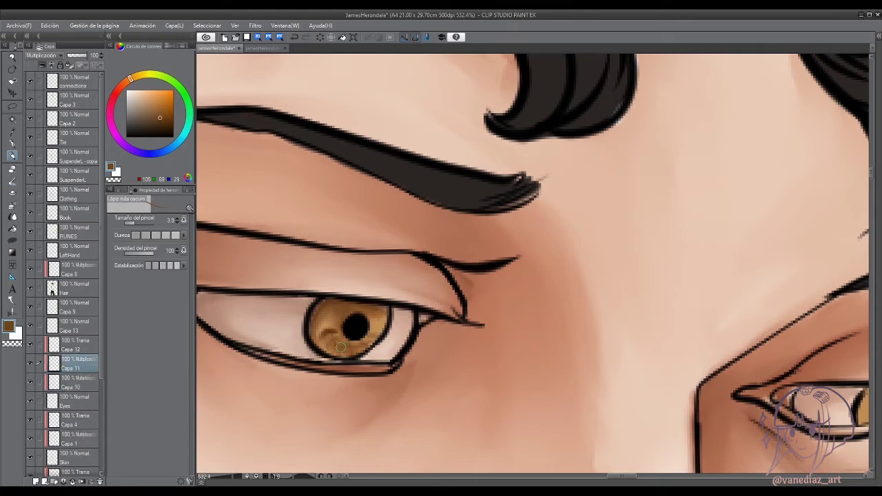
key("p")
Add light golden and cream flecks to the nearer iris on the Screen layer Capa 12 with the pen at size 5.3.
key("alt+]")
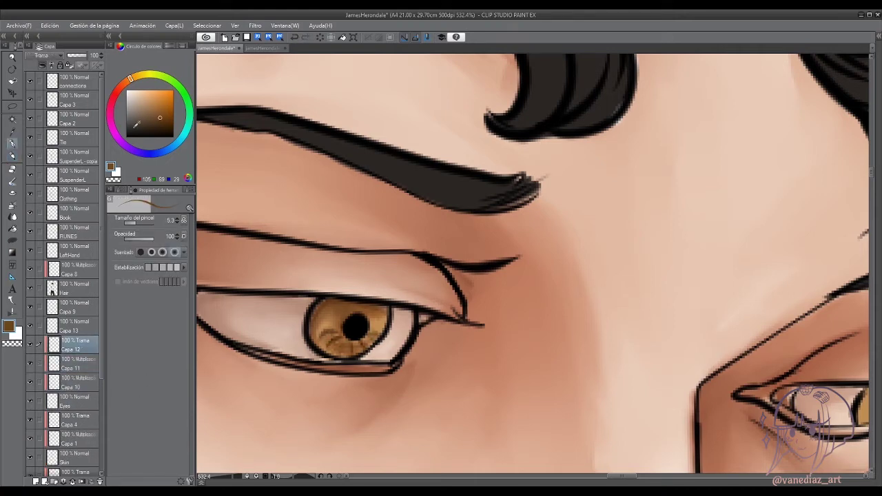
left_click(325, 326, "alt")
key("j")
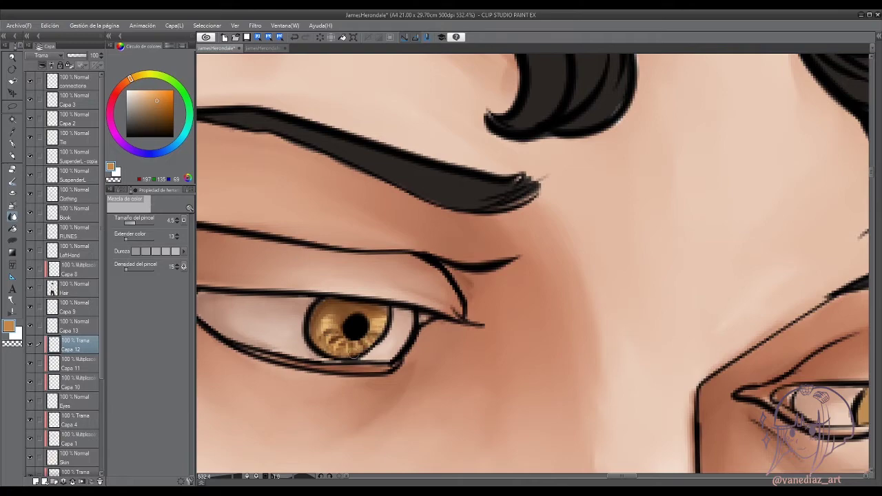
key("p")
scroll(343, 336, "down", 5)
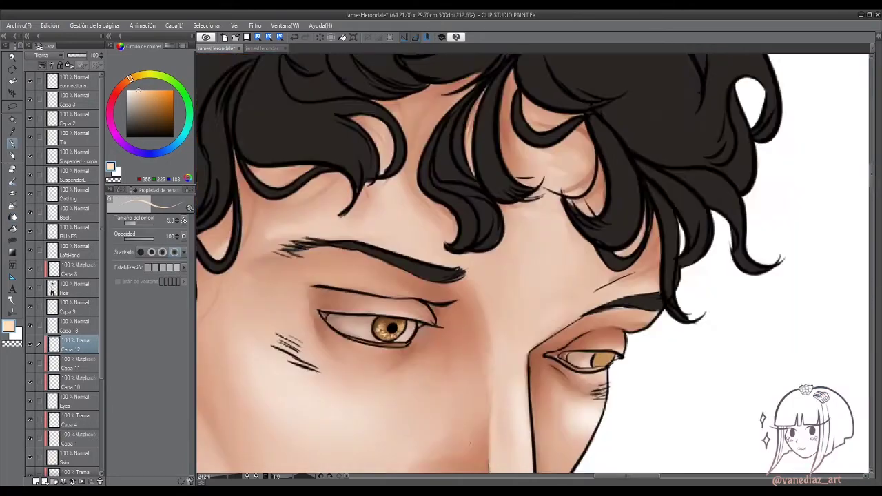
Paint the far eye's black pupil on the normal layer Capa 13 with the pen at size 5.3.
scroll(413, 296, "up", 4)
left_click(414, 296, "alt")
left_click_drag(412, 280, 554, 397)
left_click_drag(579, 364, 571, 350)
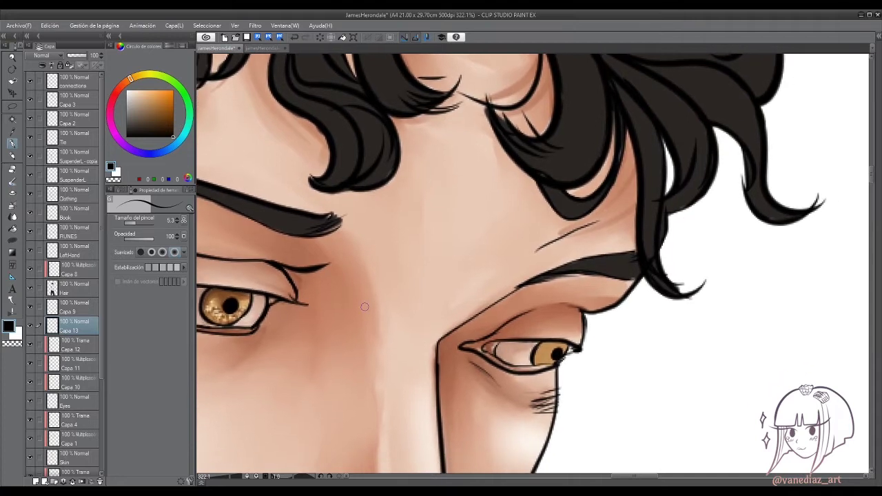
Shade the far eye's iris in brown tones on the Multiply layer Capa 10 and blend it with the mixing brush at size 4.5.
left_click(570, 351, "alt")
key("p")
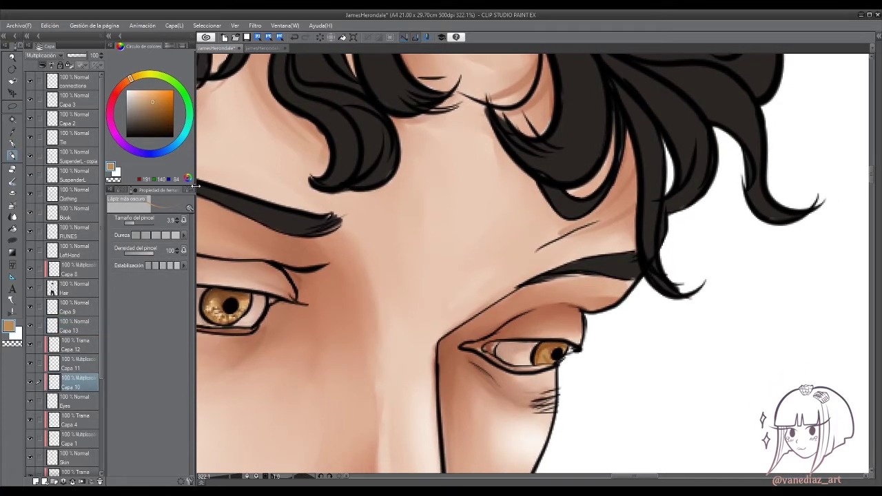
key("j")
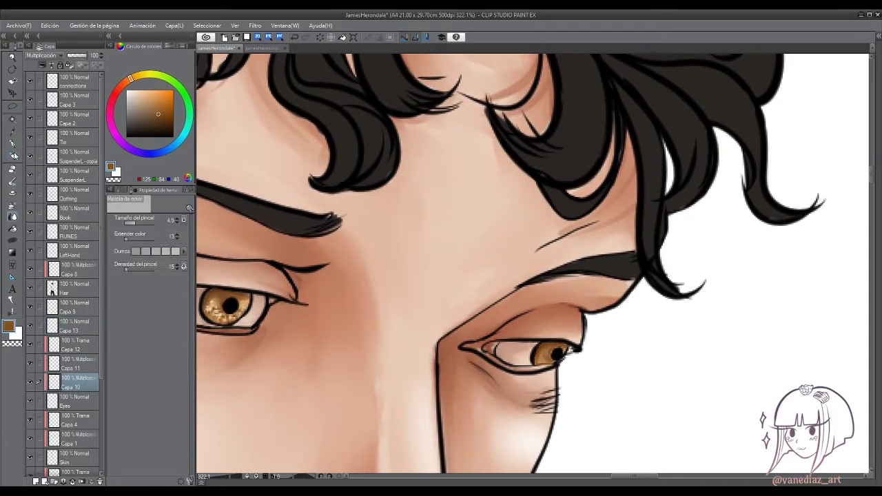
Paint light orange highlights on the far iris on the Screen layer Capa 12 with the size 5.3 pen and blend the iris.
key("alt+bracketright")
left_click(12, 143)
key("alt+bracketright")
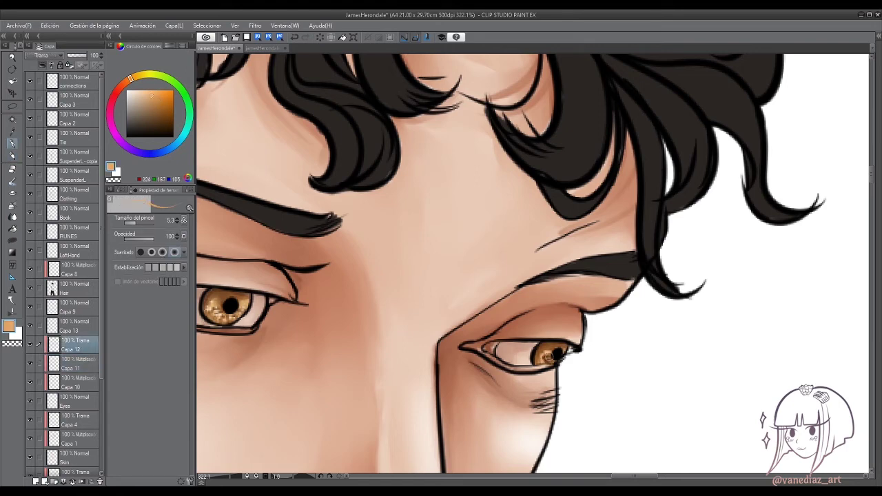
left_click(10, 232)
key("alt+bracketleft")
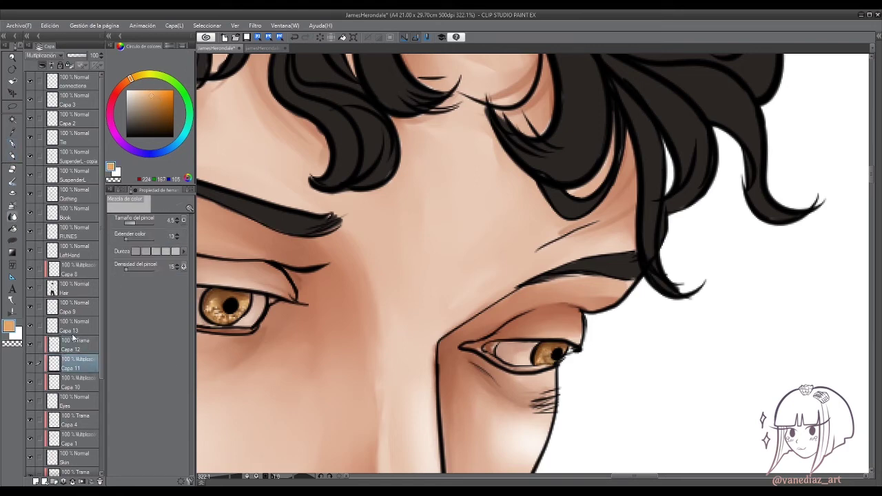
Refine the far iris with more light flecks on Capa 12 and blended RGB 123, 79, 31 shading on the Multiply layer Capa 10.
left_click(74, 342)
key("p")
key("alt+bracketleft")
key("alt+bracketleft")
key("j")
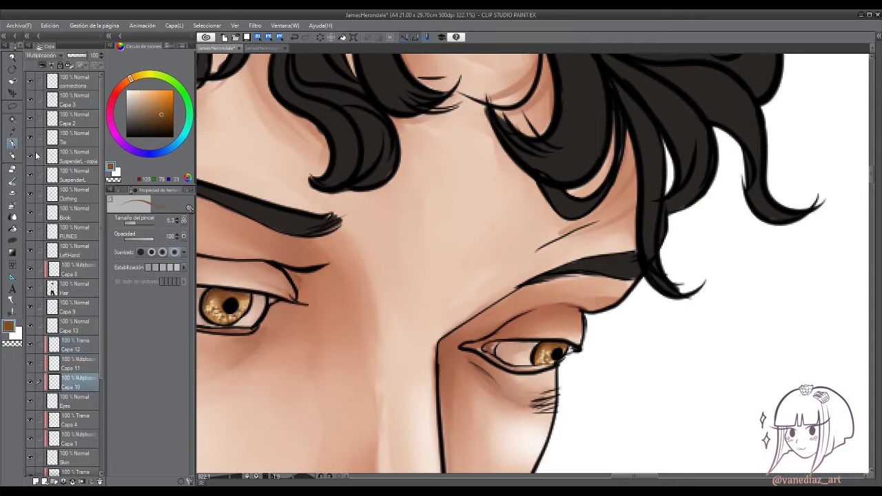
scroll(446, 163, "down", 10)
scroll(443, 167, "up", 8)
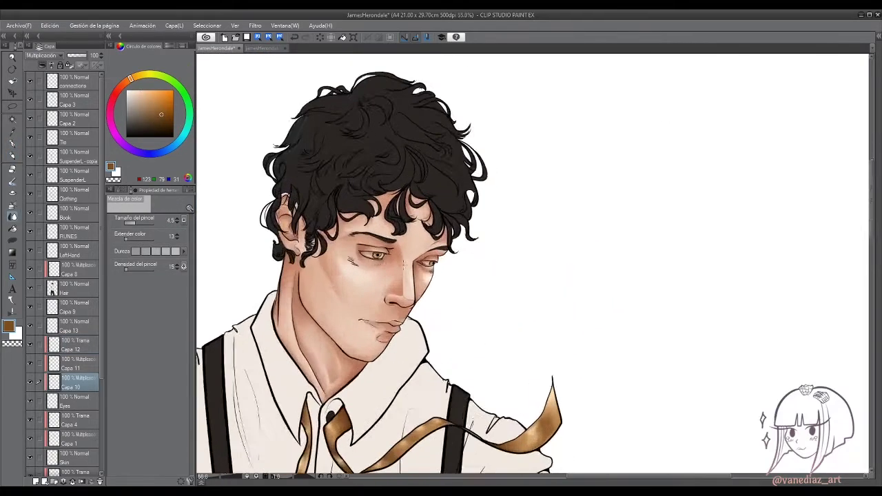
Paint pure white highlights on the whites of both eyes on the layer Capa 2.
left_click(76, 119)
scroll(338, 285, "up", 3)
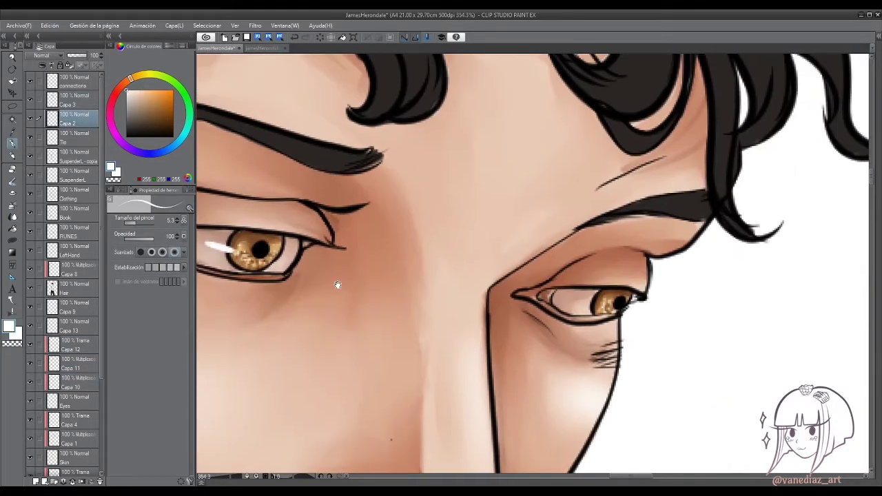
left_click_drag(251, 239, 164, 201)
key("p")
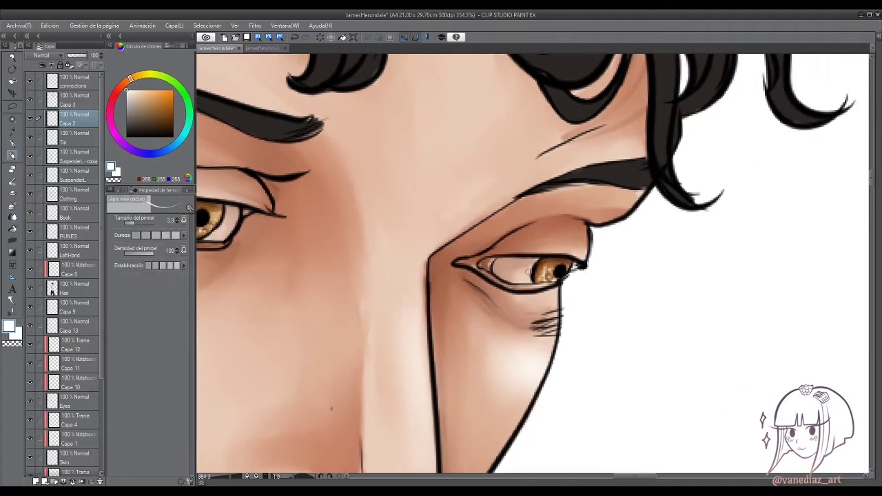
Blend the white highlights in both eyes with the color mixing brush at size 4.5.
key("j")
scroll(406, 346, "down", 10)
scroll(389, 343, "up", 9)
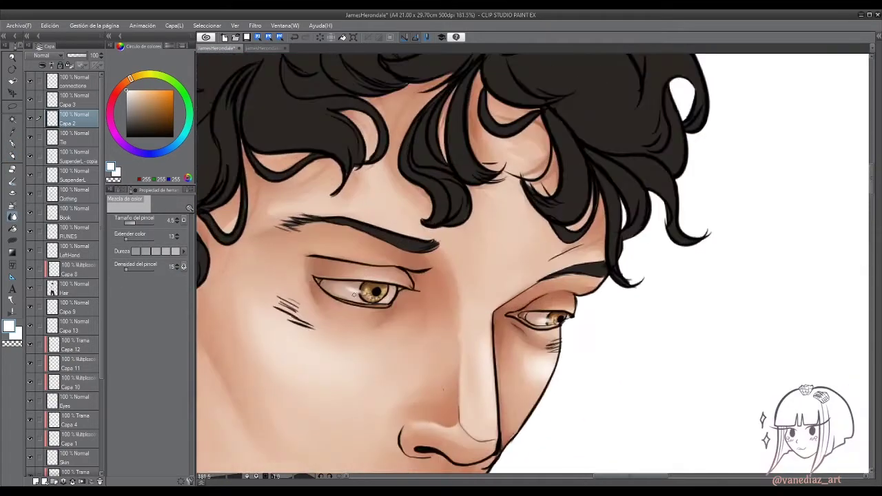
Shade the shirt's folds with RGB 202, 160, 122 on a clipped Multiply layer and blend them with the mixing brush at size 20.7.
scroll(287, 239, "down", 8)
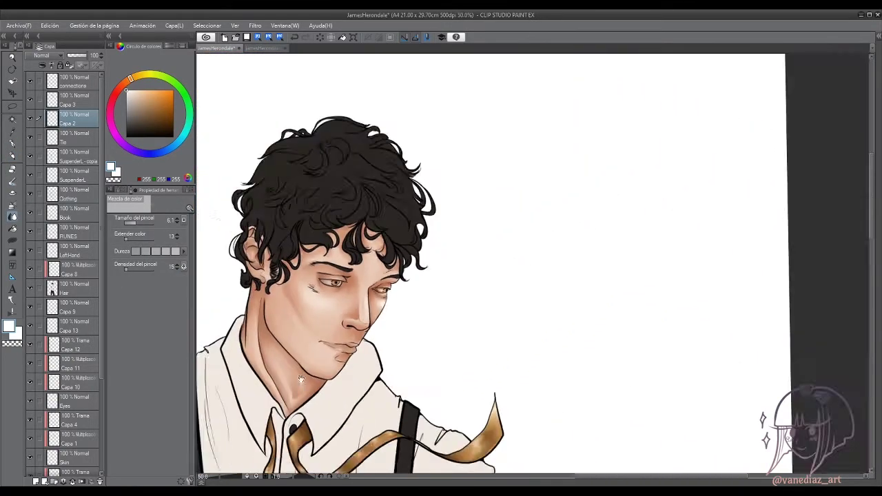
scroll(402, 181, "up", 7)
scroll(450, 221, "down", 5)
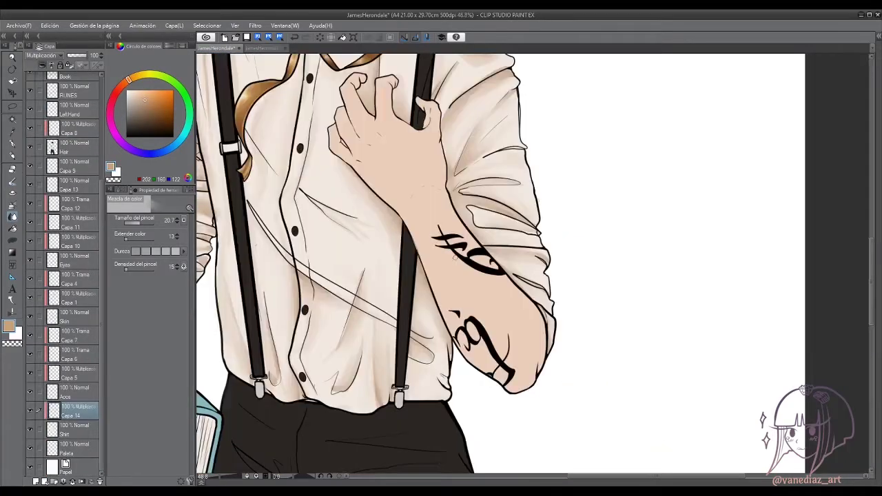
Paint deeper shirt shadows with the size 51.6 pencil under the raised forearm, beside its suspender and along the nearby hem.
scroll(371, 254, "up", 3)
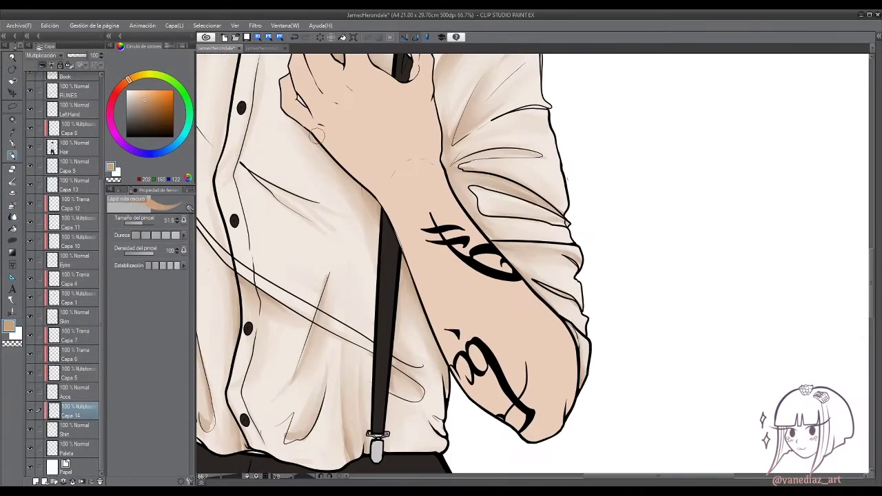
mouse_move(412, 372)
left_mouse_down()
mouse_move(420, 309)
mouse_move(431, 348)
mouse_move(414, 303)
left_mouse_up()
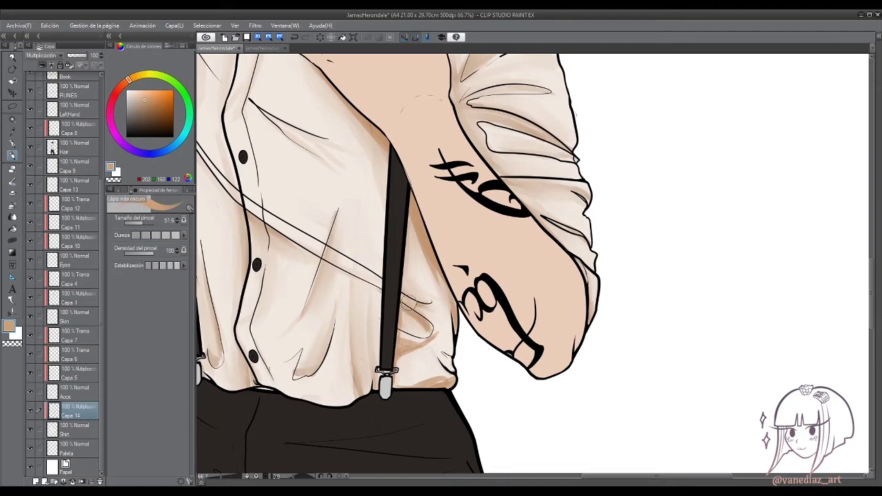
scroll(412, 304, "down", 3)
left_click_drag(389, 255, 398, 376)
left_click_drag(408, 149, 413, 351)
left_click_drag(414, 218, 417, 283)
scroll(414, 276, "up", 3)
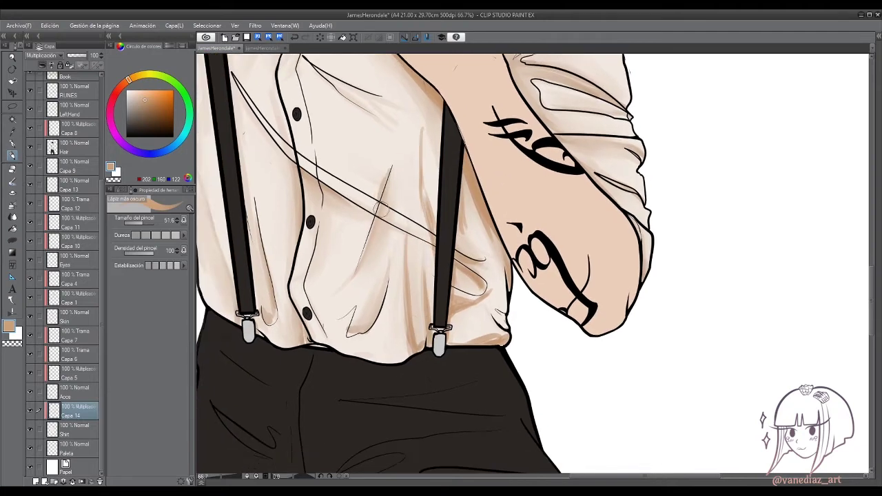
Paint deeper shadows with the size 51.6 pencil on the shirt's lower front, along the diagonal fold, button placket and hem.
left_click_drag(378, 207, 317, 172)
left_click_drag(283, 288, 374, 312)
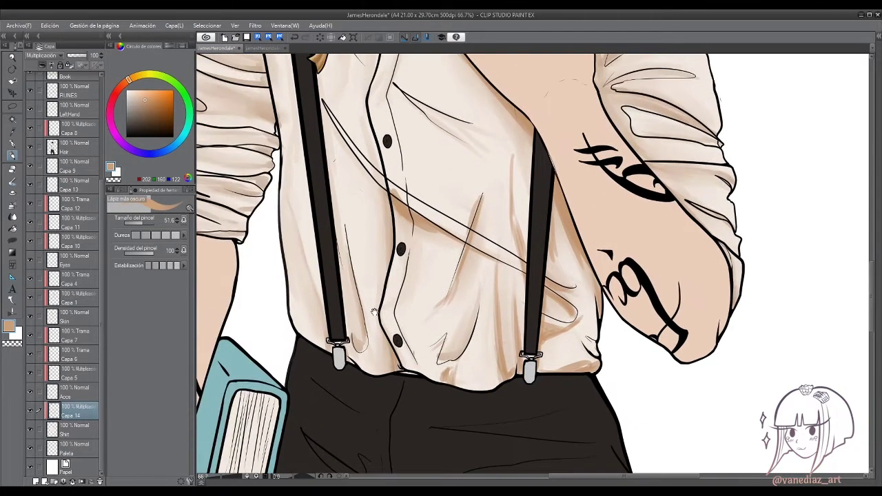
scroll(374, 312, "down", 2)
scroll(344, 313, "up", 2)
left_click_drag(324, 414, 334, 337)
mouse_move(303, 376)
left_mouse_down()
mouse_move(310, 316)
mouse_move(298, 330)
left_mouse_up()
Paint deeper shirt shadows with the size 51.6 pencil beside the tie's hanging end, along the button placket and below the open collar.
scroll(312, 386, "down", 2)
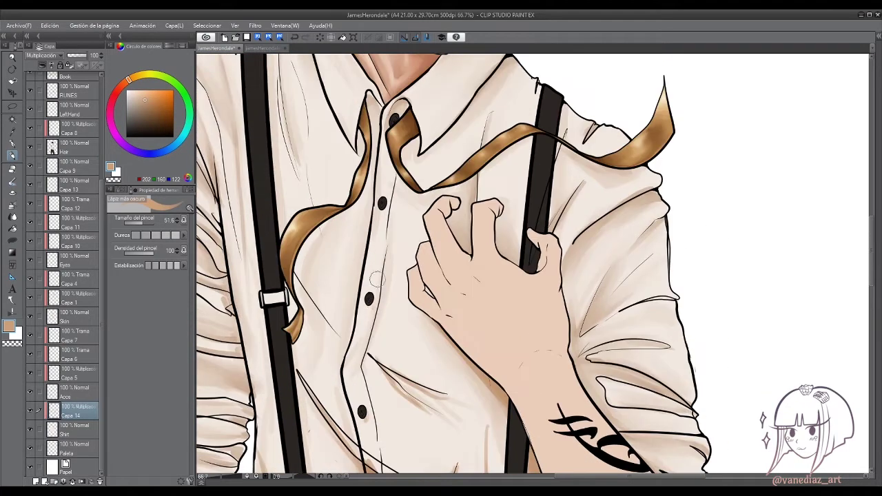
scroll(315, 248, "up", 2)
left_click_drag(315, 238, 304, 283)
mouse_move(308, 294)
left_mouse_down()
mouse_move(297, 355)
mouse_move(276, 371)
left_mouse_up()
left_click_drag(365, 200, 371, 303)
left_click_drag(345, 120, 349, 190)
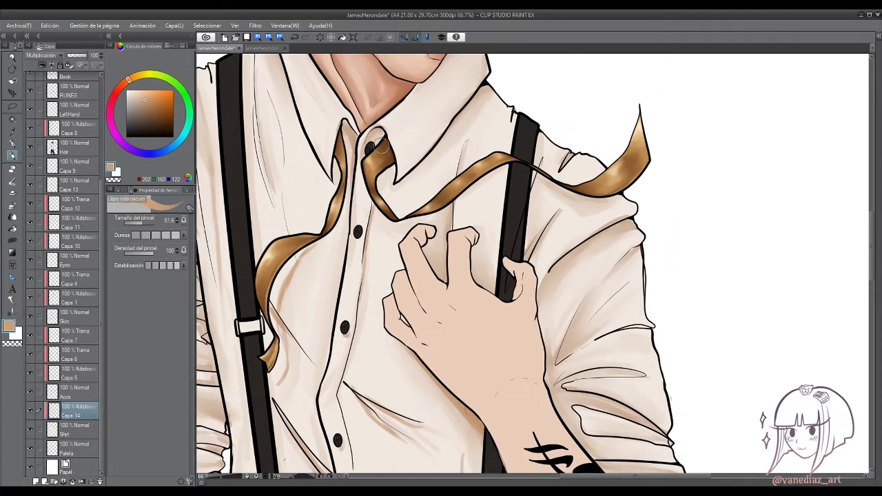
left_click_drag(379, 131, 383, 153)
left_click_drag(386, 165, 390, 184)
Paint deeper shadows with the size 51.6 pencil around the clutching hand, beside the nearby suspender and under the collar flap.
left_click_drag(435, 201, 424, 272)
left_click_drag(452, 132, 458, 175)
left_click_drag(488, 245, 473, 303)
mouse_move(414, 328)
left_mouse_down()
mouse_move(399, 232)
mouse_move(414, 289)
left_mouse_up()
scroll(367, 228, "down", 2)
scroll(433, 178, "up", 2)
mouse_move(450, 219)
left_mouse_down()
mouse_move(468, 241)
mouse_move(387, 306)
left_mouse_up()
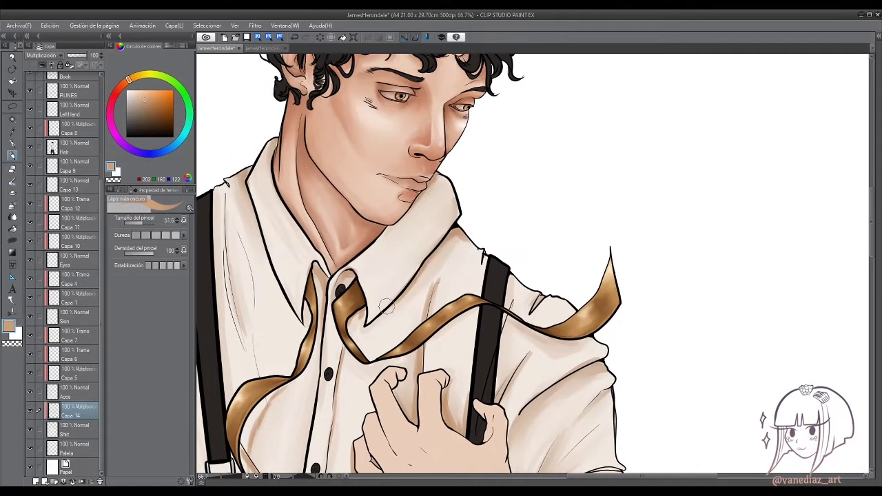
Blend the shirt shadows under the raised forearm and along the nearby hem with the color mixing brush at size 44.3.
scroll(384, 291, "down", 8)
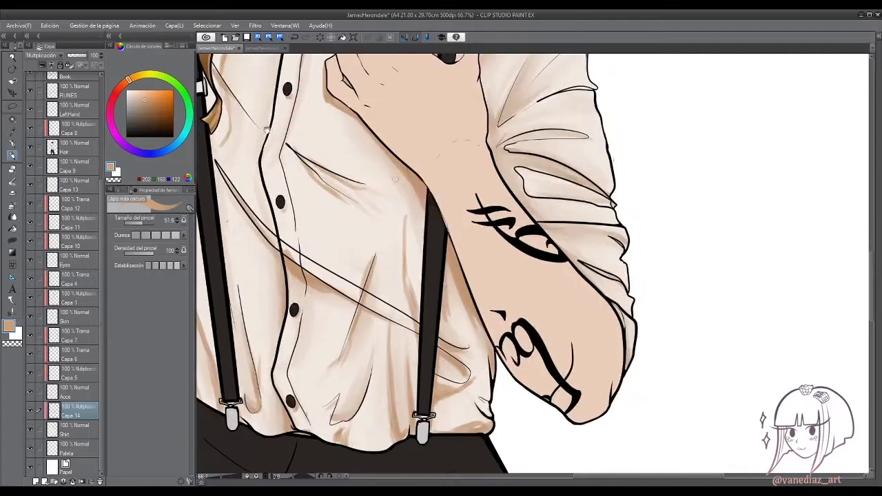
key("j")
scroll(299, 119, "up", 1)
key("bracketright")
key("bracketright")
key("bracketright")
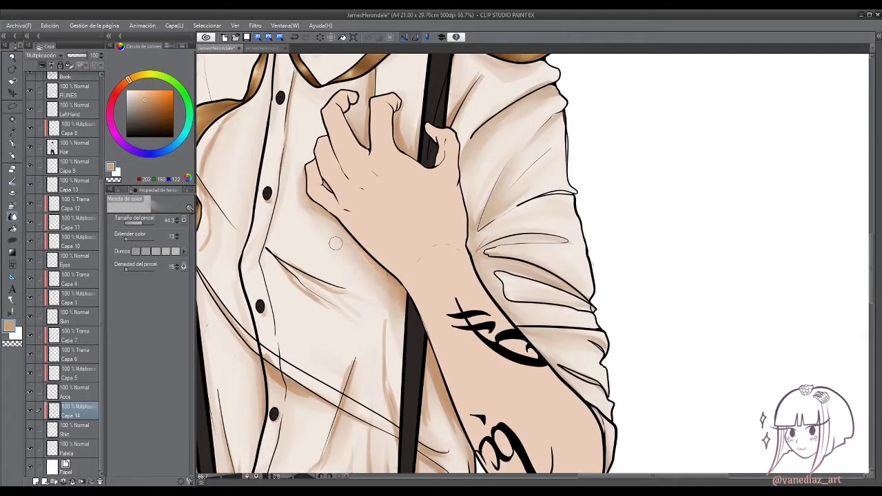
left_click_drag(465, 429, 416, 312)
mouse_move(377, 235)
left_mouse_down()
mouse_move(372, 365)
mouse_move(417, 386)
left_mouse_up()
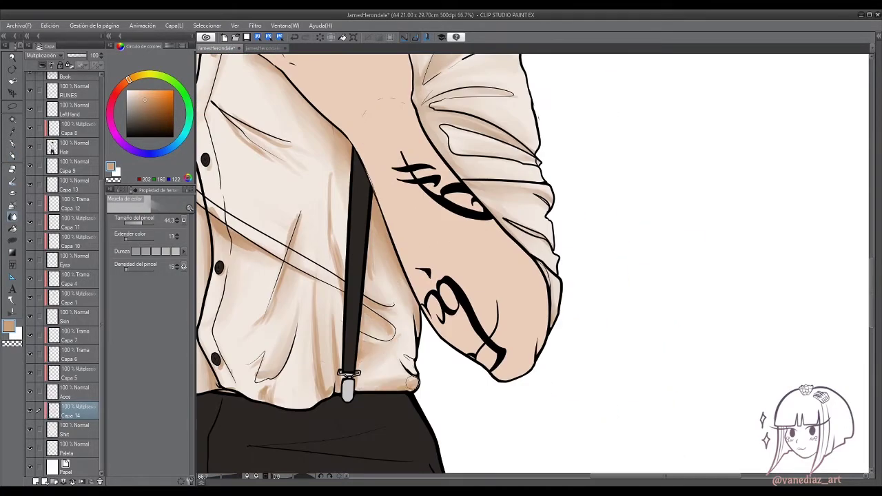
left_click_drag(320, 358, 408, 371)
Blend the shadows on the shirt's lower front and beside both suspenders with the color mixing brush at size 38.1.
scroll(435, 383, "up", 2)
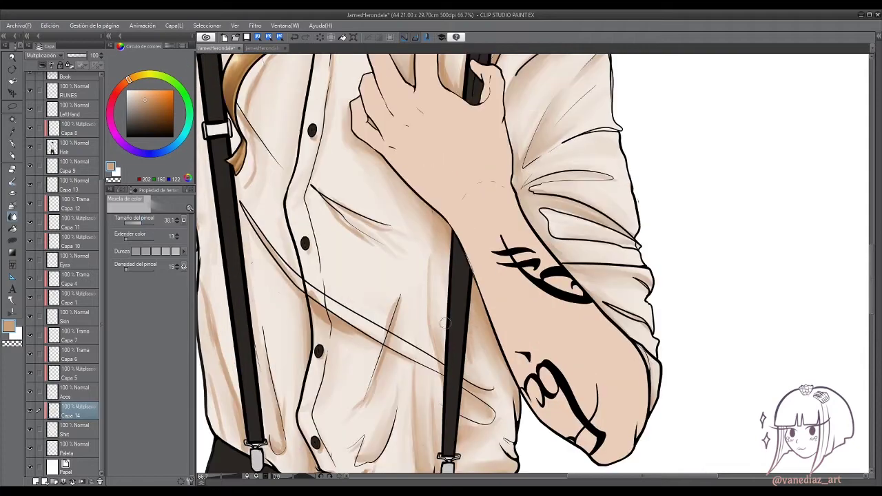
scroll(404, 298, "down", 2)
scroll(365, 317, "down", 2)
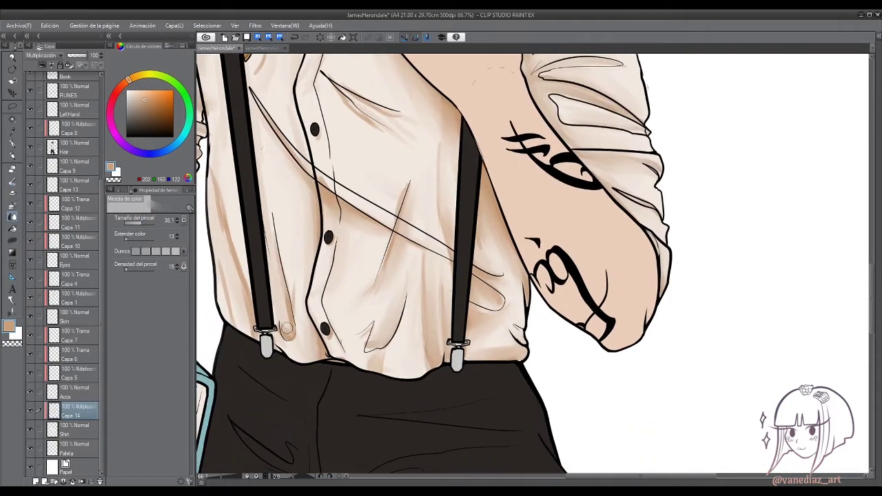
scroll(332, 335, "up", 2)
scroll(386, 332, "up", 3)
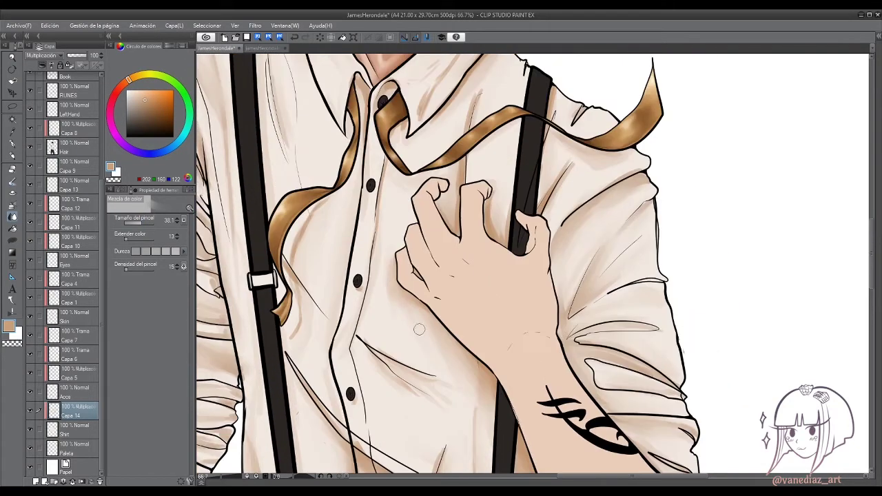
Blend the chest shadows around the tie, clutching hand and collar with the color mixing brush at size 38.1.
scroll(475, 385, "down", 2)
scroll(386, 262, "up", 2)
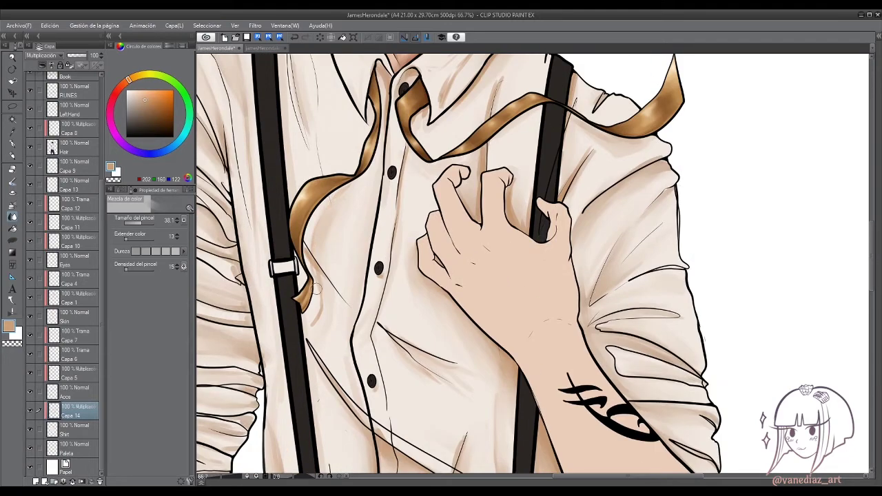
scroll(313, 288, "down", 2)
scroll(391, 222, "up", 2)
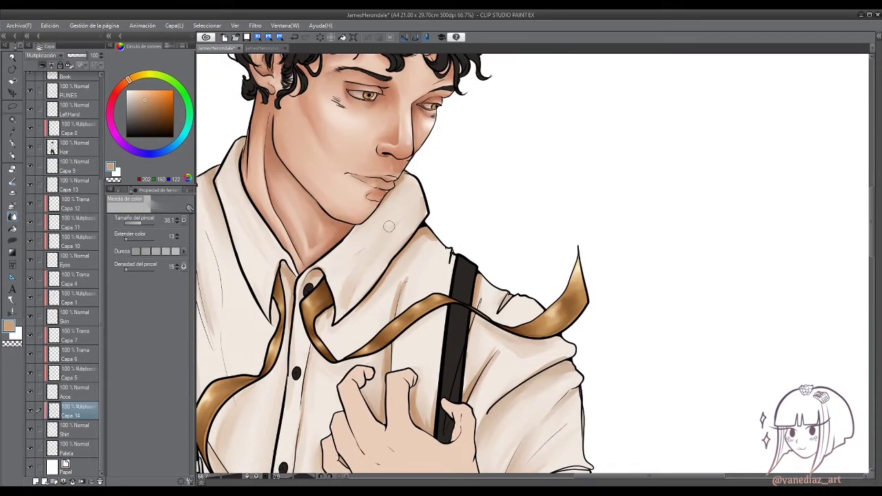
scroll(389, 227, "down", 1)
scroll(390, 238, "down", 2)
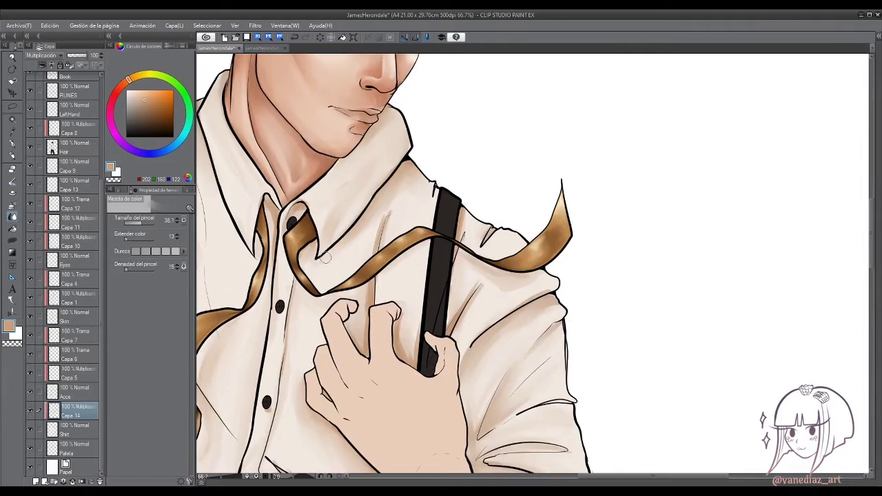
Blend the fold shadows on the raised arm's shoulder and upper sleeve with the color mixing brush at size 28.1.
scroll(365, 332, "down", 2)
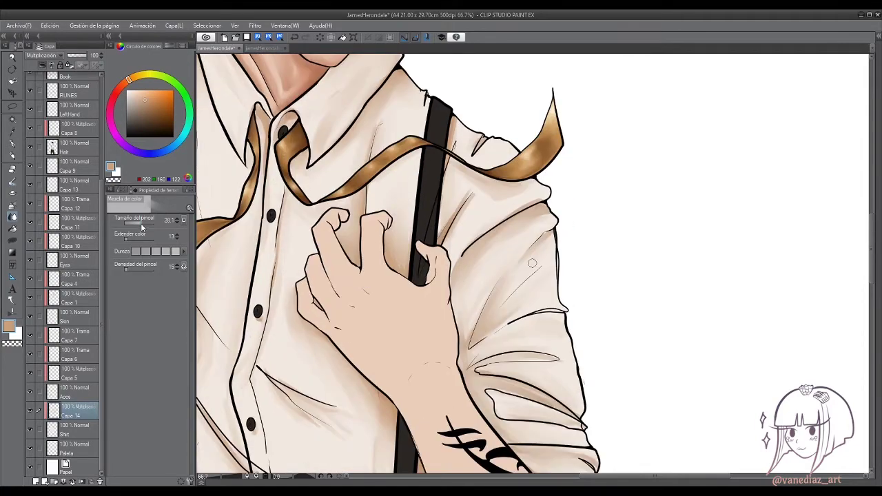
scroll(430, 243, "down", 2)
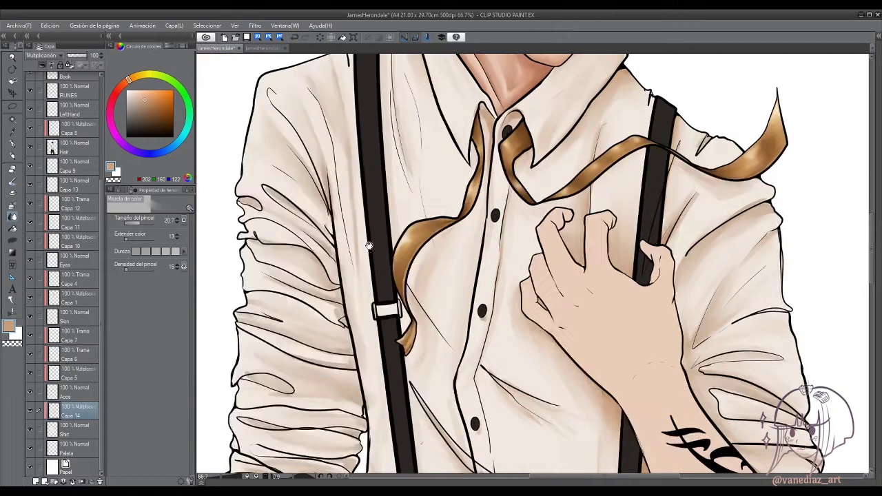
scroll(386, 234, "up", 3)
Paint deeper fold shadows on the raised arm's shoulder and sleeve with the size 51.6 pencil.
key("p")
scroll(342, 215, "up", 1)
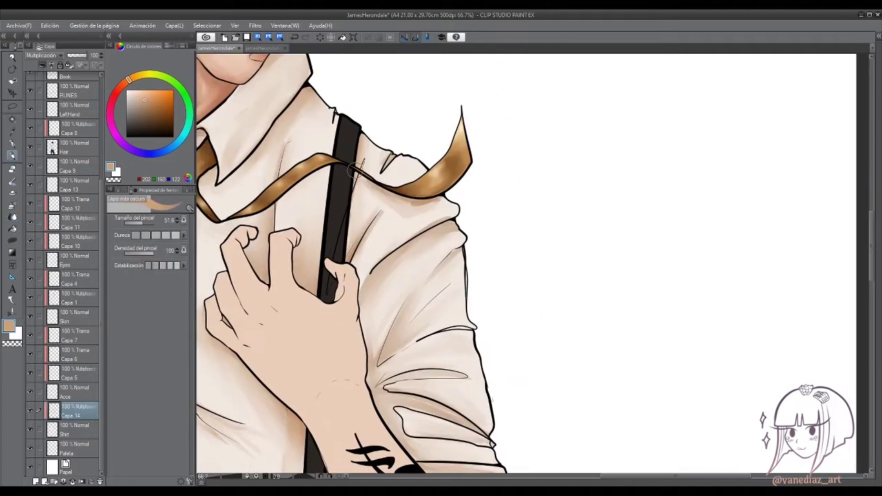
scroll(396, 207, "down", 2)
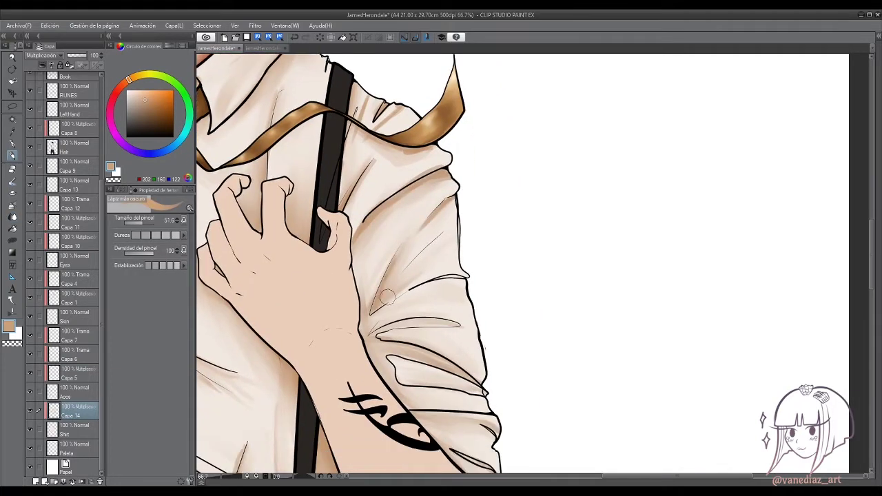
scroll(378, 306, "down", 4)
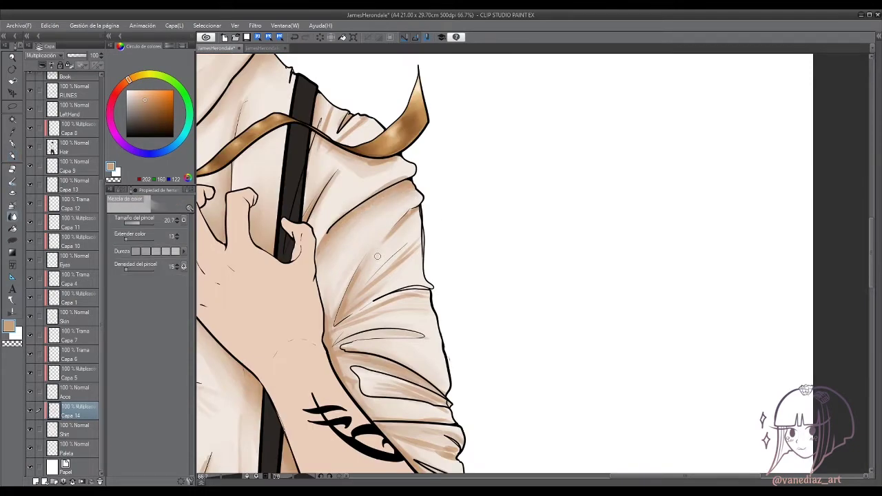
Blend the new fold shadows along the raised arm's sleeve, from shoulder to elbow, with the color mixing brush at size 20.7.
scroll(377, 257, "down", 1)
scroll(366, 255, "down", 1)
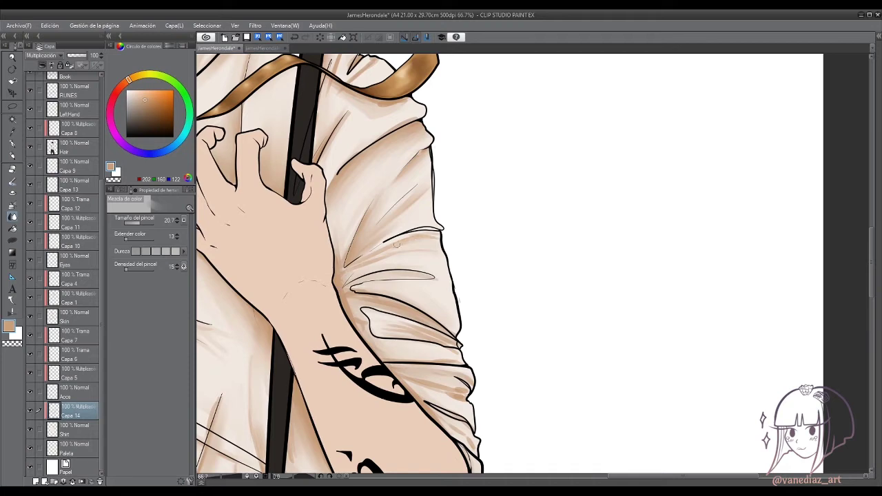
scroll(396, 245, "down", 2)
scroll(387, 257, "down", 2)
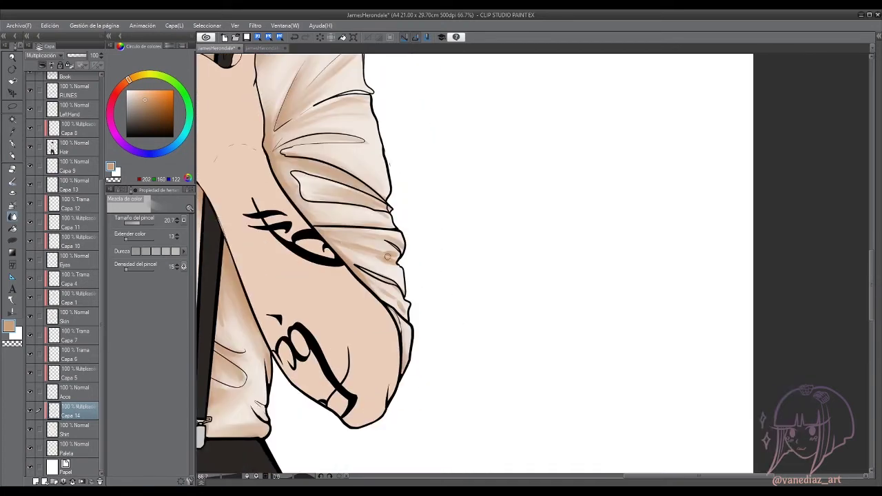
scroll(386, 254, "up", 4)
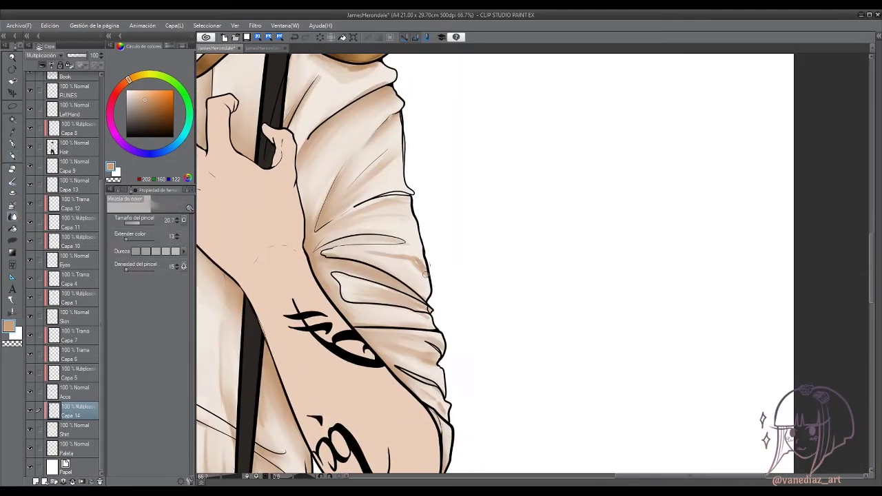
scroll(424, 279, "up", 5)
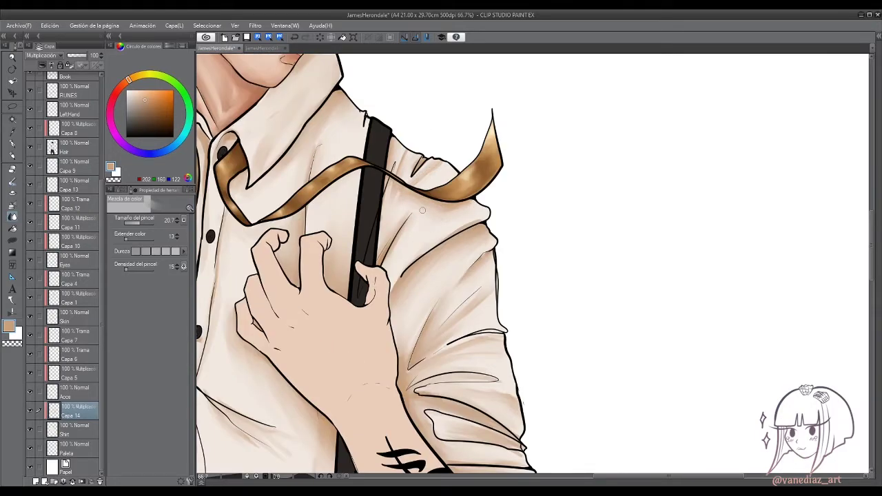
Deepen the folds on the shirt front below the clutching hand with the size 51.6 pencil and blend them with the mixing brush at size 44.3.
scroll(422, 210, "down", 3)
scroll(392, 226, "up", 3)
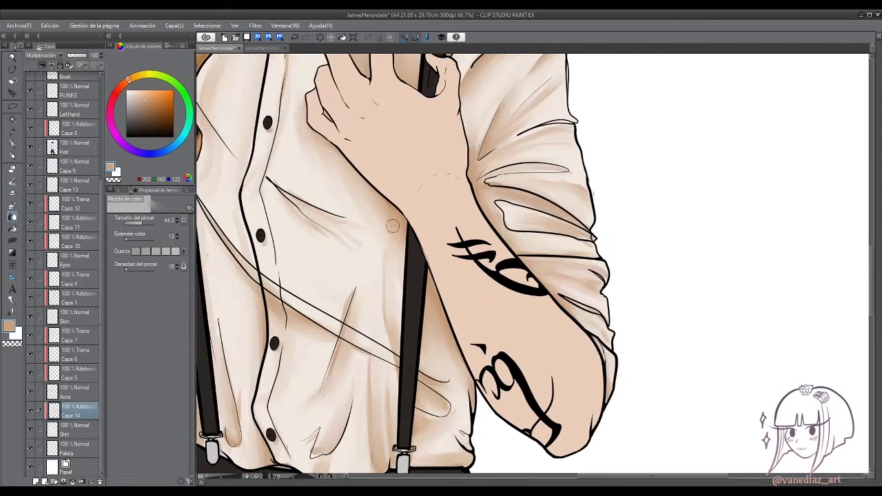
scroll(392, 226, "down", 3)
scroll(317, 230, "up", 3)
key("p")
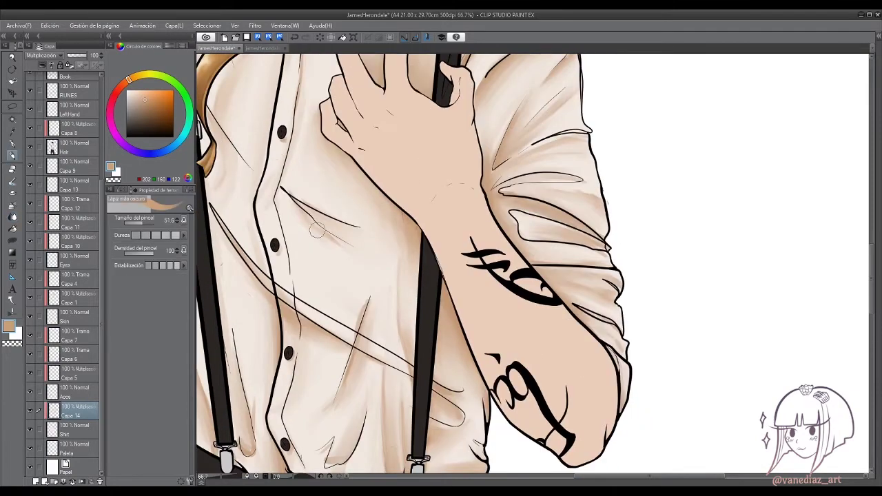
key("j")
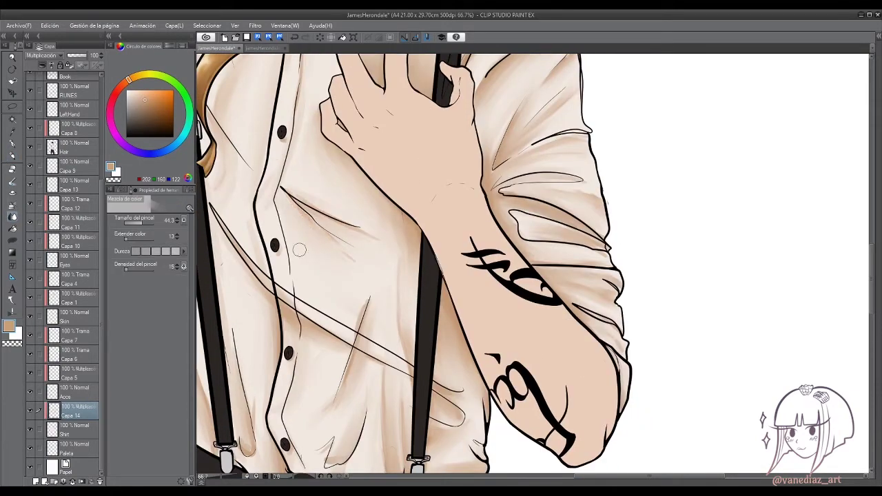
scroll(289, 186, "down", 3)
Paint shadows with the size 51.6 pencil along the button placket and beside the suspender clip near the hem.
key("p")
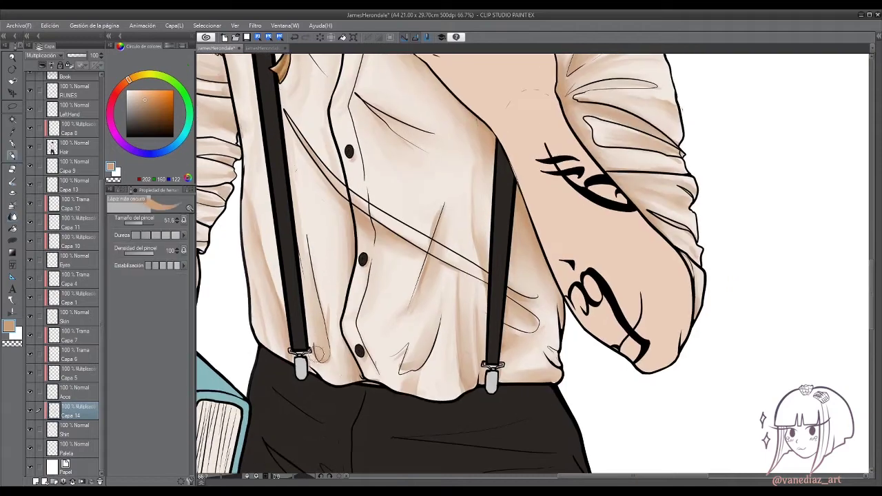
scroll(367, 289, "up", 2)
scroll(367, 290, "down", 2)
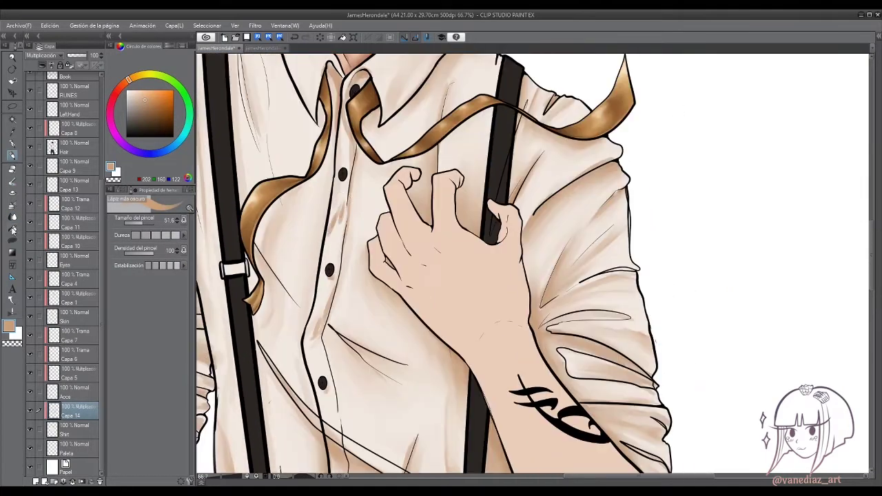
scroll(348, 173, "up", 2)
Blend the placket, hem and suspender-side shadows with the color mixing brush at size 44.3.
key("j")
scroll(348, 173, "down", 2)
scroll(341, 350, "up", 2)
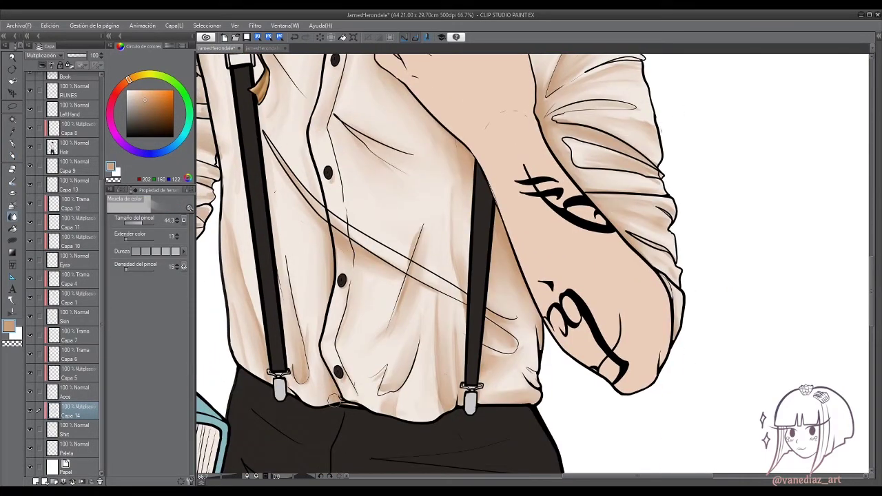
scroll(335, 399, "down", 2)
scroll(293, 295, "up", 2)
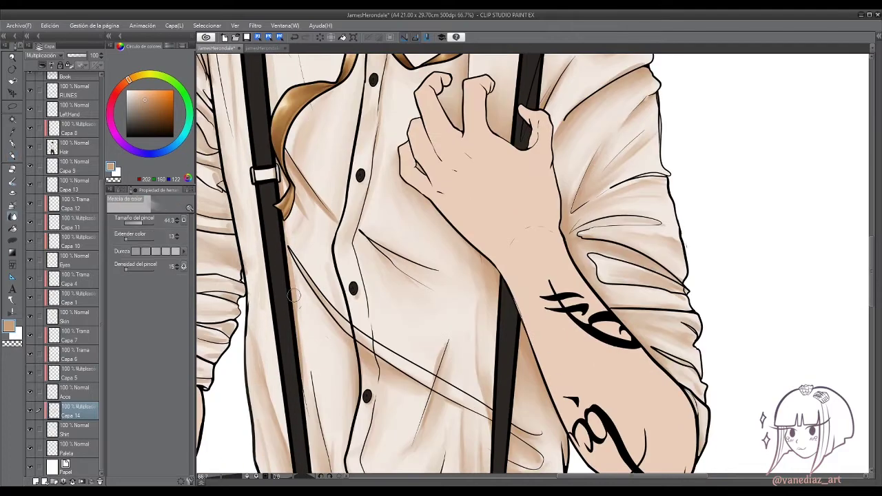
Shade the chest folds between collar and suspender with the size 51.6 pencil and blend them with the mixing brush at size 44.3.
scroll(293, 295, "down", 3)
key("p")
scroll(332, 282, "up", 2)
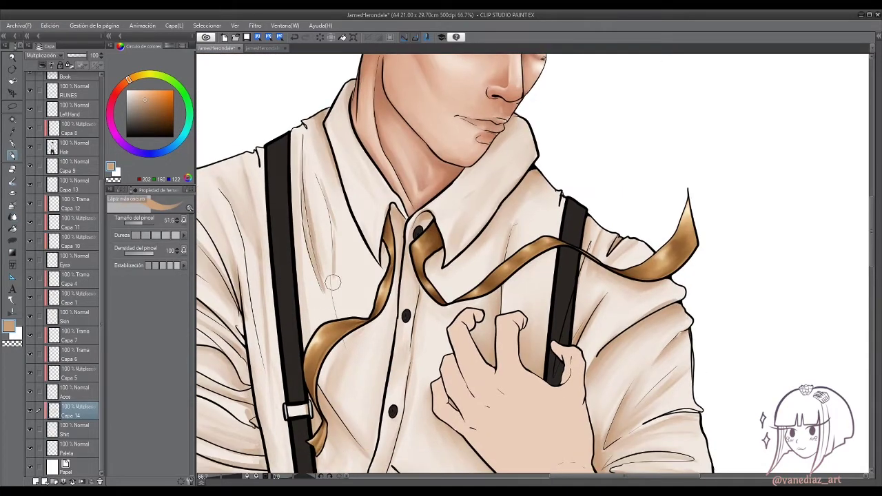
key("j")
mouse_move(351, 251)
left_mouse_down()
mouse_move(360, 288)
mouse_move(331, 322)
left_mouse_up()
key("p")
key("j")
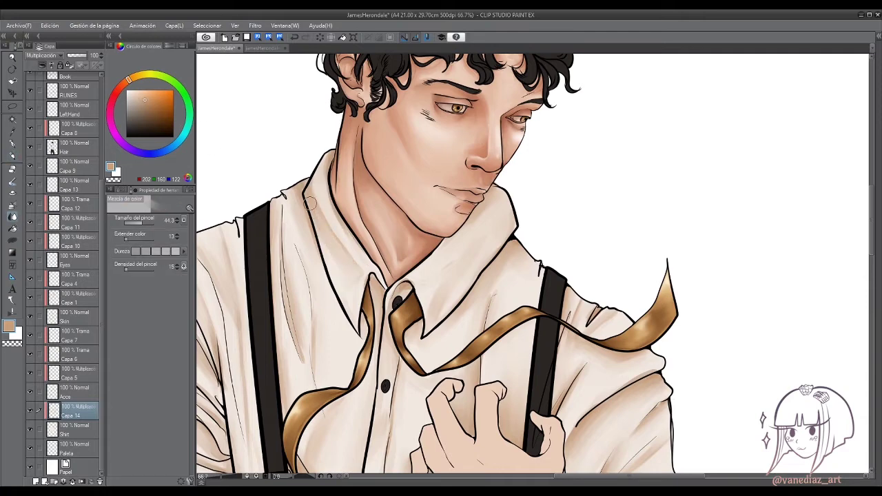
left_click_drag(326, 151, 416, 88)
Paint deeper fold shadows with the size 51.6 pencil on the lowered arm's shoulder, armpit and upper sleeve.
key("p")
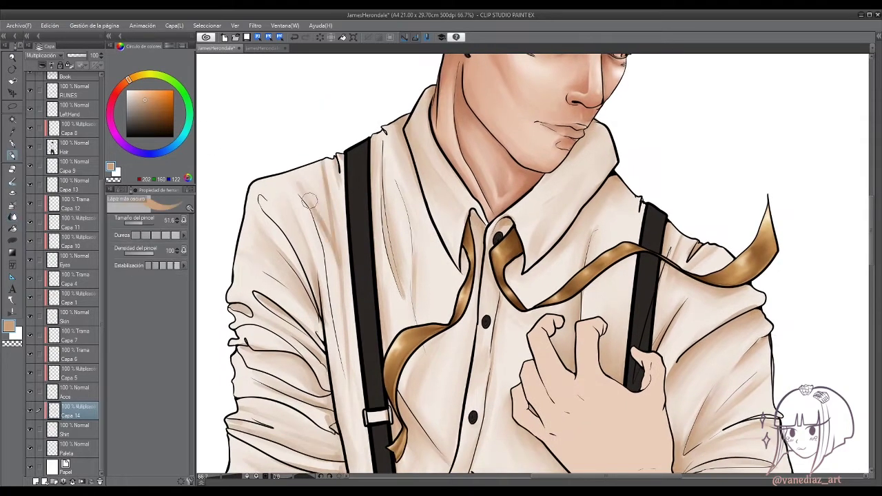
mouse_move(336, 271)
left_mouse_down()
mouse_move(351, 214)
mouse_move(289, 138)
mouse_move(299, 138)
mouse_move(293, 197)
left_mouse_up()
left_click_drag(331, 255, 344, 279)
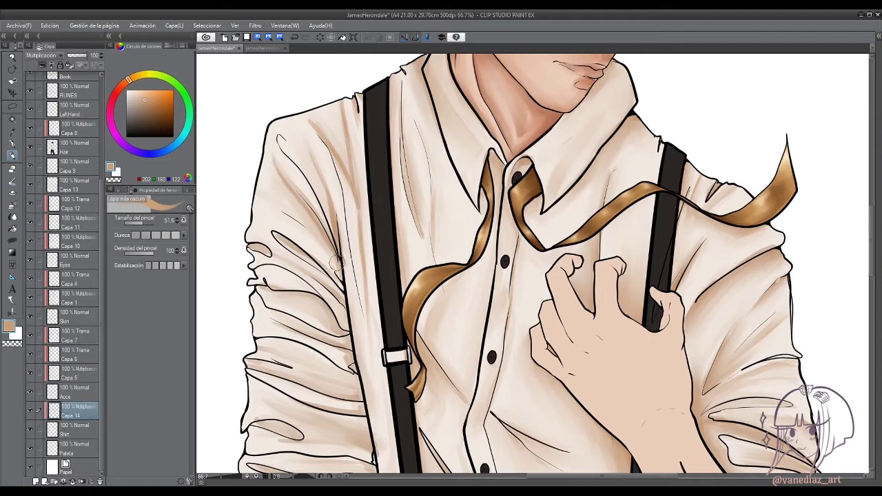
left_click_drag(272, 206, 307, 235)
mouse_move(286, 238)
left_mouse_down()
mouse_move(348, 286)
mouse_move(332, 208)
left_mouse_up()
left_click_drag(240, 144, 234, 121)
left_click_drag(276, 197, 310, 222)
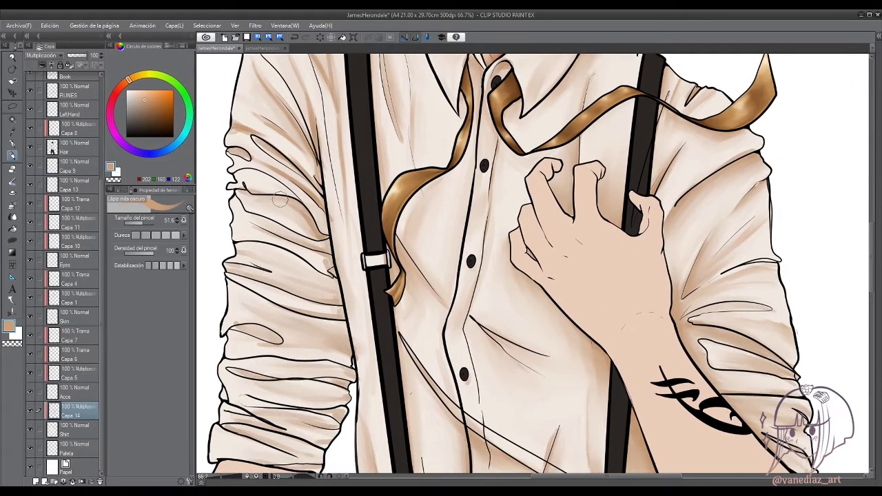
Paint deeper shadows with the size 51.6 pencil into the bunched folds at the middle of the lowered arm's sleeve.
left_click_drag(235, 169, 296, 197)
mouse_move(317, 219)
left_mouse_down()
mouse_move(327, 234)
mouse_move(300, 175)
left_mouse_up()
left_click_drag(262, 217, 345, 241)
left_click_drag(231, 200, 328, 227)
mouse_move(245, 182)
left_mouse_down()
mouse_move(317, 205)
mouse_move(317, 166)
left_mouse_up()
left_click_drag(310, 228, 358, 249)
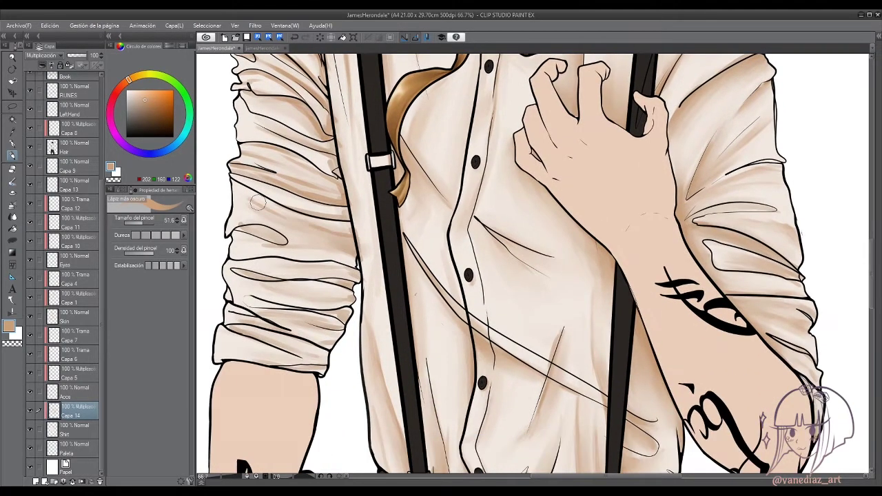
Paint deeper shadows with the size 51.6 pencil into the lower folds of the lowered arm's sleeve, above the cuff.
left_click_drag(250, 195, 295, 219)
left_click_drag(321, 237, 353, 270)
left_click_drag(238, 231, 353, 269)
left_click_drag(226, 233, 293, 251)
left_click_drag(235, 272, 341, 261)
left_click_drag(227, 256, 305, 269)
left_click_drag(338, 289, 354, 305)
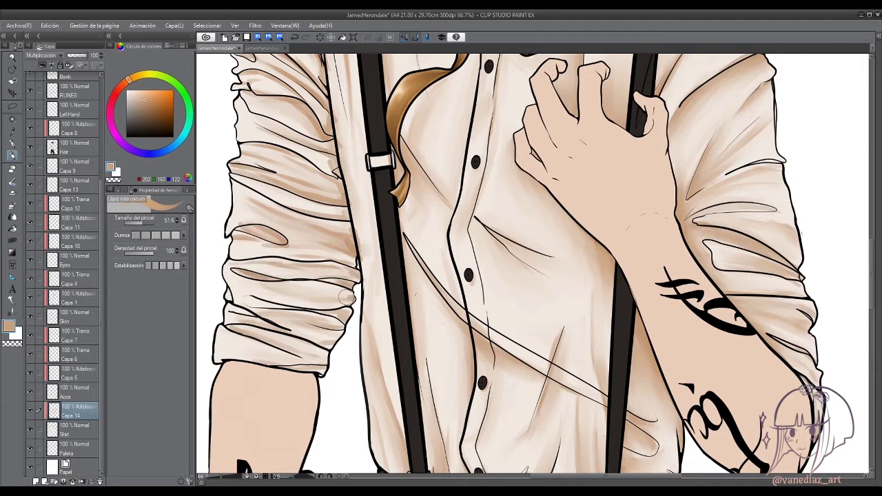
Shade the tight folds and rolled cuff at the end of the lowered arm's sleeve with the size 51.6 pencil.
left_click_drag(262, 282, 355, 305)
left_click_drag(330, 307, 350, 322)
left_click_drag(258, 305, 297, 312)
mouse_move(226, 279)
left_mouse_down()
mouse_move(271, 306)
mouse_move(277, 275)
left_mouse_up()
left_click_drag(238, 285, 344, 318)
mouse_move(235, 306)
left_mouse_down()
mouse_move(324, 341)
mouse_move(293, 342)
left_mouse_up()
left_click_drag(304, 82, 324, 341)
Blend the lowered arm's sleeve shadows from shoulder to cuff with the color mixing brush at sizes 44.3 and 35.
key("j")
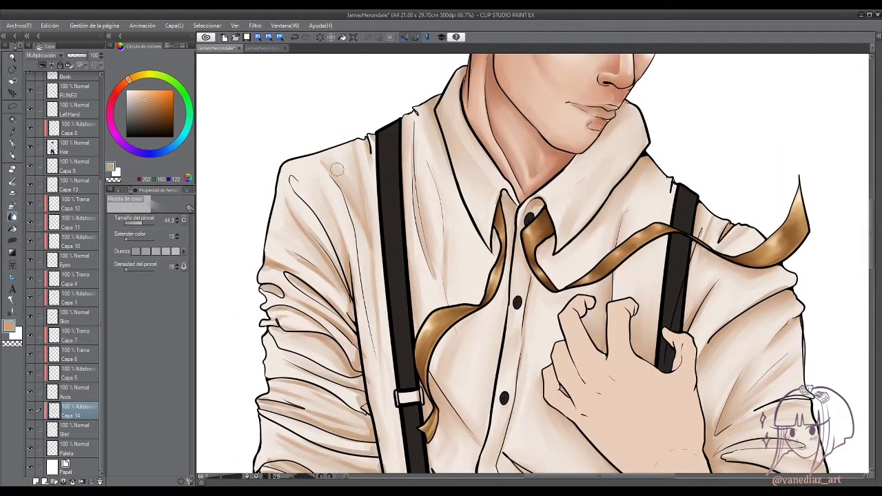
scroll(331, 180, "down", 2)
scroll(344, 206, "down", 2)
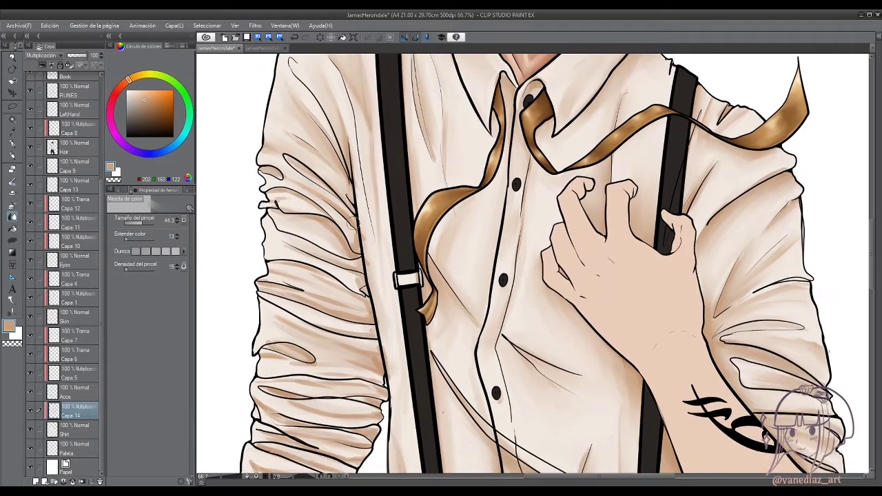
scroll(368, 256, "down", 1)
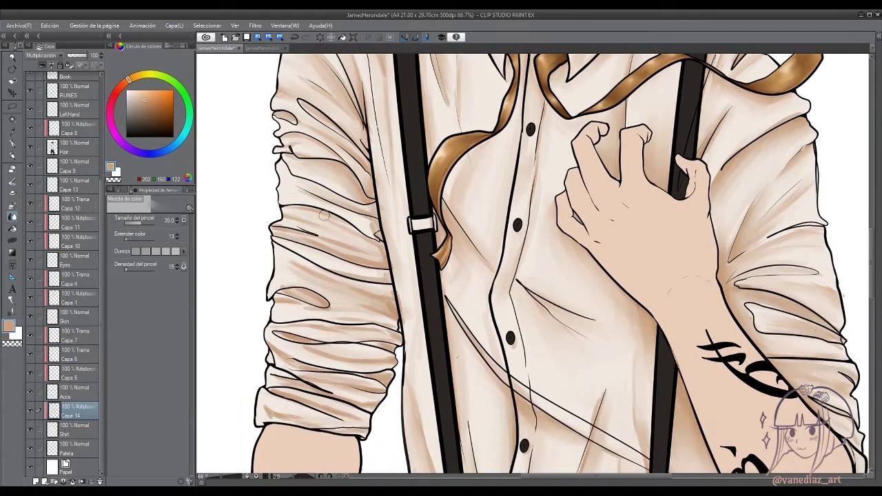
scroll(304, 235, "down", 1)
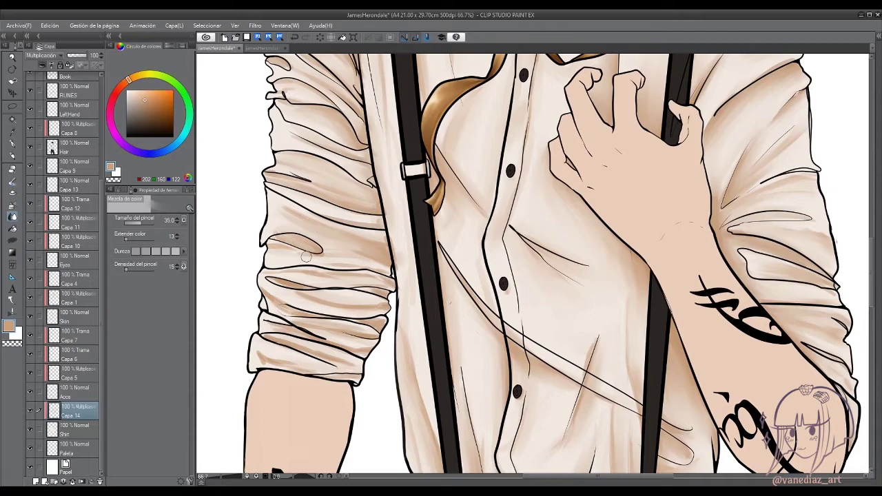
scroll(273, 256, "down", 1)
mouse_move(330, 270)
left_mouse_down()
mouse_move(290, 300)
mouse_move(303, 304)
mouse_move(261, 307)
mouse_move(282, 324)
left_mouse_up()
scroll(282, 323, "down", 3)
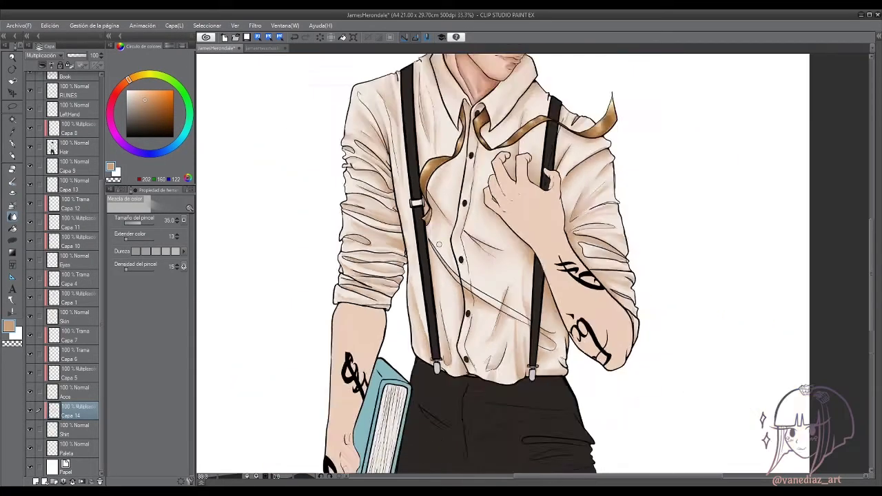
Pick a light cream from the shirt for the pencil and soften the shirt-front shadows with the color mixing brush at sizes 128.8 and 51.6.
scroll(376, 280, "up", 2)
key("p")
left_click(375, 281, "alt")
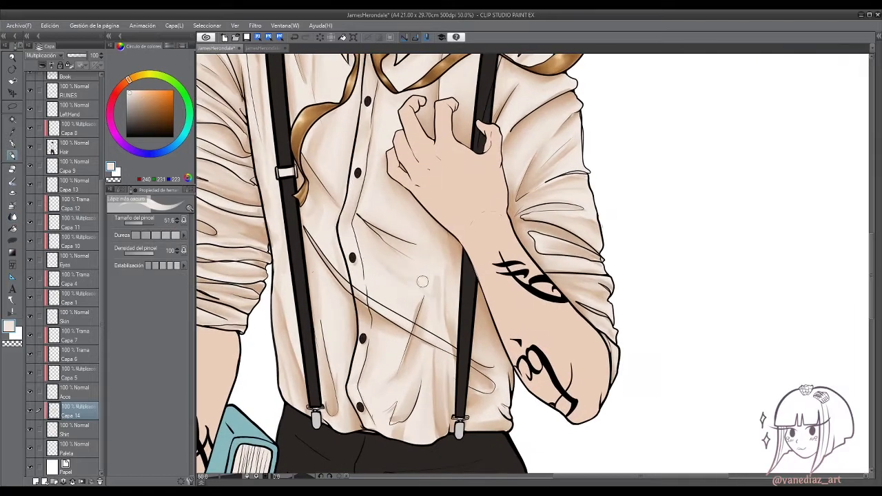
key("j")
scroll(368, 396, "down", 1)
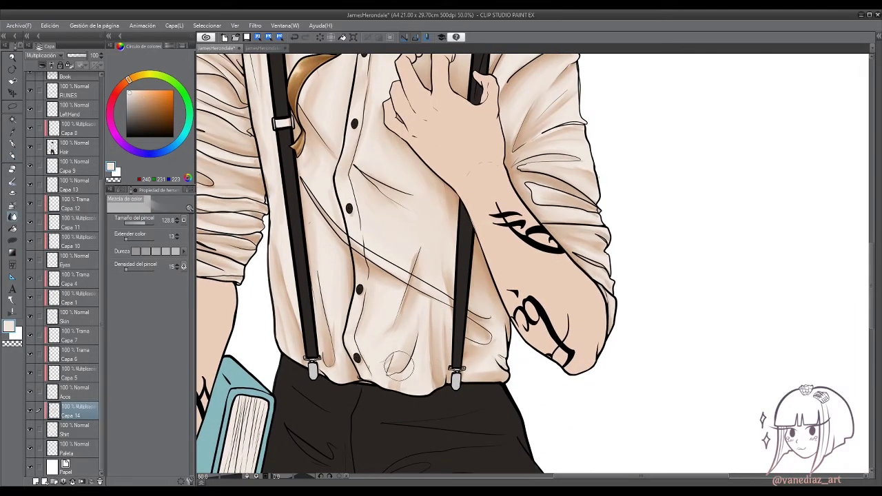
scroll(334, 262, "up", 1)
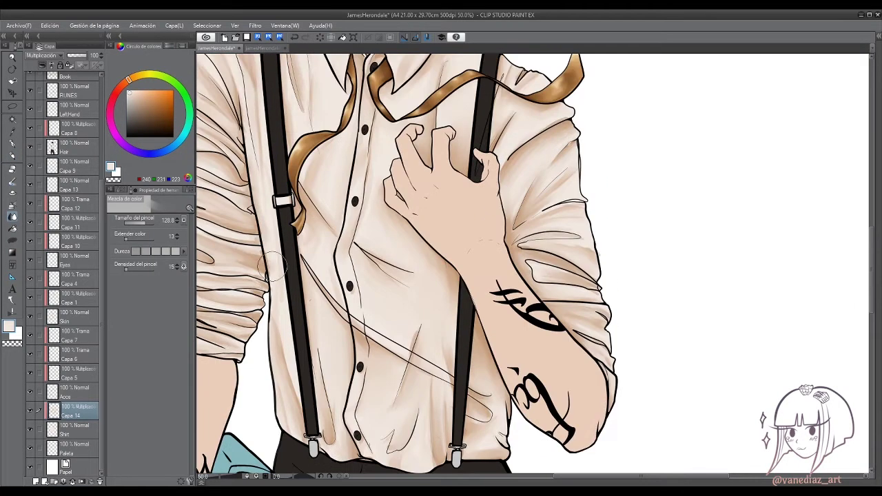
key("bracketleft")
key("bracketleft")
scroll(276, 289, "up", 2)
scroll(301, 202, "right", 2)
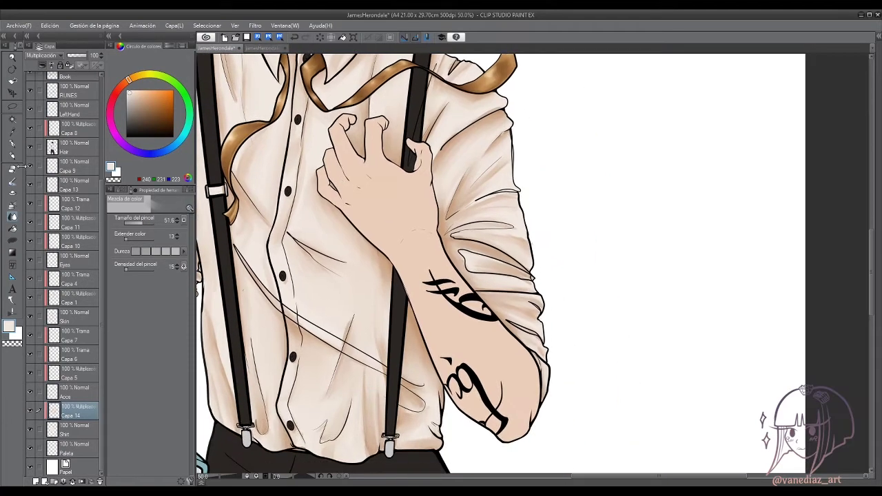
Paint dark brown cast shadows on the shirt along the raised hand and forearm with the size 51.6 pencil.
key("p")
scroll(343, 204, "down", 1)
left_click(118, 46)
left_click(147, 113)
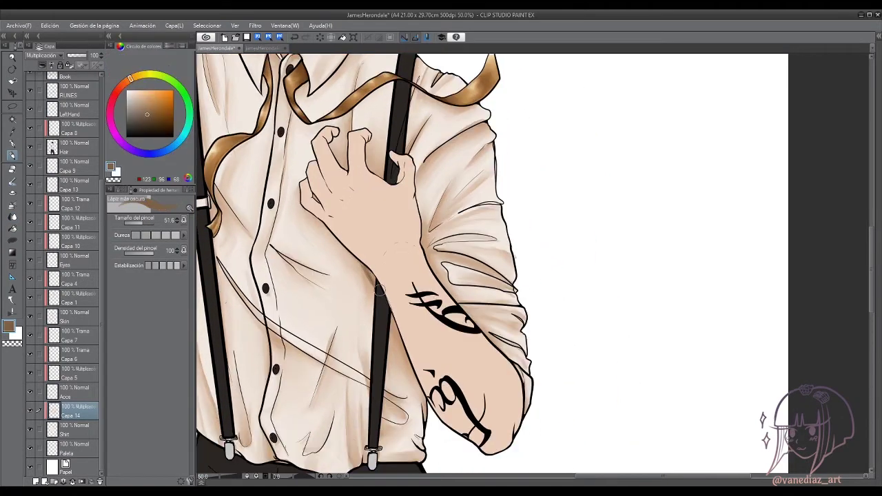
scroll(352, 176, "down", 1)
scroll(426, 244, "down", 1)
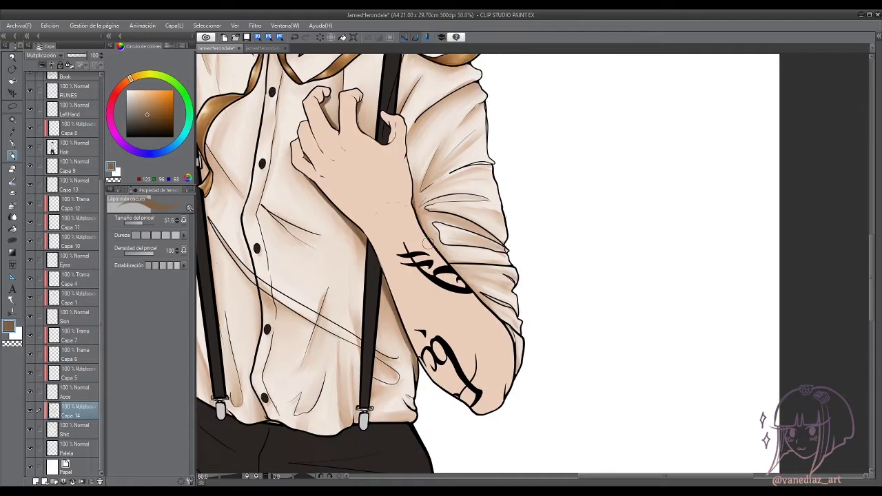
Blend the cast shadows around the raised hand and forearm with the color mixing brush at size 51.6.
key("j")
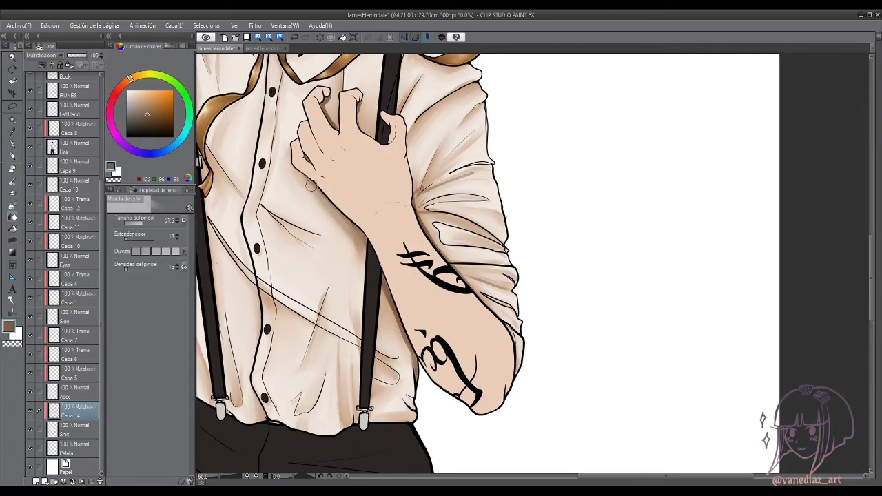
key("ctrl+minus")
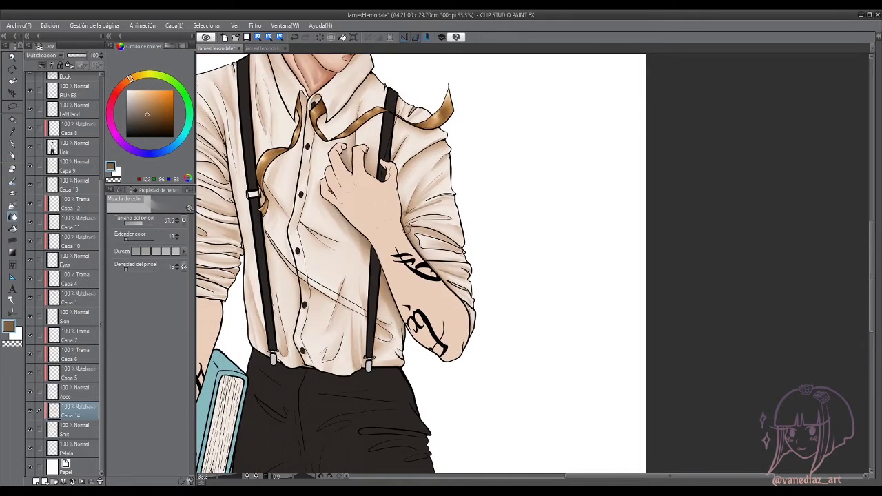
scroll(348, 181, "up", 1)
scroll(365, 160, "down", 1)
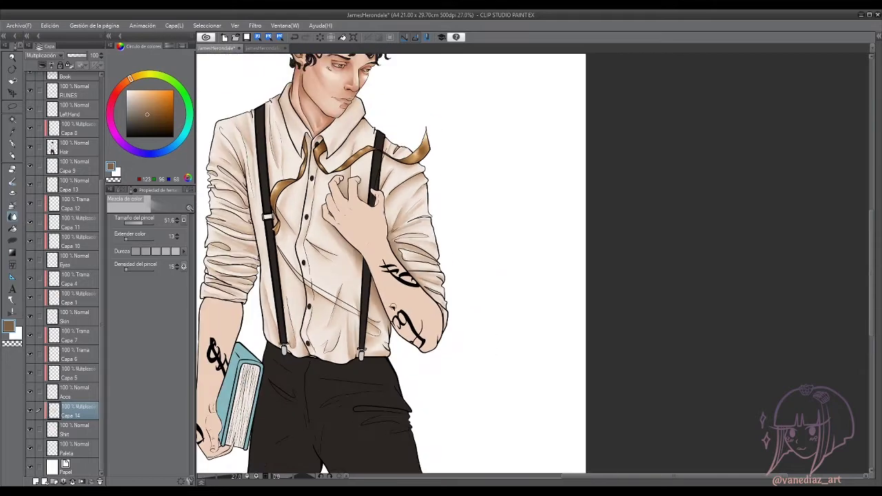
scroll(381, 300, "up", 2)
scroll(355, 324, "down", 3)
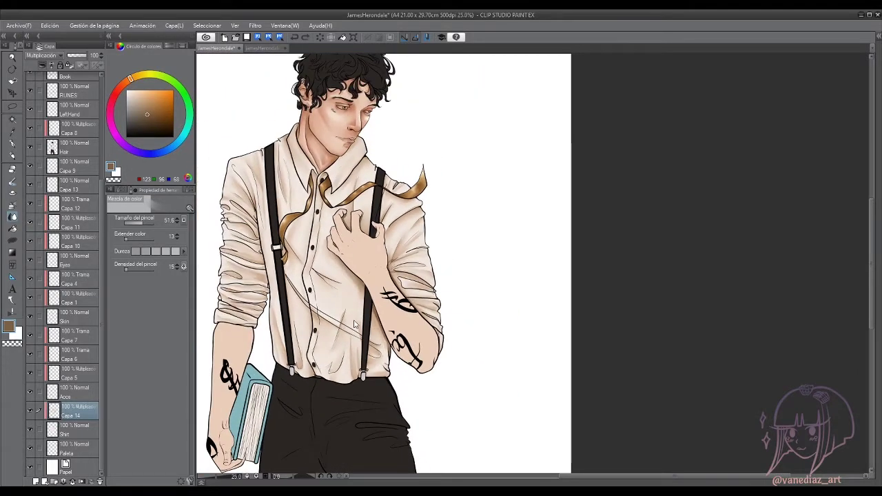
Add a clipped Multiply layer above the shirt shading and paint broad brown shadows around the raised arm with the size 95 pencil.
key("ctrl+shift+n")
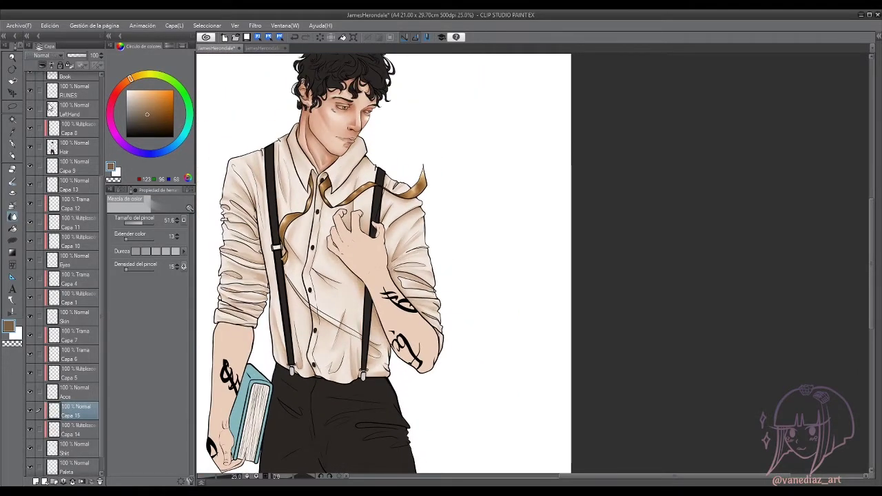
scroll(358, 290, "up", 1)
left_click(363, 274, "alt")
left_click(11, 155)
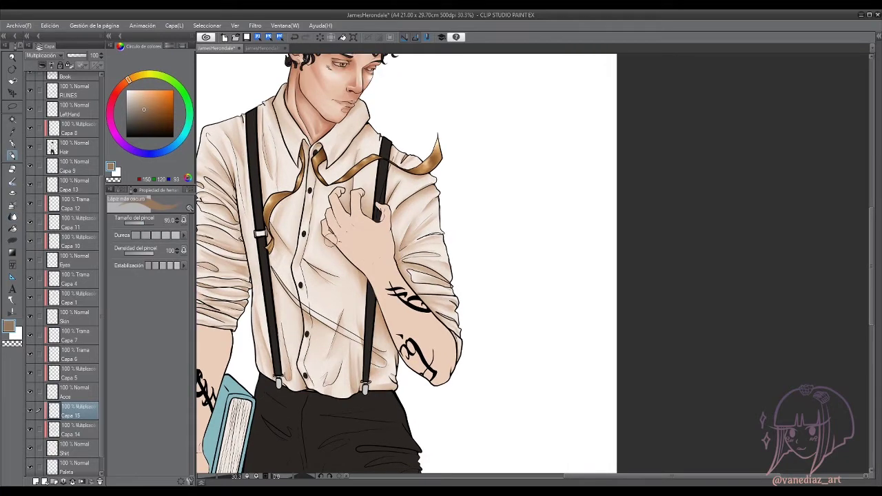
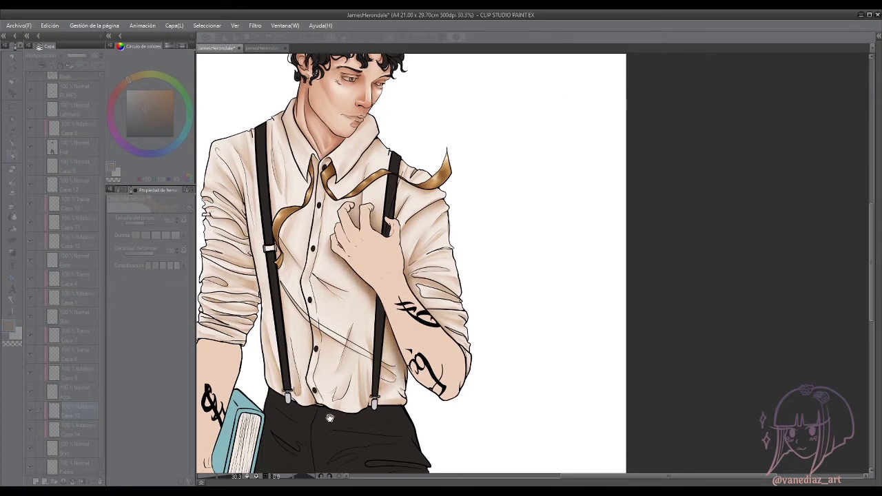
Soften the shirt's new Multiply shadows with the Blur tool at size 81.6 and density 74.
key("j")
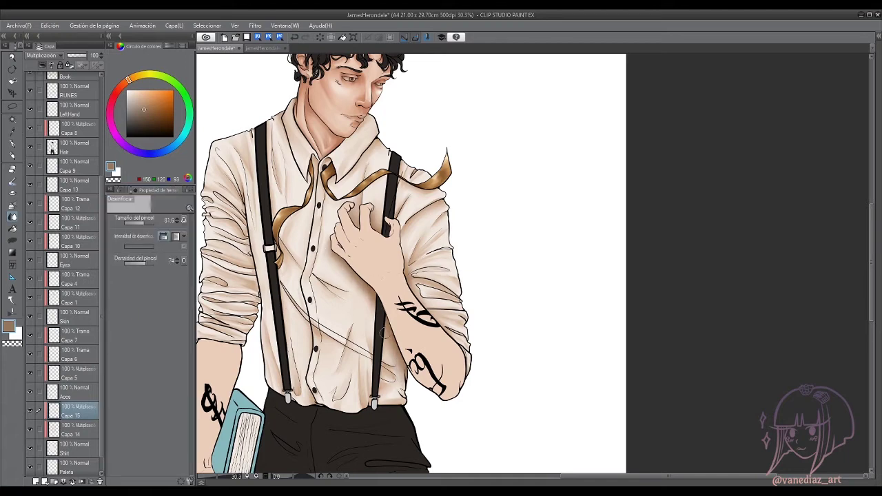
scroll(382, 333, "down", 3)
scroll(413, 388, "up", 3)
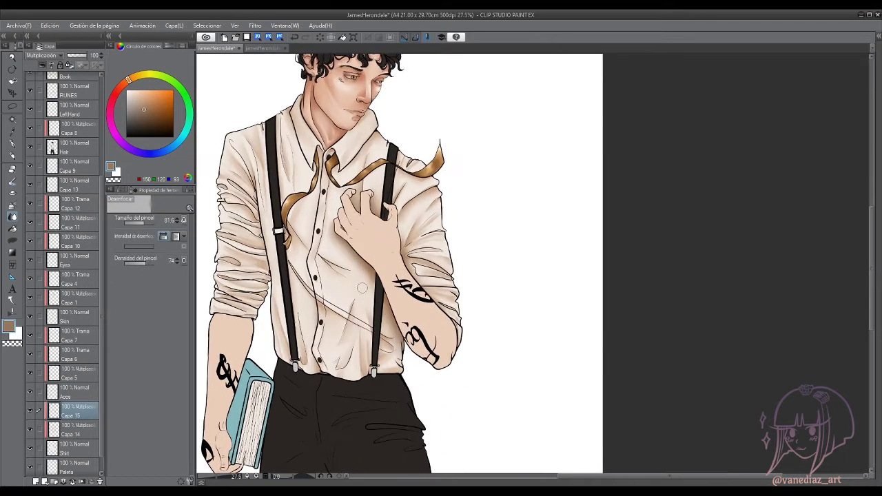
scroll(362, 288, "down", 1)
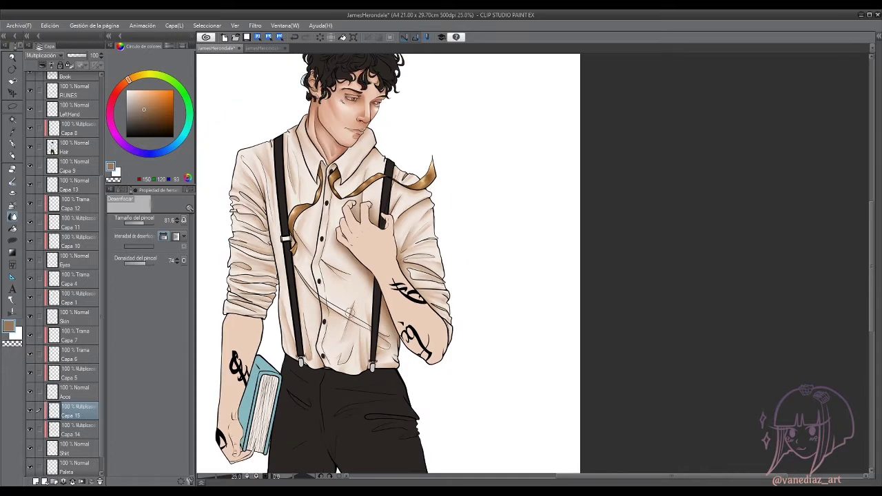
Save the drawing and select the Acce layer above the shirt shading layers.
left_click_drag(187, 395, 205, 363)
scroll(106, 400, "down", 1)
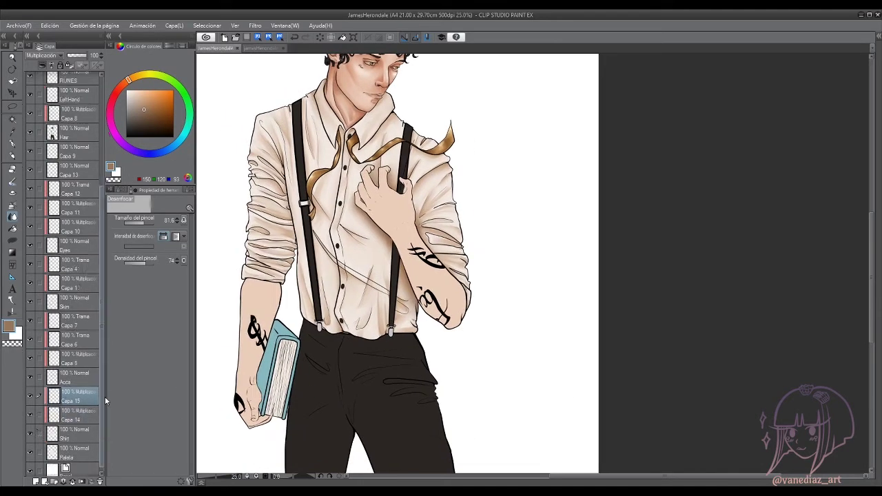
scroll(88, 407, "down", 1)
left_click(76, 373)
left_click_drag(386, 276, 404, 336)
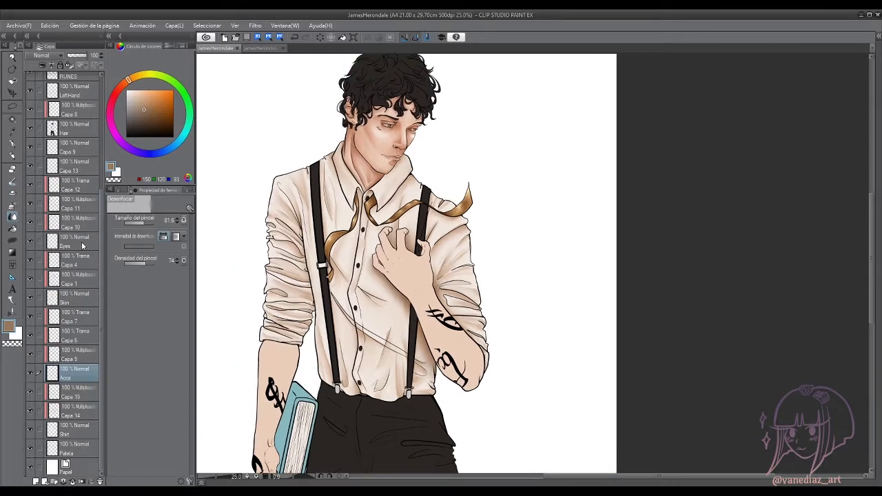
left_click(76, 167)
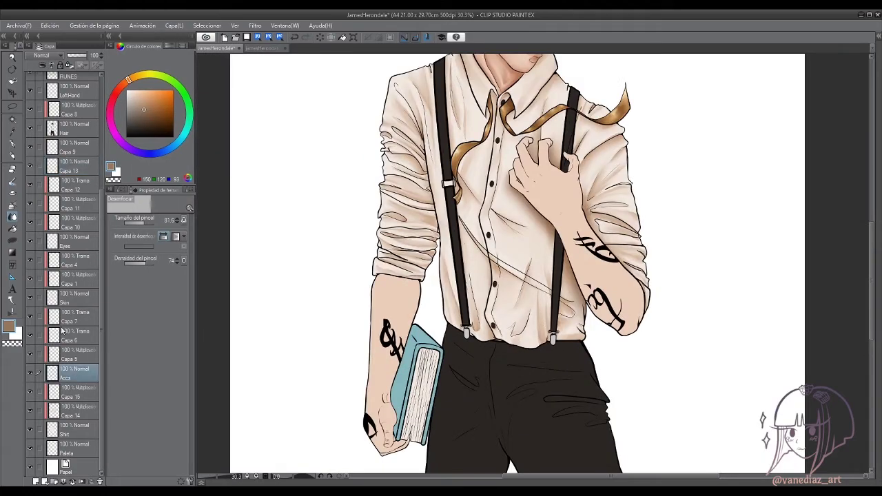
On the Multiply layer Capa 8, sample the trouser colour and pencil shadows at size 95 on the inner leg and hip folds beside the book.
left_click(76, 240)
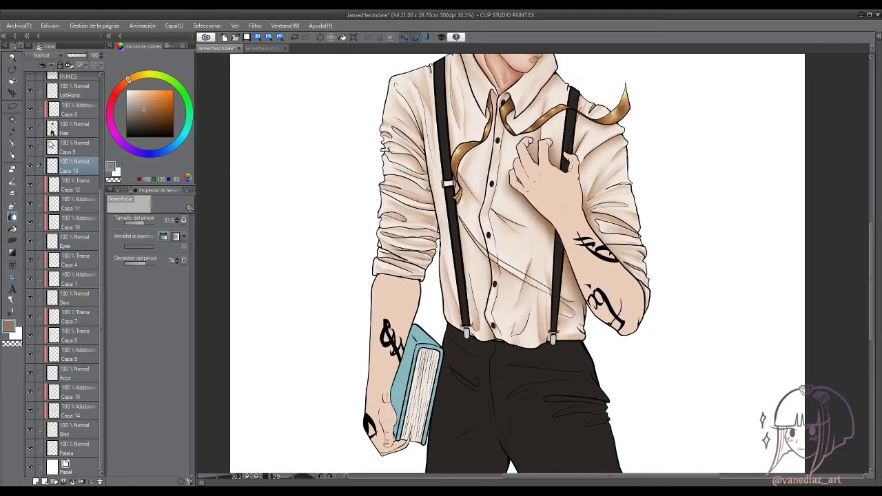
left_click(76, 110)
scroll(404, 305, "up", 5)
scroll(404, 306, "down", 8)
left_click(380, 274, "alt")
key("p")
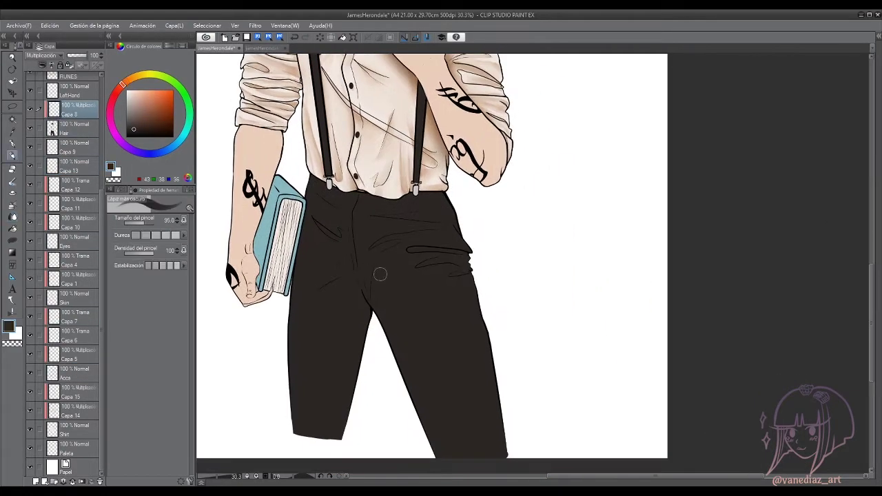
scroll(376, 314, "up", 1)
mouse_move(360, 283)
left_mouse_down()
mouse_move(335, 452)
mouse_move(362, 313)
mouse_move(324, 451)
left_mouse_up()
left_click_drag(324, 451, 331, 281)
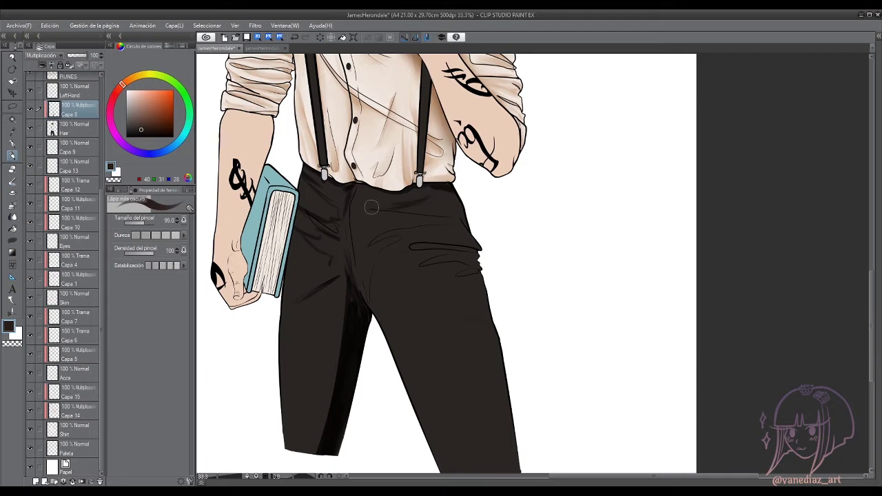
Pencil dark fold shadows across the hip, thigh and knee of the leg away from the book, and down both its edges.
left_click_drag(371, 207, 458, 215)
left_click_drag(402, 208, 368, 279)
left_click_drag(394, 248, 376, 319)
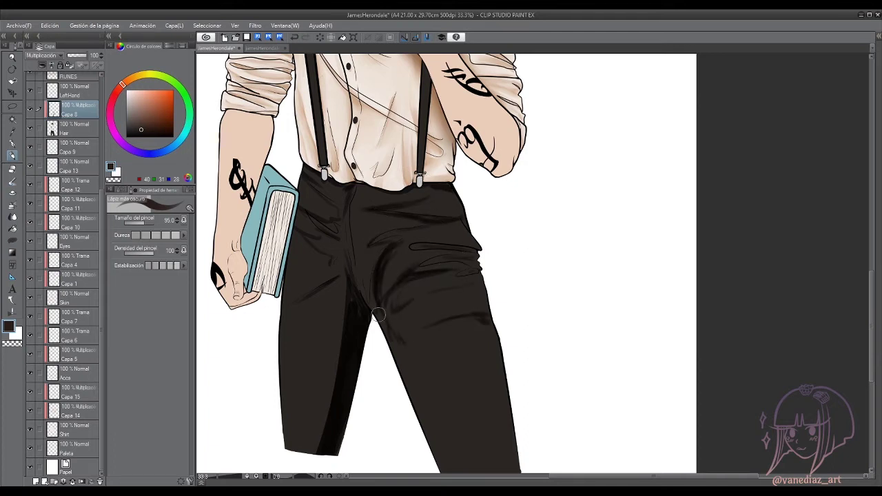
scroll(394, 285, "down", 1)
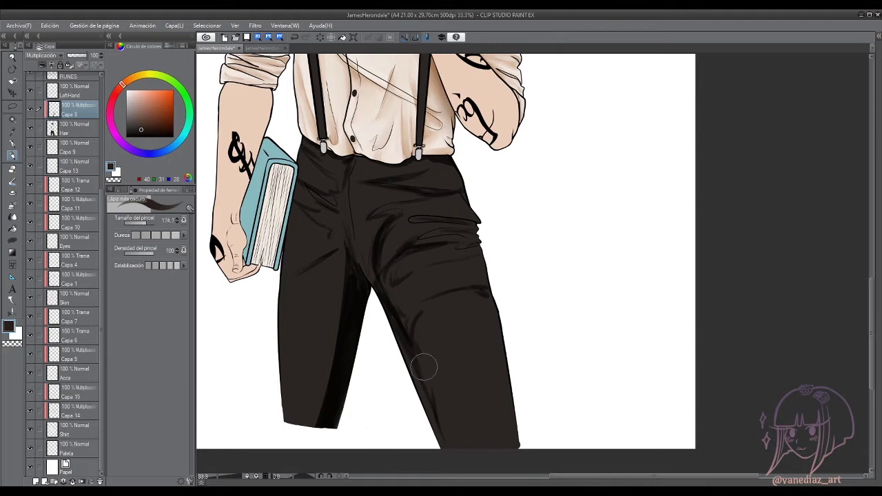
left_click_drag(498, 323, 503, 413)
left_click_drag(510, 366, 516, 445)
left_click_drag(479, 307, 441, 317)
left_click_drag(346, 188, 341, 219)
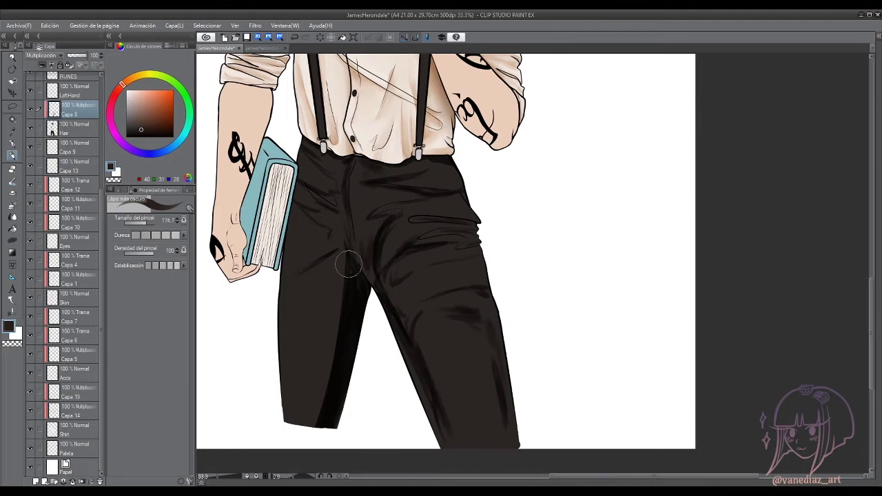
Try to soften the inner shadow of the leg beside the book by blending and erasing, undoing the attempts.
left_click_drag(348, 264, 318, 422)
key("j")
left_click_drag(335, 285, 302, 431)
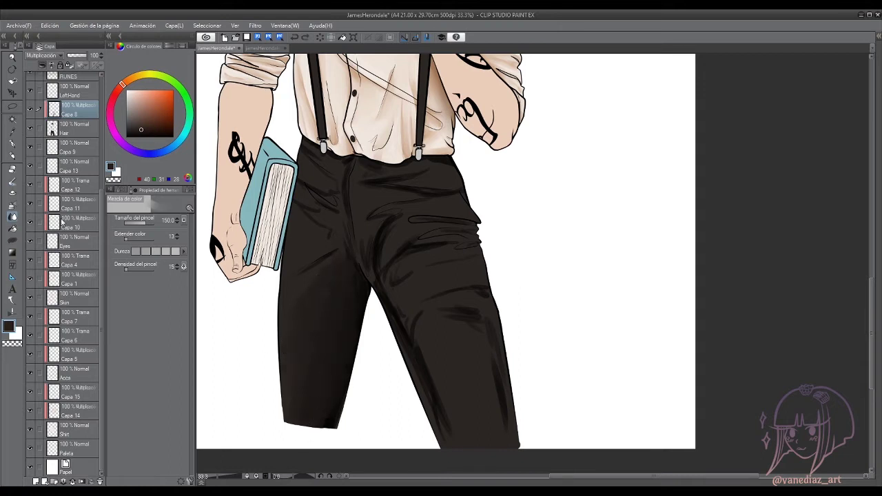
key("ctrl+z")
left_click(13, 180)
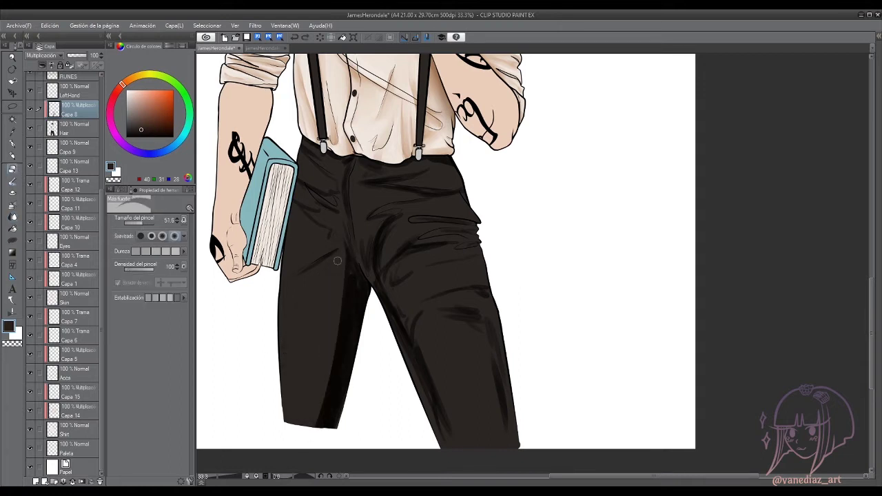
left_click_drag(336, 260, 315, 413)
key("ctrl+z")
Blend the pencilled shadows on both trouser legs with the colour mixing brush at sizes between 60.1 and 95.
left_click_drag(345, 349, 314, 413)
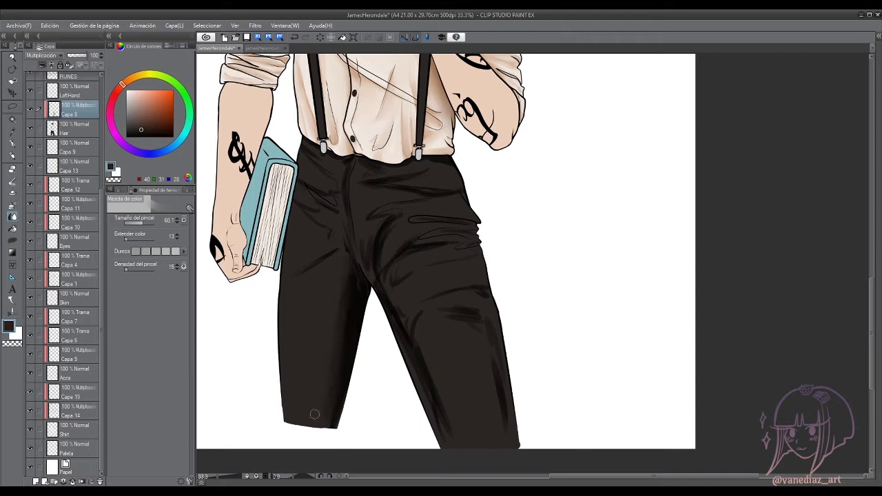
left_click_drag(177, 221, 533, 264)
mouse_move(415, 393)
left_mouse_down()
mouse_move(429, 336)
mouse_move(433, 388)
mouse_move(480, 334)
left_mouse_up()
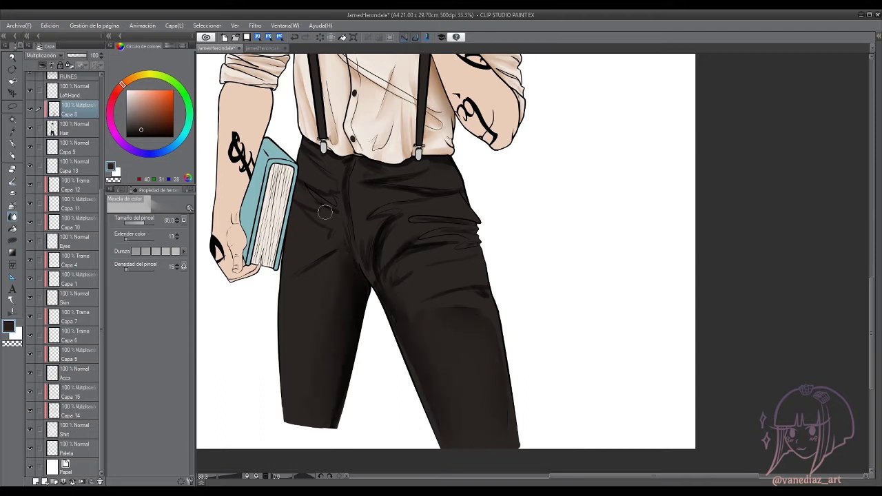
scroll(324, 165, "up", 2)
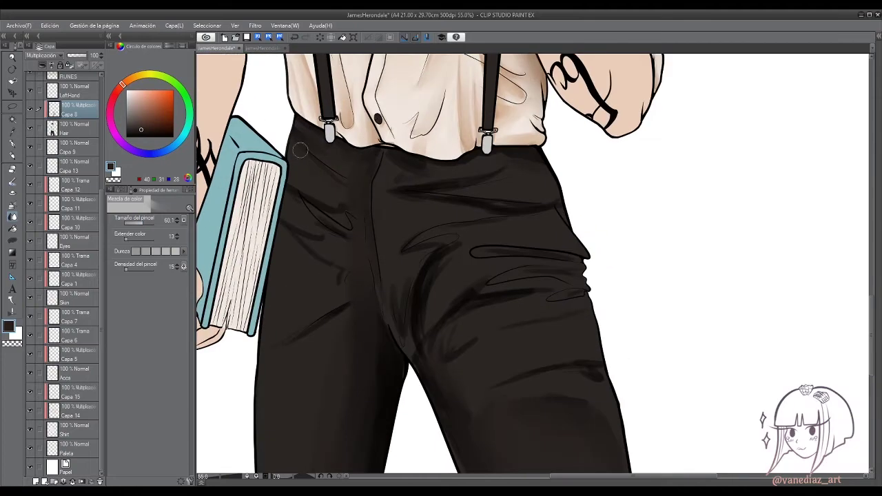
scroll(364, 310, "down", 3)
scroll(364, 310, "down", 2)
scroll(338, 323, "up", 4)
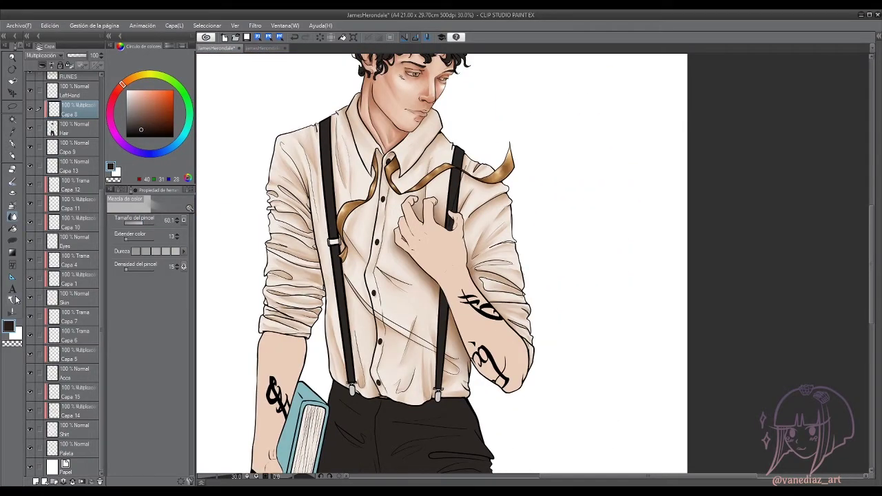
On Capa 8, pencil dark shadows at size 174.7 along the fly, the inner leg edge and the hip folds beside the book.
scroll(344, 236, "down", 4)
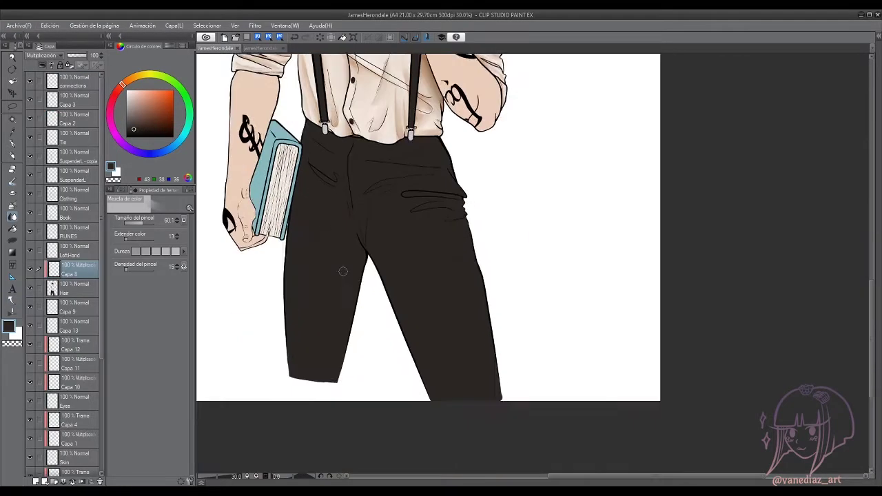
scroll(345, 237, "up", 1)
key("p")
scroll(345, 236, "up", 2)
left_click_drag(345, 206, 315, 230)
left_click_drag(324, 145, 315, 256)
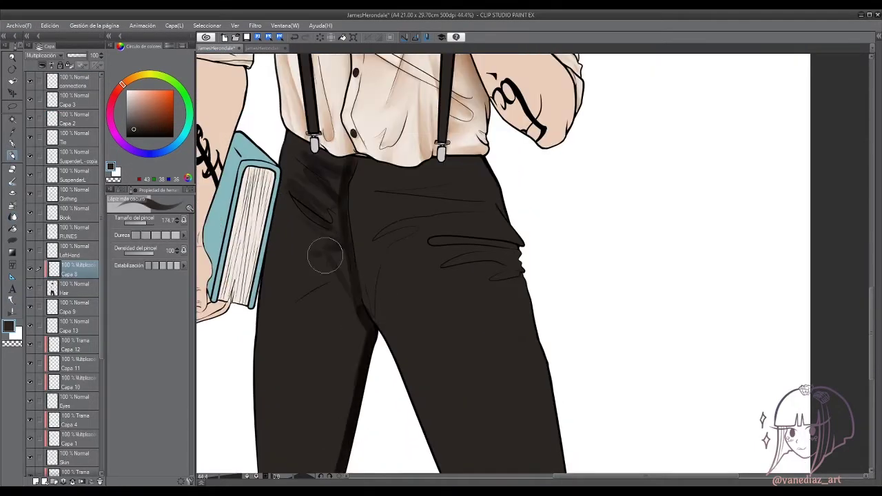
Pencil shadows on the creases of the other leg's hip, thigh and knee and down its inner edge.
mouse_move(371, 369)
left_mouse_down()
mouse_move(388, 293)
mouse_move(287, 299)
left_mouse_up()
mouse_move(290, 200)
left_mouse_down()
mouse_move(349, 260)
mouse_move(414, 235)
left_mouse_up()
left_click_drag(351, 350, 357, 309)
left_click_drag(383, 403, 364, 271)
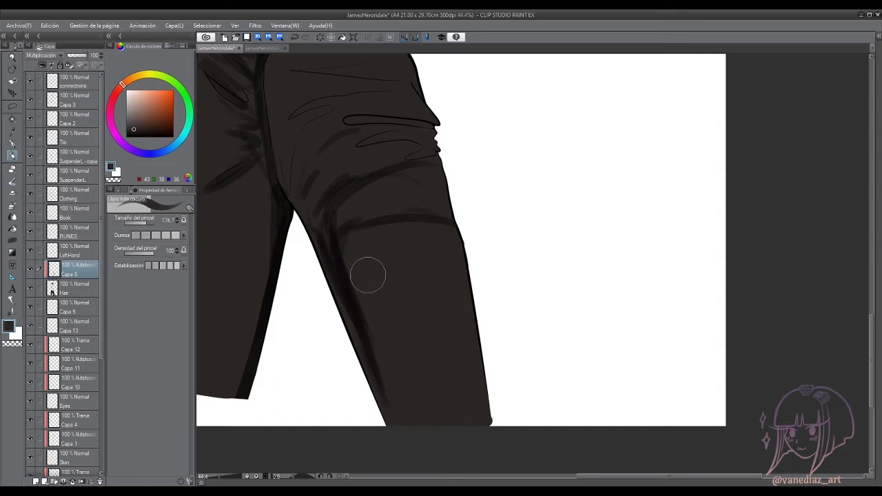
scroll(345, 220, "up", 3)
mouse_move(345, 207)
left_mouse_down()
mouse_move(312, 288)
mouse_move(394, 244)
left_mouse_up()
left_click_drag(428, 134, 317, 183)
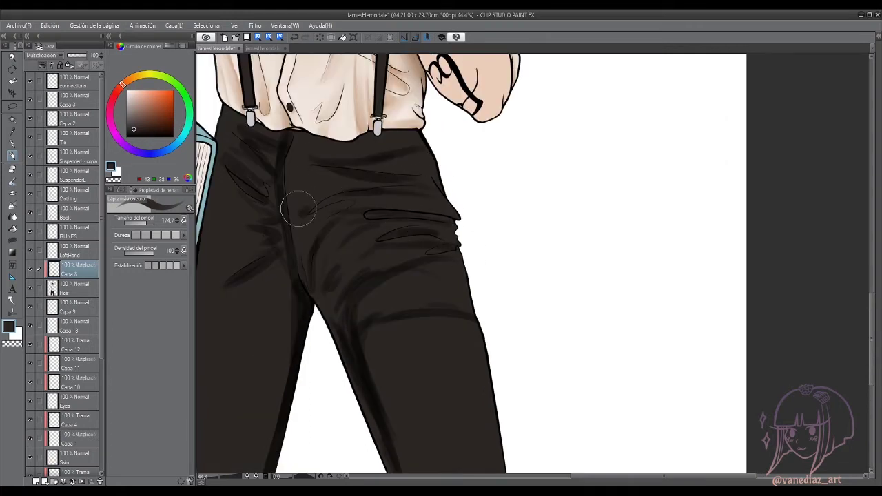
Extend the shadows along both trouser legs and blend them smooth with the colour mixing brush at size 128.8.
scroll(246, 226, "down", 3)
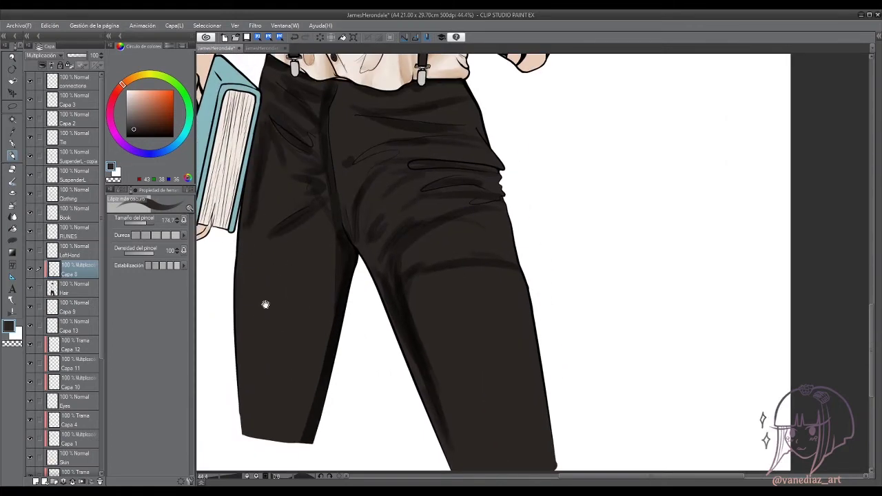
scroll(263, 241, "down", 1)
scroll(445, 407, "down", 1)
scroll(418, 187, "up", 3)
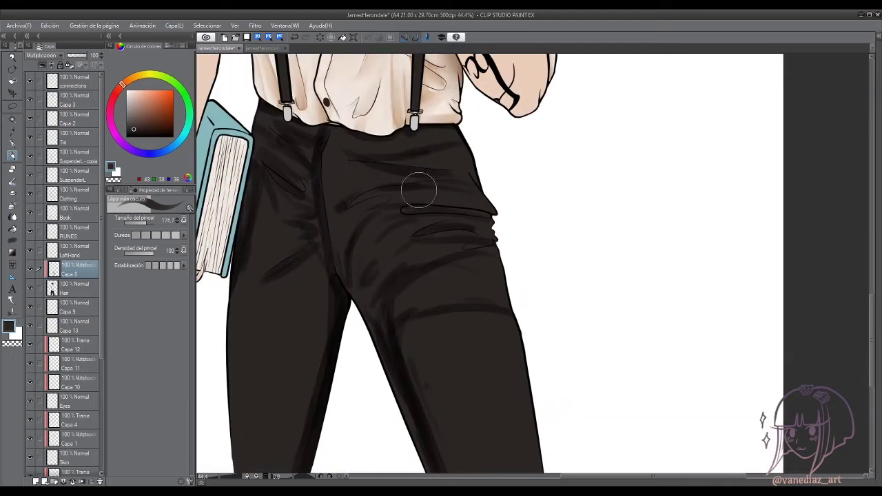
scroll(406, 250, "down", 2)
scroll(406, 250, "up", 1)
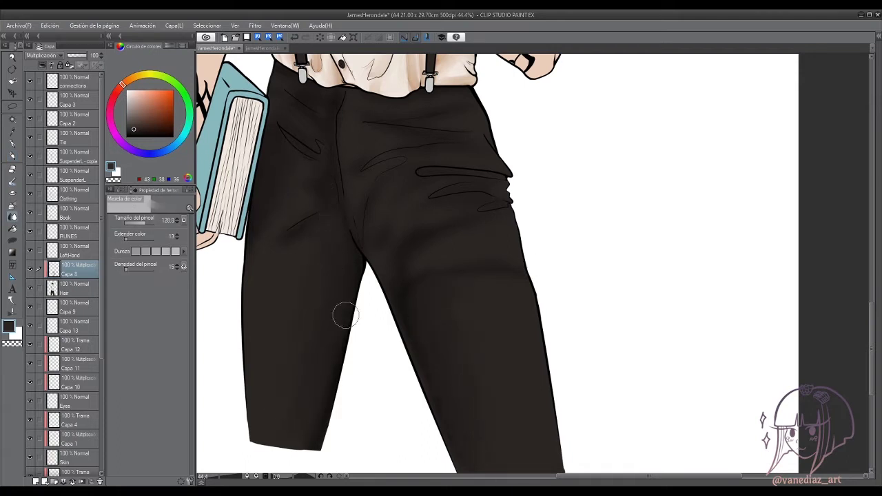
Add a new clipped layer above Capa 8, set it to Multiply, and sample a darker trouser shade for the pencil.
left_click(12, 155)
key("ctrl+shift+n")
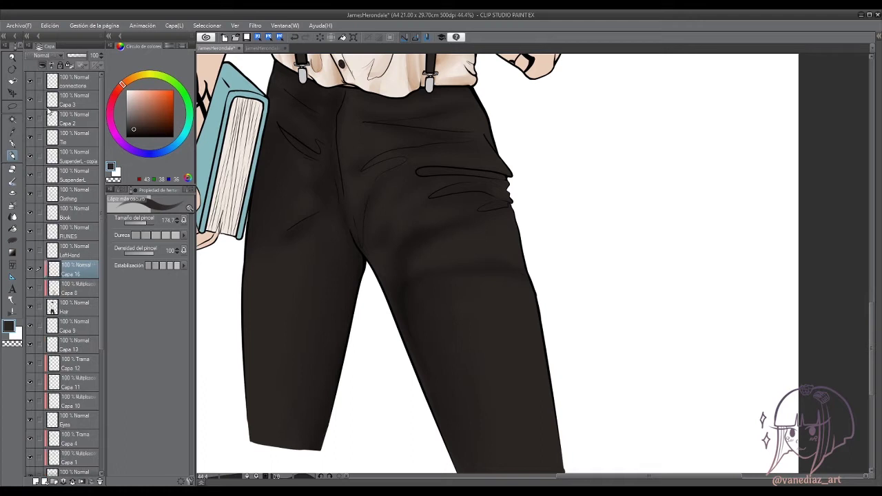
left_click(344, 246, "alt")
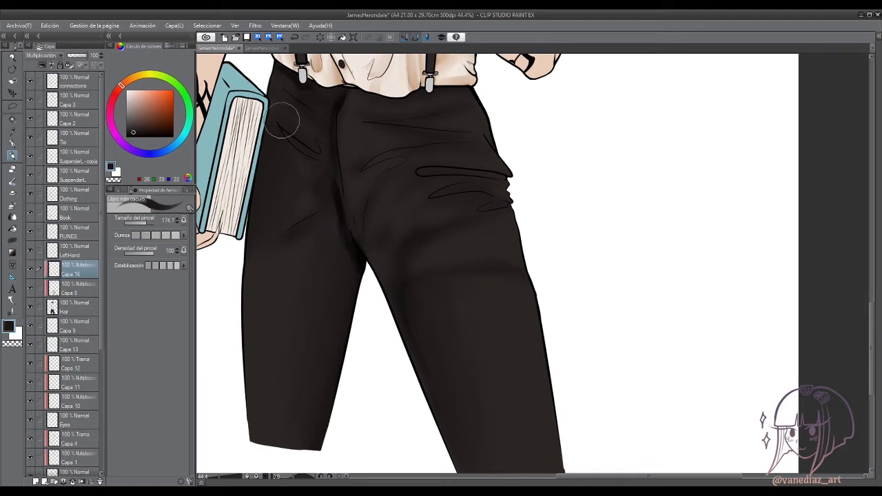
Draw narrow dark creases along the fly and across the hip and upper thigh beside the book with the pencil at size 51.6.
mouse_move(283, 120)
left_mouse_down()
mouse_move(310, 119)
mouse_move(331, 88)
left_mouse_up()
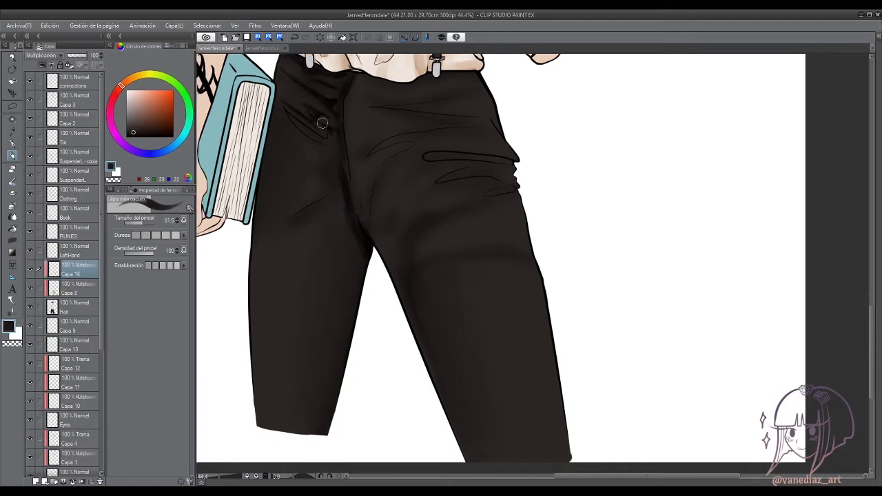
left_click_drag(322, 123, 284, 83)
left_click_drag(287, 94, 284, 82)
mouse_move(312, 111)
left_mouse_down()
mouse_move(305, 133)
mouse_move(263, 164)
mouse_move(353, 208)
left_mouse_up()
Blend the dark creases on the hip and thigh beside the book with the colour mixing brush at size 60.1.
key("j")
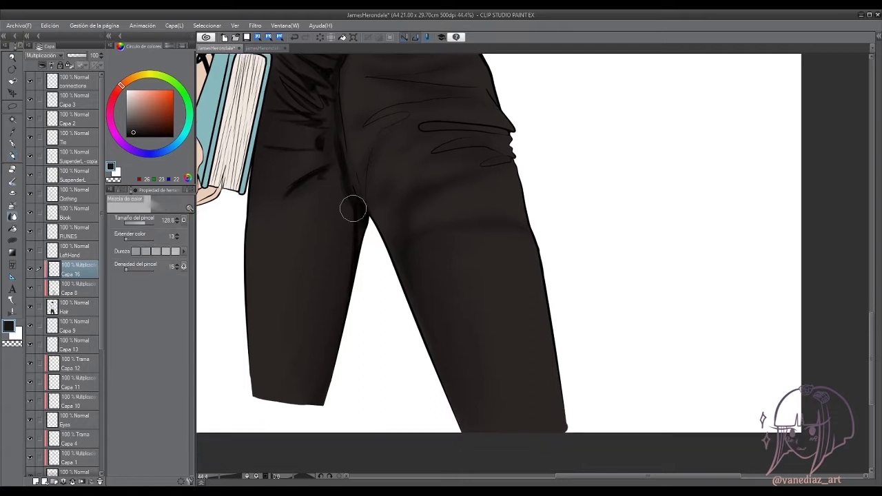
left_click(210, 196, "alt")
key("p")
scroll(272, 172, "up", 3)
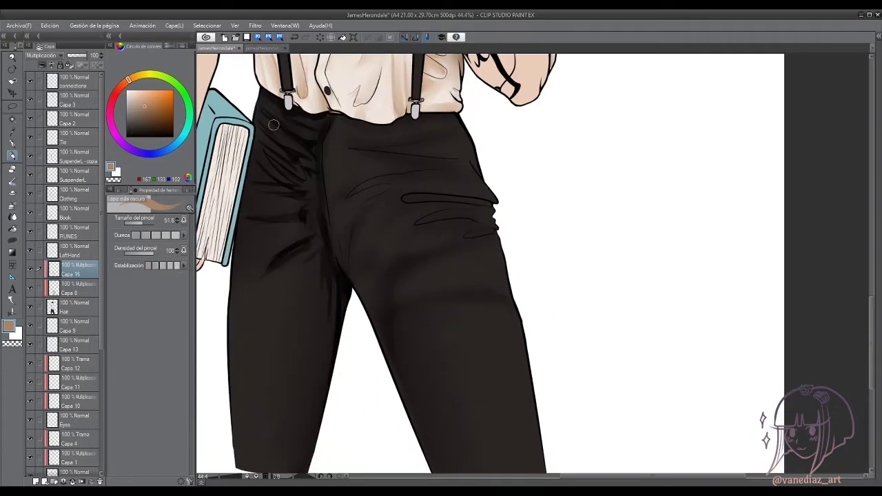
scroll(273, 124, "down", 2)
key("j")
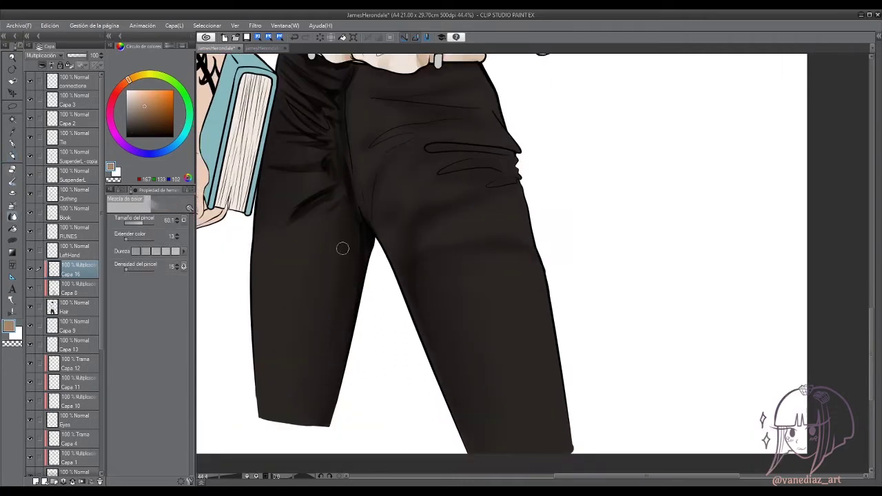
scroll(312, 211, "up", 3)
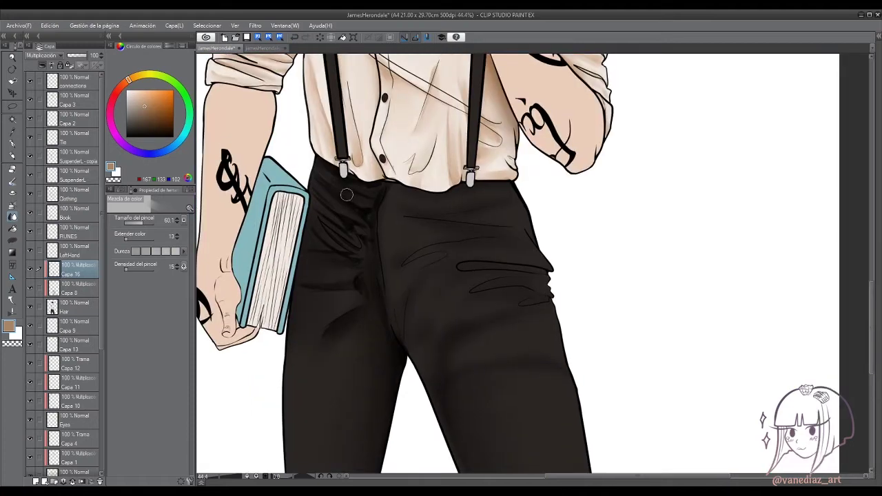
Sample a dark brown from the trousers and soften the remaining creases between the fly and the book.
key("p")
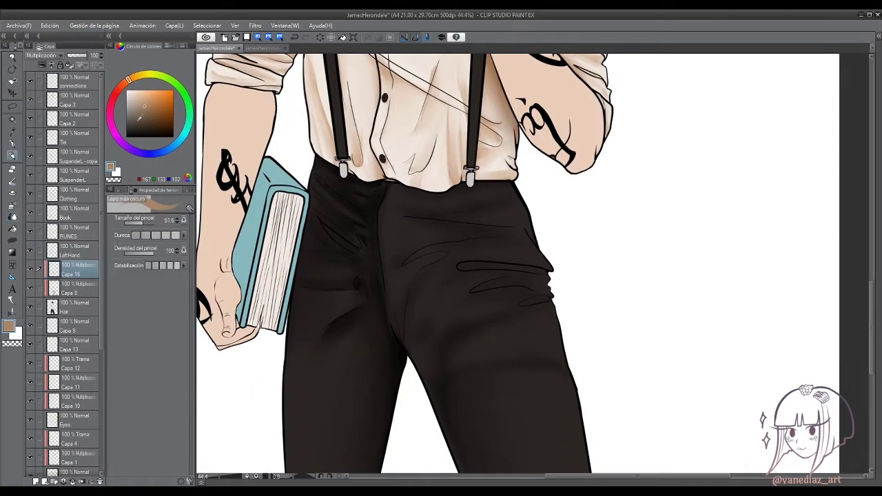
left_click(365, 275, "alt")
scroll(366, 275, "down", 2)
left_click(12, 217)
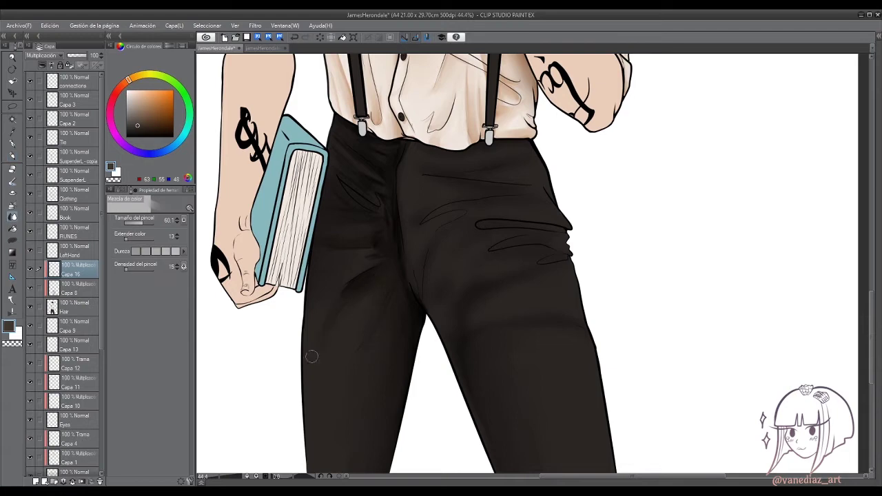
left_click_drag(316, 290, 241, 358)
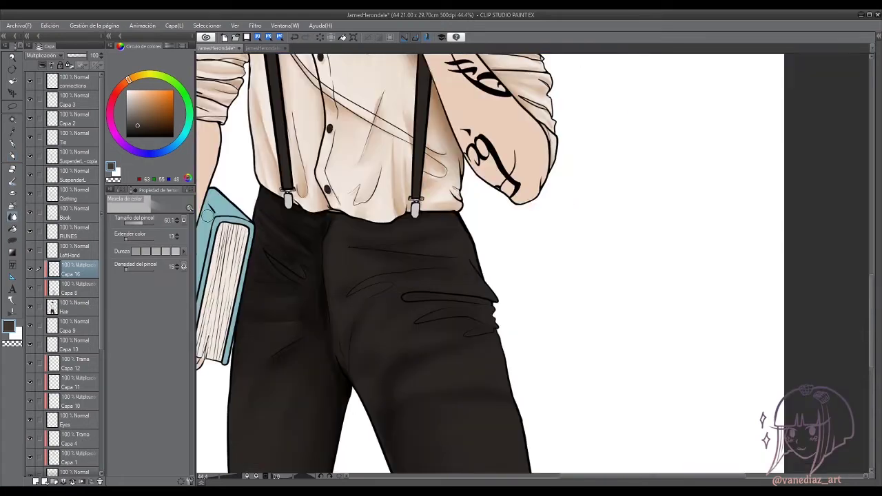
Pencil thin creases at size 51.6 across the other leg's thigh and knee and down its inner edge.
key("p")
scroll(375, 309, "down", 5)
mouse_move(441, 200)
left_mouse_down()
mouse_move(354, 236)
mouse_move(475, 279)
left_mouse_up()
left_click_drag(317, 224, 357, 310)
left_click_drag(386, 235, 368, 309)
mouse_move(428, 272)
left_mouse_down()
mouse_move(500, 276)
mouse_move(417, 291)
left_mouse_up()
left_click_drag(414, 289, 383, 355)
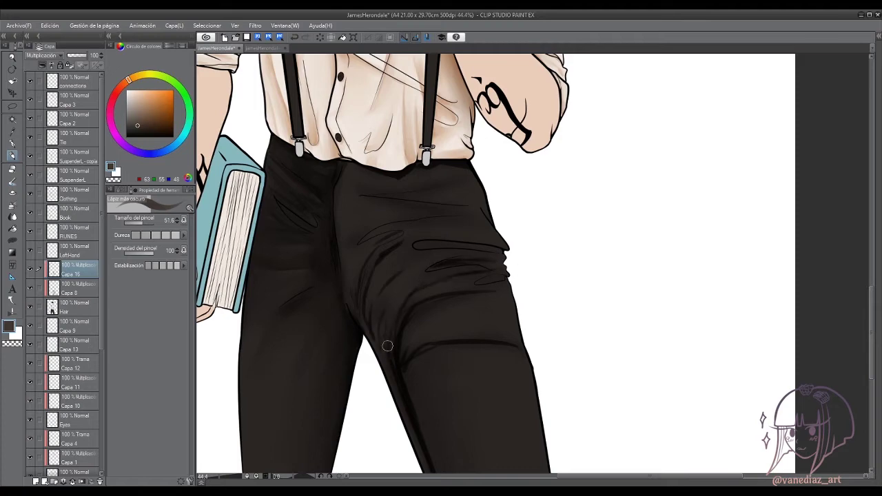
Add more dark crease strokes below the waistband, around the pocket fold and near the crotch on the same leg.
left_click_drag(386, 303, 392, 355)
left_click_drag(454, 231, 355, 247)
left_click_drag(472, 255, 375, 272)
mouse_move(397, 255)
left_mouse_down()
mouse_move(365, 262)
mouse_move(353, 322)
left_mouse_up()
left_click_drag(396, 262, 348, 274)
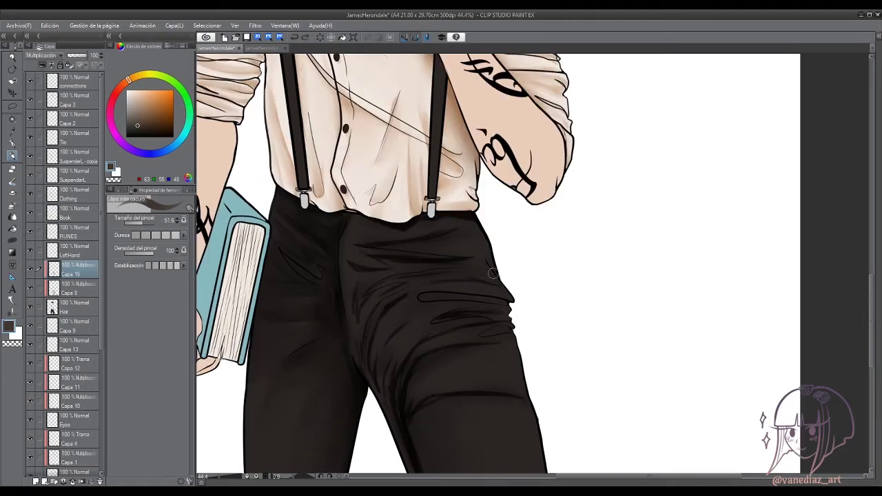
Blend the creases on the hip, thigh and knee of that leg with the colour mixing brush at size 60.1.
key("j")
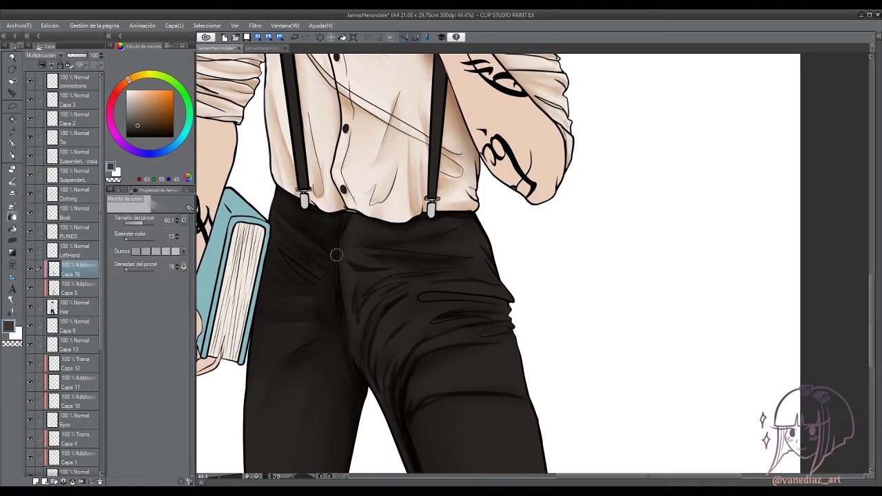
scroll(462, 284, "down", 3)
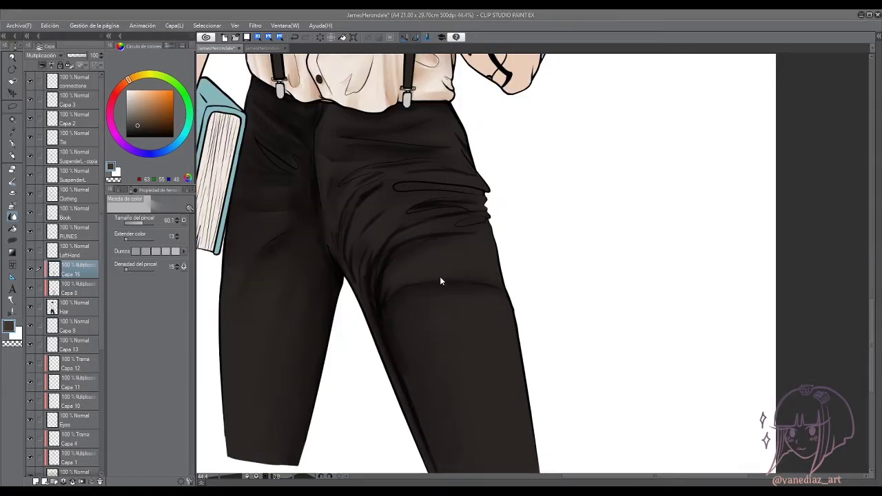
scroll(421, 348, "down", 2)
scroll(420, 353, "up", 3)
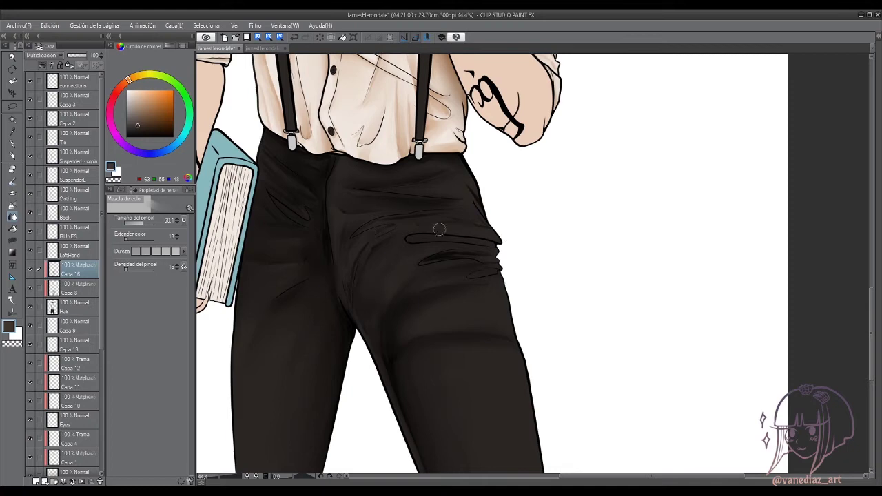
scroll(386, 272, "down", 3)
scroll(354, 252, "up", 4)
key("p")
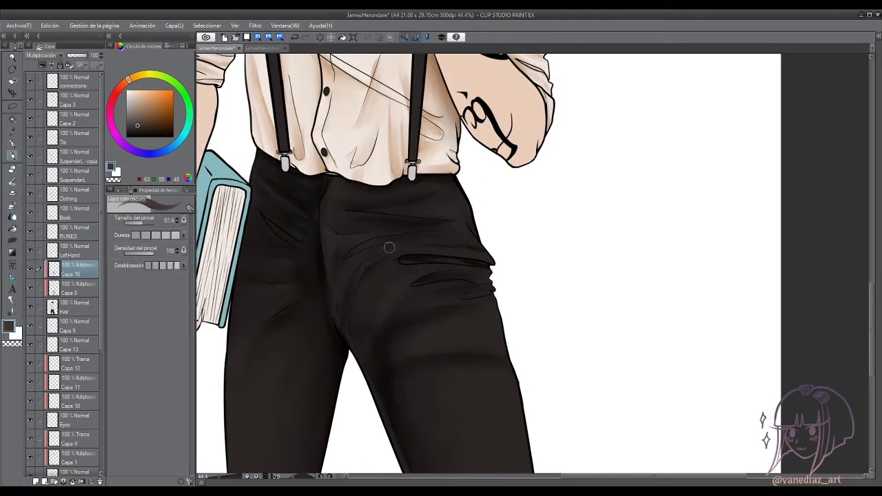
Pencil a broad brown shadow at size 95 down the lower part of the book-side trouser leg.
key("j")
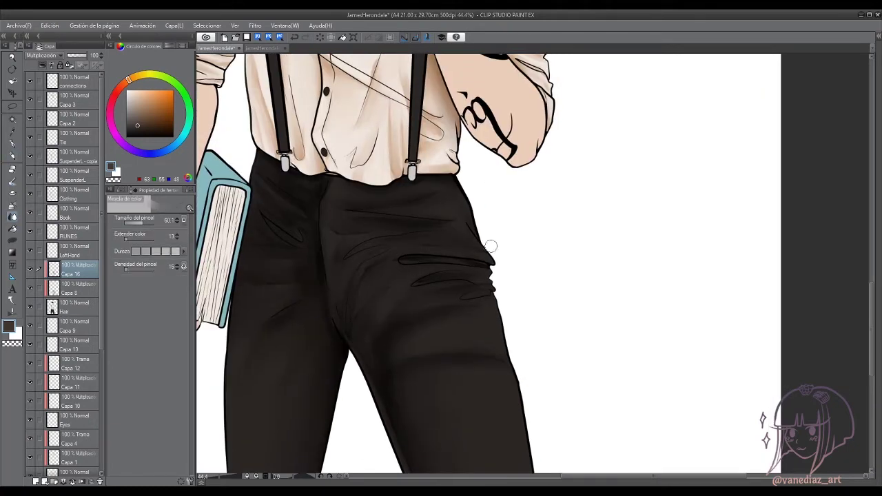
scroll(377, 286, "down", 2)
scroll(331, 301, "up", 2)
key("b")
left_click_drag(338, 279, 321, 409)
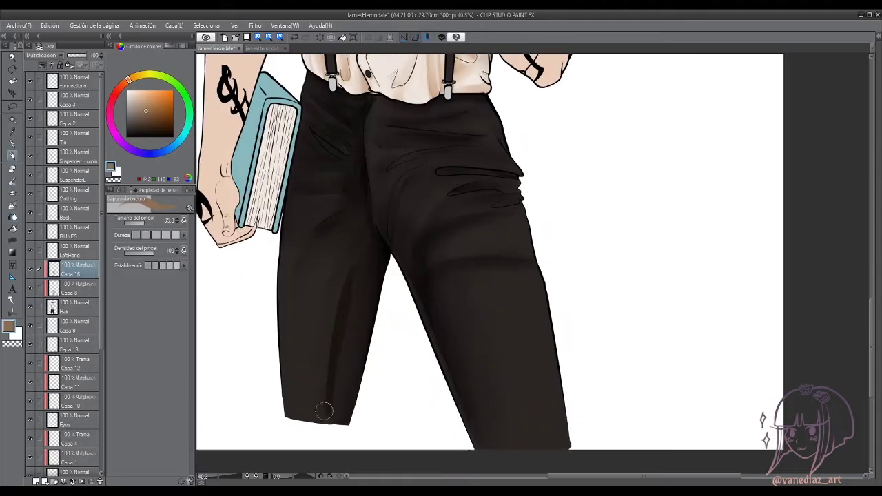
left_click_drag(324, 351, 297, 417)
Pencil broad brown shadows at size 95 across the other leg's thigh fold and down its inner side.
scroll(444, 387, "down", 1)
left_click_drag(444, 387, 413, 317)
mouse_move(406, 269)
left_mouse_down()
mouse_move(455, 259)
mouse_move(423, 348)
left_mouse_up()
left_click_drag(465, 222, 425, 319)
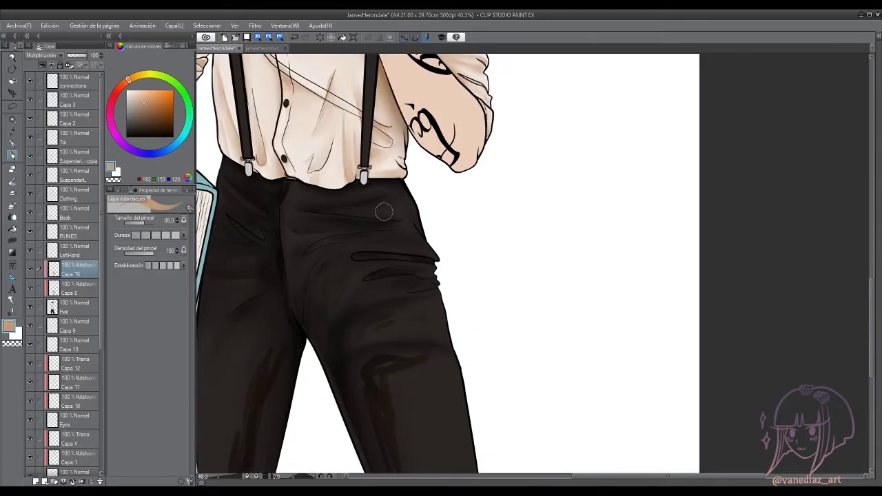
Blend the broad shadows on both trouser legs with the colour mixing brush at size 150.
left_click(5, 219)
left_click_drag(247, 396, 282, 317)
left_click_drag(309, 270, 283, 370)
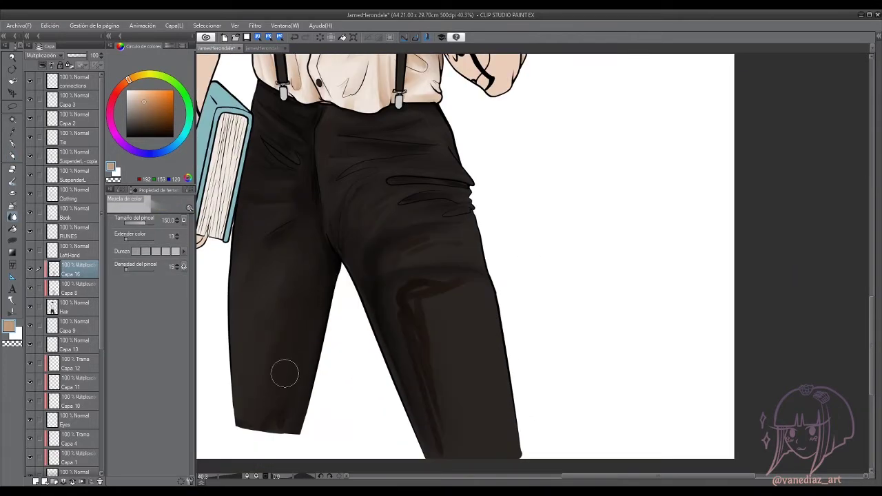
left_click_drag(372, 261, 415, 407)
left_click_drag(404, 320, 435, 347)
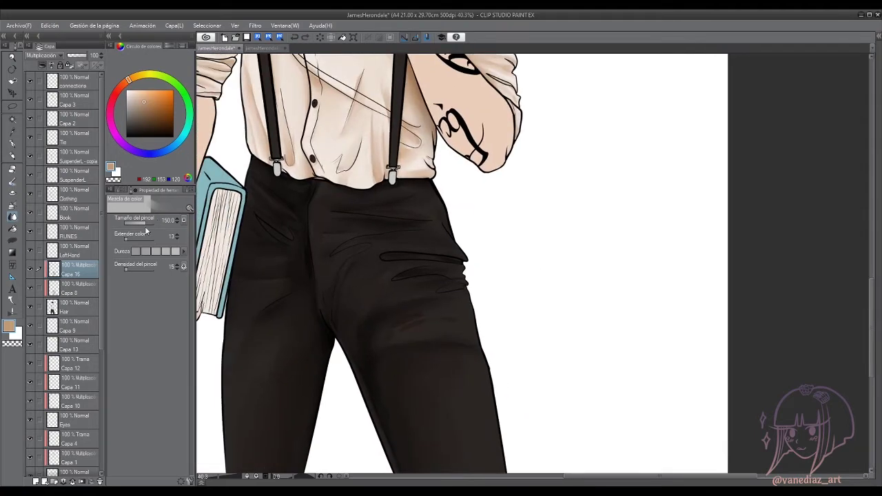
Sample browns to deepen the shading below the waistband and across the outer thigh, blending with the colour mixing brush at size 60.1.
left_click(349, 198, "alt")
key("p")
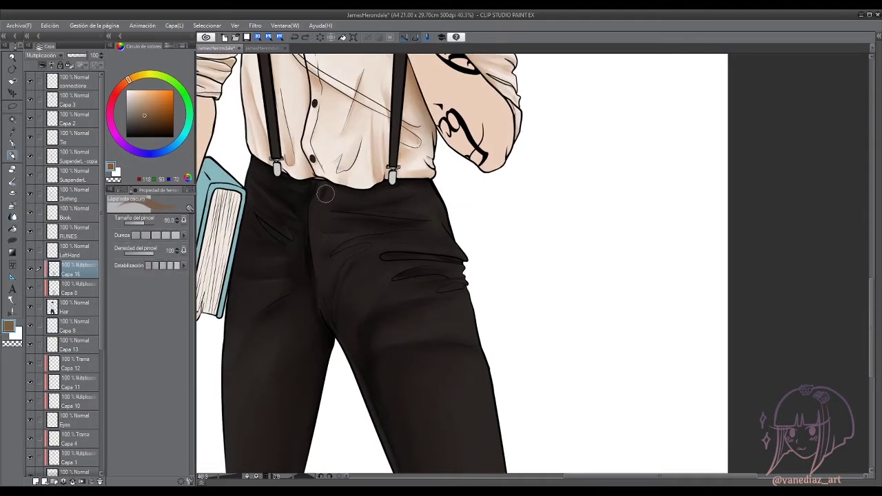
key("j")
left_click(328, 190, "alt")
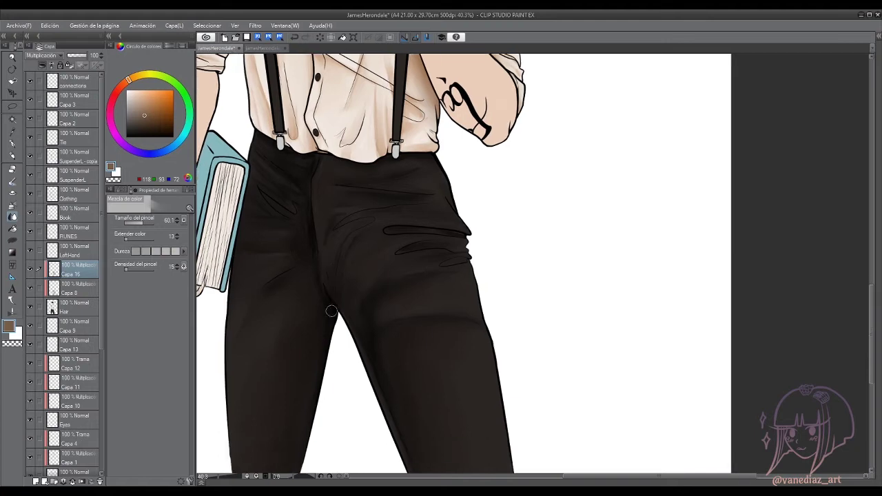
scroll(413, 276, "down", 3)
scroll(414, 206, "up", 4)
mouse_move(417, 260)
left_mouse_down()
mouse_move(306, 270)
mouse_move(404, 255)
left_mouse_up()
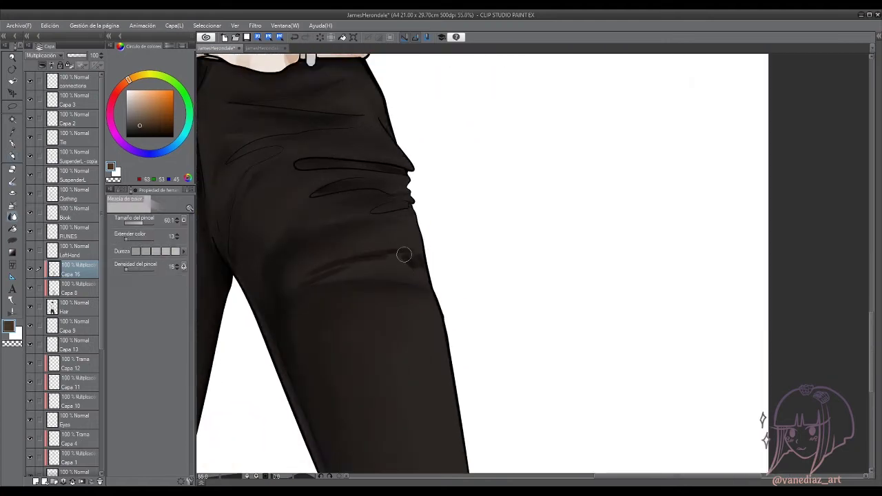
Add a clipped Trama layer and pencil thin highlights along the fly, waistband and hip folds with a sampled brown.
scroll(301, 287, "down", 2)
scroll(414, 241, "up", 1)
key("ctrl+shift+n")
left_click(352, 163, "alt")
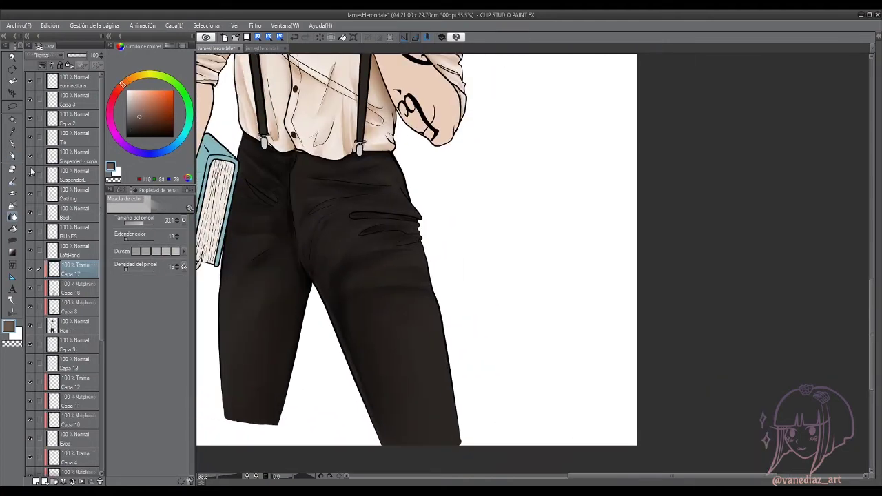
key("p")
left_click(133, 222)
left_click_drag(324, 168, 381, 162)
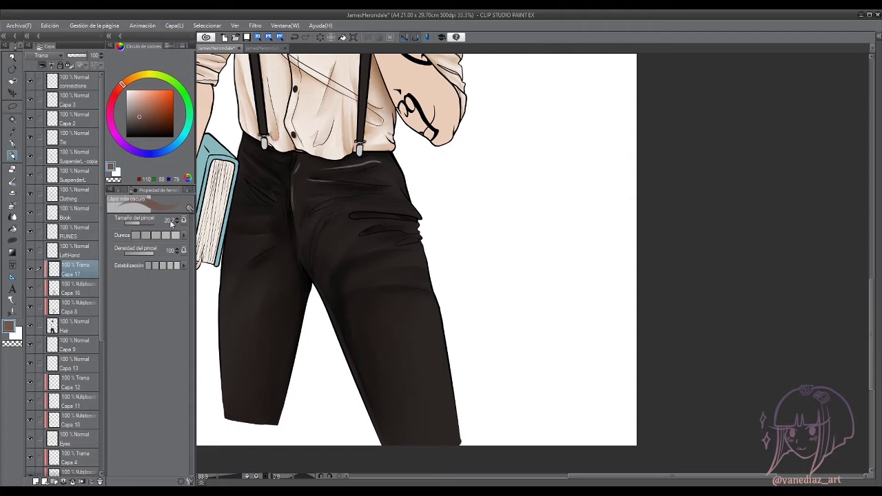
left_click_drag(381, 199, 370, 190)
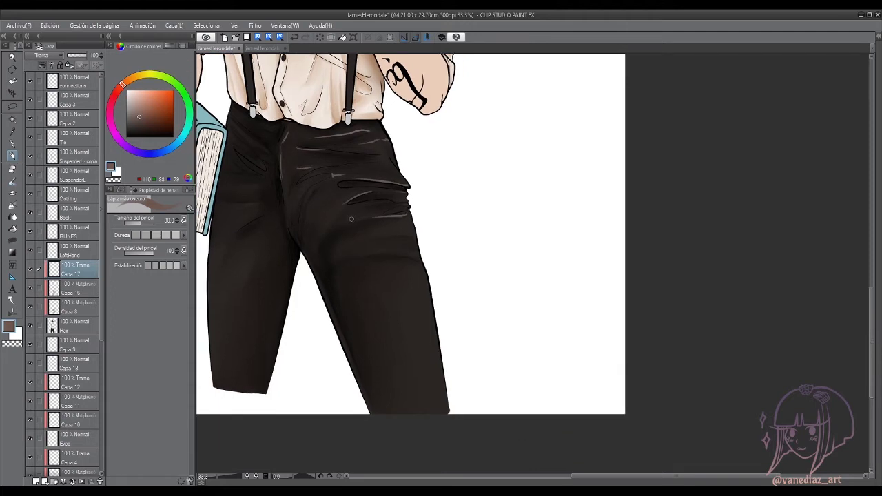
Pencil highlights on both legs' folds at size 30 and a broad one down the outer lower leg at size 174.7.
left_click_drag(396, 341, 386, 297)
left_click_drag(419, 262, 417, 365)
mouse_move(414, 275)
left_mouse_down()
mouse_move(408, 312)
mouse_move(460, 419)
left_mouse_up()
key("ctrl+z")
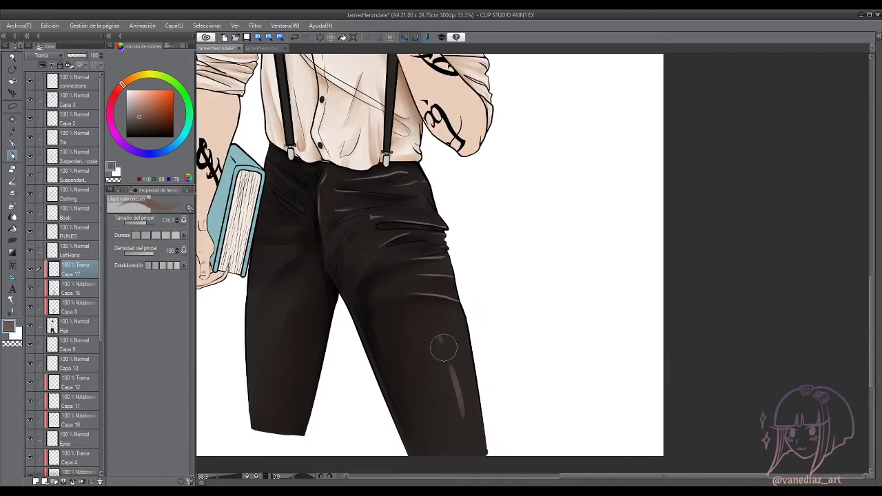
left_click_drag(443, 348, 455, 417)
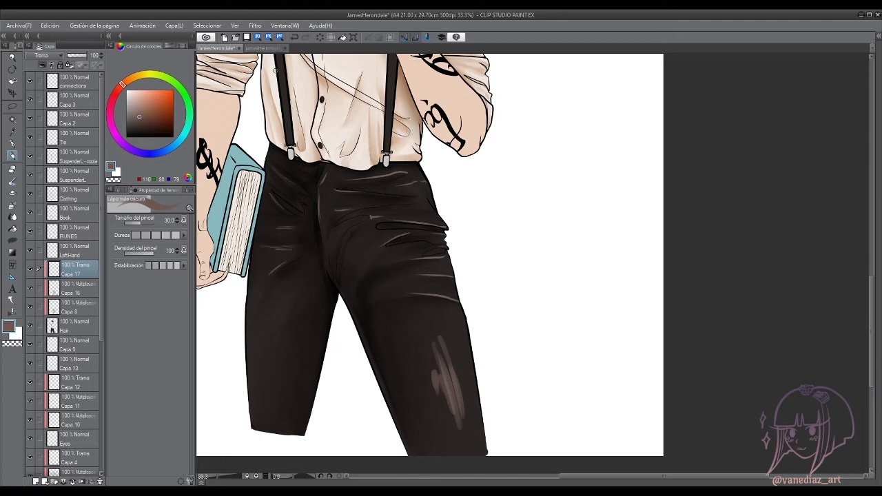
Blend the trouser highlights with the colour mixing brush, using size 128.8 for the broad lower-leg highlight.
key("Tab")
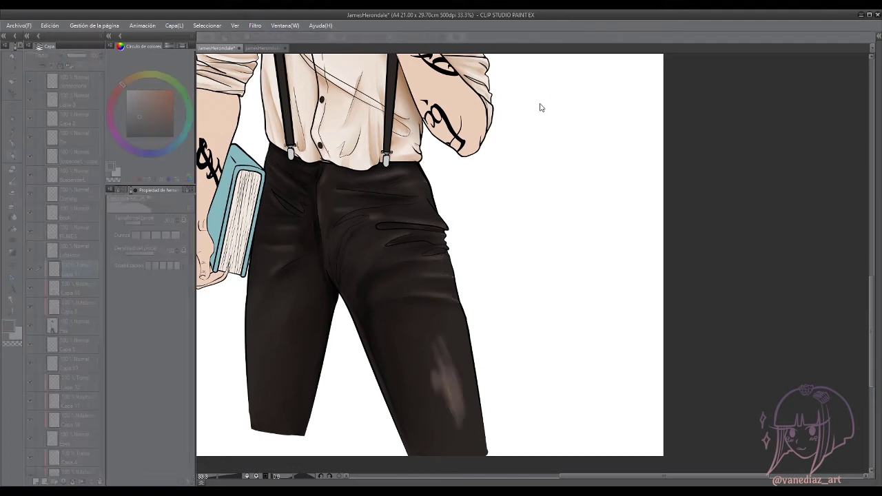
key("Tab")
key("j")
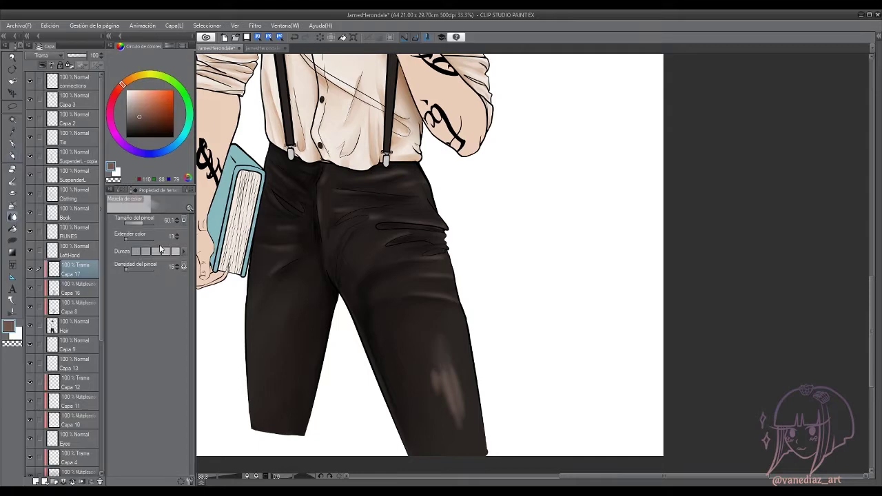
mouse_move(445, 364)
left_mouse_down()
mouse_move(449, 345)
mouse_move(427, 381)
left_mouse_up()
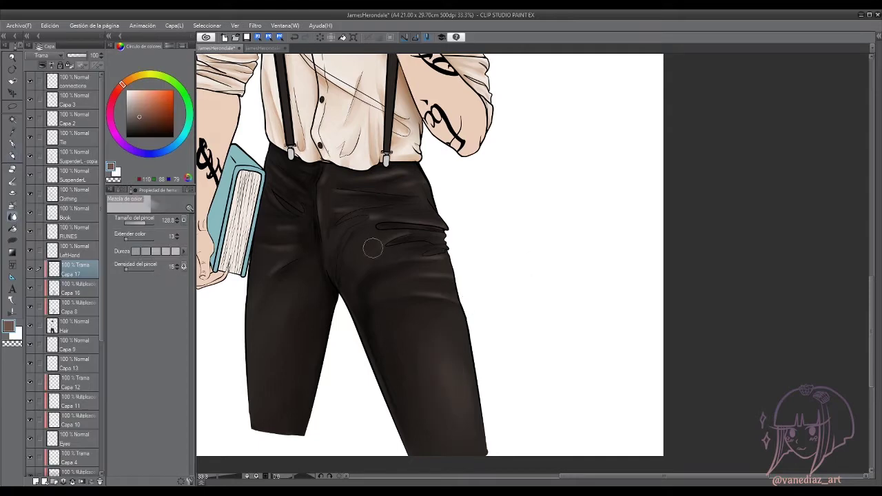
scroll(405, 234, "up", 6)
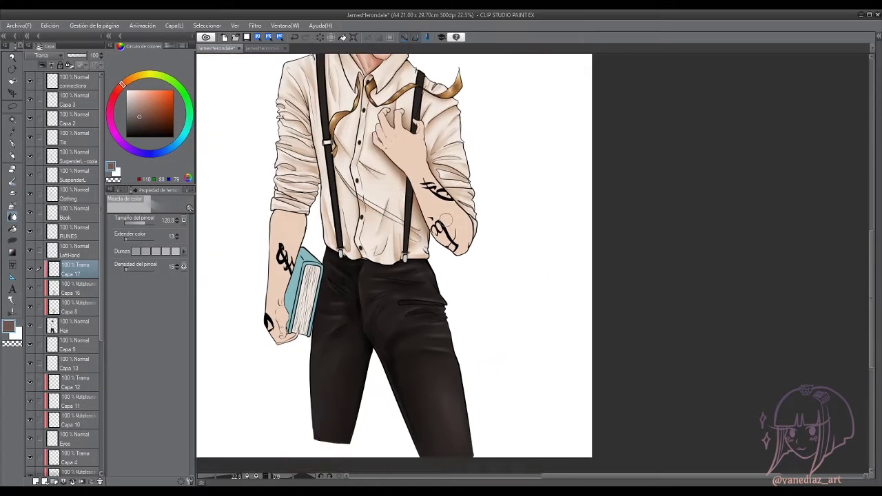
Sample a light skin brown, pencil small highlights on the shirt buttons and blend them at size 15.3.
key("p")
scroll(321, 213, "up", 7)
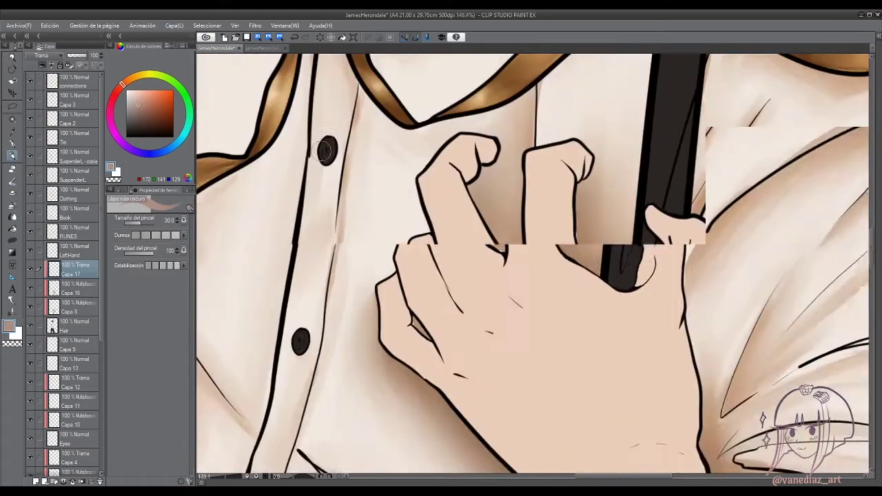
left_click(531, 264, "alt")
scroll(324, 208, "down", 10)
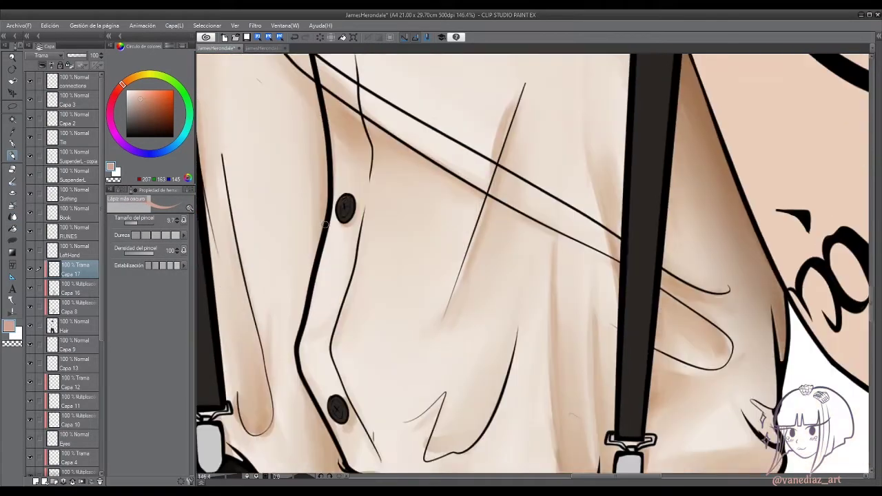
key("j")
scroll(313, 291, "up", 8)
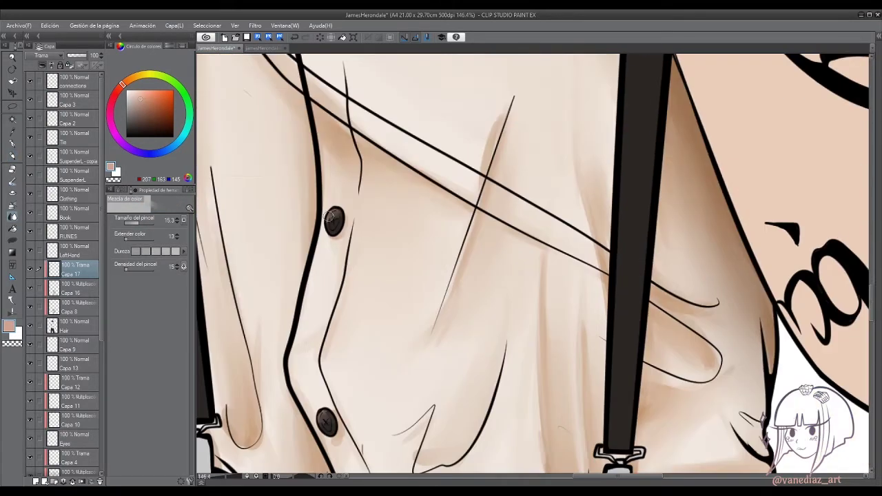
scroll(317, 234, "down", 5)
scroll(441, 276, "up", 1)
scroll(441, 276, "down", 8)
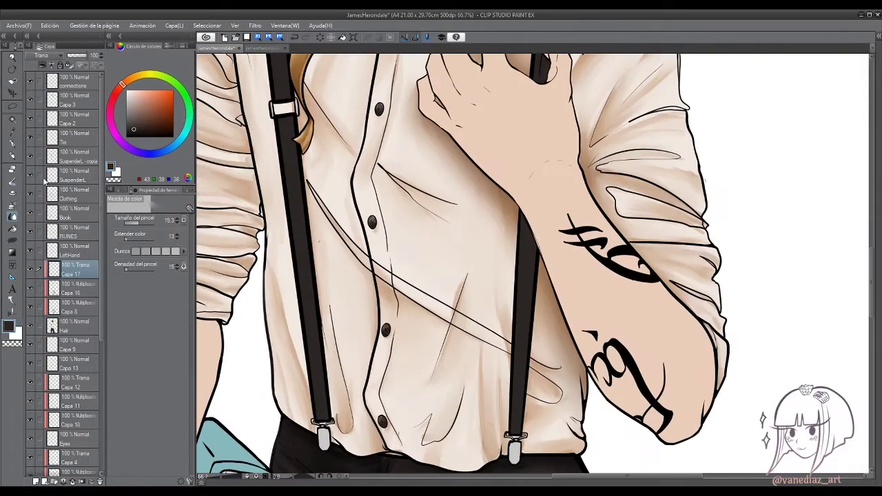
Try shading the book-side suspender on layer Capa 8 with dark pencil strokes at size 8.3, softened at size 15.3.
key("p")
scroll(442, 275, "up", 6)
scroll(259, 274, "up", 2)
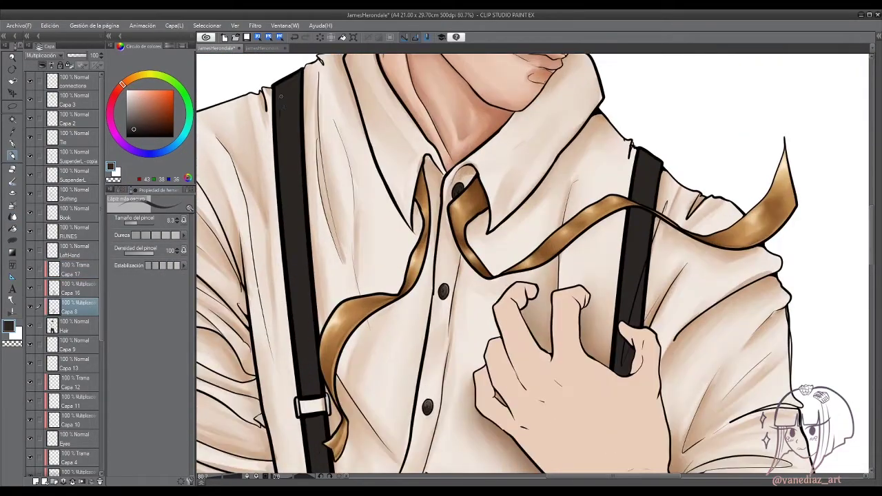
left_click(12, 216)
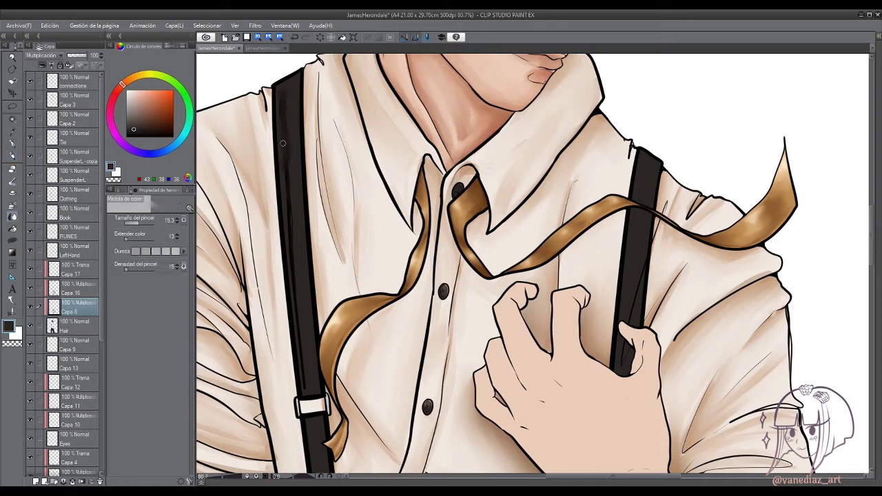
key("p")
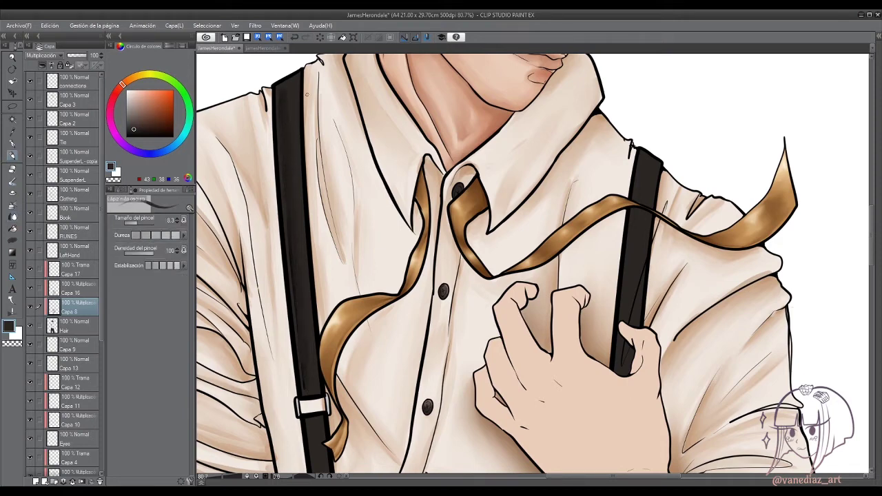
scroll(302, 275, "down", 1)
key("j")
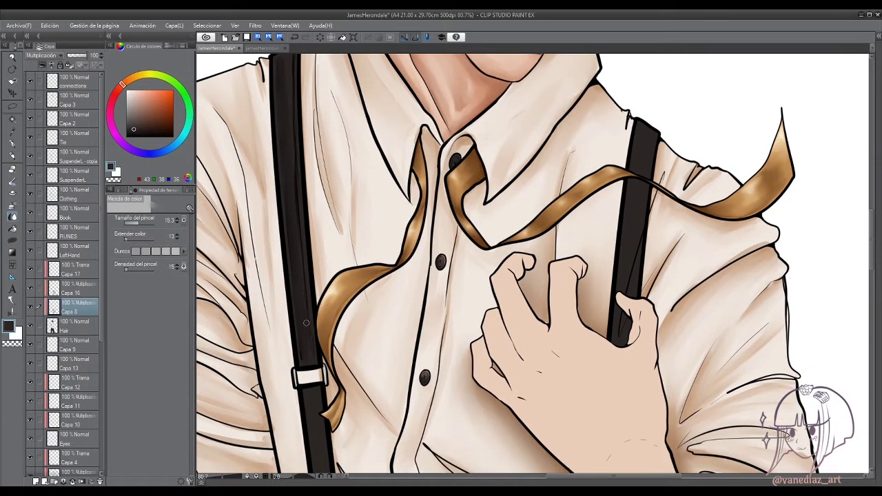
Erase the trial shading from the book-side suspender with the eraser at size 150.
scroll(301, 299, "up", 4)
scroll(294, 267, "down", 2)
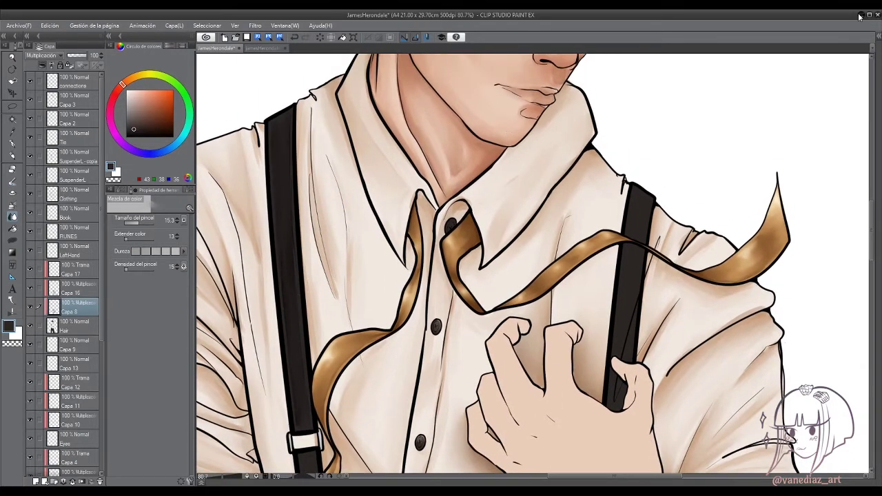
scroll(772, 144, "down", 4)
scroll(772, 145, "up", 3)
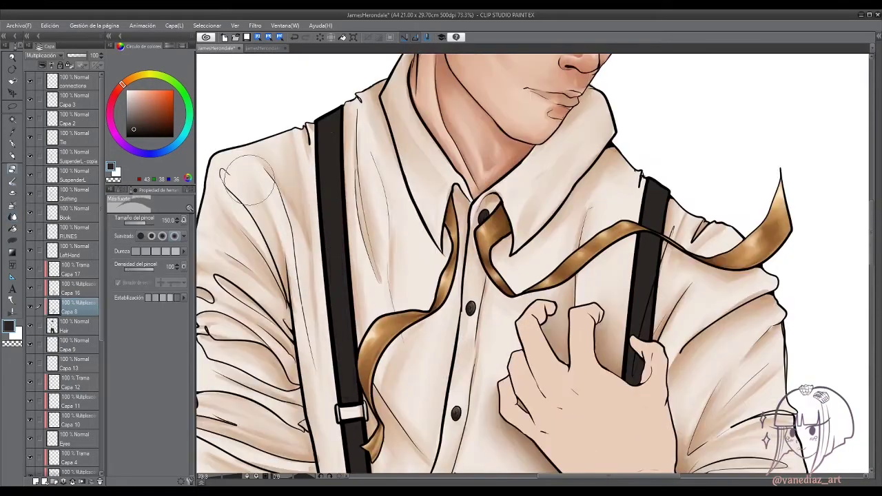
Pencil dark shadows at size 17.8 along the edges of the book-side suspender above its buckle.
key("p")
scroll(329, 168, "up", 2)
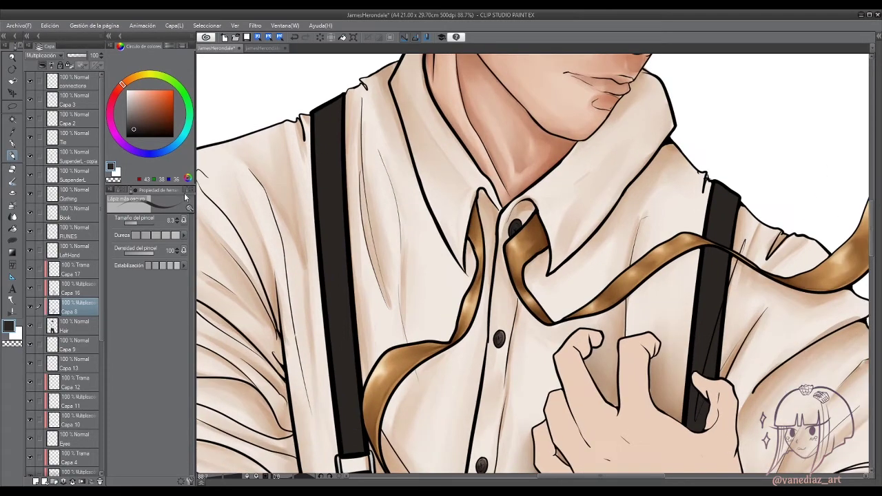
key("j")
left_click_drag(341, 97, 357, 382)
scroll(311, 338, "down", 2)
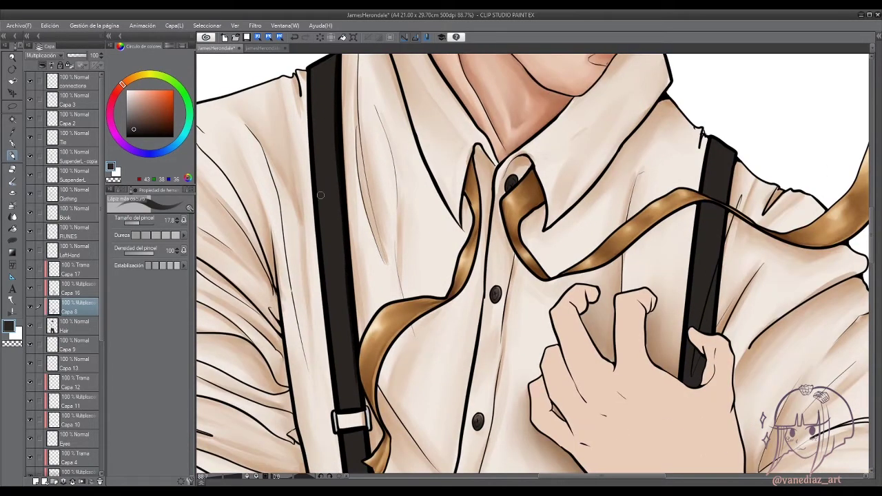
scroll(321, 196, "up", 2)
left_click_drag(326, 142, 343, 419)
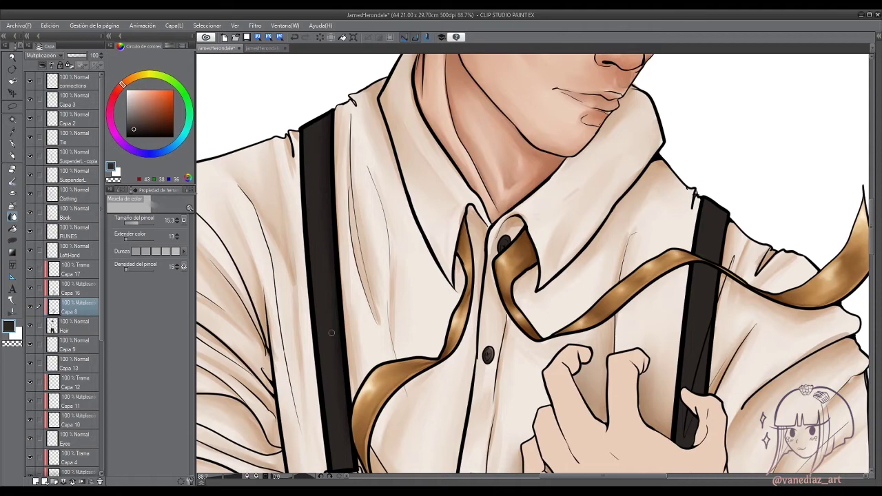
Blend the upper suspender's shadows from the shoulder to the buckle with the colour mixing brush at size 15.3.
left_click_drag(331, 333, 311, 317)
left_click_drag(290, 124, 301, 36)
key("p")
left_click(12, 216)
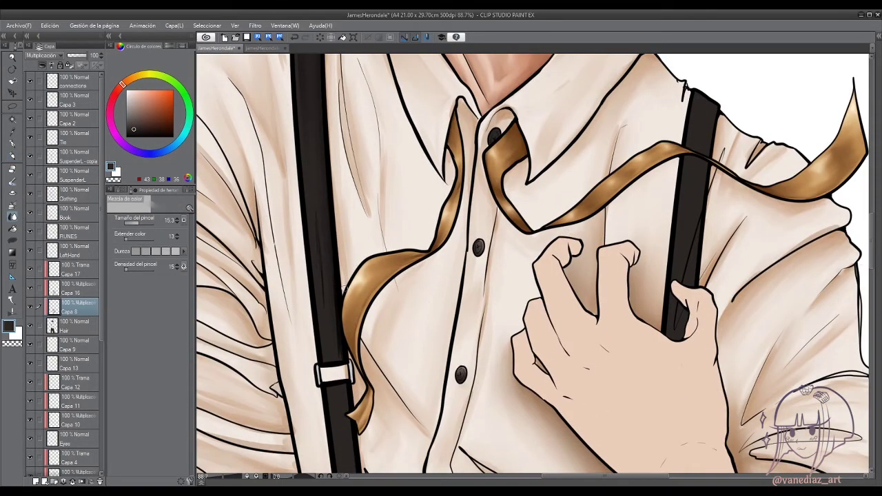
Pencil dark shadows along the book-side suspender below its buckle at size 17.8 and blend them at size 15.3.
scroll(483, 276, "down", 3)
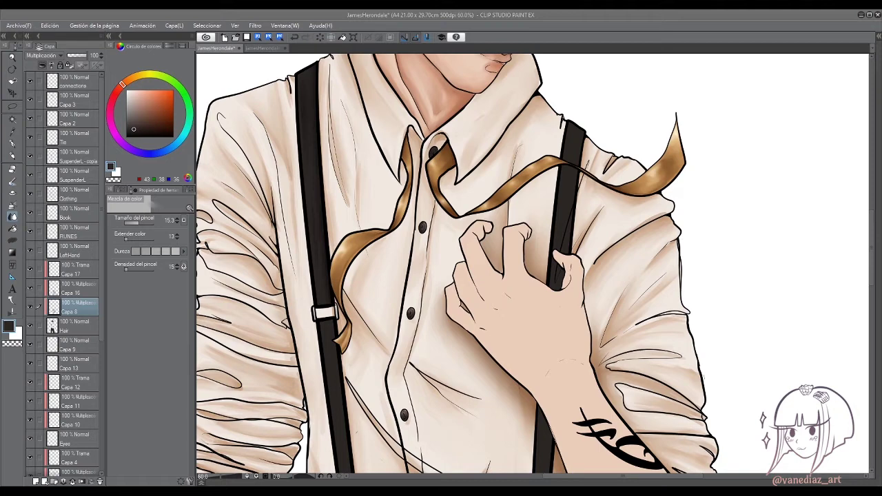
scroll(448, 276, "down", 5)
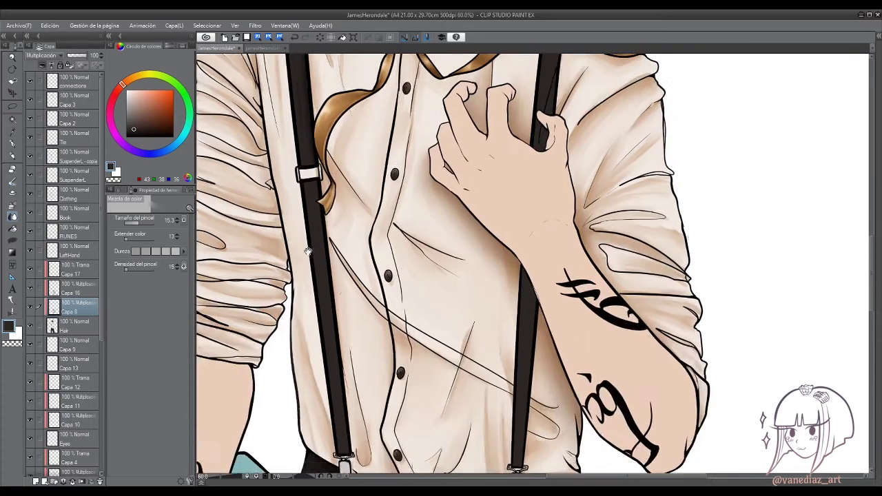
key("p")
key("j")
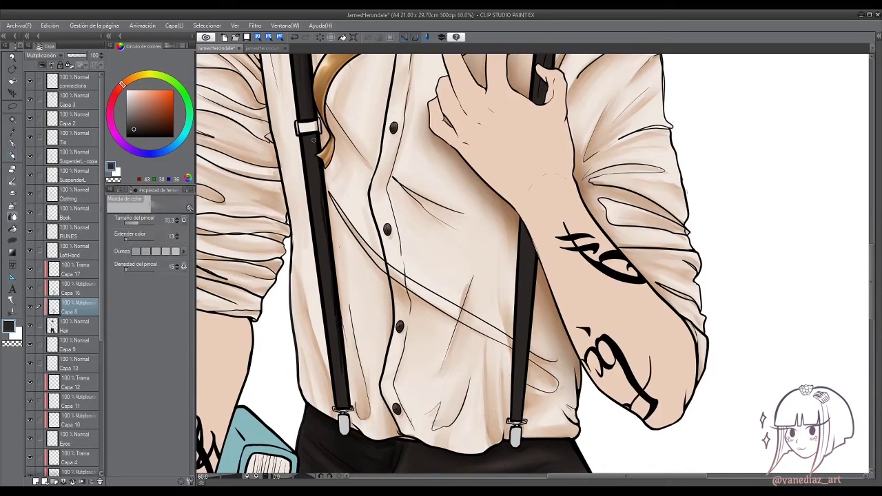
Shade the shirt along the book-side suspender with sampled tan pencil strokes at size 51.6, blended at size 15.3.
left_click(326, 209, "alt")
key("p")
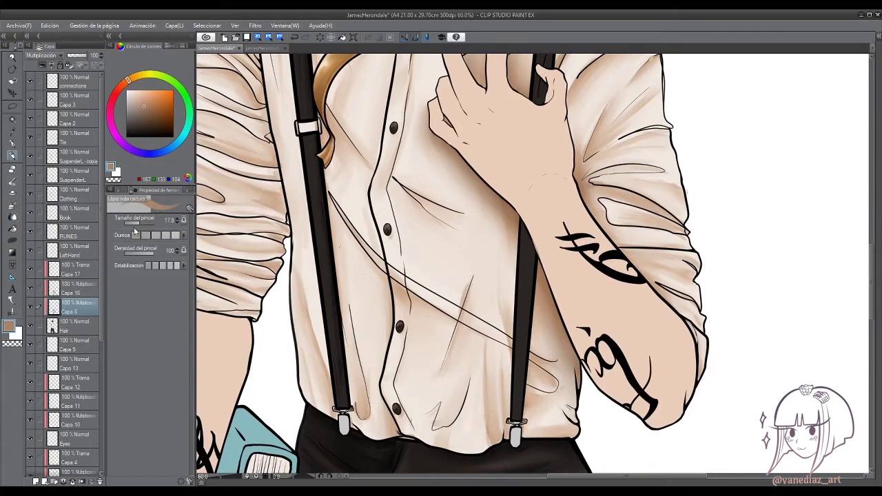
left_click(297, 173, "alt")
scroll(351, 369, "up", 7)
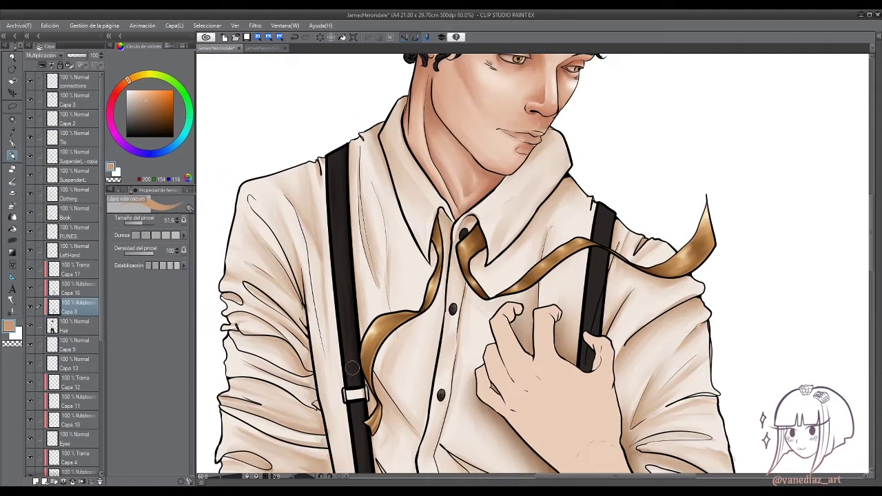
key("j")
scroll(346, 355, "down", 6)
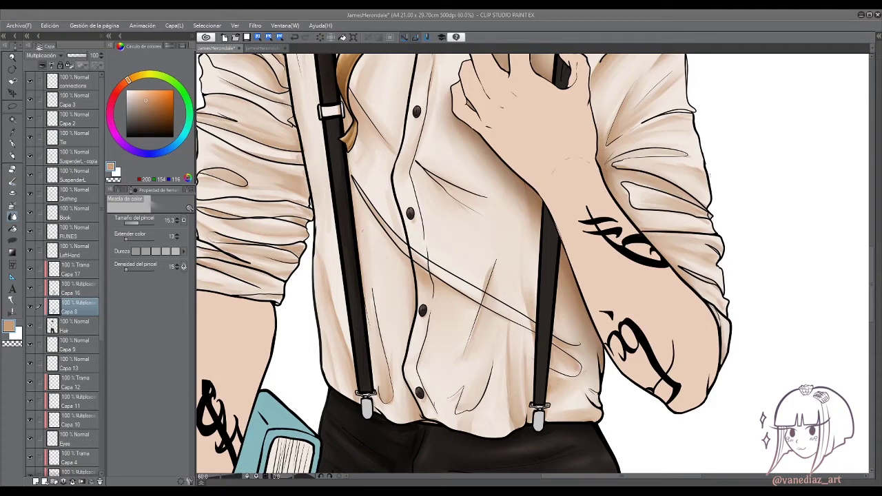
Erase the stray line across the hand-held suspender on the Clothing layer, and shade that suspender dark on Capa 8 at size 51.6.
scroll(439, 162, "up", 6)
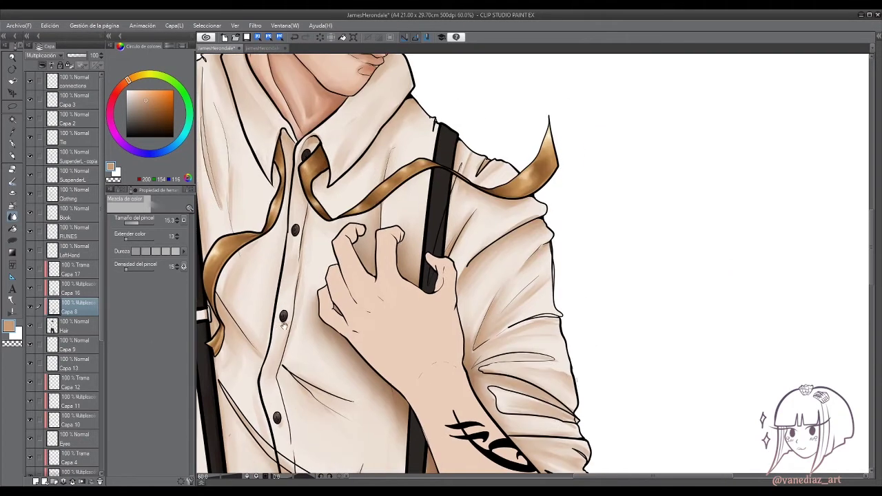
key("p")
left_click_drag(439, 215, 402, 218)
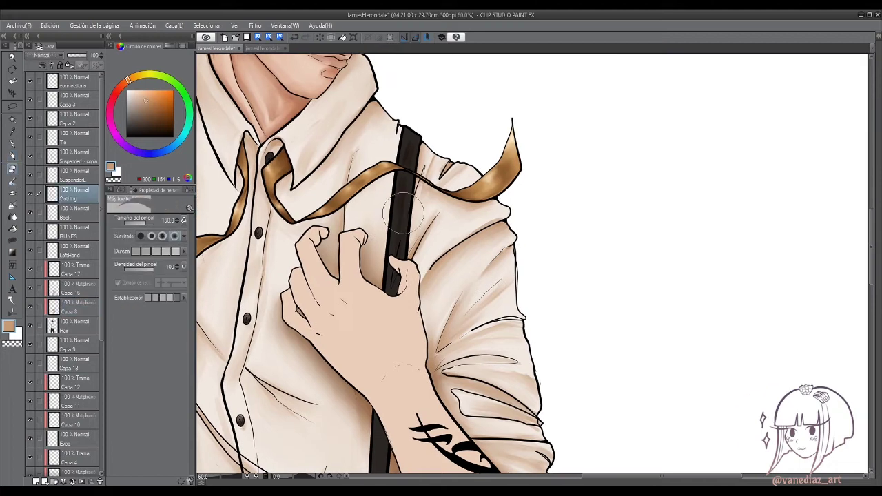
left_click(14, 165)
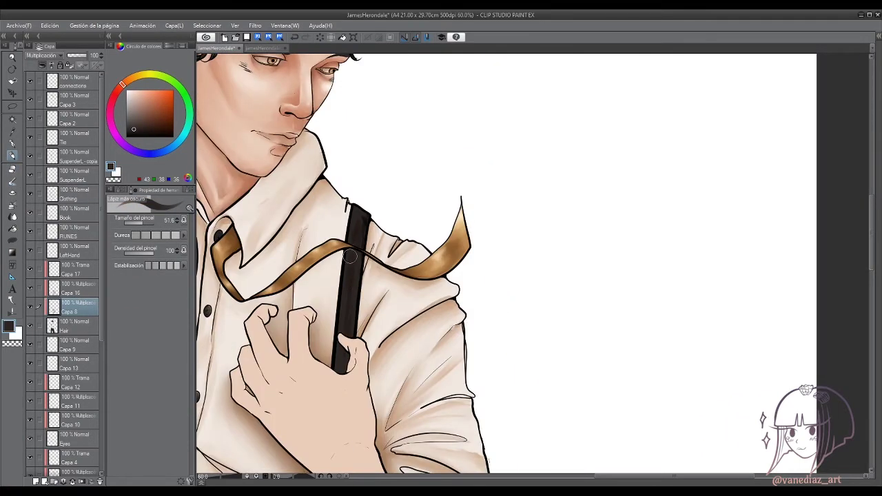
key("j")
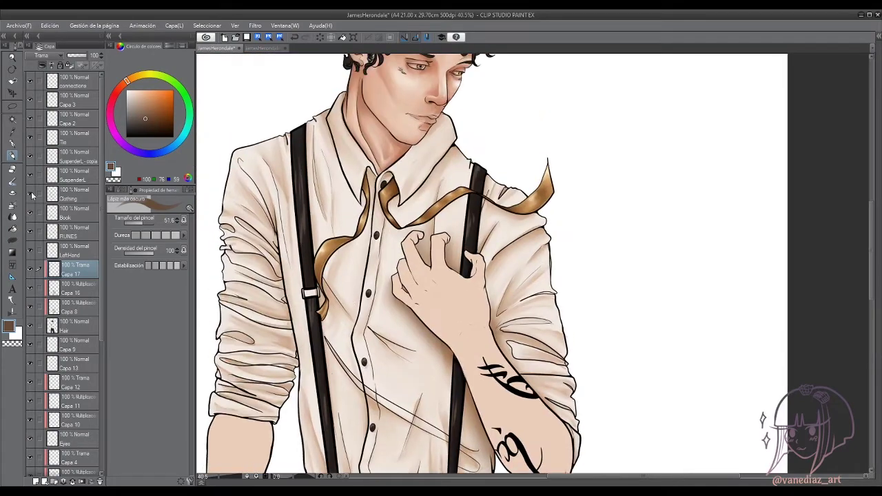
Highlight both suspenders on layer Capa 17 with brown pencil strokes at size 51.6, blended at size 32.7.
key("j")
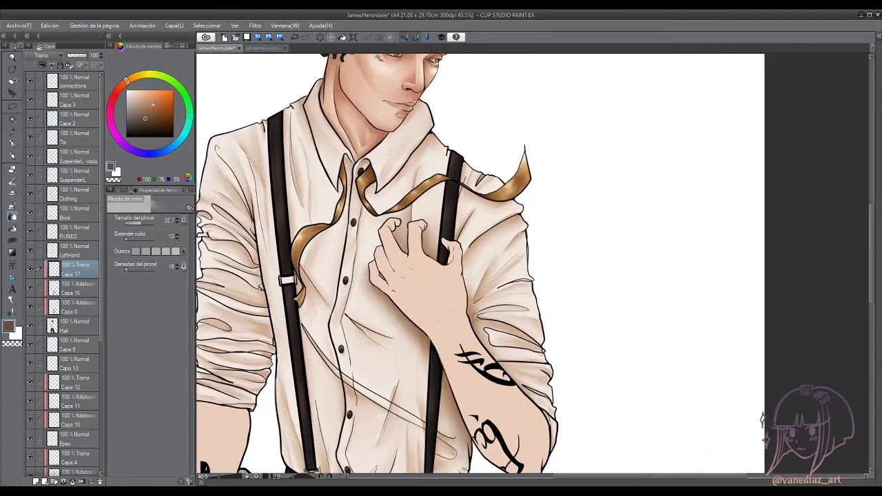
key("p")
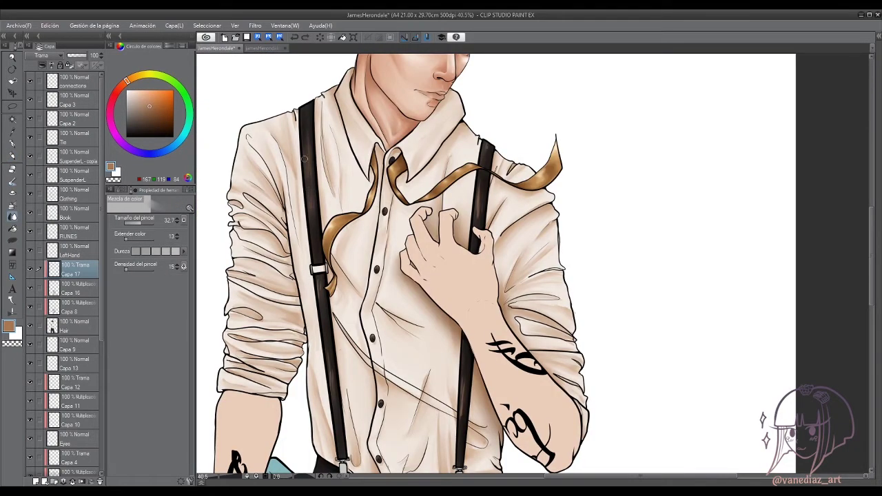
scroll(303, 159, "down", 2)
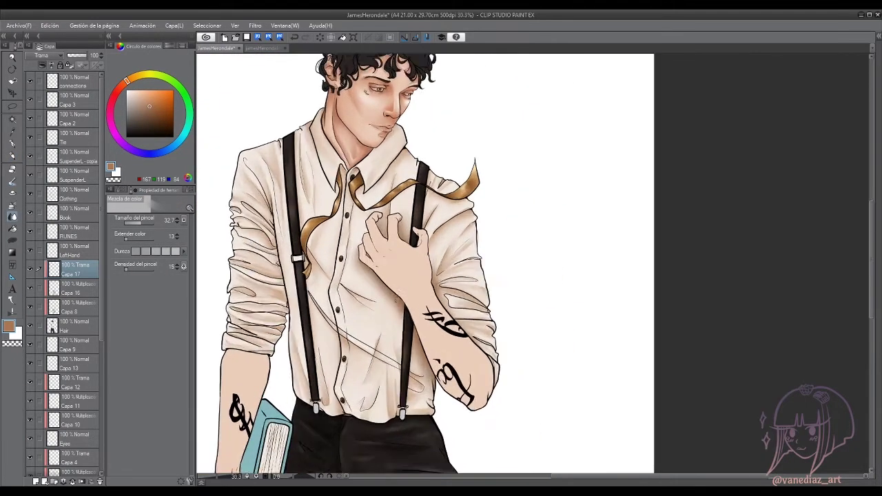
left_click_drag(447, 351, 407, 130)
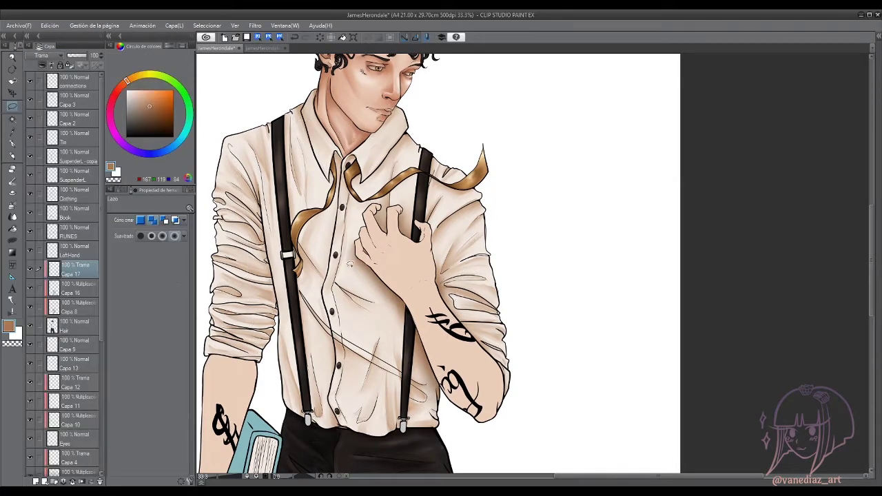
Pencil dark strand shadows around the hair's crown on layer Capa 8, reducing the brush from size 51.6 to 28.1.
scroll(379, 131, "up", 2)
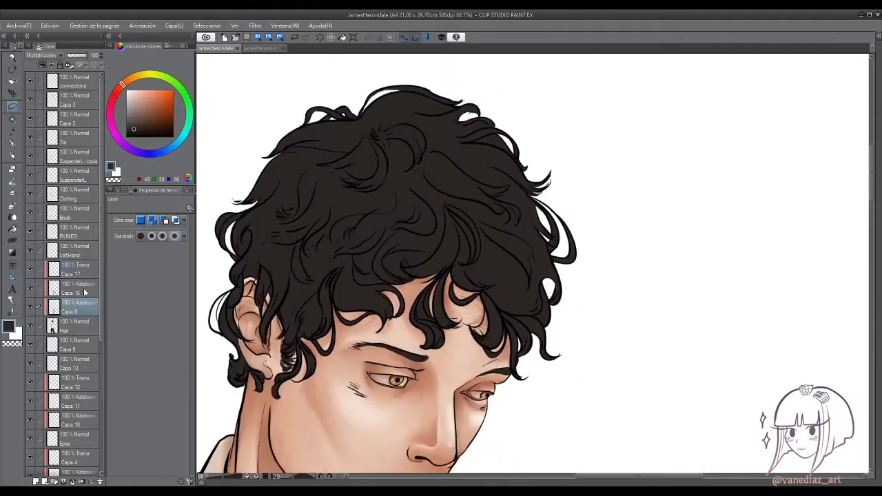
key("p")
mouse_move(414, 175)
left_mouse_down()
mouse_move(434, 196)
mouse_move(419, 160)
mouse_move(386, 133)
left_mouse_up()
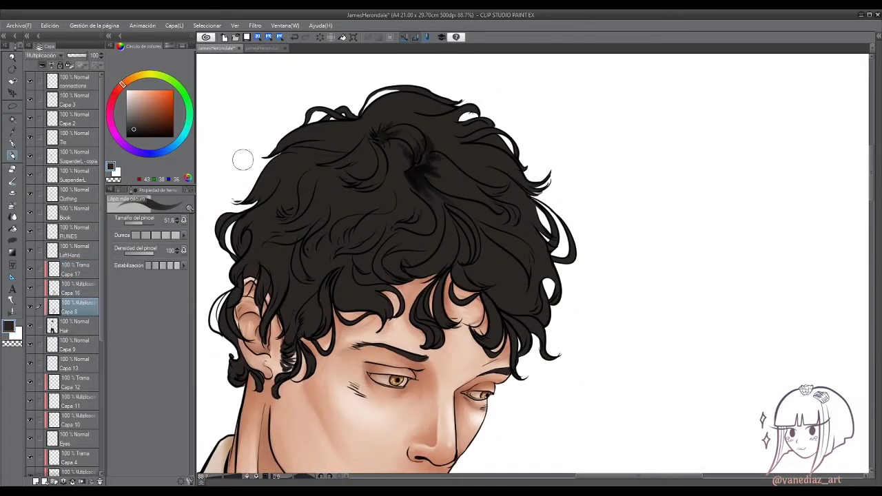
key("bracketleft")
key("bracketleft")
left_click_drag(448, 144, 524, 187)
mouse_move(504, 138)
left_mouse_down()
mouse_move(429, 142)
mouse_move(413, 117)
mouse_move(372, 110)
mouse_move(289, 141)
mouse_move(390, 162)
mouse_move(419, 207)
left_mouse_up()
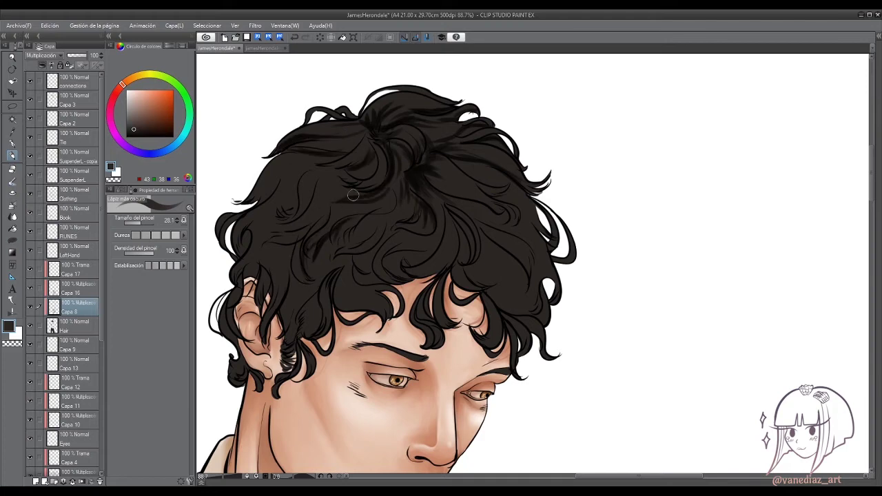
Extend the dark strand shadows at size 28.1 over the forehead curls, the far side and the hair around the ear.
left_click_drag(366, 250, 361, 212)
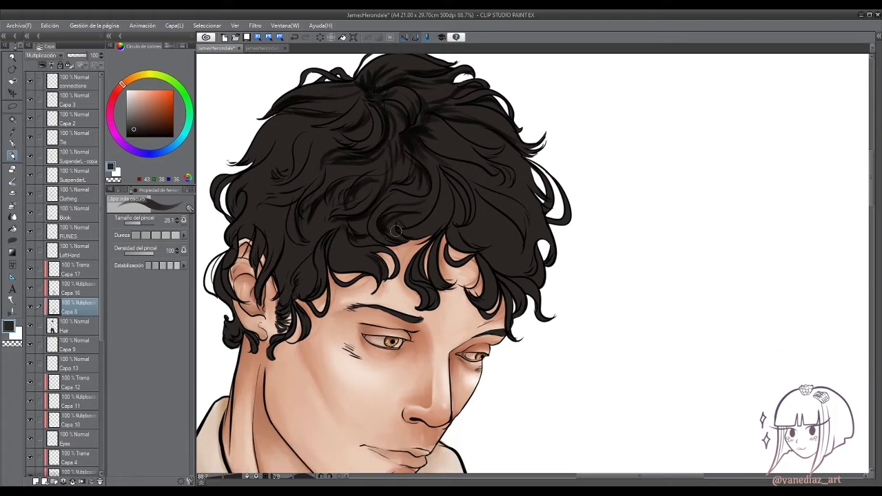
left_click_drag(406, 228, 358, 257)
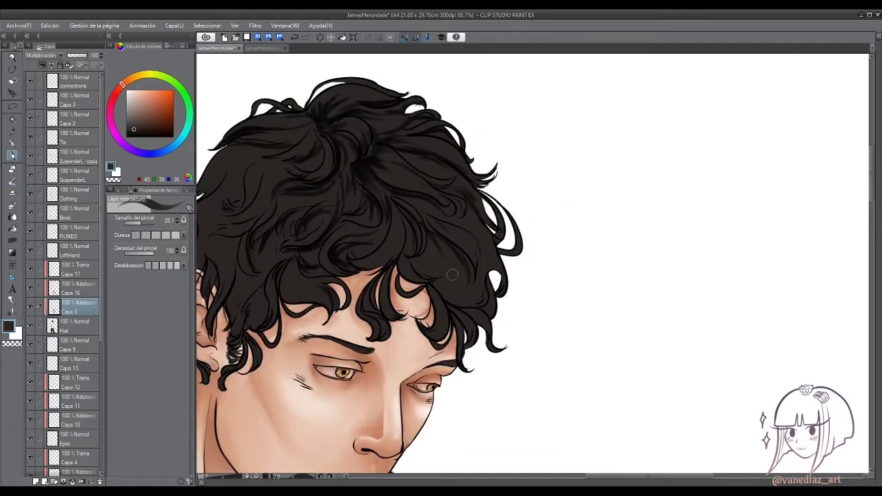
left_click_drag(302, 266, 417, 278)
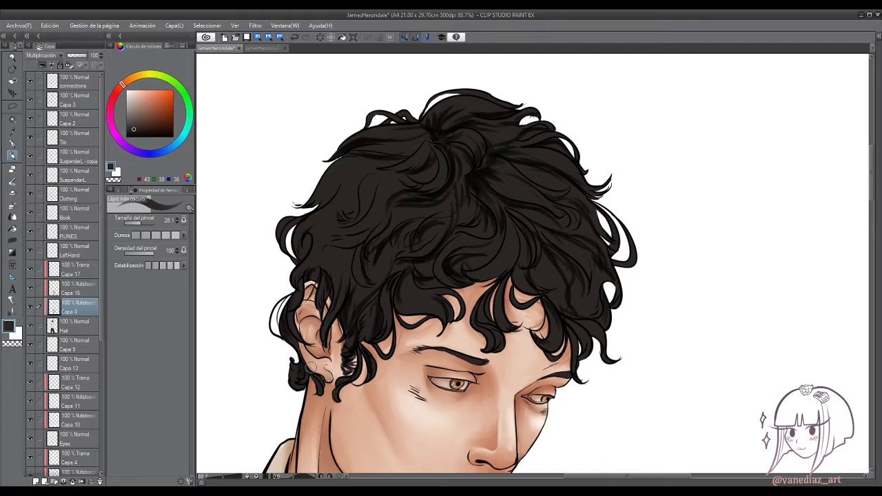
left_click_drag(344, 217, 339, 266)
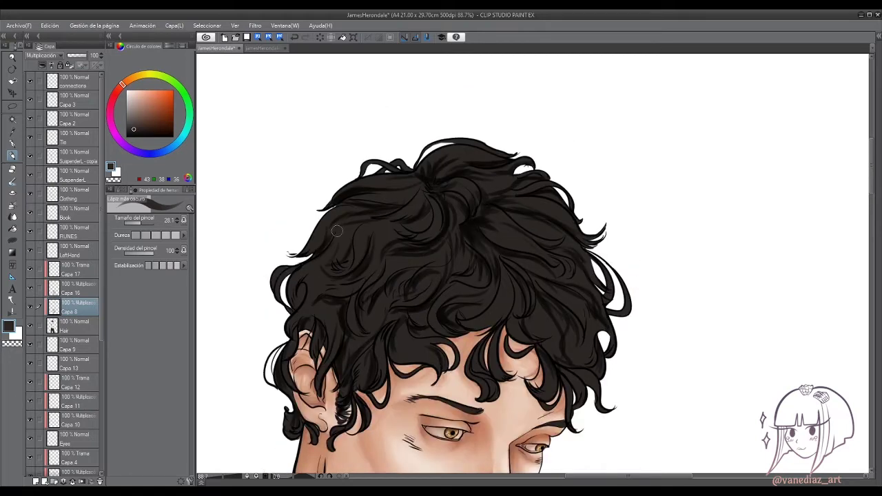
left_click_drag(303, 296, 252, 264)
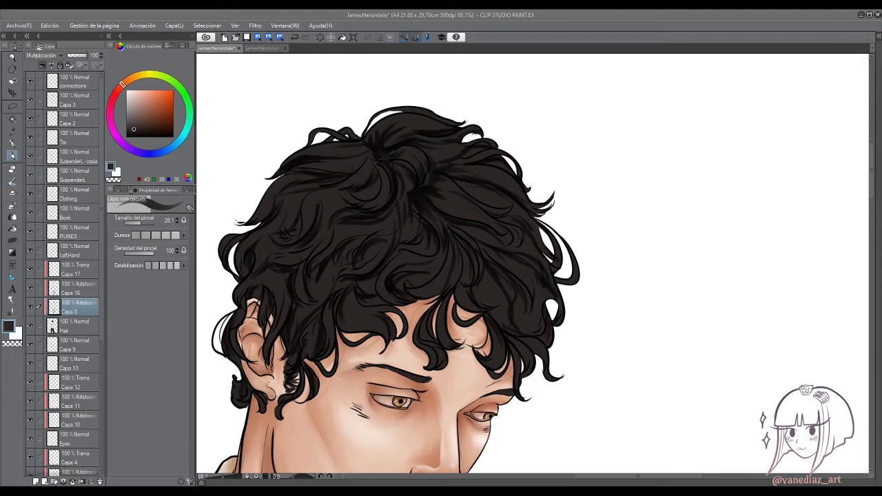
Blend the hair shadows from the crown to the side curls with the colour mixing brush at size 32.7, retouching strands in pencil.
scroll(352, 361, "up", 1)
key("j")
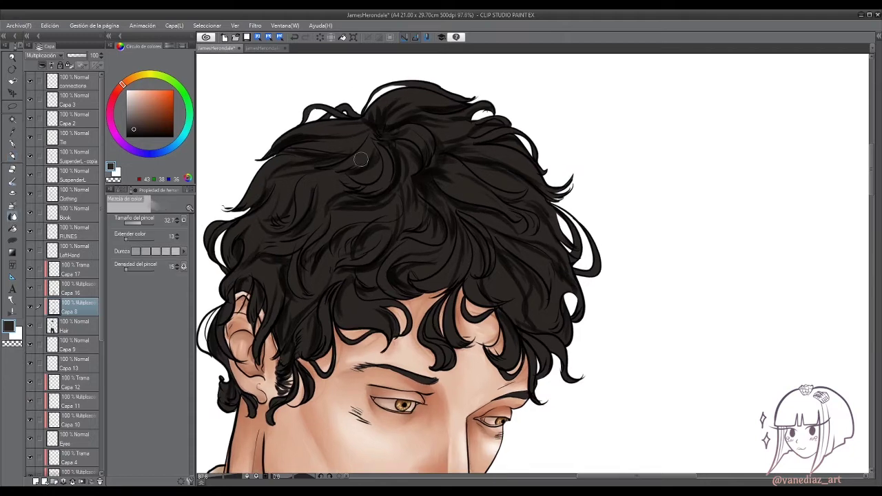
mouse_move(374, 124)
left_mouse_down()
mouse_move(412, 120)
mouse_move(416, 99)
left_mouse_up()
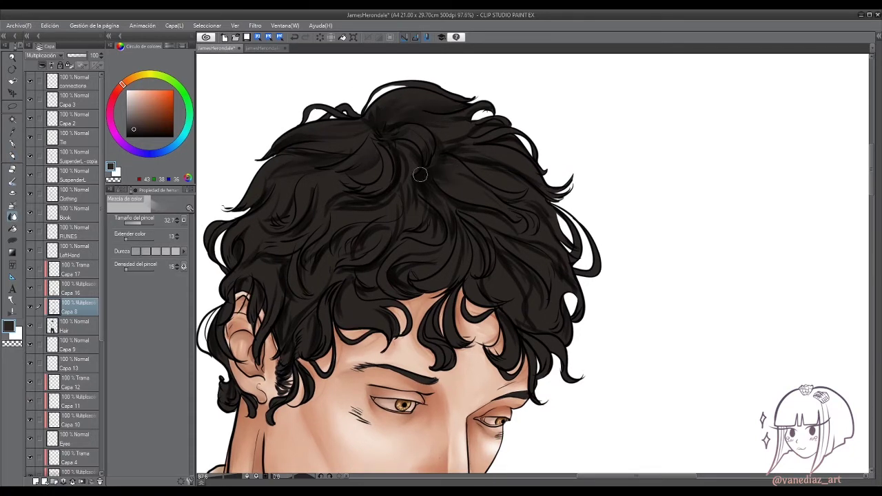
mouse_move(469, 128)
left_mouse_down()
mouse_move(404, 165)
mouse_move(405, 221)
mouse_move(371, 151)
mouse_move(279, 176)
mouse_move(259, 296)
mouse_move(268, 260)
mouse_move(313, 180)
mouse_move(301, 256)
mouse_move(353, 269)
mouse_move(424, 259)
mouse_move(347, 290)
mouse_move(259, 271)
left_mouse_up()
left_click_drag(504, 268, 564, 271)
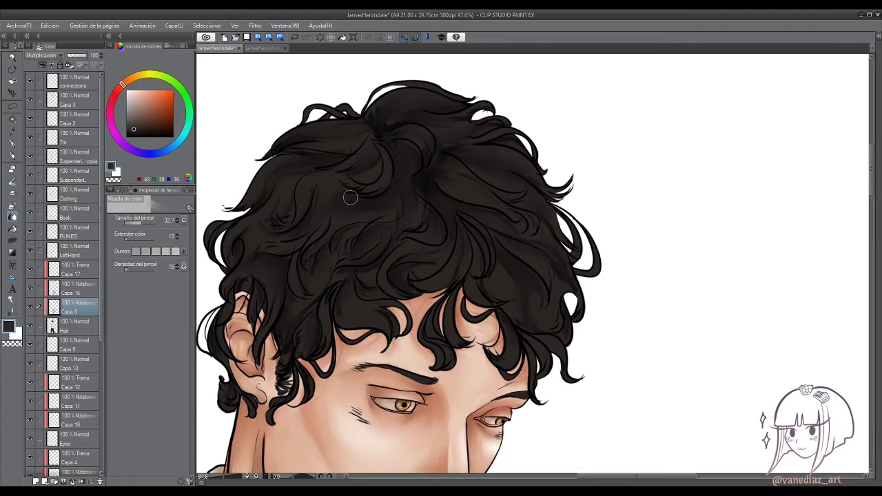
key("p")
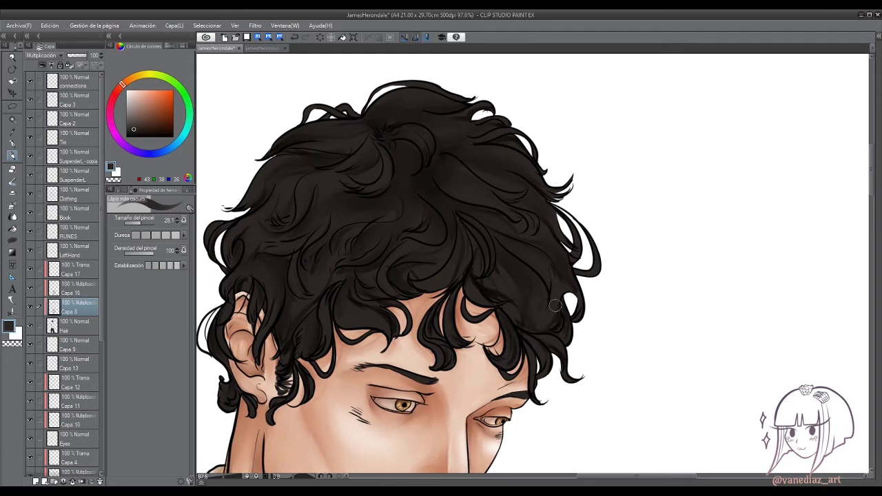
key("j")
Add a Multiply layer above Capa 8 and pencil darker strand shadows around the hair's crown at size 20.
key("ctrl+shift+n")
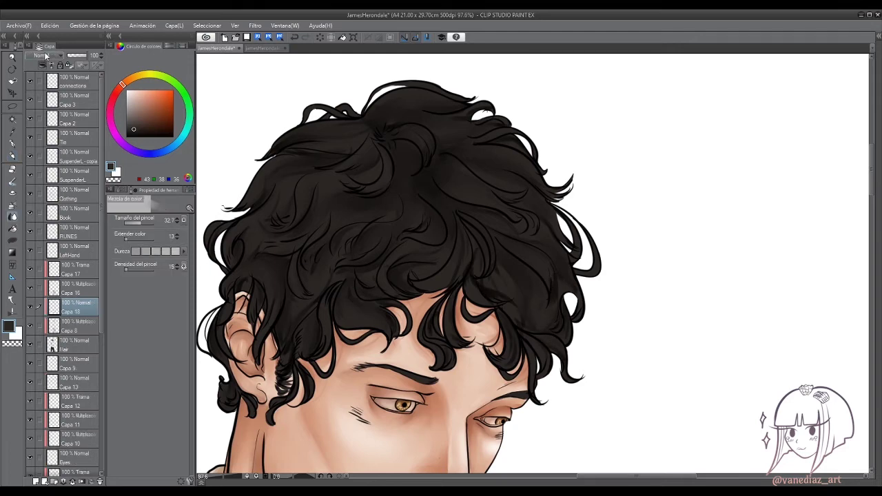
left_click(12, 144)
key("bracketleft")
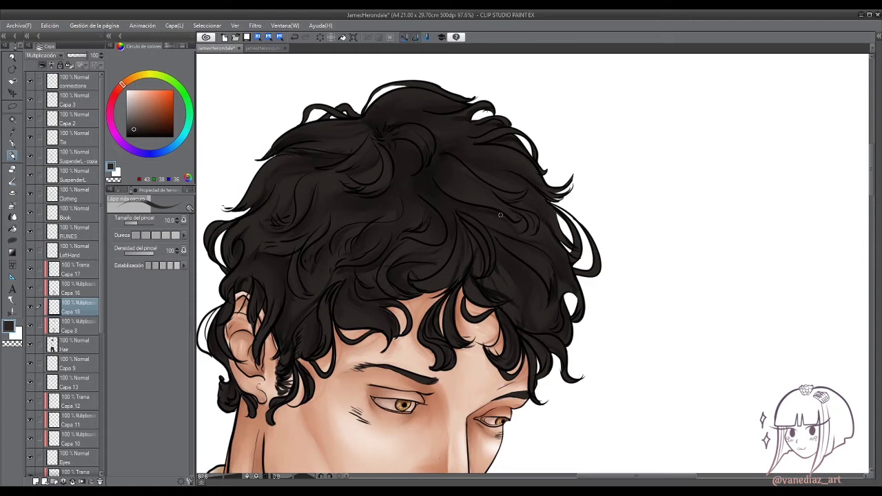
key("bracketright")
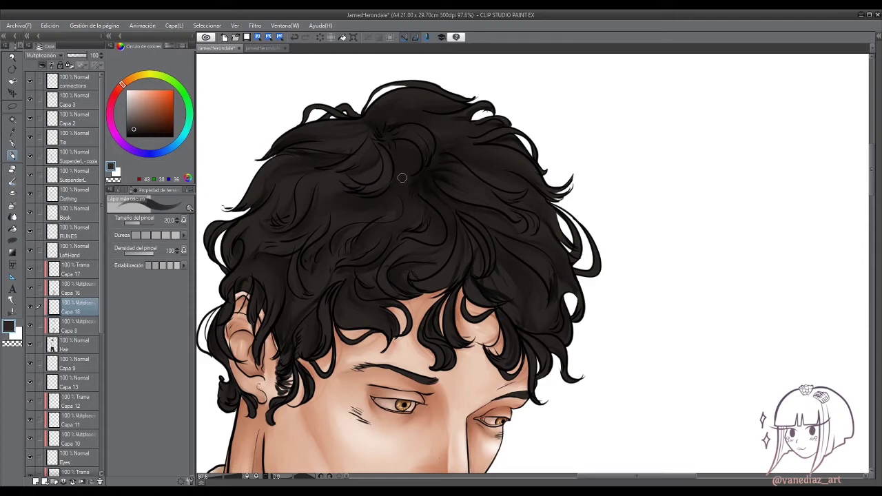
Deepen the shadows in the forehead curls and far-side strands with dark pencil strokes at size 20 and soften them.
scroll(462, 211, "down", 1)
scroll(462, 212, "right", 1)
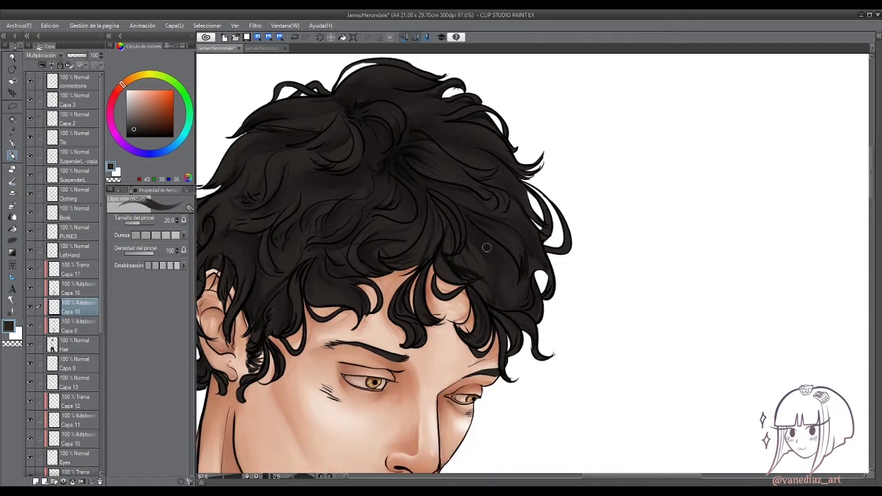
scroll(513, 317, "down", 1)
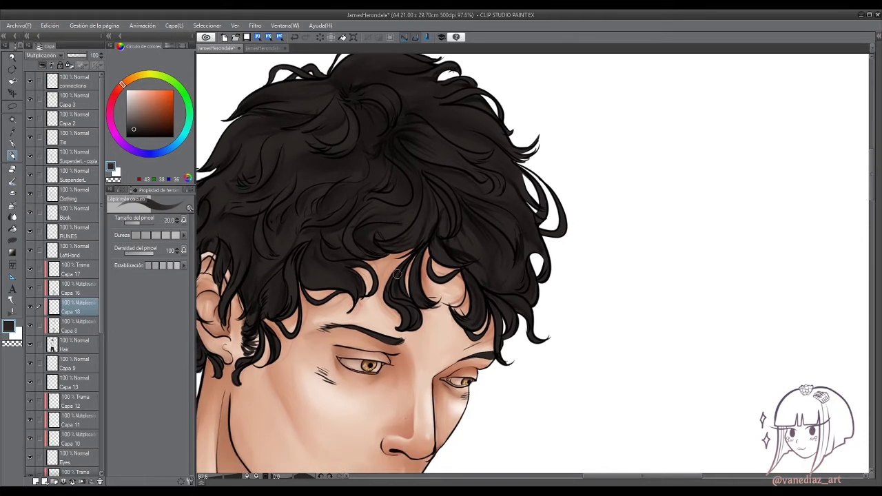
key("alt+bracketleft")
key("j")
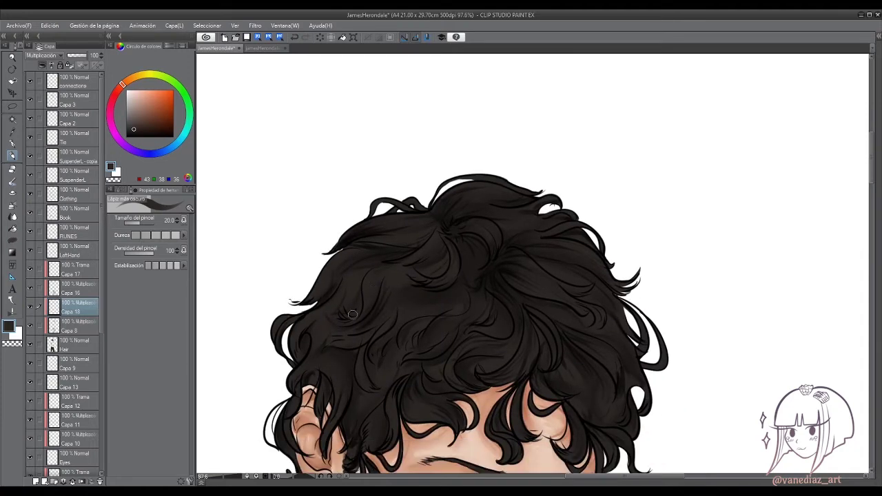
Pencil fine dark strands at size 20 across the top and ear side of the hair, and select layer Capa 16.
scroll(321, 334, "down", 5)
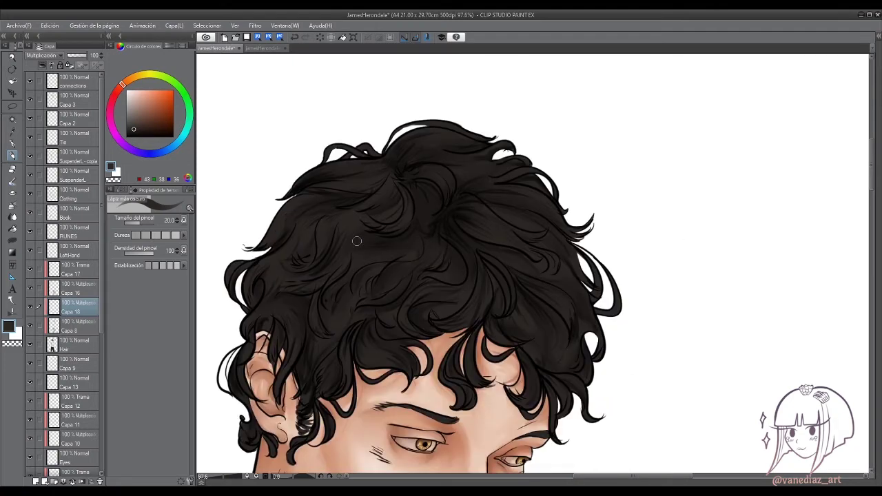
scroll(392, 236, "right", 1)
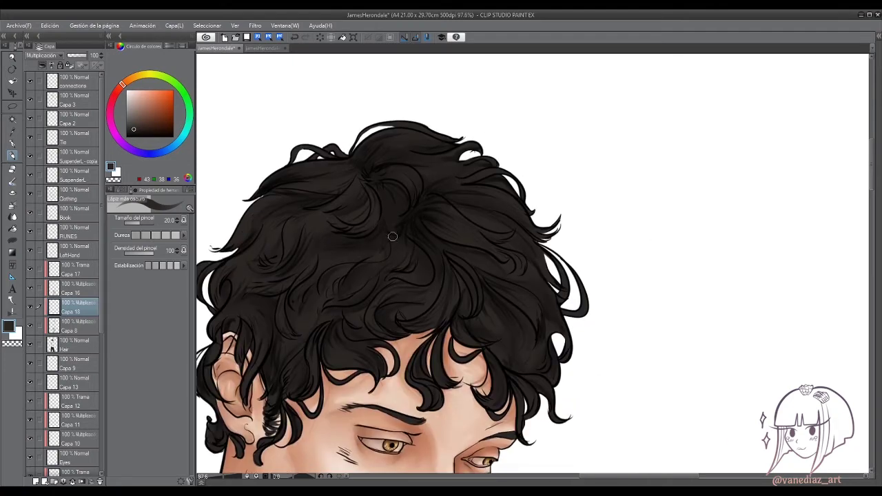
scroll(468, 216, "up", 1)
key("alt+bracketright")
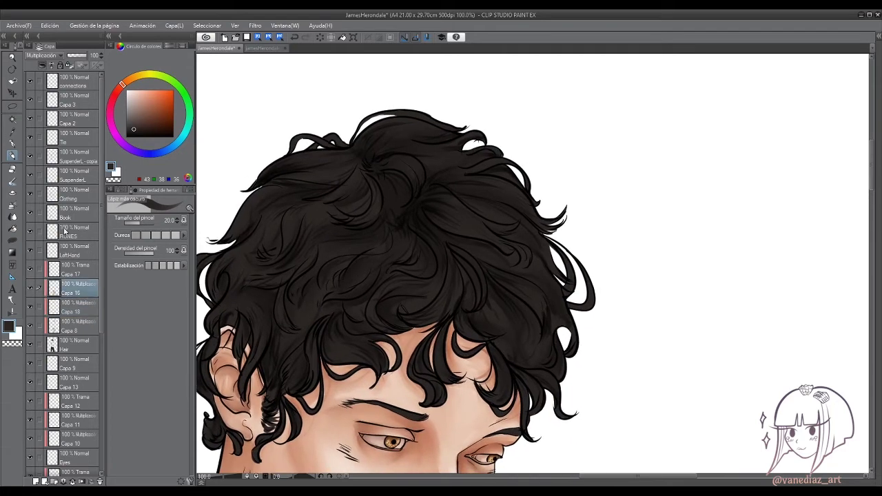
Pencil brown strands (RGB 78, 53, 40) over the crown and side hair on layer Capa 16 at size 24.1 and density 54.
left_click(286, 139, "alt")
left_click(145, 222)
left_click(142, 253)
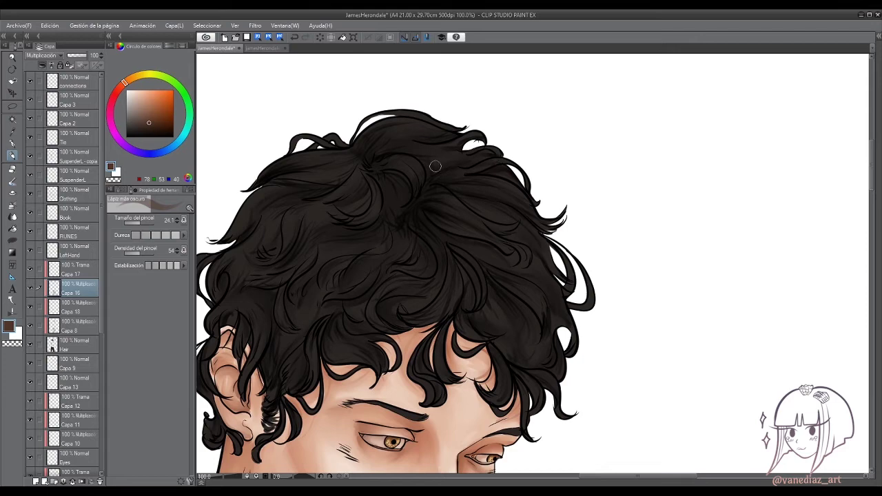
left_click_drag(363, 158, 398, 151)
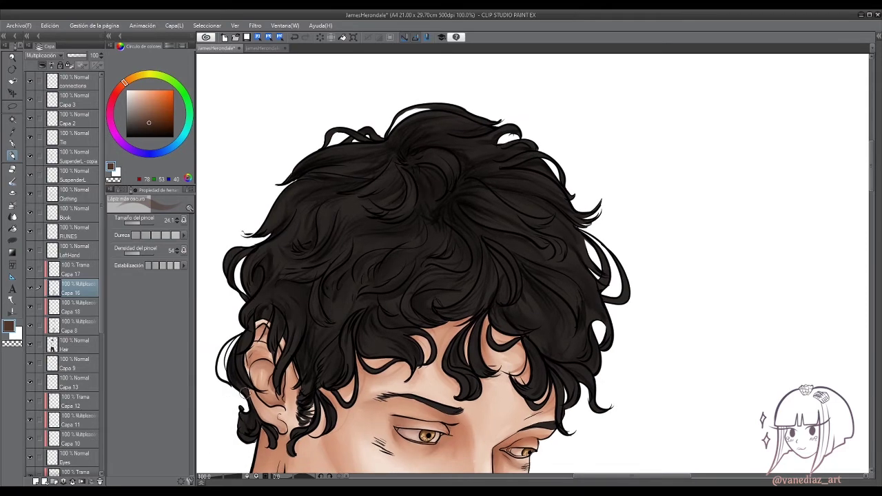
left_click_drag(454, 370, 425, 389)
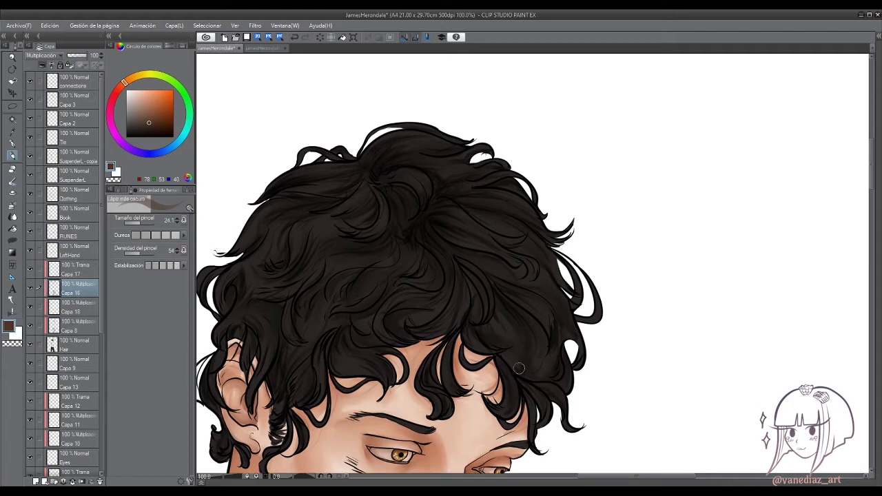
Blend the brown hair strands on Capa 16 with the colour mixing brush at size 32.7.
left_click(12, 217)
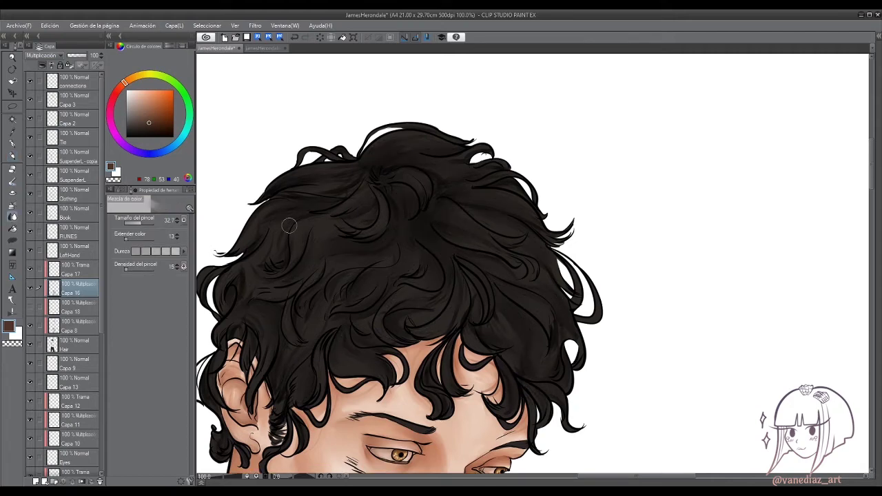
mouse_move(280, 383)
left_mouse_down()
mouse_move(301, 369)
mouse_move(281, 427)
left_mouse_up()
left_click_drag(504, 258, 491, 216)
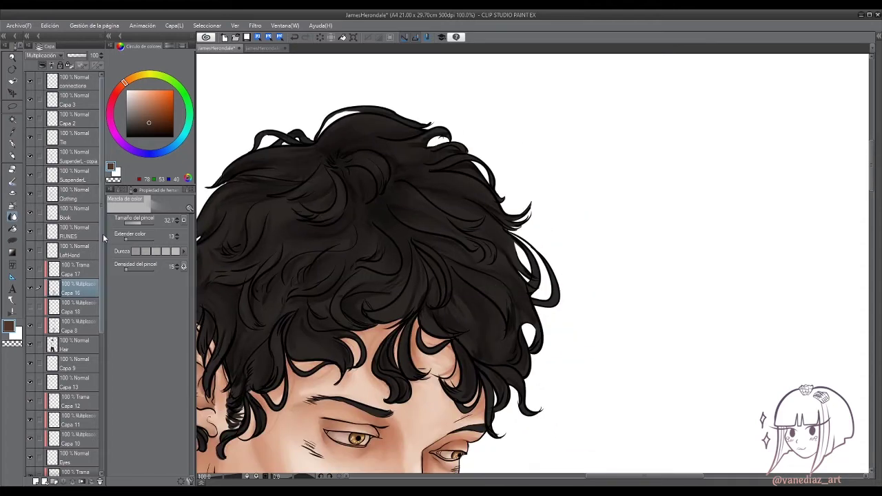
Pencil greyish-beige highlights (RGB 177, 156, 145) on the forehead curls in Screen layer Capa 17 at size 11.3 and density 100.
left_click(76, 269)
key("x")
left_click_drag(335, 388, 327, 333)
key("p")
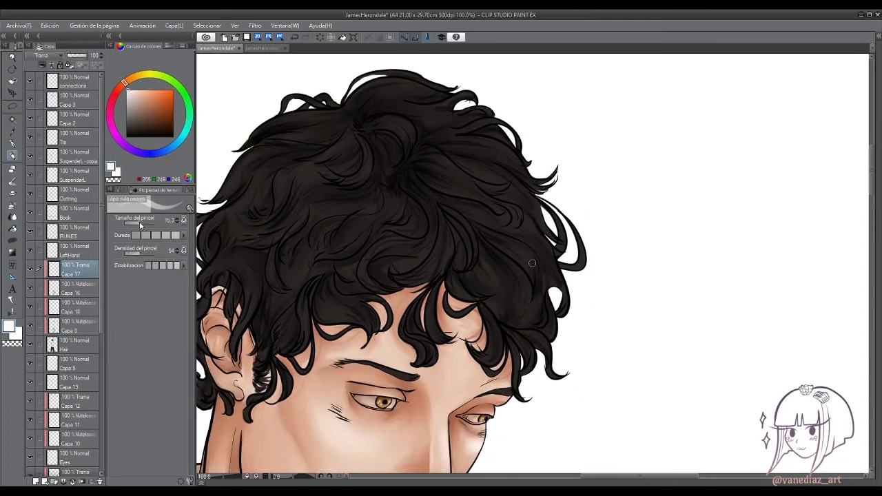
left_click(326, 333, "alt")
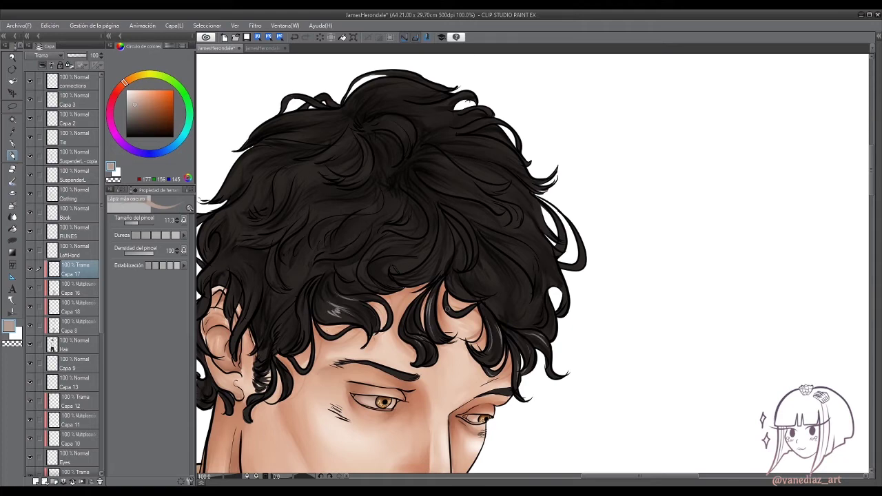
left_click_drag(448, 306, 480, 316)
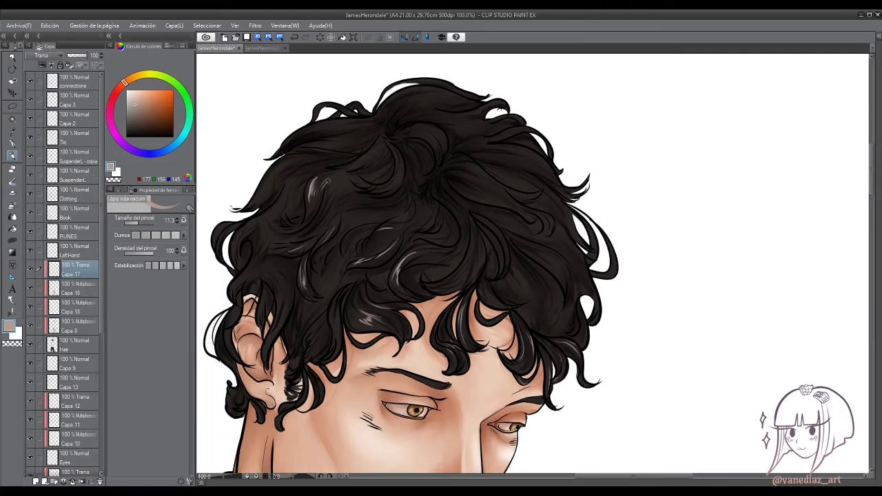
Add thin curved highlight strokes to the crown, side and far-side curls on Capa 17 at size 11.3.
left_click_drag(324, 201, 290, 174)
left_click_drag(289, 186, 272, 163)
left_click_drag(269, 214, 242, 235)
left_click_drag(400, 163, 379, 187)
left_click_drag(431, 208, 423, 224)
mouse_move(456, 210)
left_mouse_down()
mouse_move(441, 243)
mouse_move(470, 270)
left_mouse_up()
left_click_drag(507, 234, 490, 264)
left_click_drag(524, 250, 560, 269)
left_click_drag(541, 193, 519, 201)
left_click_drag(555, 210, 534, 225)
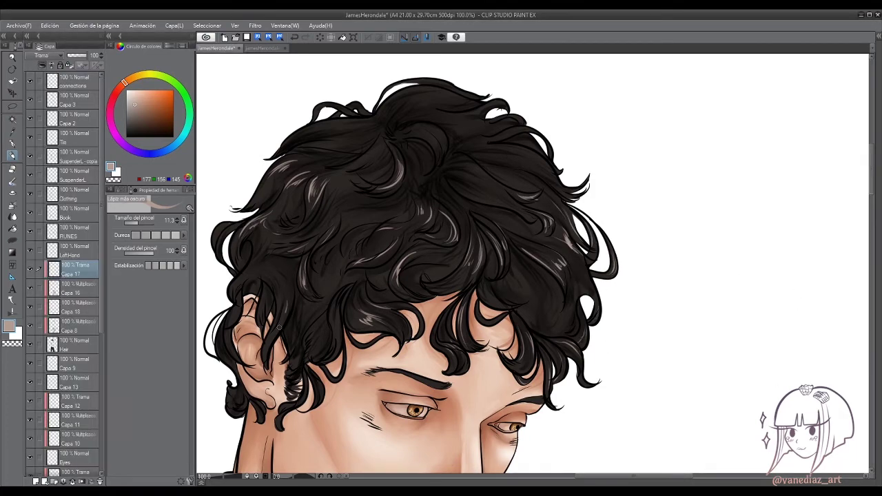
scroll(290, 317, "up", 2)
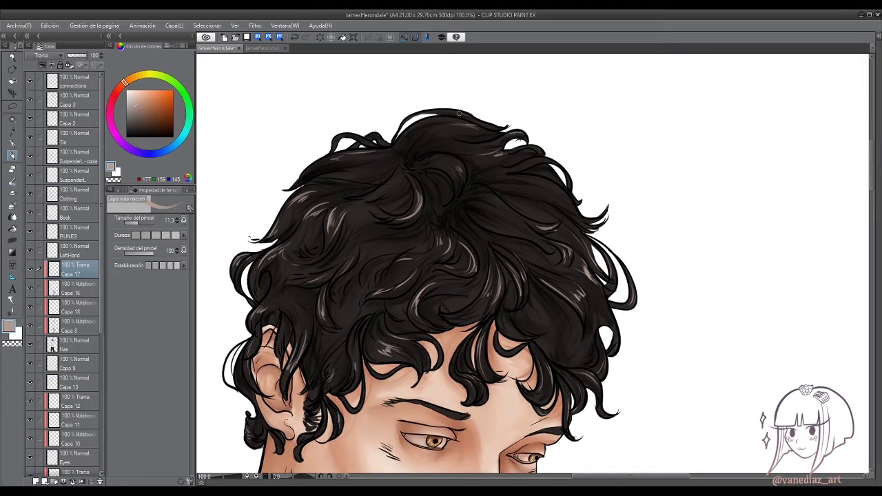
Lasso the area around the hair and blur the highlights on Capa 17.
scroll(458, 112, "down", 4)
key("m")
left_click_drag(310, 164, 293, 181)
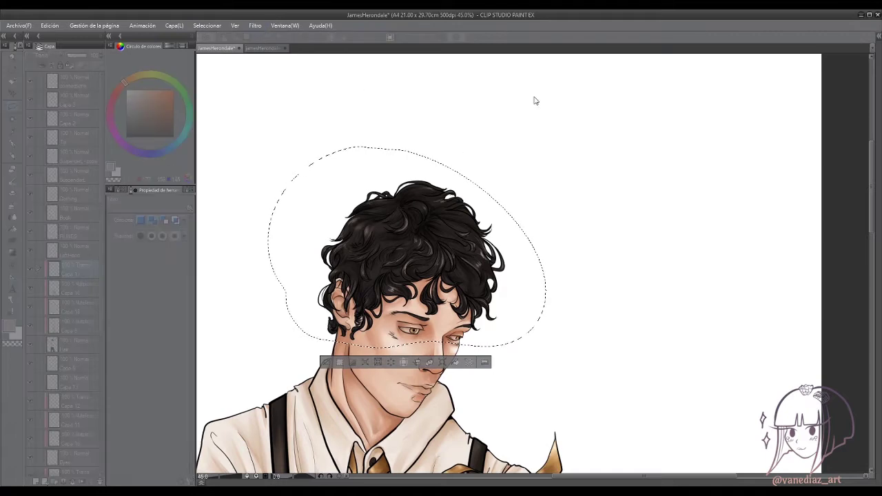
scroll(372, 262, "up", 3)
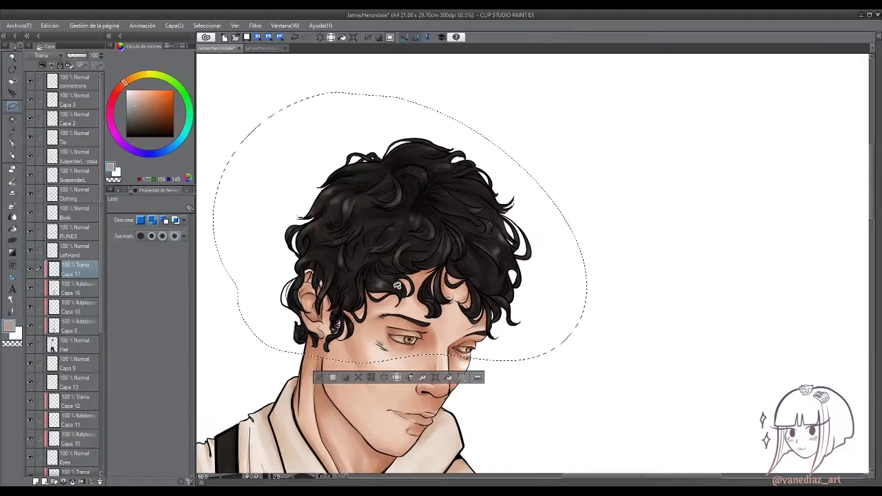
Pencil broader hair highlights at size 38.1 and density 59, add Screen layer Capa 19, and blur the highlights.
key("p")
scroll(301, 225, "up", 1)
mouse_move(302, 226)
left_mouse_down()
mouse_move(341, 207)
mouse_move(376, 261)
mouse_move(488, 254)
mouse_move(532, 213)
mouse_move(426, 168)
mouse_move(392, 305)
mouse_move(551, 328)
left_mouse_up()
left_click_drag(275, 261, 314, 324)
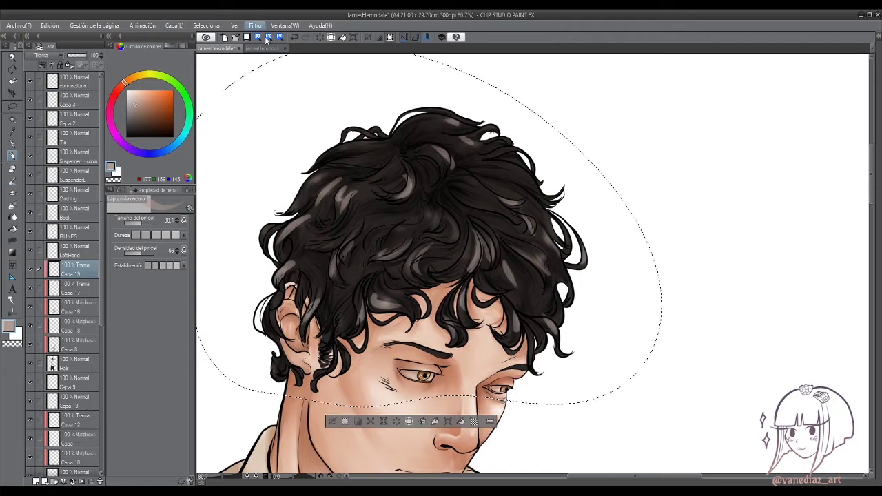
left_click_drag(315, 176, 495, 273)
Ink fine, crisp highlight lines along the curls on Capa 19 with the G-pen at size 10.
key("p")
scroll(320, 255, "up", 1)
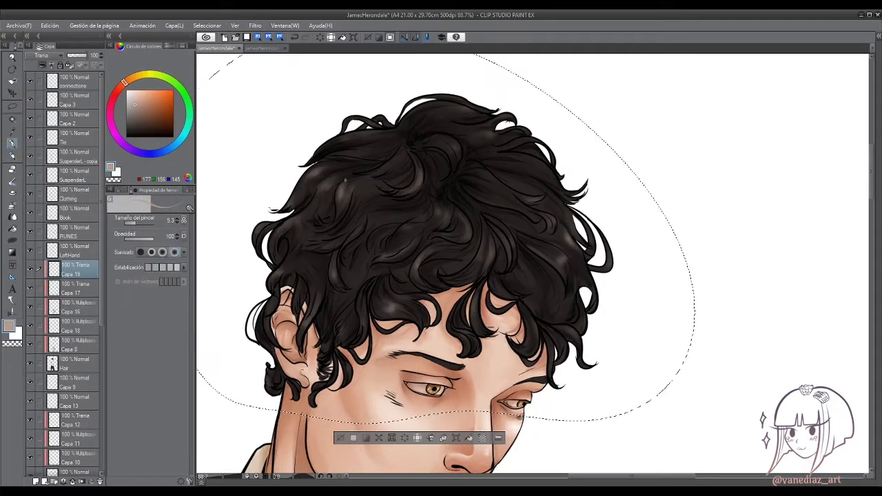
mouse_move(385, 193)
left_mouse_down()
mouse_move(281, 229)
mouse_move(383, 309)
mouse_move(402, 307)
mouse_move(370, 336)
left_mouse_up()
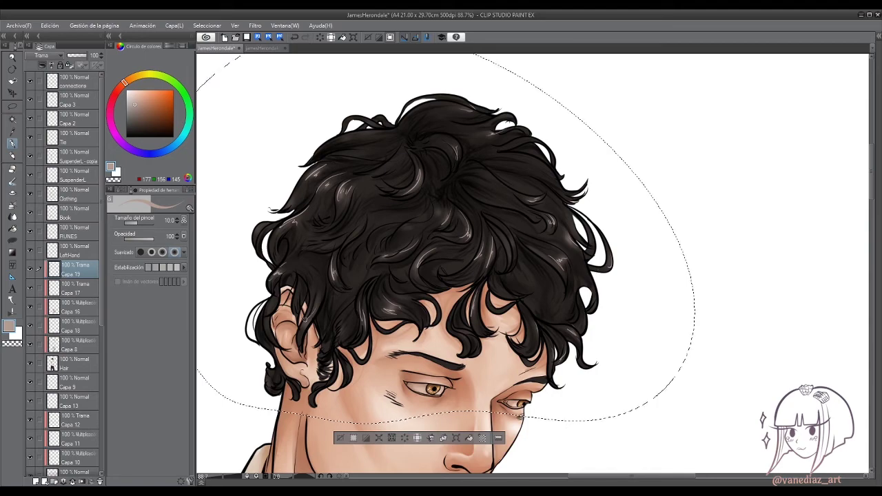
Duplicate highlight layer Capa 17, set the copy's opacity to 34%, and clear the selection around the hair.
left_click(75, 289)
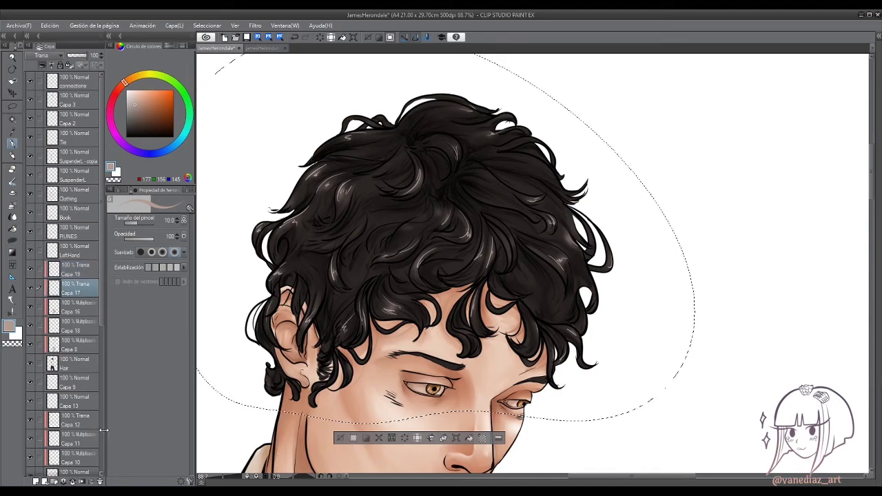
left_click_drag(90, 56, 75, 57)
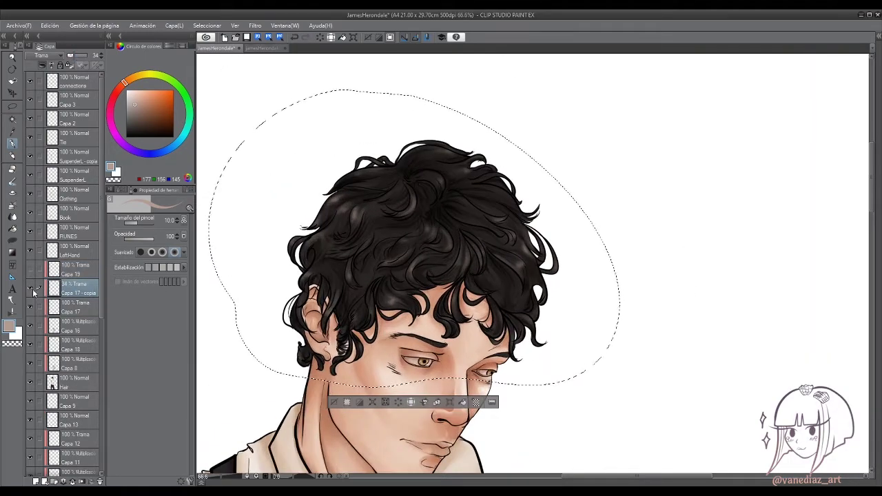
key("ctrl+minus")
key("ctrl+minus")
key("ctrl+minus")
key("ctrl+plus")
key("ctrl+plus")
key("ctrl+plus")
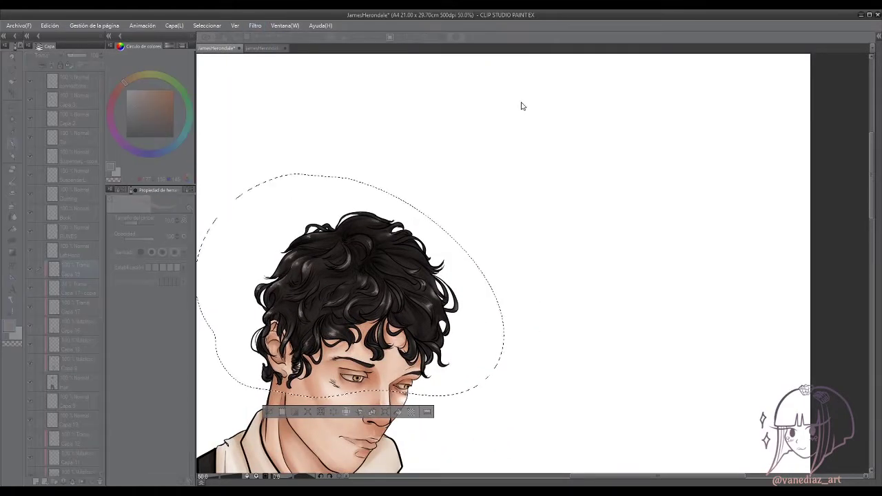
key("ctrl+minus")
key("ctrl+minus")
key("ctrl+minus")
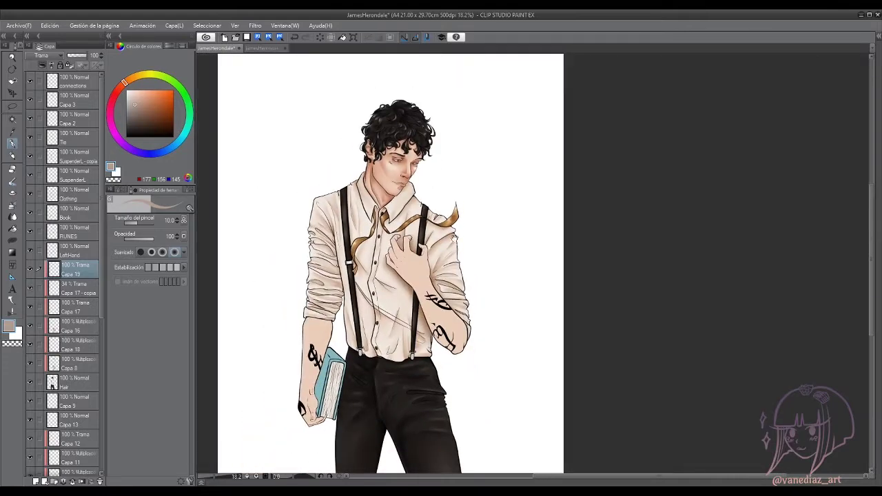
Sample the light grey (RGB 200, 200, 200) of the suspender clips and select Multiply layer Capa 5 above the accessories layer.
scroll(453, 238, "down", 1)
scroll(69, 310, "down", 1)
left_click(73, 384)
scroll(100, 370, "down", 3)
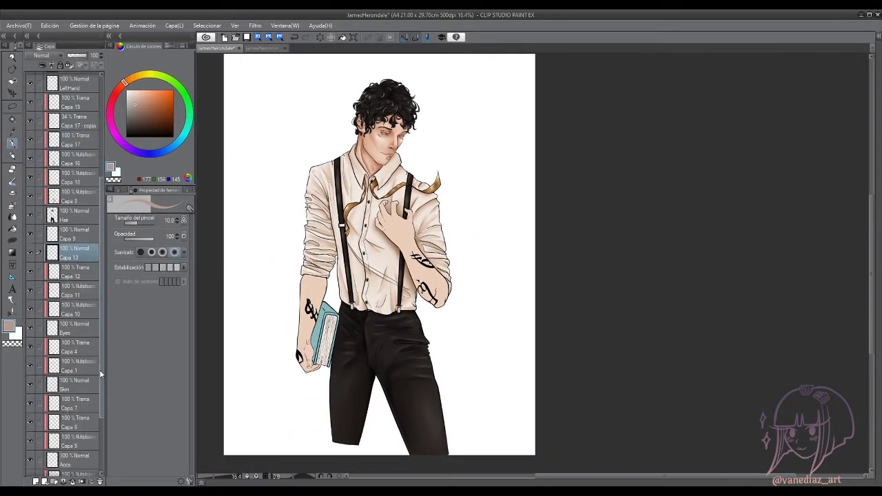
scroll(100, 369, "down", 3)
left_click(69, 373)
scroll(350, 261, "up", 6)
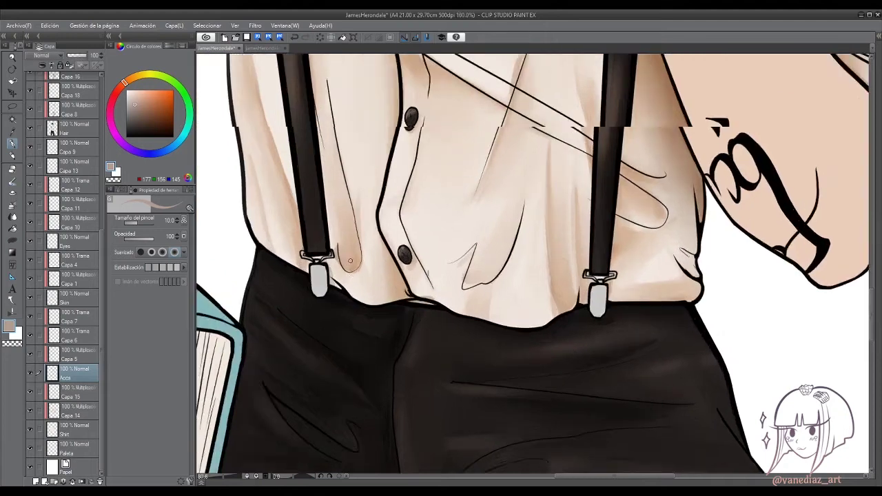
left_click(350, 261, "ctrl+shift")
scroll(351, 260, "up", 2)
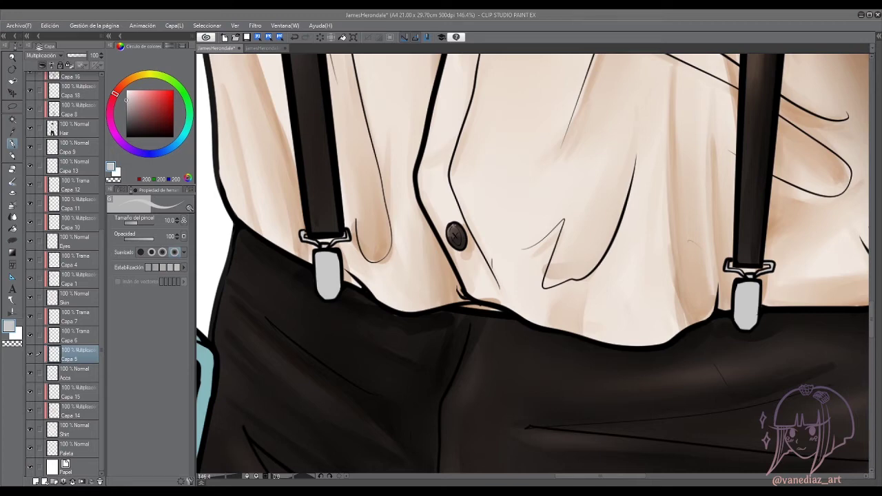
Shade the suspender clip on the book side with darker grey pencil strokes and blend them with the colour mixing brush at size 13.1.
scroll(339, 274, "up", 3)
key("p")
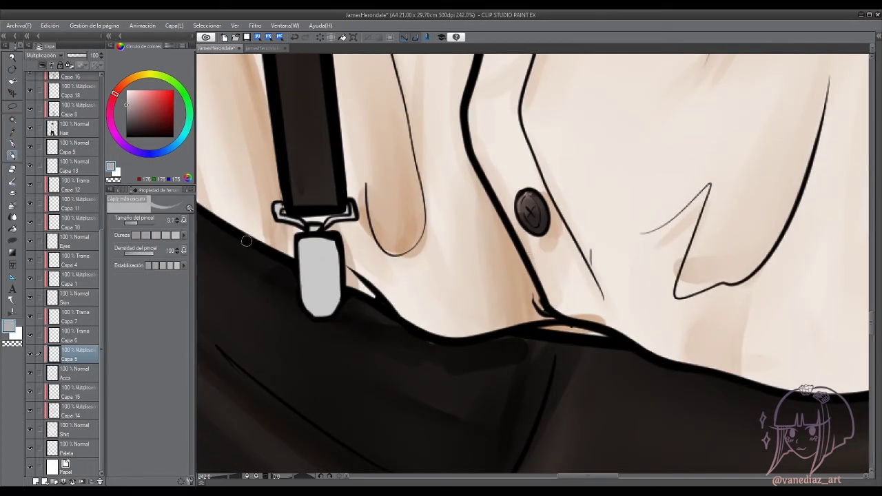
left_click_drag(337, 245, 329, 310)
mouse_move(311, 237)
left_mouse_down()
mouse_move(309, 273)
mouse_move(319, 305)
mouse_move(323, 248)
mouse_move(326, 307)
left_mouse_up()
key("j")
left_click_drag(331, 249, 318, 303)
mouse_move(311, 265)
left_mouse_down()
mouse_move(317, 303)
mouse_move(331, 289)
left_mouse_up()
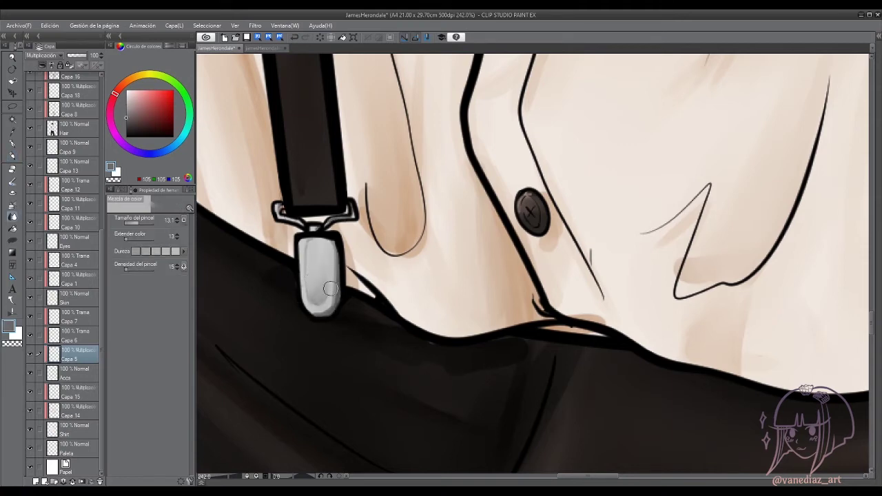
Shade the suspender clip away from the book with grey pencil strokes on Capa 5 and blend them smoothly.
key("p")
mouse_move(375, 269)
left_mouse_down()
mouse_move(365, 341)
mouse_move(383, 334)
mouse_move(364, 341)
left_mouse_up()
left_click_drag(382, 279, 381, 315)
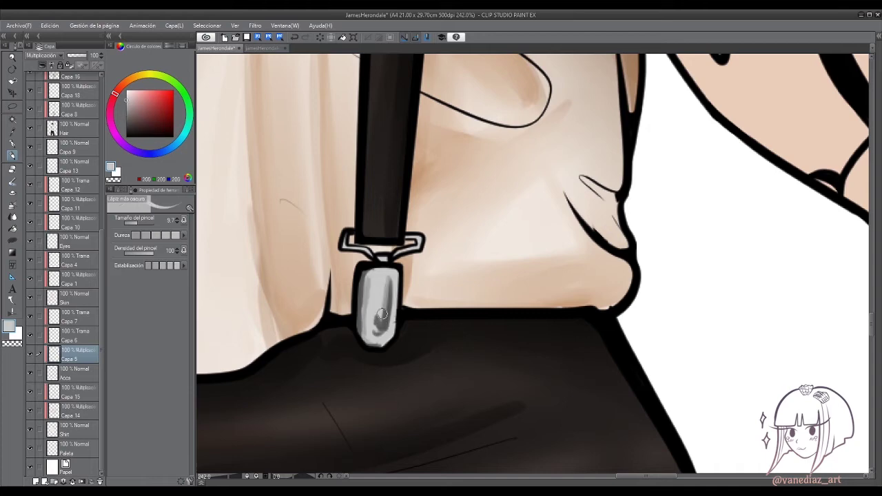
key("j")
left_click_drag(372, 279, 380, 334)
left_click_drag(379, 303, 378, 337)
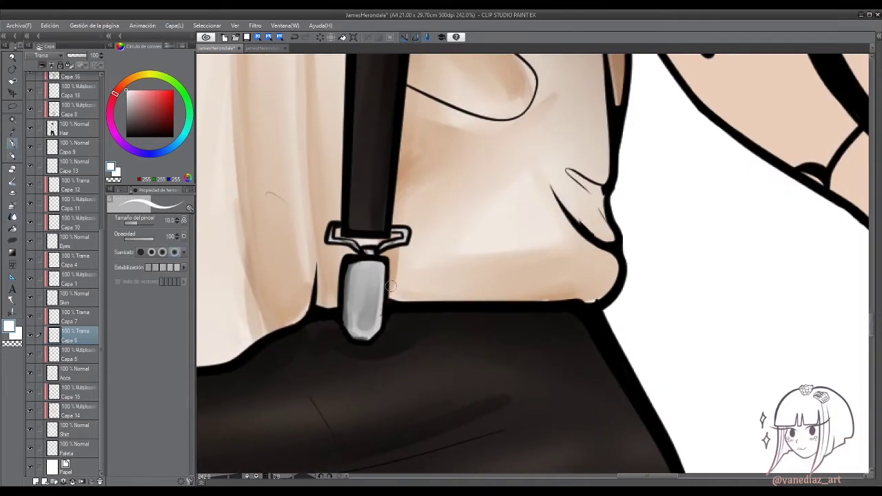
Draw white highlights on the clip away from the book in Screen layer Capa 6 and blend them at size 13.1.
left_click_drag(376, 267, 374, 335)
mouse_move(364, 264)
left_mouse_down()
mouse_move(353, 297)
mouse_move(364, 336)
left_mouse_up()
key("j")
left_click_drag(373, 272, 364, 326)
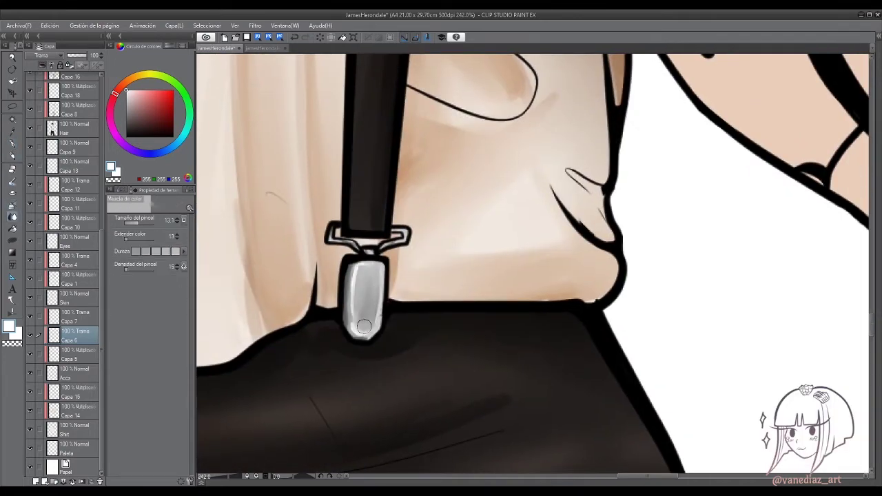
Refine the white reflections on that clip and add matching blended highlights to the book-side clip on Capa 6.
scroll(375, 296, "down", 4)
scroll(390, 296, "up", 5)
left_click(20, 144)
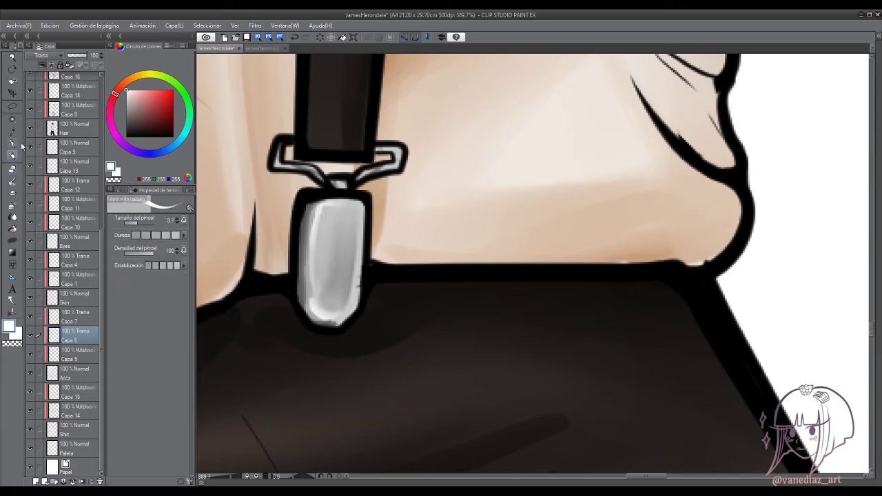
key("j")
left_click_drag(324, 206, 320, 255)
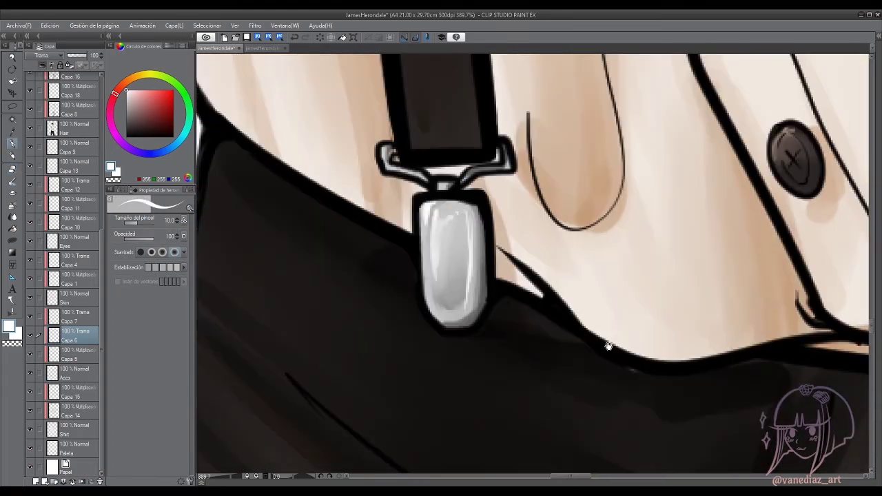
scroll(441, 249, "down", 2)
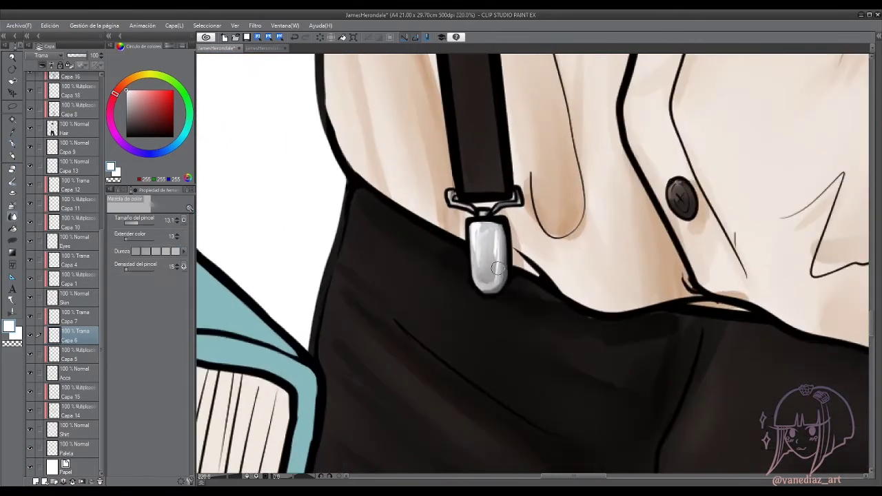
Shade the metal sides of the upper suspender buckle on Capa 5, add white highlights, and select Screen layer Capa 7.
scroll(498, 269, "down", 5)
scroll(448, 200, "up", 7)
left_click(76, 354)
left_click(12, 144)
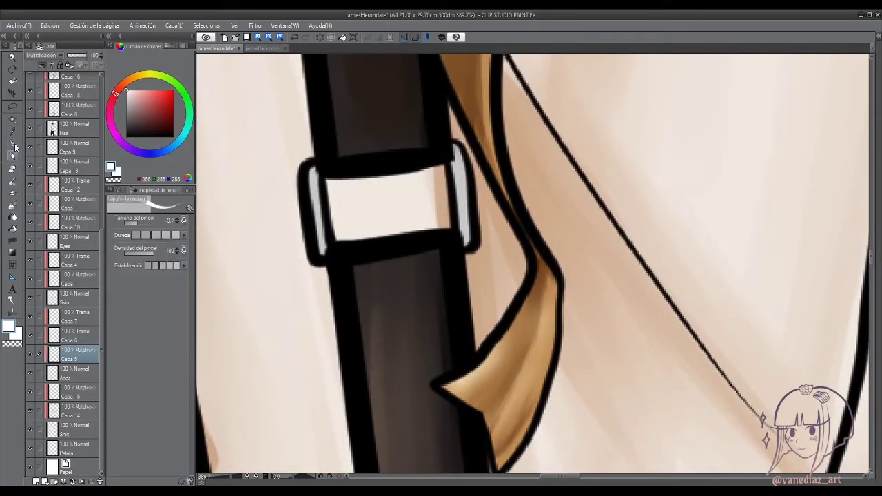
left_click(13, 144)
left_click(76, 316)
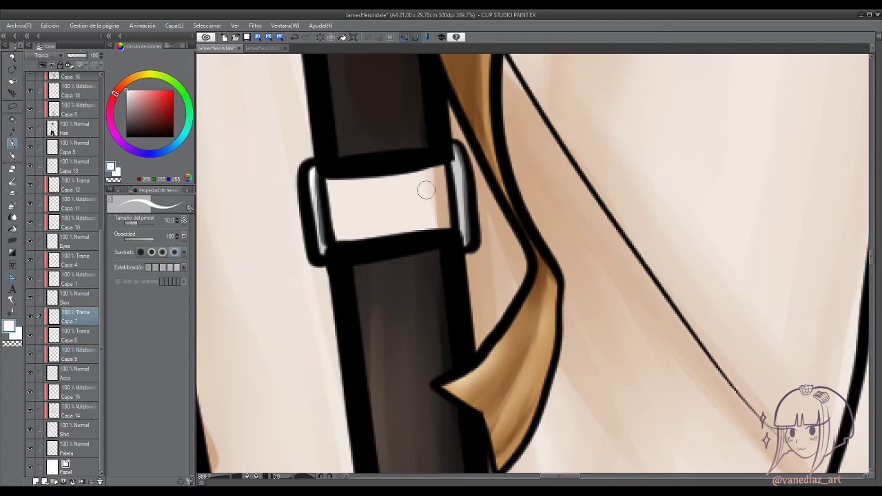
Lay broad greyish-brown shading over the held book's page edges on Multiply layer Capa 14 with the pencil at size 60.1.
scroll(426, 190, "down", 8)
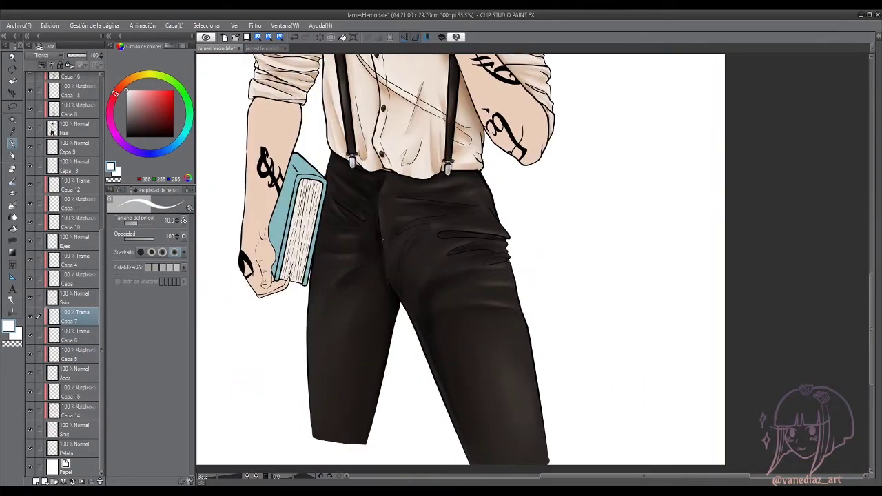
scroll(460, 260, "down", 2)
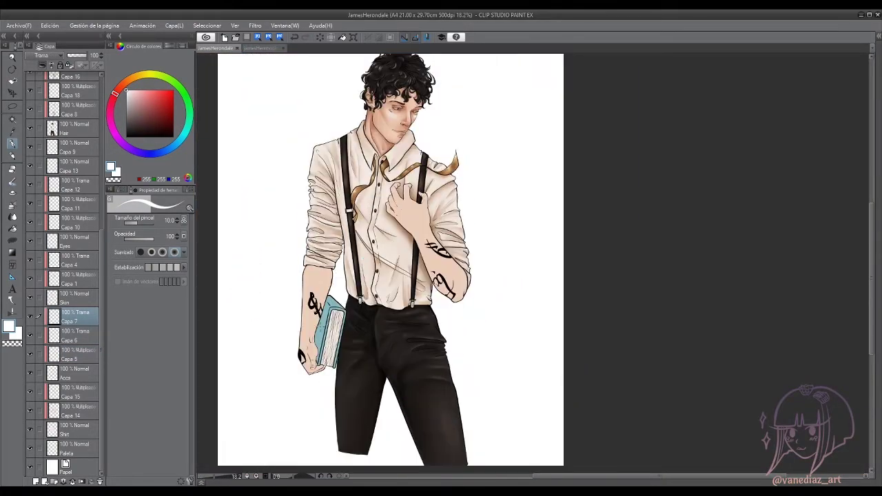
scroll(338, 352, "up", 1)
left_click(72, 354)
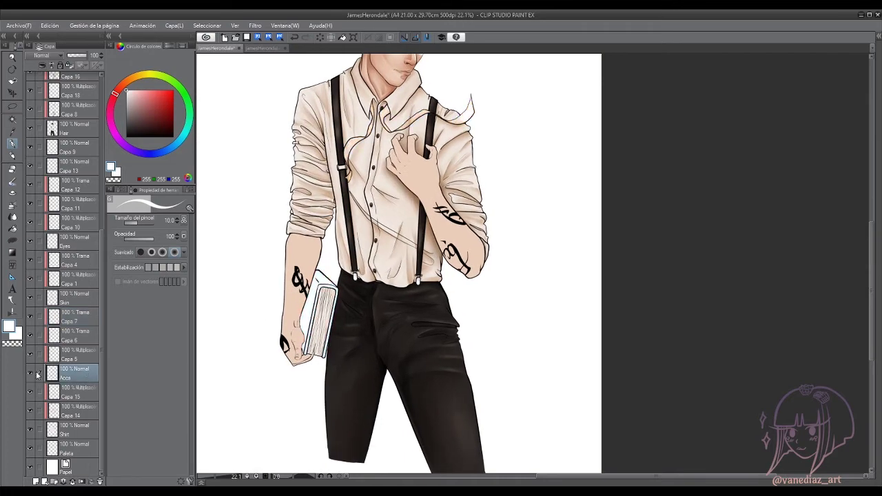
scroll(314, 355, "up", 6)
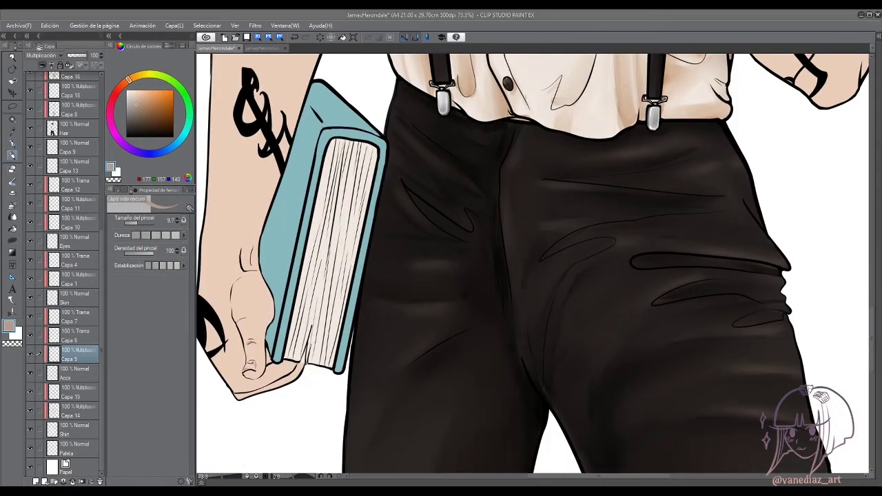
left_click_drag(364, 166, 364, 165)
left_click(69, 410)
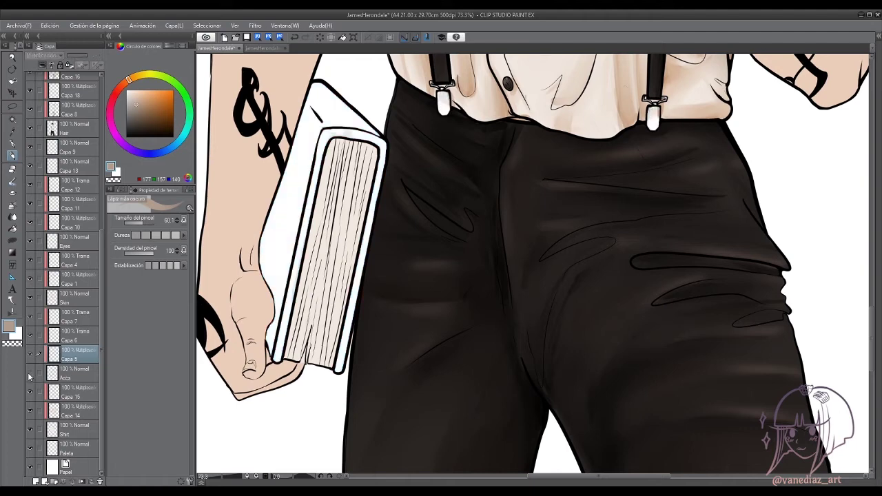
mouse_move(376, 141)
left_mouse_down()
mouse_move(359, 245)
mouse_move(324, 313)
left_mouse_up()
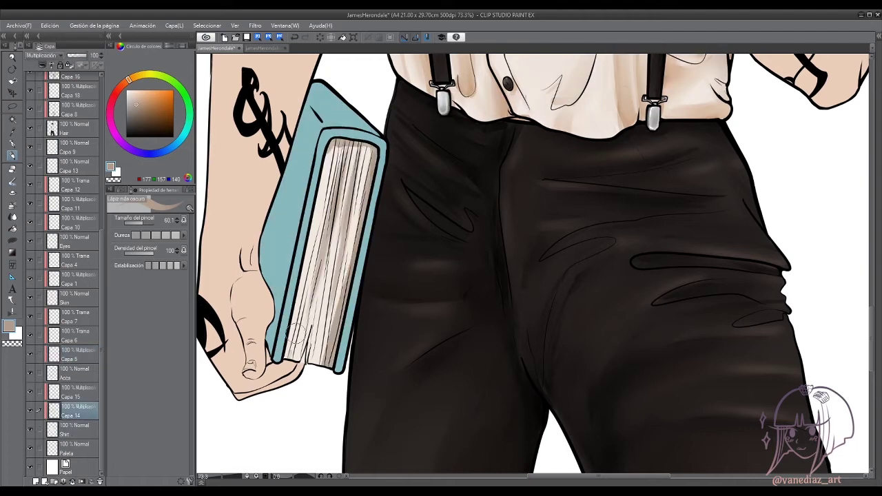
left_click_drag(331, 144, 303, 345)
Add finer brown streaks along the page edges at pencil size 17.8 and blend them at size 13.1.
mouse_move(348, 269)
left_mouse_down()
mouse_move(370, 154)
mouse_move(310, 362)
left_mouse_up()
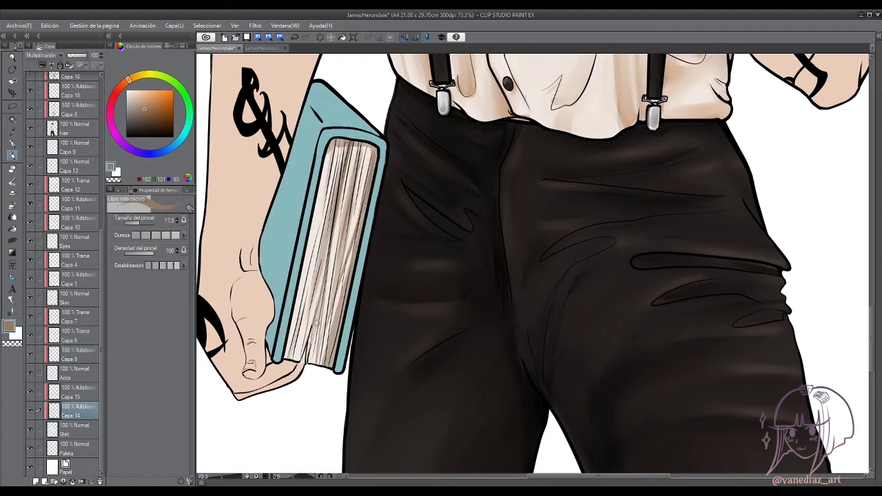
left_click_drag(337, 145, 296, 355)
left_click_drag(361, 169, 330, 369)
key("j")
left_click_drag(365, 148, 338, 331)
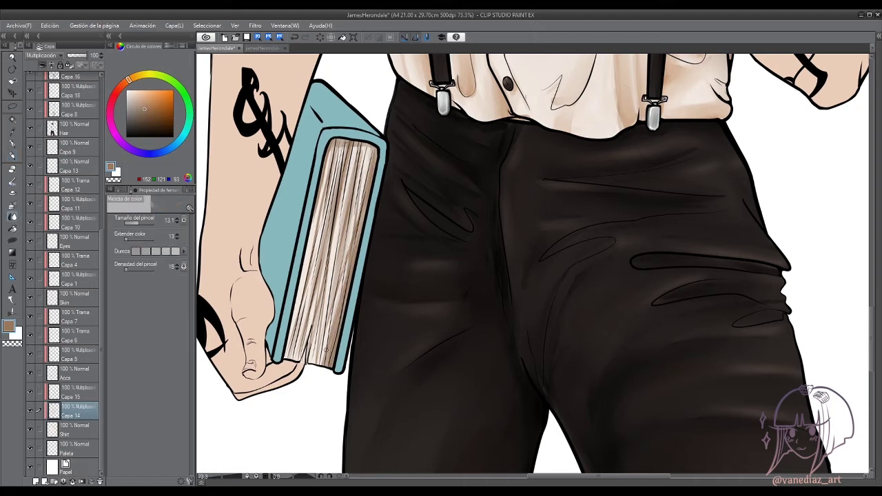
left_click_drag(323, 185, 318, 337)
left_click_drag(362, 193, 329, 308)
Deepen the page edges with darker brown streaks at size 17.8 on Capa 14 and soften them with the blending tool.
key("p")
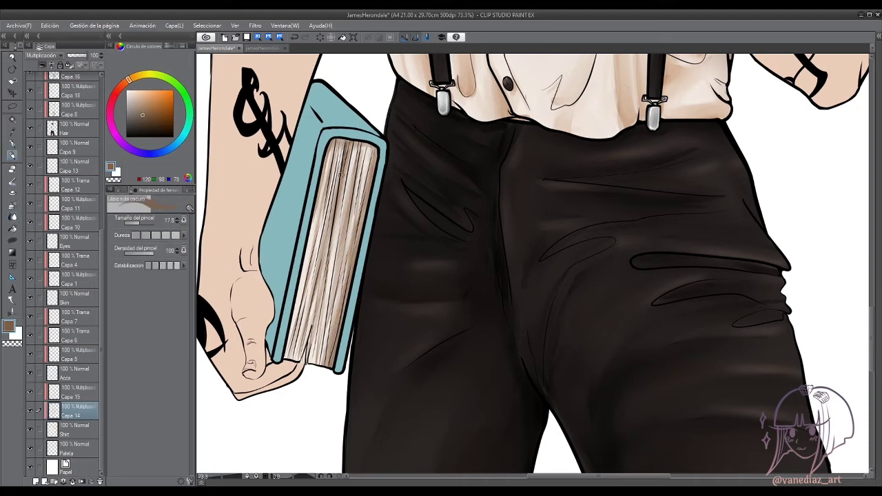
mouse_move(341, 150)
left_mouse_down()
mouse_move(318, 361)
mouse_move(298, 345)
left_mouse_up()
left_click_drag(322, 213, 289, 357)
left_click_drag(361, 155, 335, 285)
left_click_drag(373, 151, 344, 302)
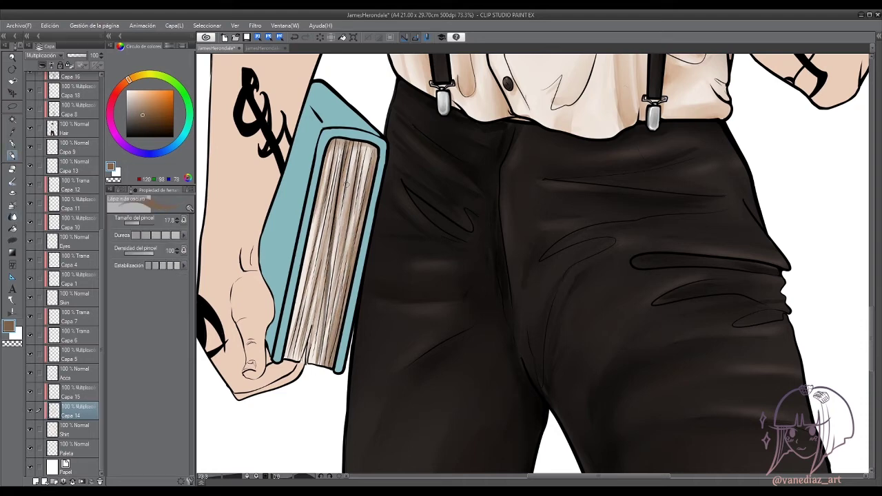
left_click_drag(358, 143, 332, 251)
key("j")
left_click_drag(365, 166, 324, 291)
Erase the black inner page lines from the Book line-art layer with the eraser at size 28.1.
left_click(348, 153, "ctrl+shift")
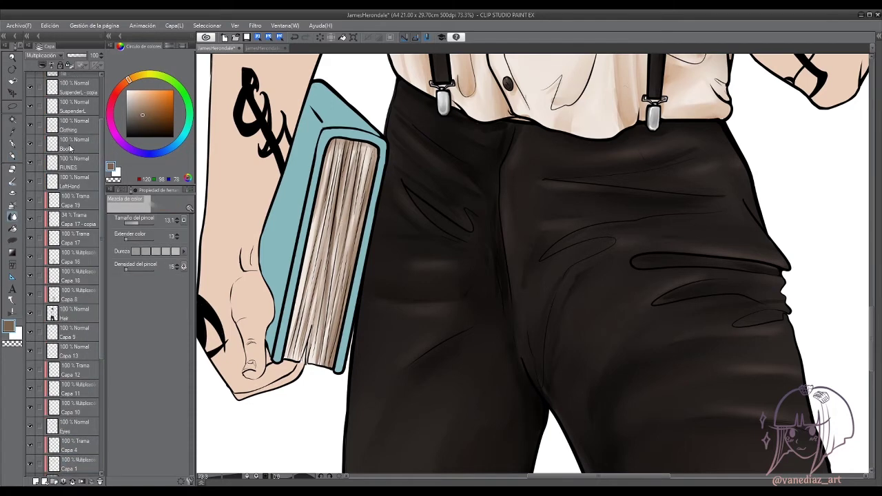
key("b")
left_click_drag(343, 149, 310, 323)
left_click_drag(358, 189, 330, 315)
left_click_drag(365, 149, 348, 219)
left_click_drag(349, 141, 327, 274)
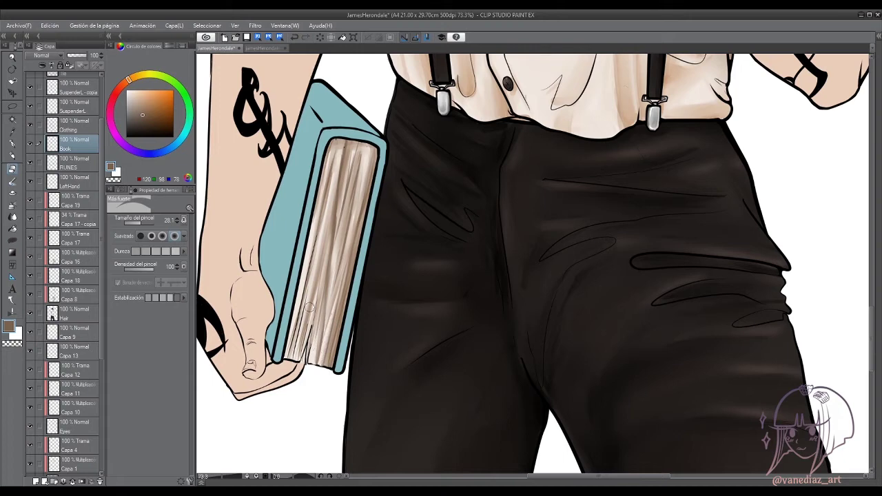
Return to layer Capa 14 and blend the brown page shading where the lines were removed.
scroll(77, 390, "down", 5)
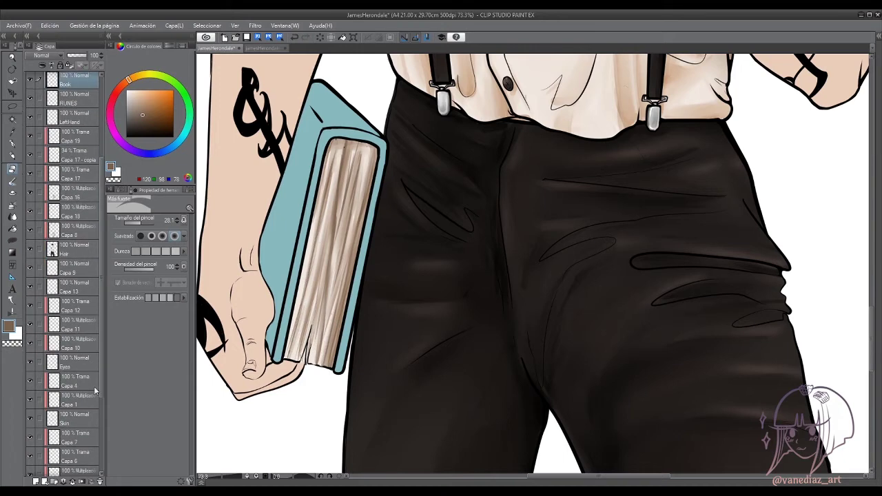
left_click(75, 411)
key("j")
left_click_drag(339, 198, 329, 263)
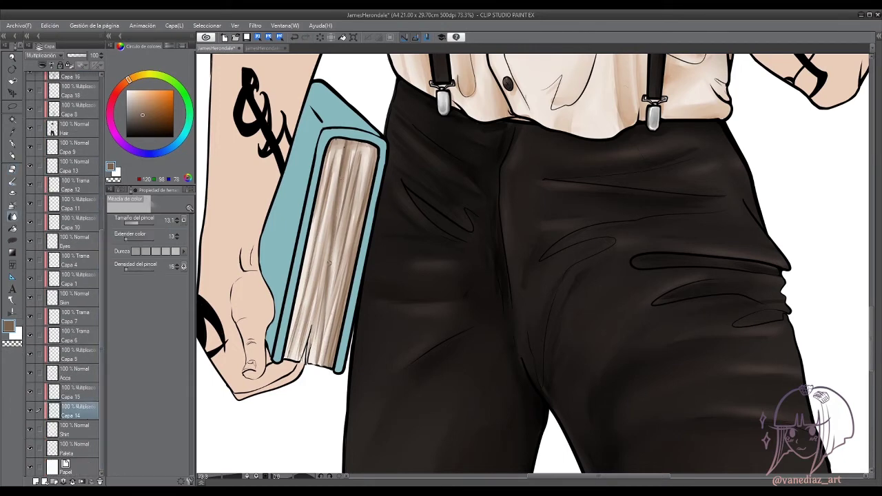
Add thin dark brown streaks down the book's pages on Multiply layer Capa 15 and prepare to blend them.
left_click(343, 201, "ctrl+shift")
key("p")
mouse_move(350, 149)
left_mouse_down()
mouse_move(343, 268)
mouse_move(323, 345)
mouse_move(313, 318)
left_mouse_up()
mouse_move(323, 200)
left_mouse_down()
mouse_move(302, 328)
mouse_move(297, 315)
left_mouse_up()
left_click_drag(372, 147, 349, 222)
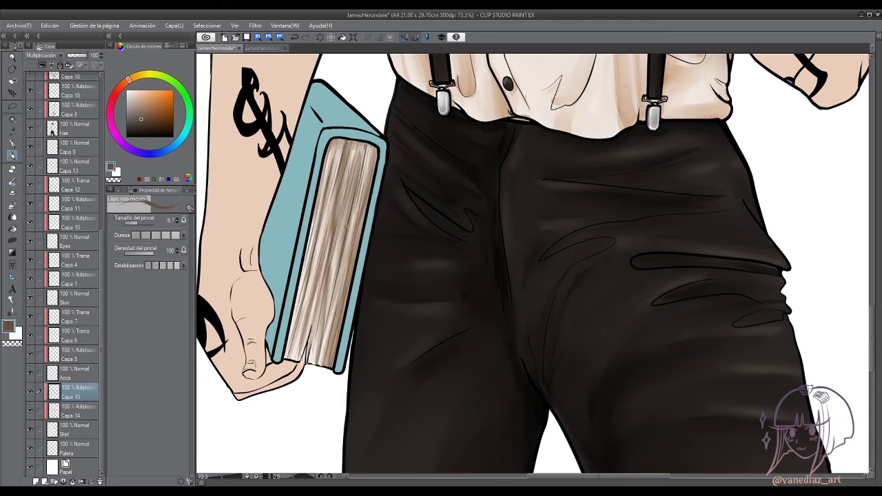
key("j")
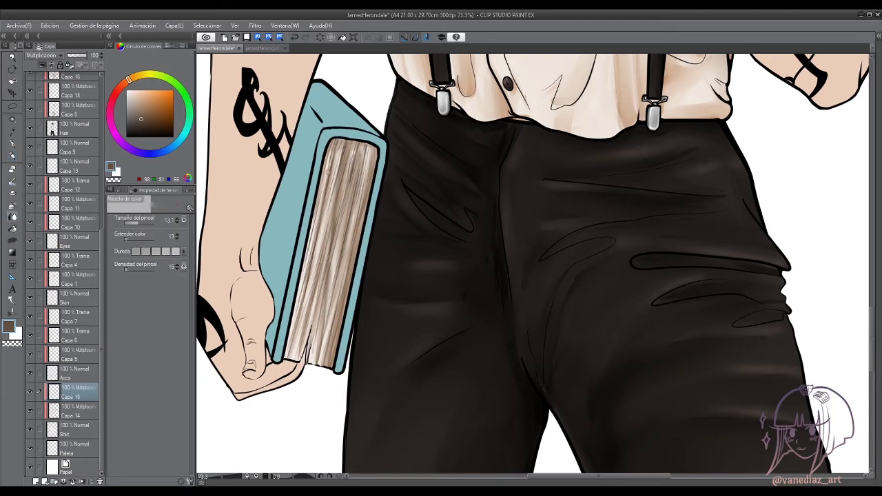
Paint wider dark brown strokes over the page edges on Capa 15 at size 24.1 and blend them at size 13.1.
key("p")
left_click_drag(372, 145, 355, 225)
left_click_drag(364, 144, 334, 228)
left_click_drag(349, 132, 314, 217)
left_click_drag(355, 142, 297, 363)
left_click_drag(327, 266, 293, 360)
left_click_drag(314, 230, 286, 356)
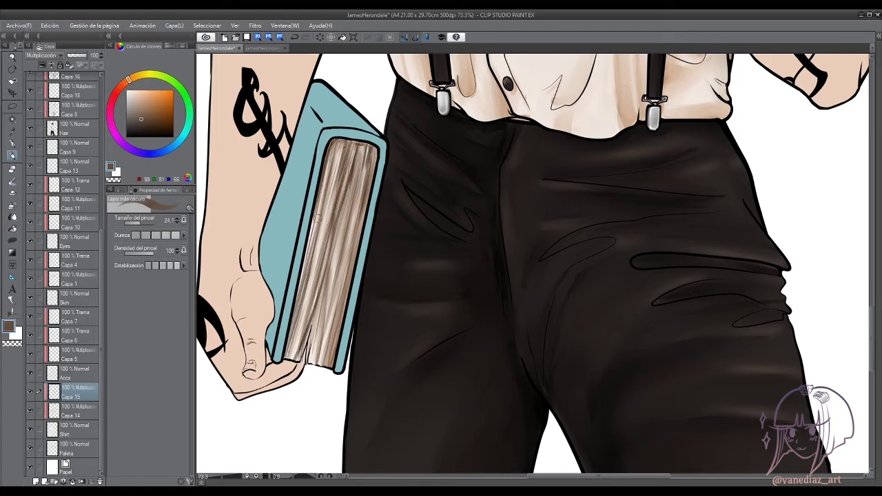
key("j")
left_click_drag(359, 147, 337, 222)
left_click_drag(327, 265, 306, 323)
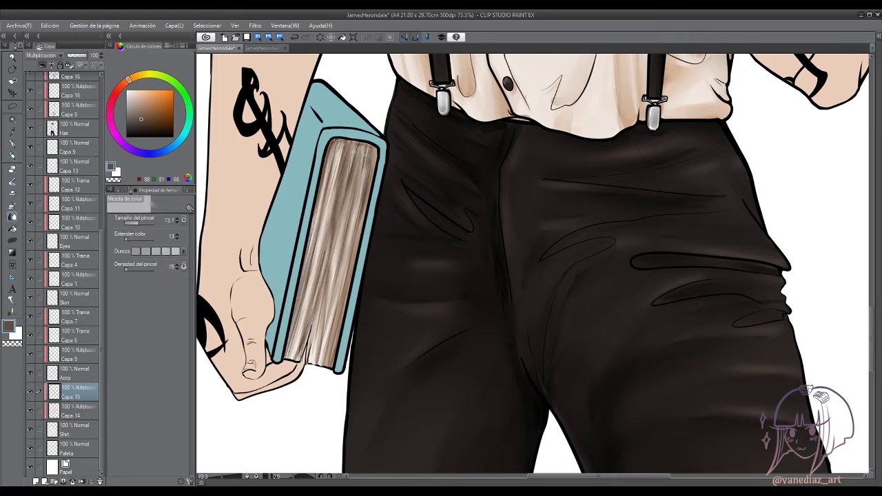
Lighten parts of the page shading with a soft eraser and add fine brown page streaks at pencil size 7.1 on Capa 15.
scroll(534, 263, "down", 5)
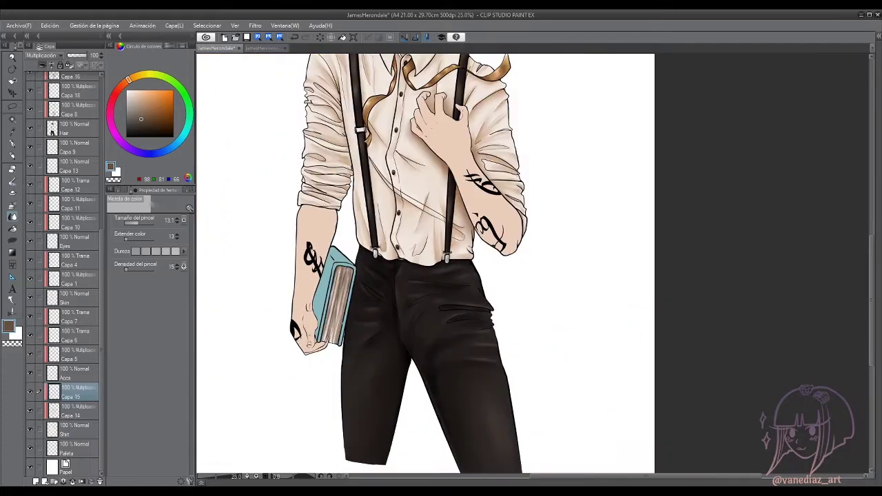
scroll(336, 310, "up", 5)
key("b")
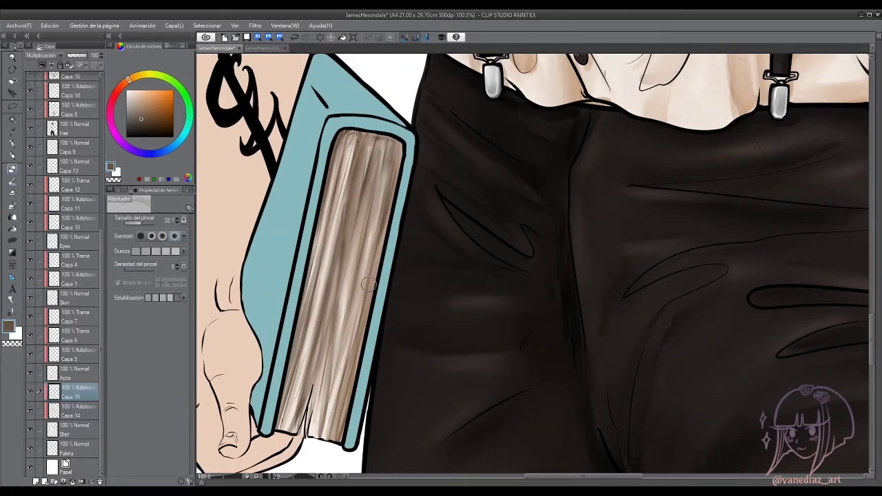
left_click_drag(341, 206, 323, 338)
key("p")
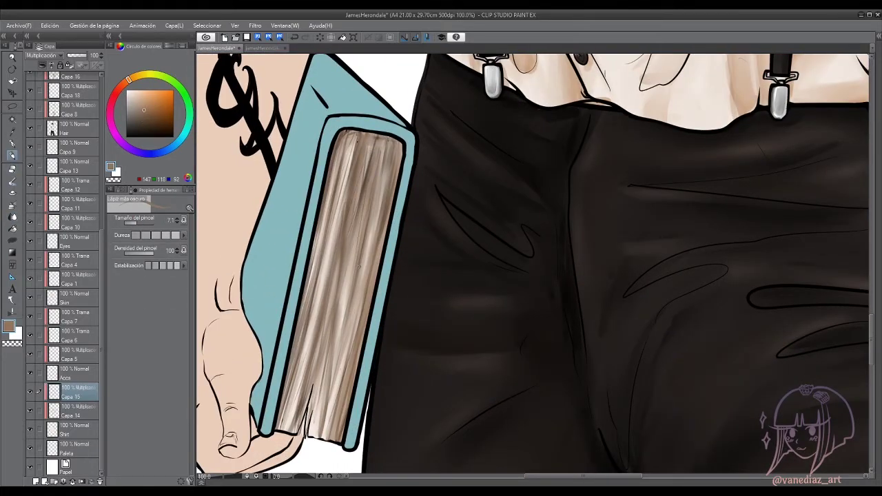
left_click_drag(365, 214, 317, 434)
left_click_drag(331, 228, 303, 421)
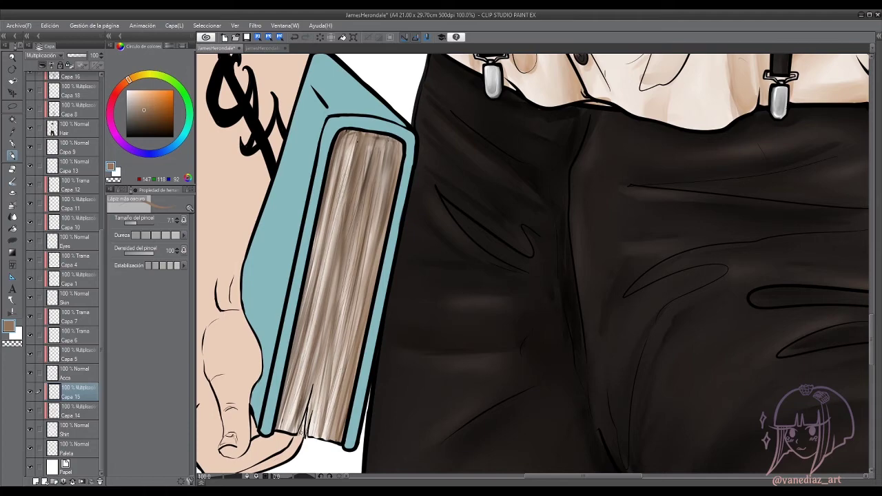
mouse_move(344, 136)
left_mouse_down()
mouse_move(343, 206)
mouse_move(375, 286)
left_mouse_up()
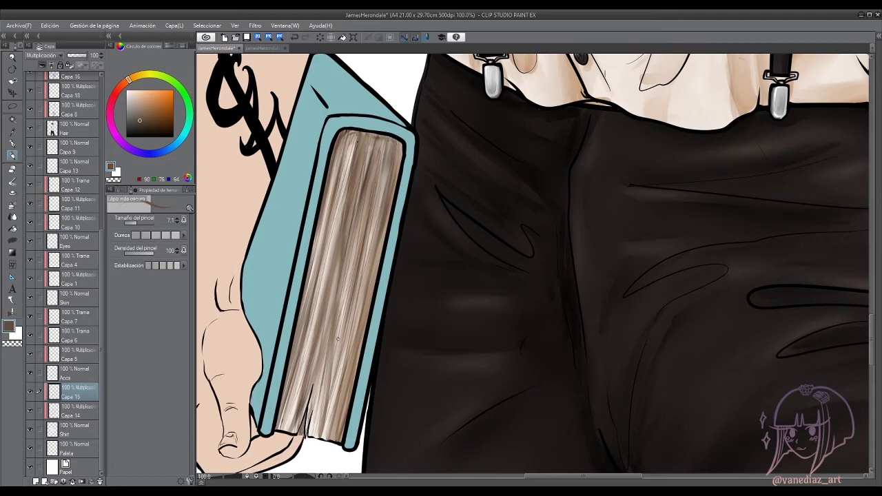
Touch up the pages' lower outline and draw thin black page lines on the Book layer with the size 10 pen.
scroll(345, 276, "down", 5)
scroll(359, 358, "up", 7)
scroll(100, 165, "up", 3)
left_click(74, 92)
key("p")
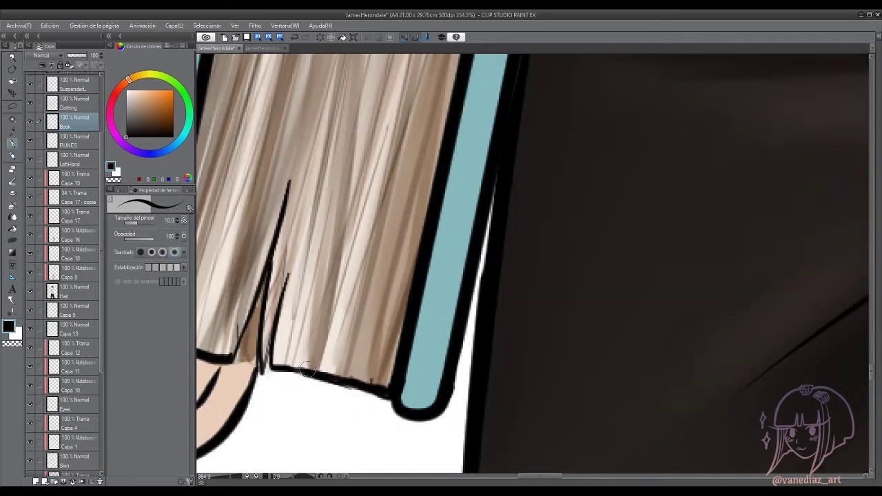
scroll(397, 259, "down", 5)
scroll(397, 259, "up", 3)
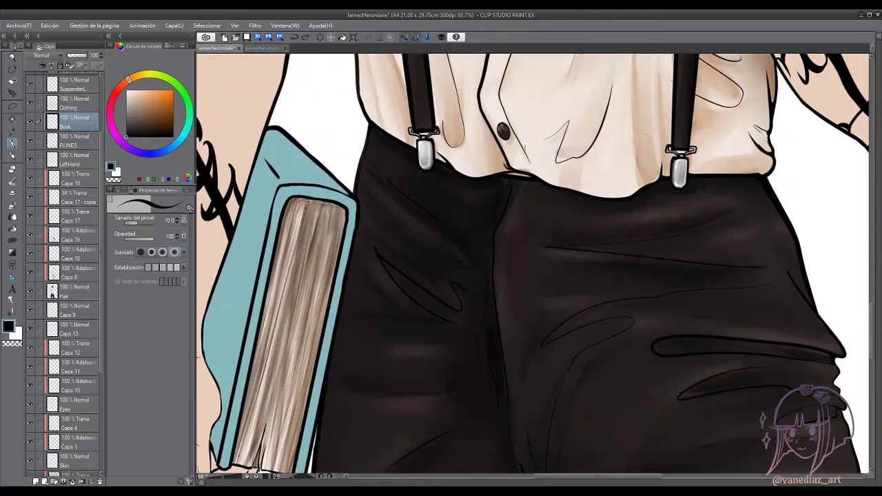
mouse_move(307, 166)
left_mouse_down()
mouse_move(267, 356)
mouse_move(276, 296)
left_mouse_up()
left_click_drag(261, 382, 250, 422)
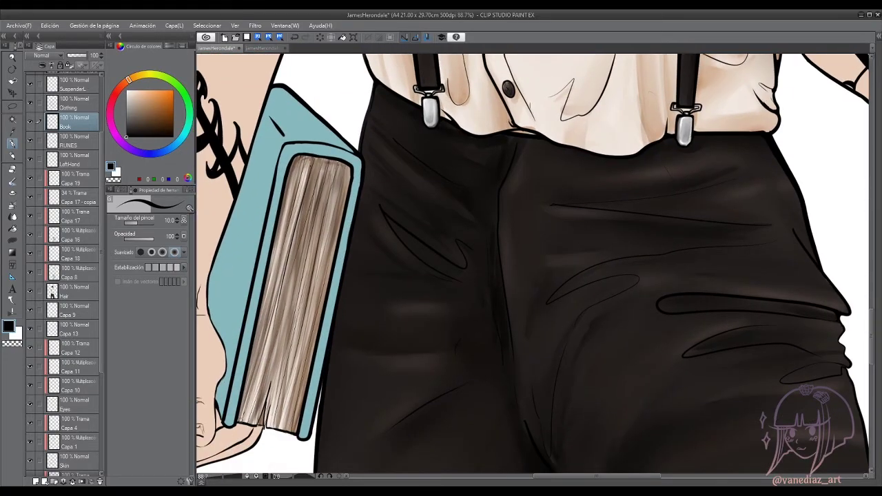
Lay light skin-tone shading over the book-holding forearm and hand on Multiply layer Capa 1 with the pencil at size 81.6.
scroll(336, 235, "down", 3)
scroll(354, 122, "up", 2)
left_click(74, 377)
mouse_move(358, 111)
left_mouse_down()
mouse_move(380, 119)
mouse_move(336, 124)
mouse_move(340, 106)
mouse_move(348, 220)
left_mouse_up()
left_click_drag(345, 131, 341, 207)
left_click_drag(324, 268, 313, 351)
left_click_drag(330, 241, 324, 345)
scroll(331, 289, "down", 2)
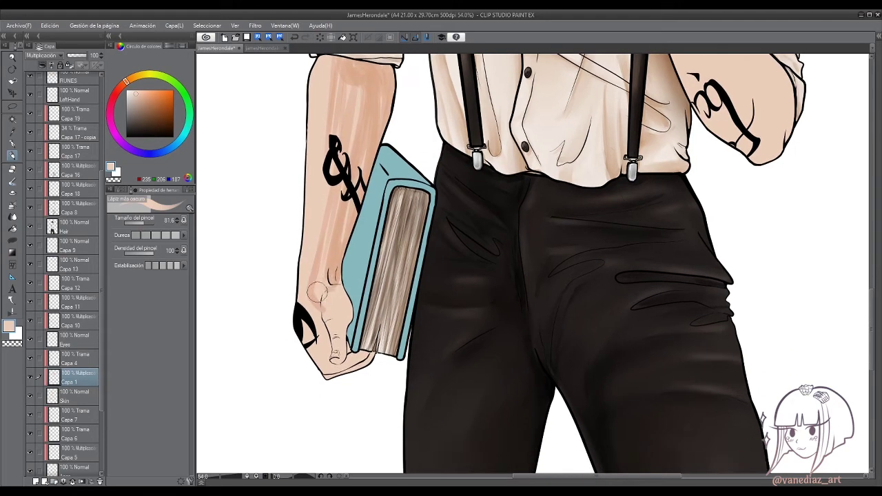
left_click_drag(338, 282, 331, 345)
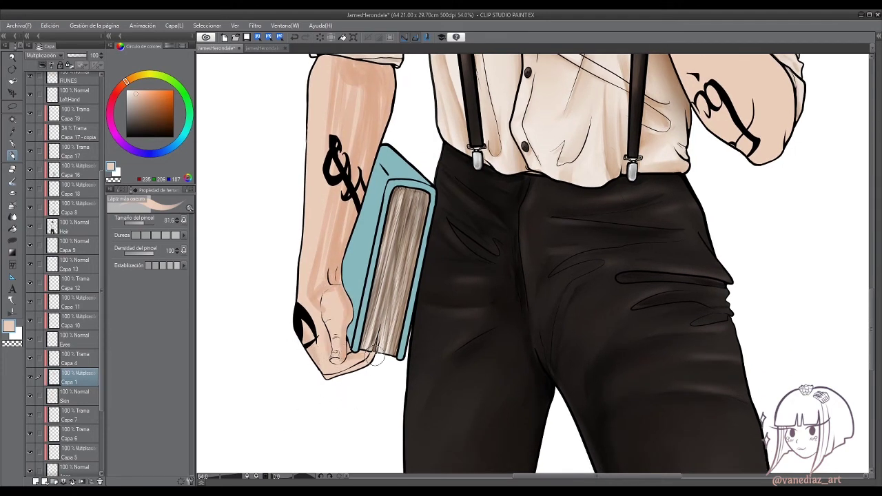
Add medium brown shadows to the elbow crease and the inner side of the book-holding forearm at size 81.6.
mouse_move(392, 147)
left_mouse_down()
mouse_move(368, 253)
mouse_move(371, 225)
left_mouse_up()
mouse_move(324, 131)
left_mouse_down()
mouse_move(348, 165)
mouse_move(372, 176)
mouse_move(351, 265)
left_mouse_up()
left_click_drag(331, 282, 321, 338)
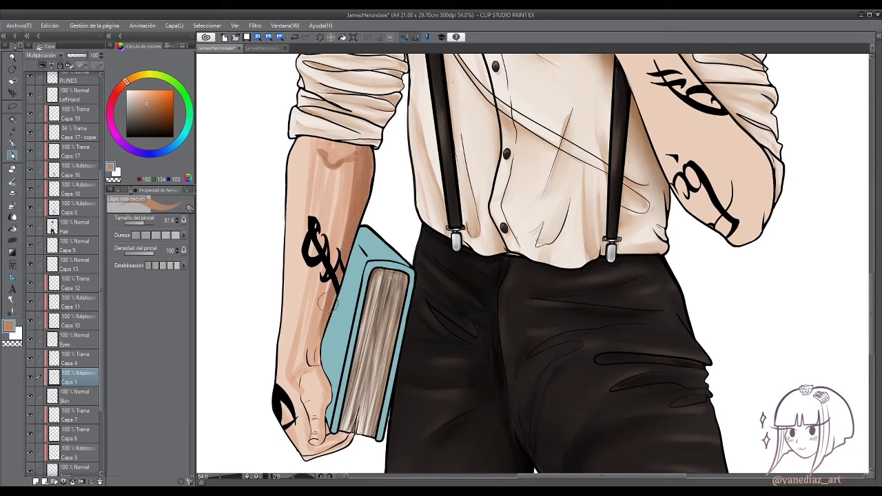
left_click_drag(324, 304, 304, 365)
Deepen the elbow crease, the inner forearm edge and the wrist with a darker reddish-brown on Capa 1.
left_click(304, 365, "alt")
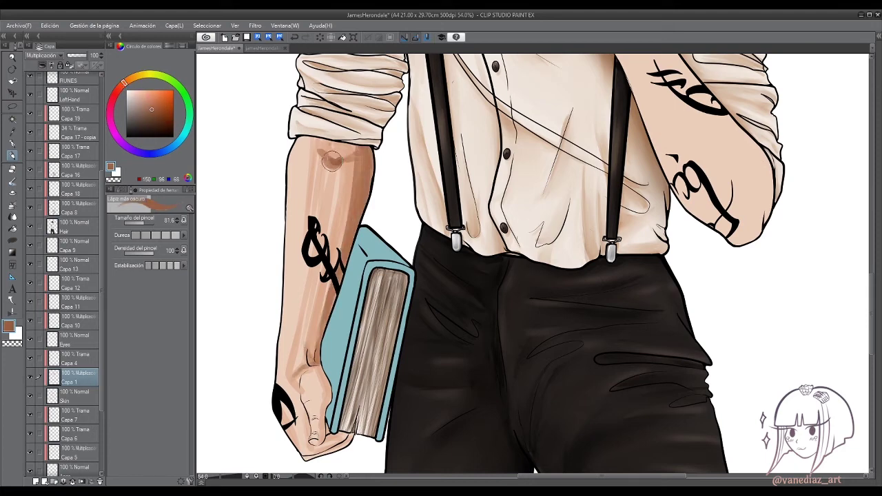
left_click_drag(323, 153, 341, 178)
left_click_drag(363, 138, 372, 234)
scroll(332, 207, "down", 1)
mouse_move(348, 197)
left_mouse_down()
mouse_move(310, 385)
mouse_move(324, 393)
mouse_move(320, 331)
mouse_move(317, 355)
left_mouse_up()
scroll(319, 321, "down", 1)
left_click(313, 365, "alt")
scroll(317, 345, "up", 3)
Blend the forearm and elbow shading smoothly on Capa 1, using size 81.6 for broad areas and 38.1 near the rune.
key("j")
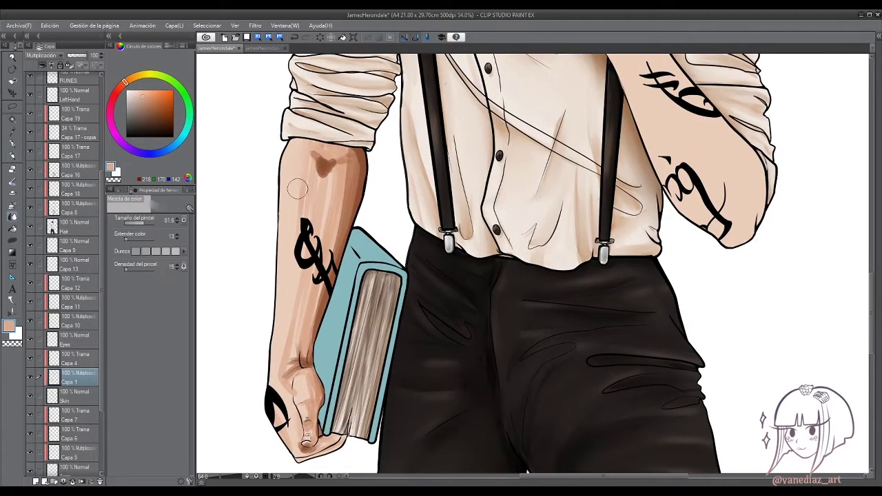
mouse_move(298, 188)
left_mouse_down()
mouse_move(319, 164)
mouse_move(355, 187)
mouse_move(354, 153)
mouse_move(341, 180)
left_mouse_up()
key("bracketleft")
key("bracketleft")
key("bracketleft")
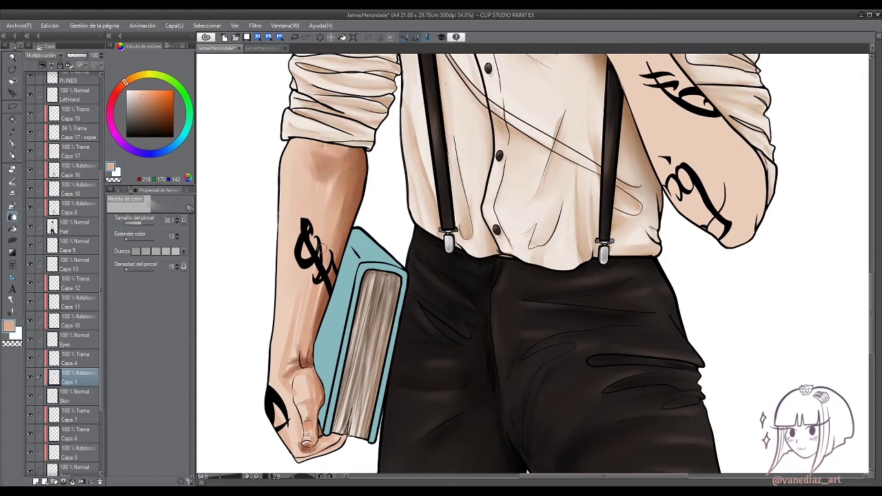
mouse_move(323, 247)
left_mouse_down()
mouse_move(334, 206)
mouse_move(324, 234)
left_mouse_up()
key("bracketright")
key("bracketright")
key("bracketright")
mouse_move(311, 198)
left_mouse_down()
mouse_move(324, 172)
mouse_move(324, 139)
mouse_move(317, 300)
mouse_move(296, 276)
mouse_move(319, 191)
mouse_move(348, 180)
mouse_move(306, 167)
left_mouse_up()
Blend the skin shading on the thumb and hand holding the book at size 38.1.
scroll(310, 317, "up", 2)
key("bracketleft")
key("bracketleft")
key("bracketleft")
left_click_drag(329, 303, 320, 324)
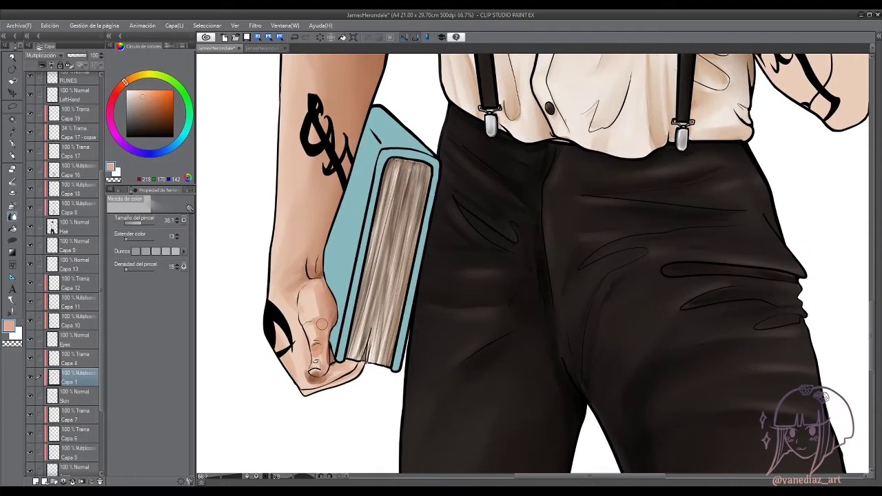
left_click_drag(324, 355, 310, 382)
Reinforce the shadows at the elbow crease and wrist of the book-holding arm with reddish-brown pencil strokes at size 81.6.
scroll(317, 331, "up", 3)
key("p")
left_click_drag(320, 146, 344, 153)
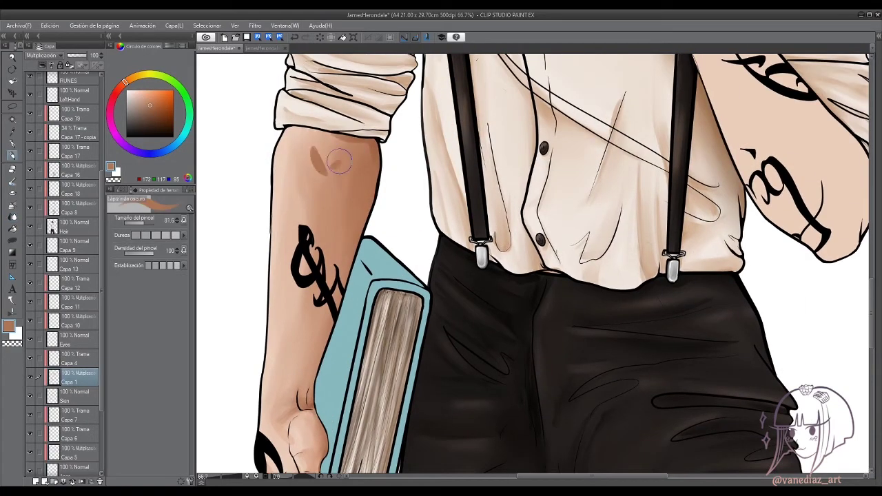
mouse_move(311, 403)
left_mouse_down()
mouse_move(320, 352)
mouse_move(307, 362)
left_mouse_up()
Add reddish-brown shadow details to the hand holding the book with the pencil at size 28.1.
key("bracketleft")
key("bracketleft")
key("bracketleft")
scroll(303, 345, "down", 3)
left_click_drag(299, 326, 306, 329)
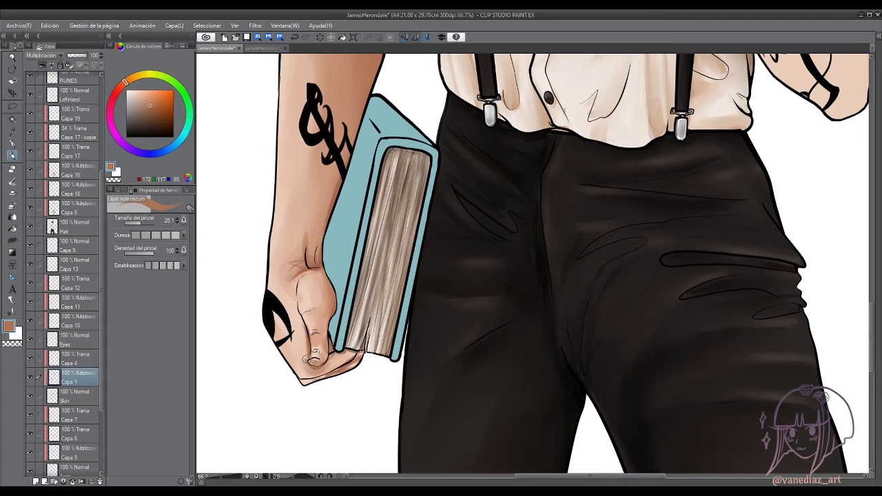
Deepen the shadows on the thumb and lower hand holding the book with a reddish-brown pencil at size 28.1.
scroll(321, 361, "down", 1)
mouse_move(315, 369)
left_mouse_down()
mouse_move(327, 359)
mouse_move(308, 376)
left_mouse_up()
left_click(124, 87)
left_click_drag(310, 297, 319, 336)
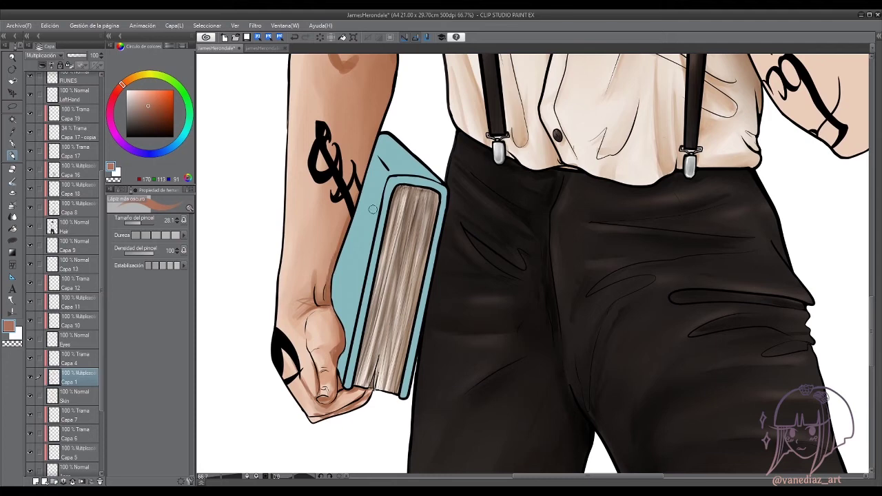
Blend the skin shading along the book-holding forearm and around the wrist crease at size 38.1.
left_click_drag(372, 208, 351, 364)
left_click_drag(306, 193, 298, 273)
key("j")
left_click_drag(311, 193, 303, 272)
left_click_drag(296, 206, 293, 269)
mouse_move(324, 310)
left_mouse_down()
mouse_move(331, 220)
mouse_move(326, 284)
left_mouse_up()
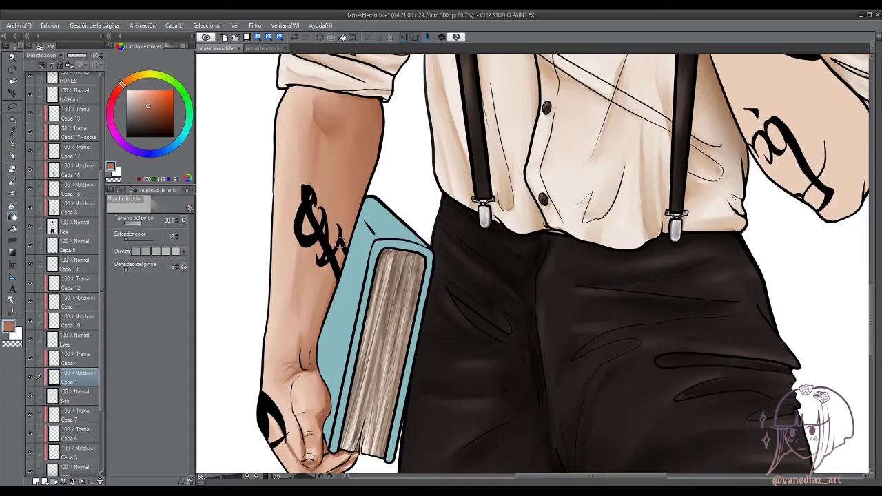
mouse_move(310, 358)
left_mouse_down()
mouse_move(319, 297)
mouse_move(309, 344)
left_mouse_up()
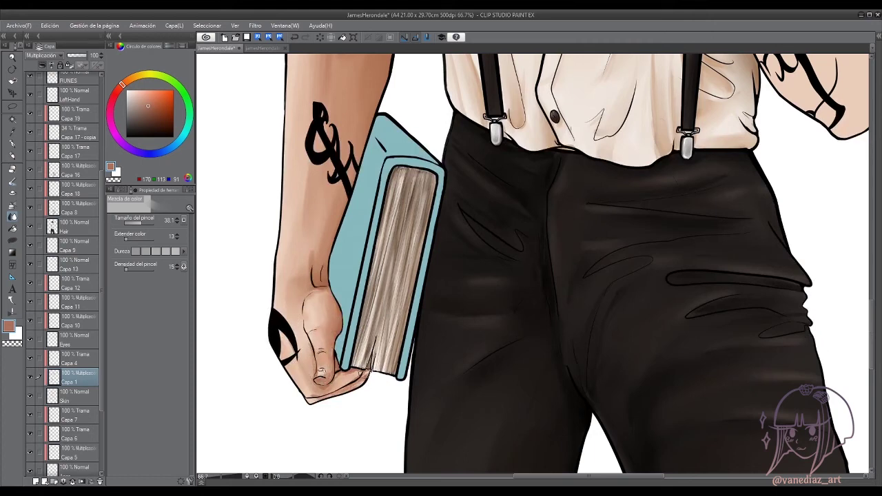
Darken the thumb edge and fingertip beside the book with a warmer reddish-brown pencil tone at size 28.1.
scroll(352, 375, "up", 3)
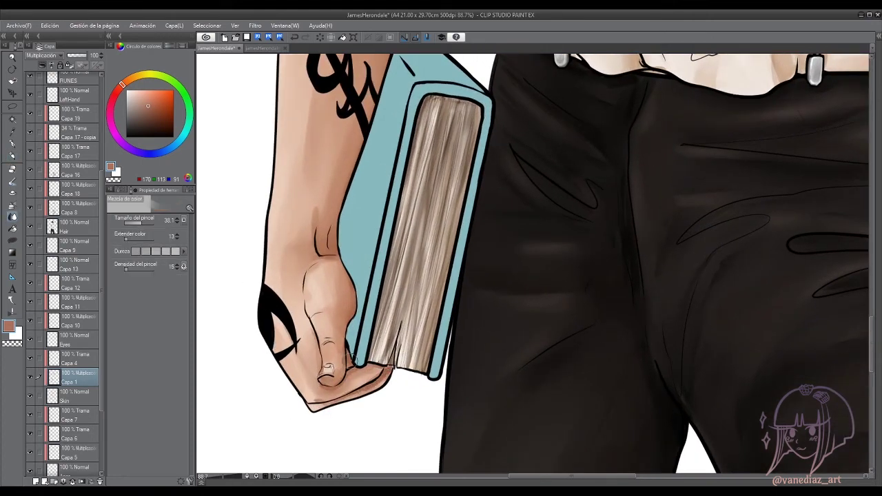
key("p")
left_click(150, 106)
mouse_move(339, 351)
left_mouse_down()
mouse_move(342, 257)
mouse_move(321, 262)
mouse_move(342, 324)
mouse_move(329, 369)
left_mouse_up()
key("j")
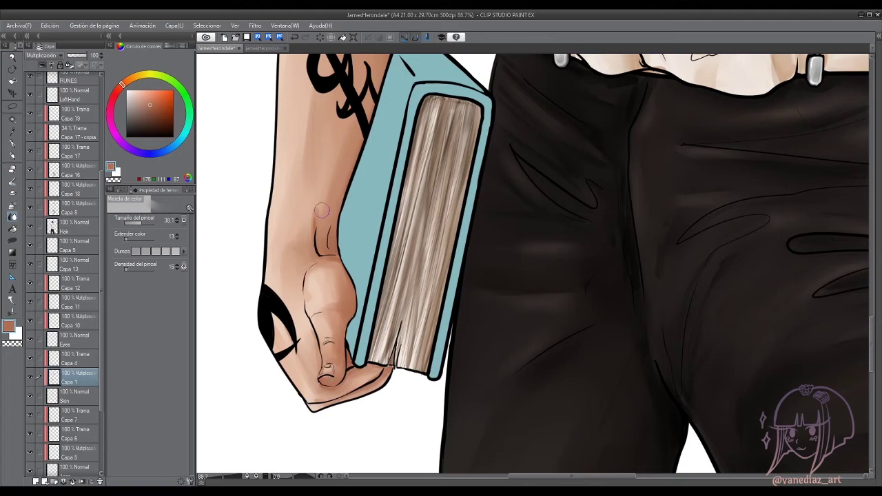
Add dark brown pencil accents at size 28.1 to the elbow crease, wrist lines, thumb outline and folded fingers.
scroll(322, 210, "up", 5)
key("p")
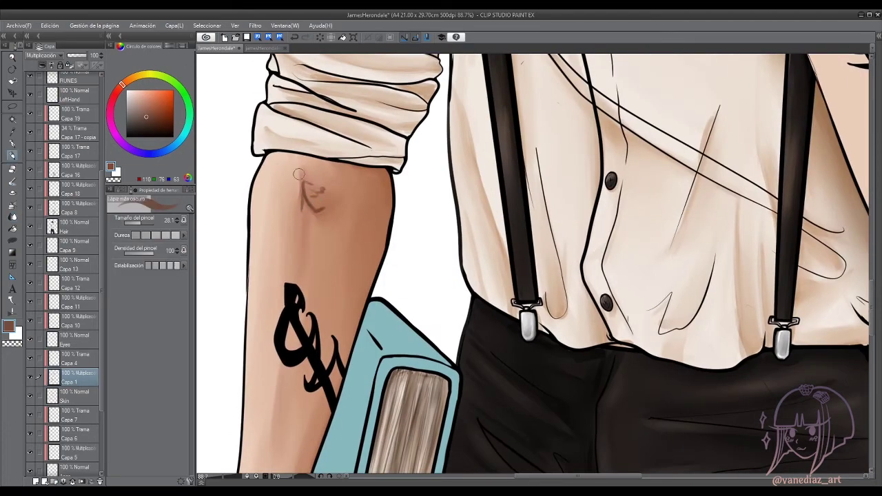
scroll(359, 162, "down", 5)
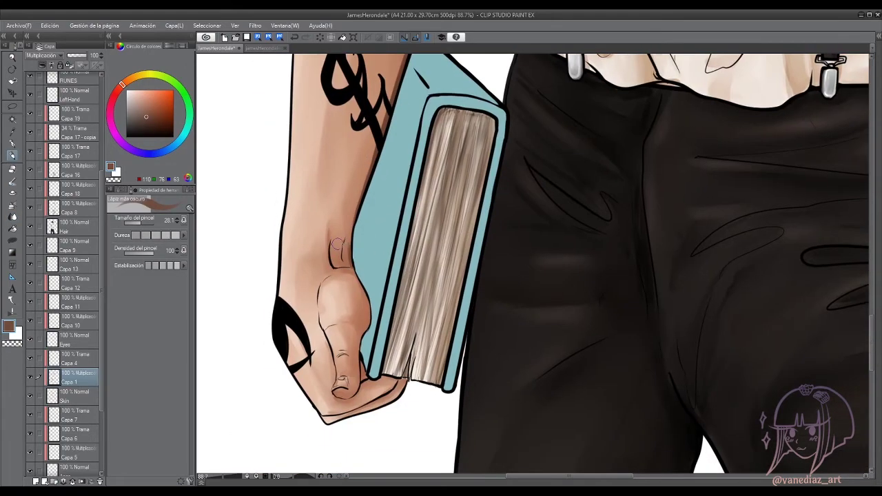
scroll(329, 260, "down", 3)
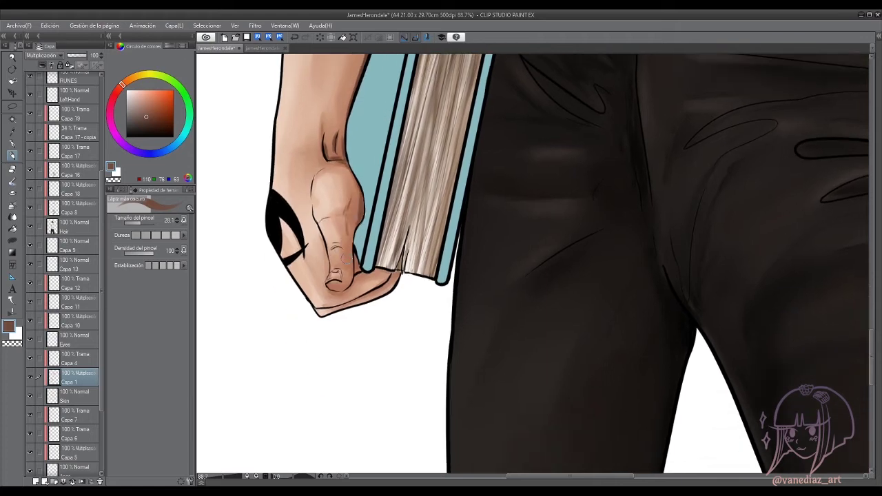
left_click_drag(322, 232, 332, 292)
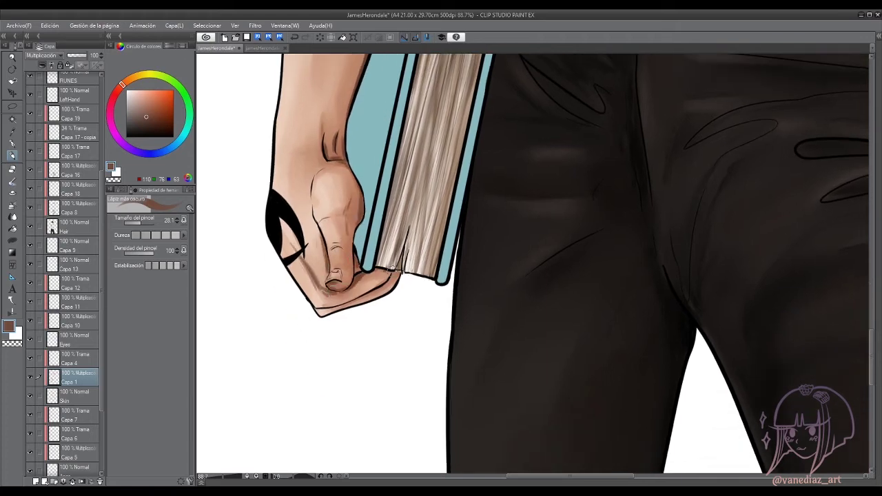
left_click_drag(391, 274, 344, 304)
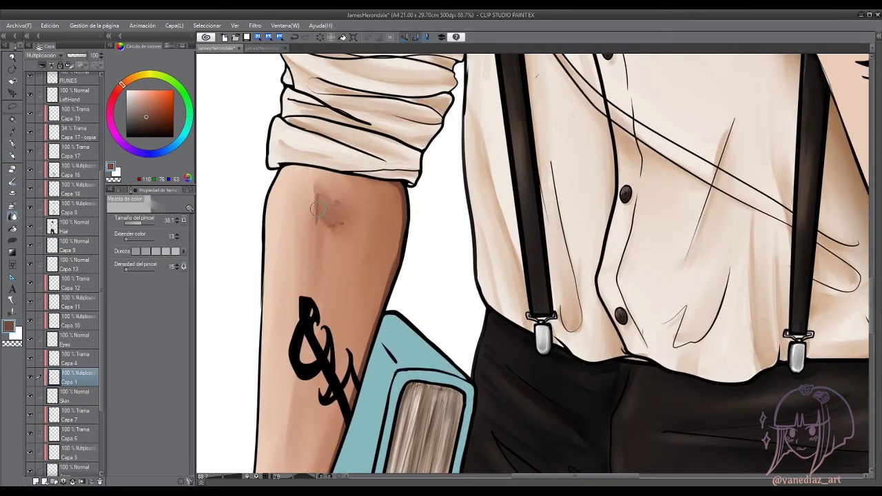
Blend the dark accents at the elbow crease and along the sleeve edge, reducing the blender size to 20.
mouse_move(324, 204)
left_mouse_down()
mouse_move(399, 200)
mouse_move(386, 289)
left_mouse_up()
left_click_drag(384, 190, 403, 204)
scroll(403, 197, "down", 1)
left_click_drag(397, 155, 393, 138)
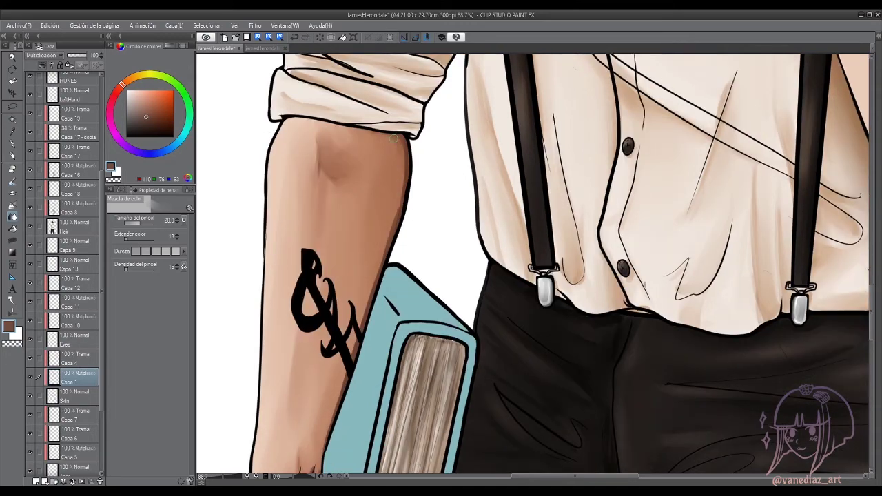
Blend the dark accents on the thumb and folded fingers of the book-holding hand at size 20.
scroll(358, 289, "down", 4)
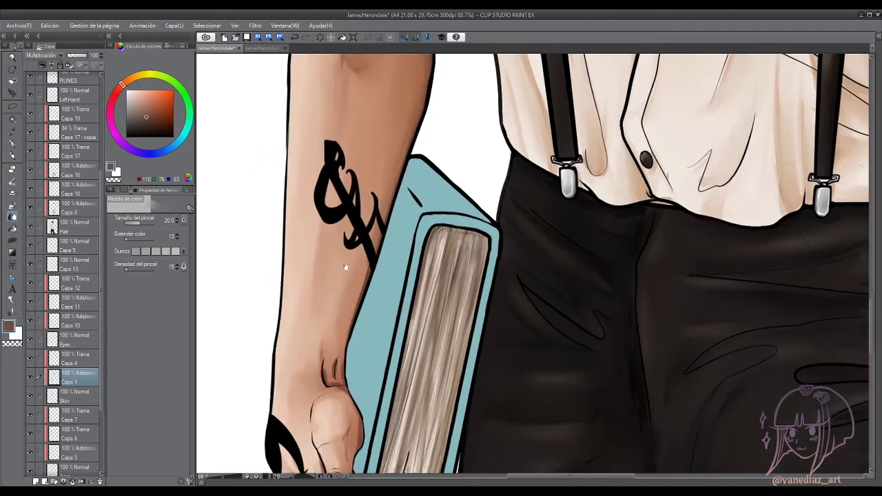
scroll(352, 310, "down", 2)
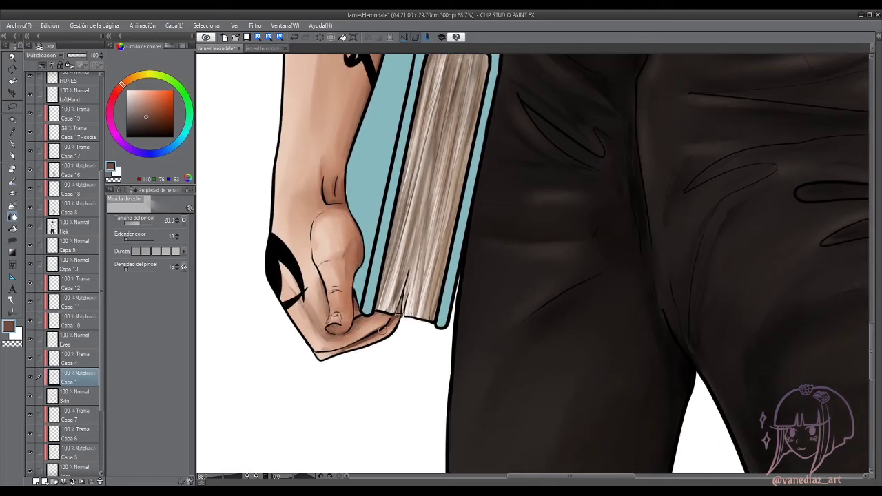
left_click_drag(381, 330, 358, 344)
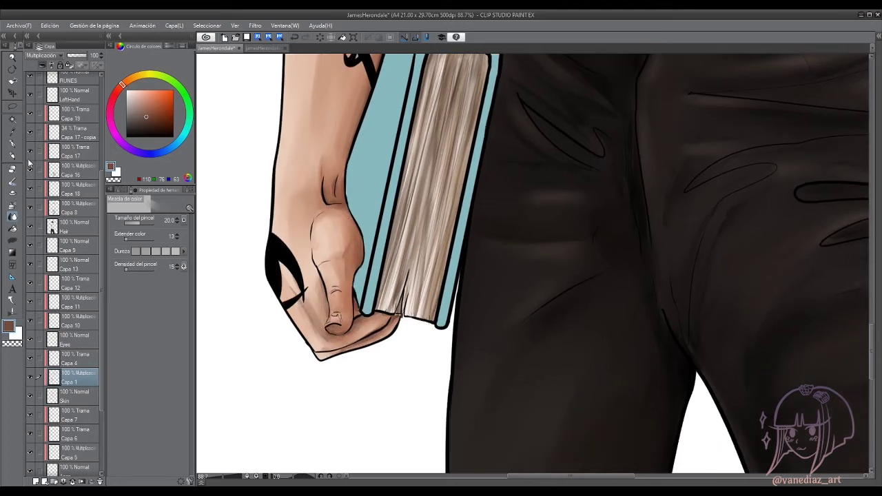
left_click(11, 155)
key("j")
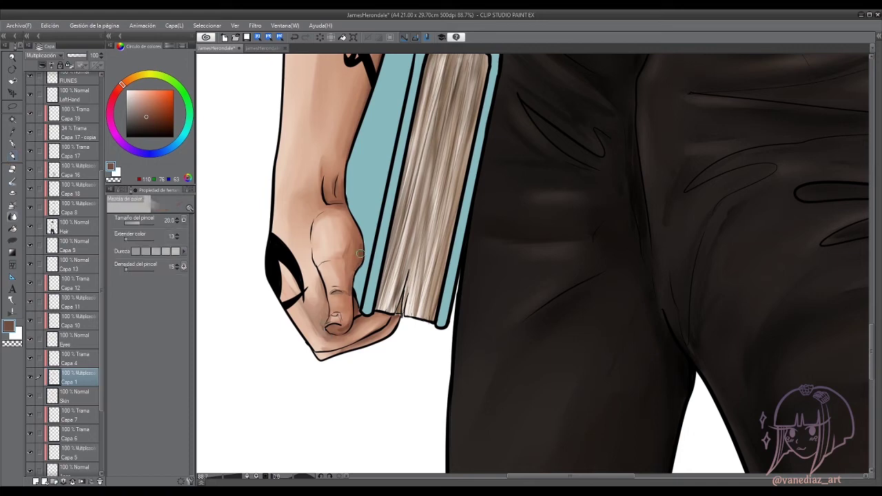
scroll(441, 262, "down", 2)
scroll(276, 239, "up", 2)
Sample a skin shadow tone from the forearm, then shade and blend the area around the wrist crease.
key("p")
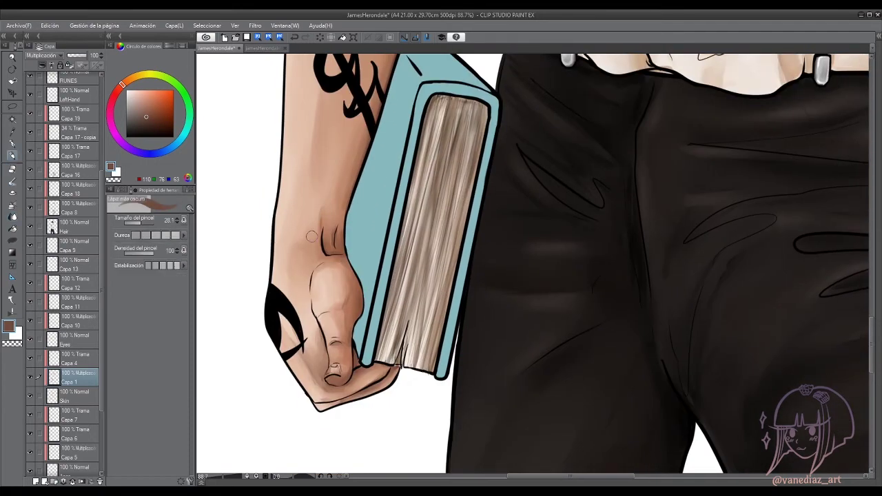
scroll(311, 237, "left", 1)
left_click(343, 121, "alt")
left_click_drag(320, 207, 319, 255)
key("j")
mouse_move(325, 183)
left_mouse_down()
mouse_move(319, 238)
mouse_move(293, 224)
left_mouse_up()
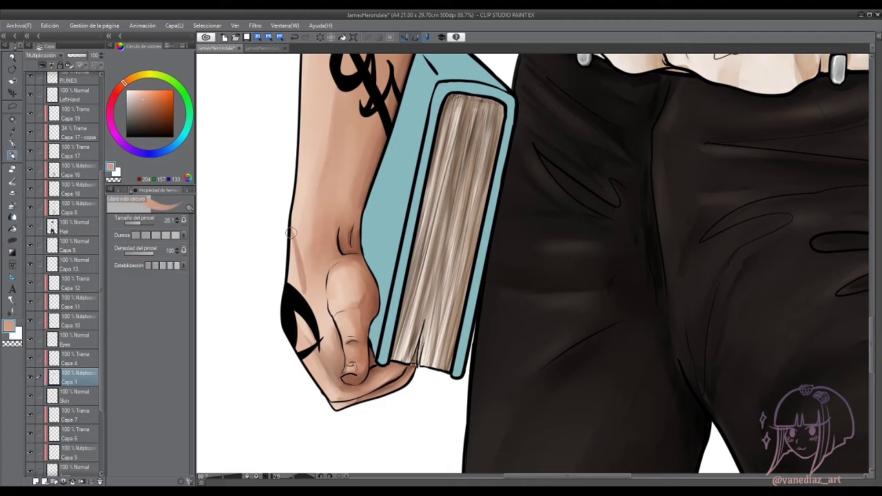
Shade the outer wrist edge above the hand rune with a sampled skin tone and blend it at size 30.
left_click(282, 242, "alt")
left_click_drag(297, 265, 292, 229)
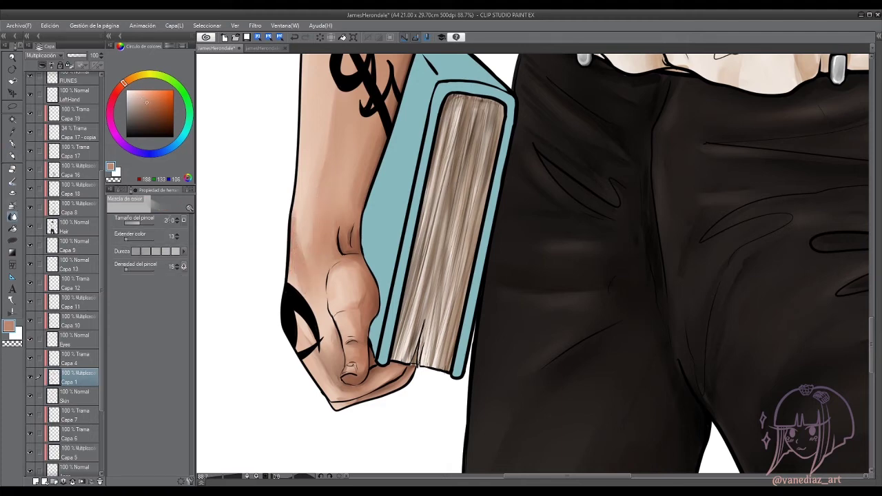
scroll(305, 170, "up", 5)
scroll(302, 323, "down", 3)
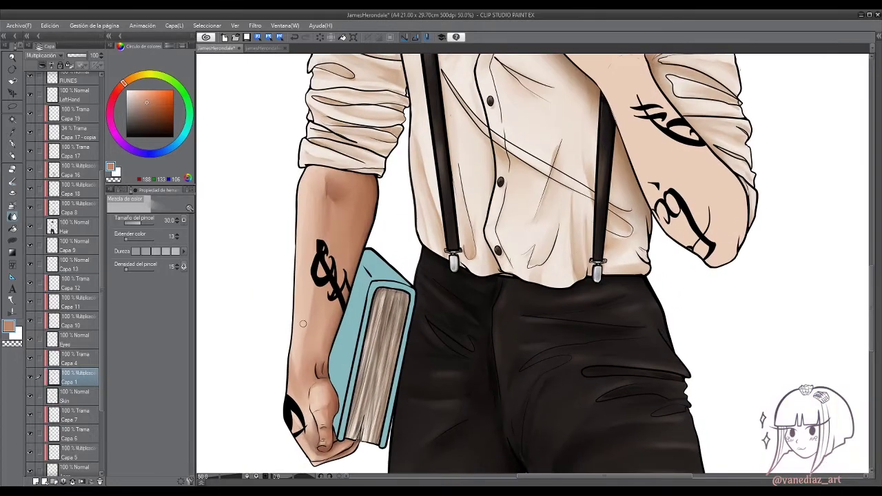
scroll(300, 302, "up", 3)
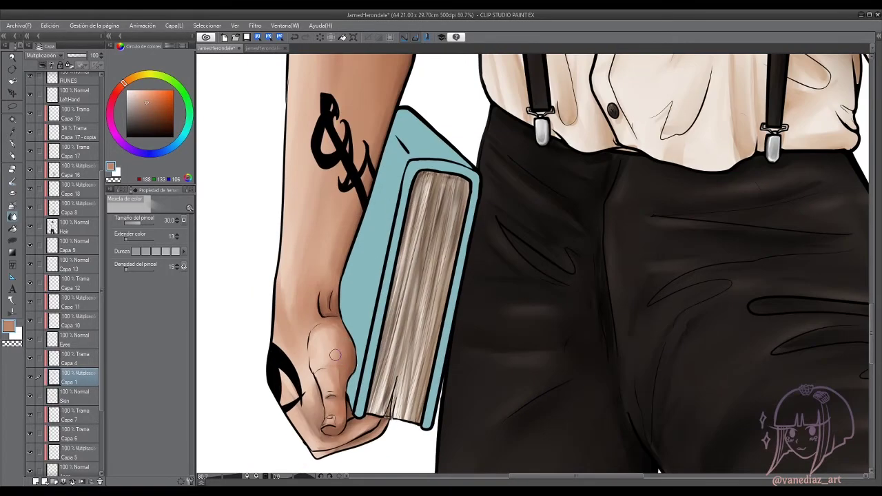
scroll(331, 305, "down", 3)
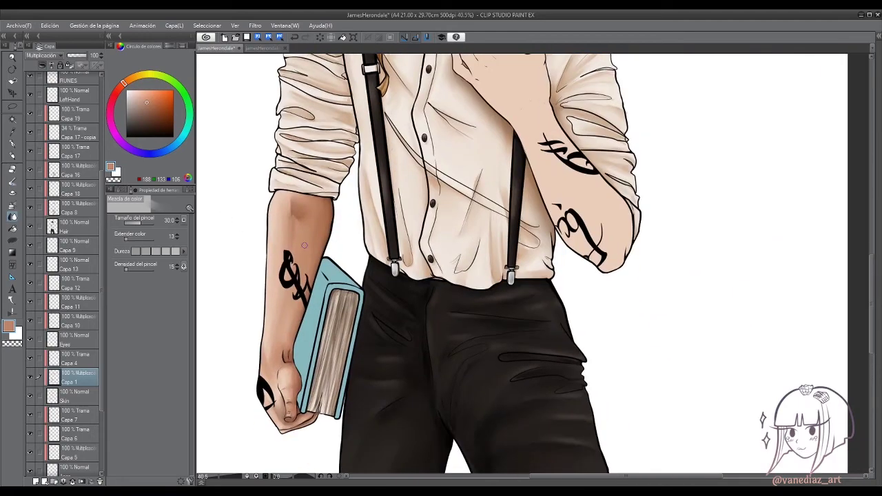
scroll(304, 245, "up", 3)
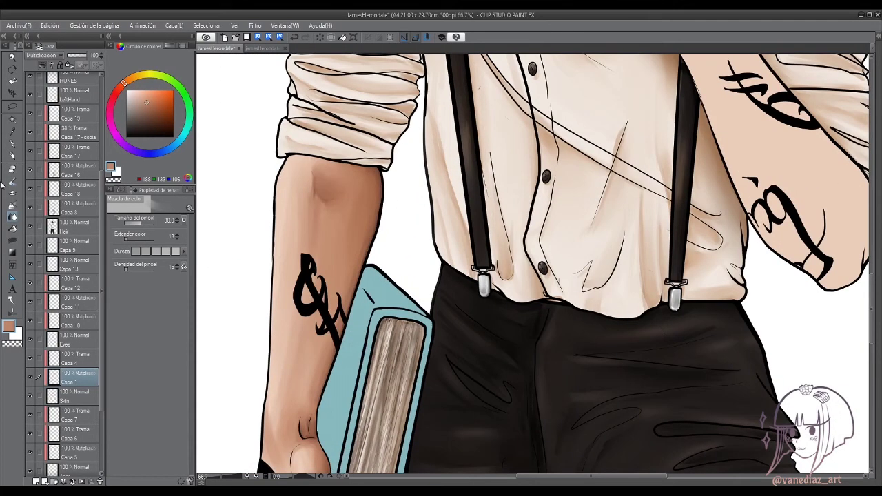
Touch up the upper forearm below the rolled sleeve with a sampled light skin tone and the size 30 blender.
left_click(11, 156)
left_click(300, 213, "alt")
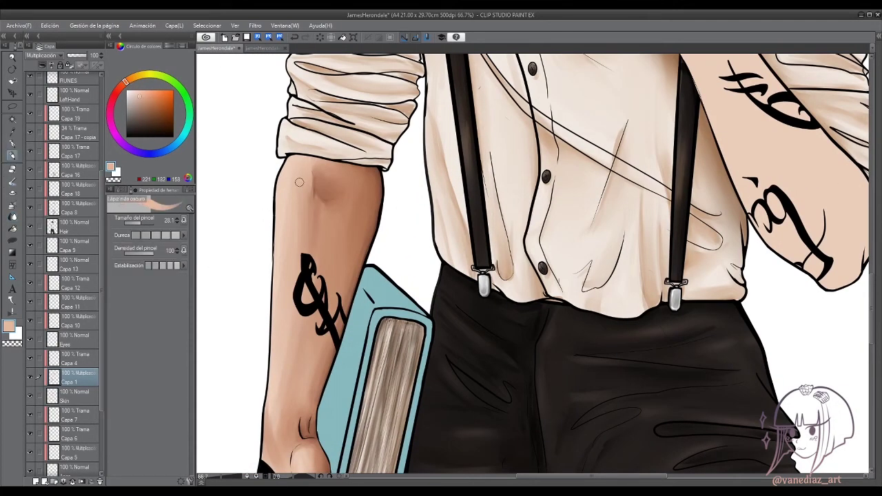
left_click(13, 216)
scroll(294, 167, "down", 4)
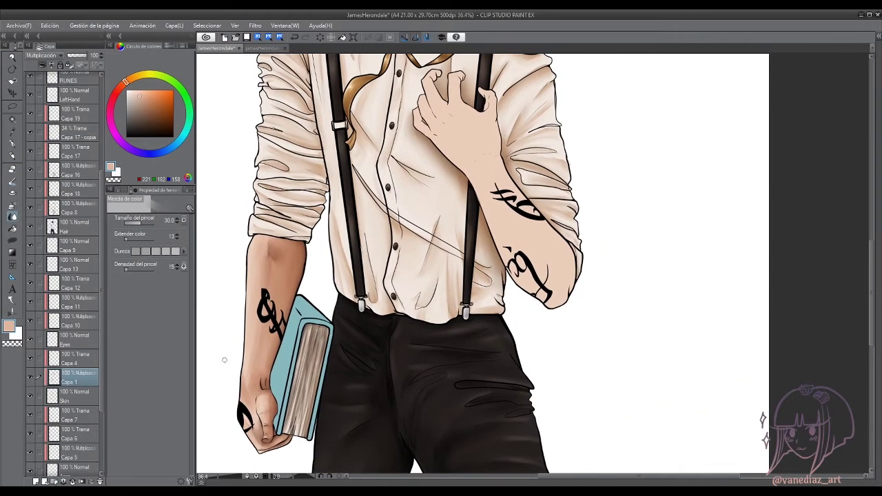
scroll(294, 166, "up", 2)
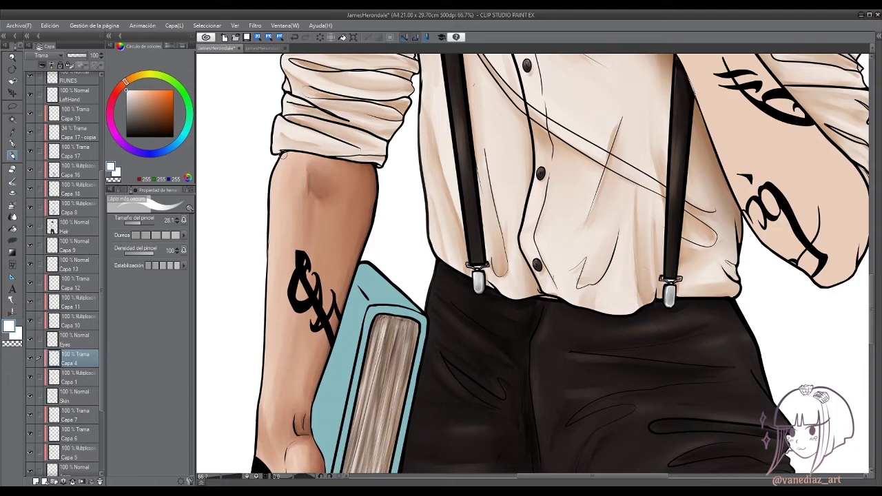
Add white highlights to the book-holding forearm and thumb on layer Capa 4 with the pencil at size 28.1.
left_click_drag(248, 386, 248, 207)
scroll(248, 332, "up", 1)
scroll(248, 332, "down", 3)
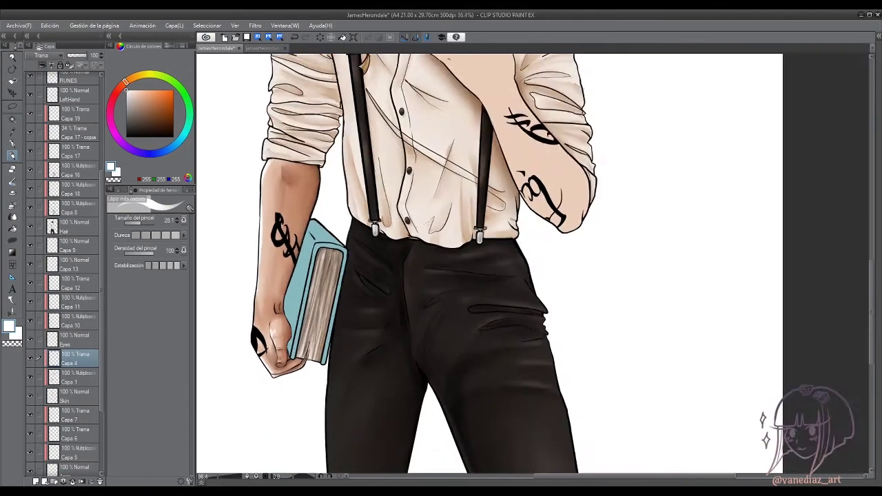
Lasso around the book-holding forearm, hand and book on Capa 4, and switch to the size 30 color blender.
scroll(248, 331, "up", 2)
key("m")
left_click_drag(262, 58, 376, 86)
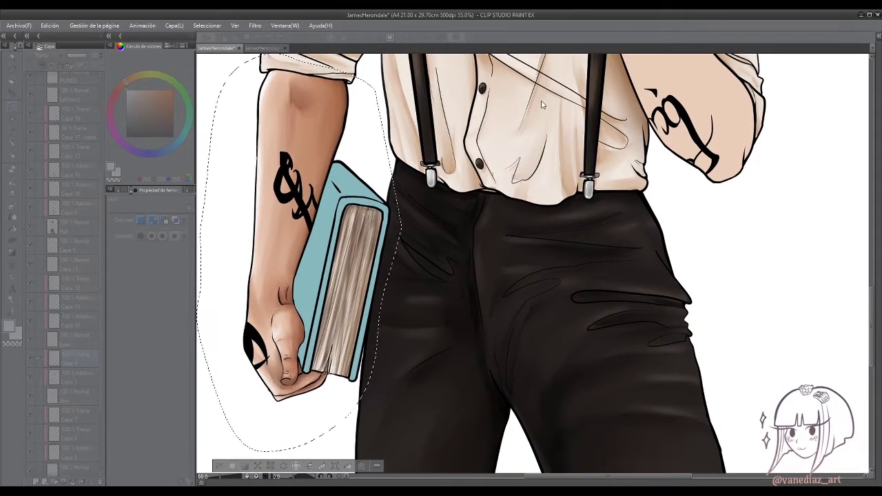
scroll(399, 255, "down", 3)
scroll(399, 255, "up", 4)
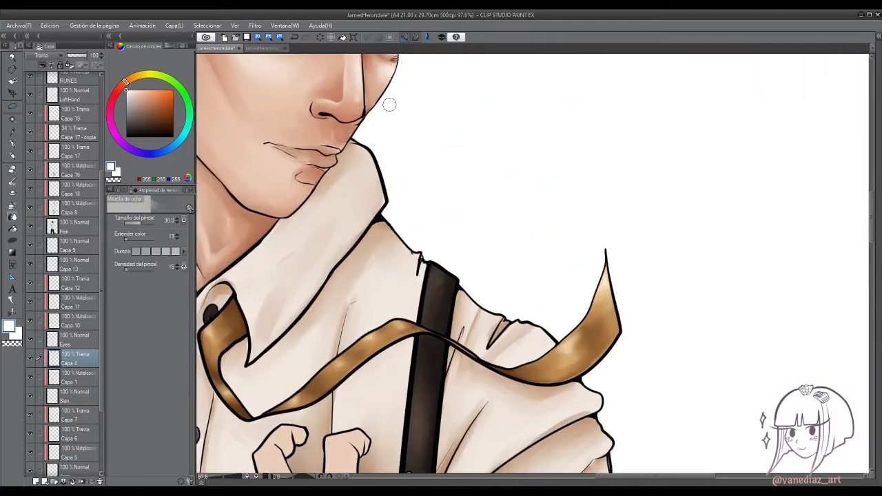
scroll(388, 232, "down", 3)
key("j")
left_click_drag(303, 290, 311, 62)
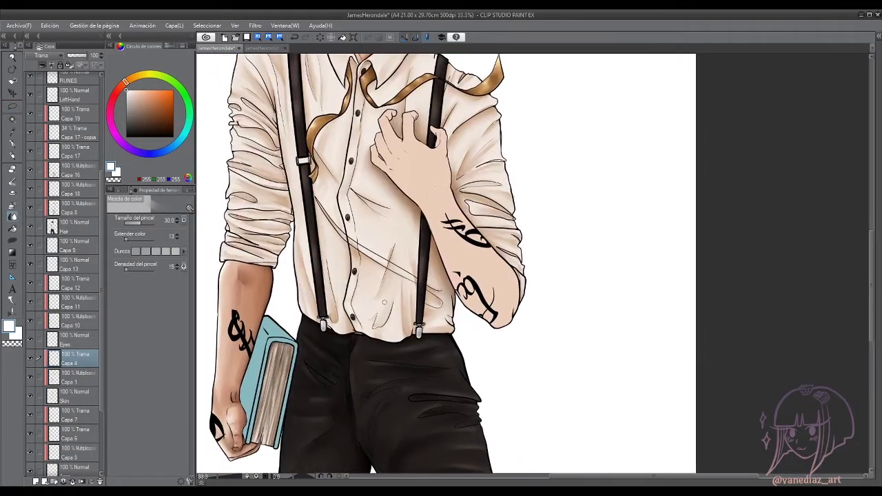
Shade the edges of the raised forearm and elbow on Capa 1 with a light skin-tone pencil at size 28.1.
scroll(403, 250, "up", 2)
left_click(75, 395)
scroll(363, 112, "up", 4)
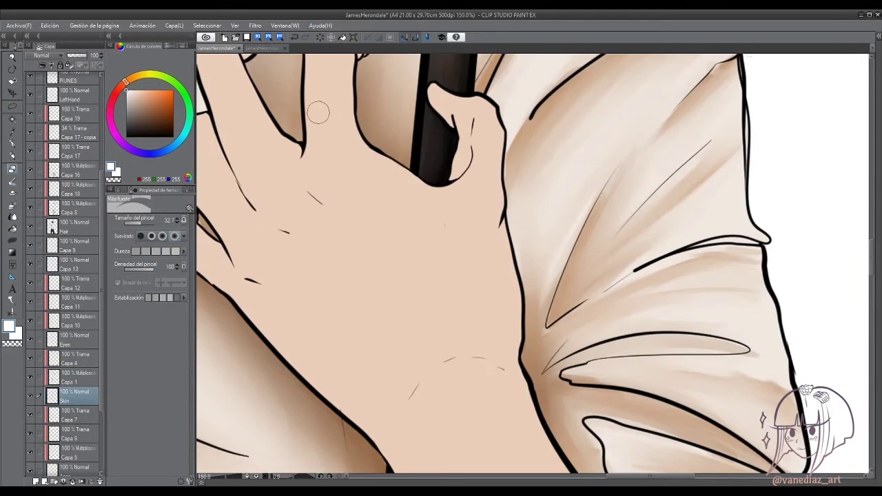
scroll(318, 113, "down", 4)
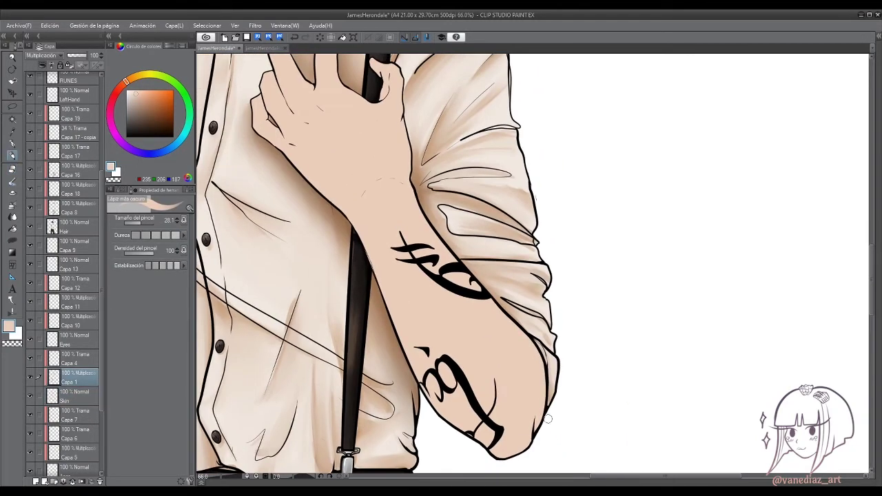
left_click_drag(544, 422, 502, 303)
left_click_drag(525, 348, 477, 289)
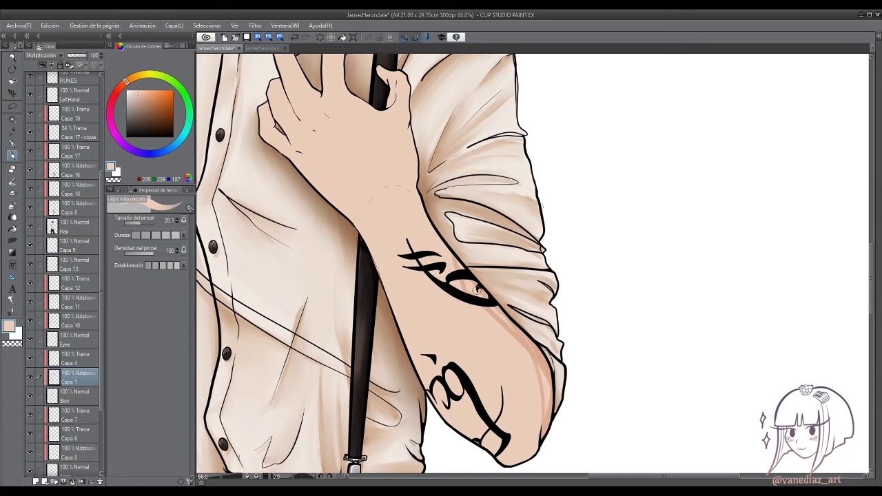
scroll(477, 289, "down", 1)
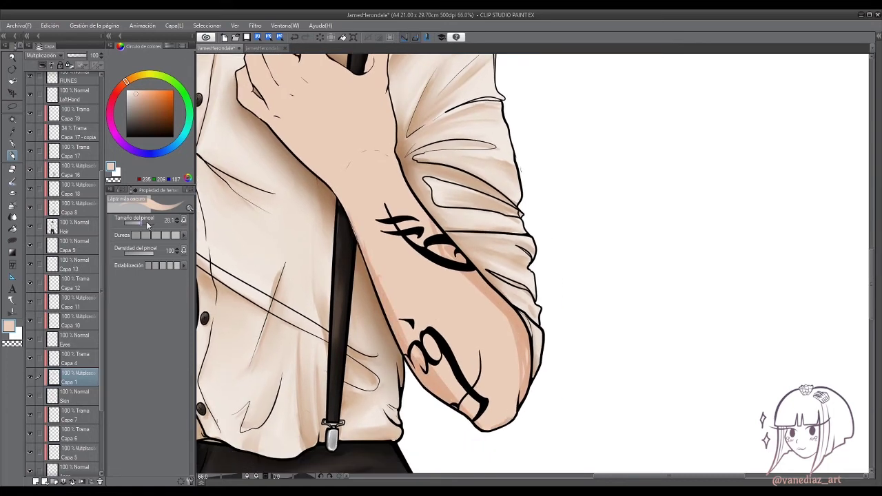
Lay broad skin shadows over the raised forearm, wrist and back of the hand with the pencil at size 236.5.
left_click_drag(147, 224, 155, 223)
left_click_drag(473, 344, 377, 197)
mouse_move(359, 75)
left_mouse_down()
mouse_move(368, 172)
mouse_move(411, 222)
mouse_move(404, 233)
mouse_move(323, 179)
mouse_move(372, 200)
left_mouse_up()
left_click_drag(382, 237, 375, 206)
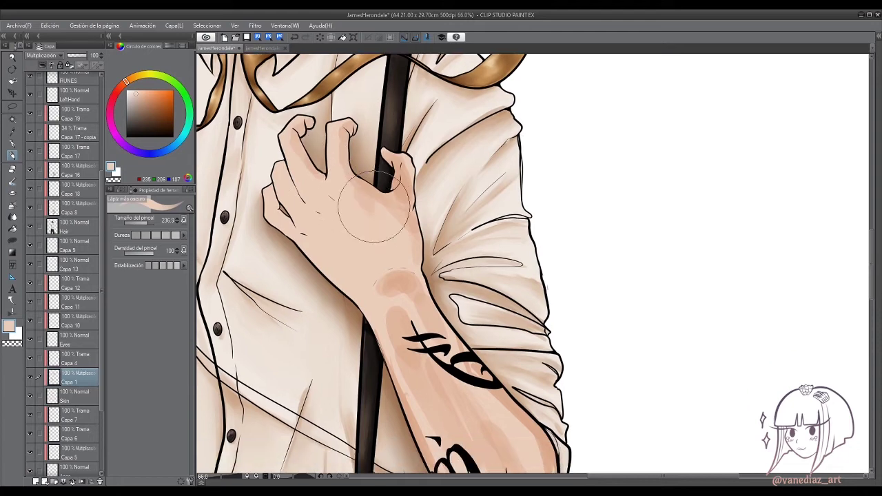
Shade the fingers, knuckles, wrist and elbow of the raised arm on Capa 1 with a mid skin tone, pencil size 60.1.
left_click_drag(152, 223, 143, 222)
mouse_move(272, 195)
left_mouse_down()
mouse_move(261, 176)
mouse_move(323, 208)
mouse_move(366, 254)
mouse_move(299, 218)
mouse_move(304, 213)
mouse_move(286, 237)
left_mouse_up()
left_click(372, 241, "alt")
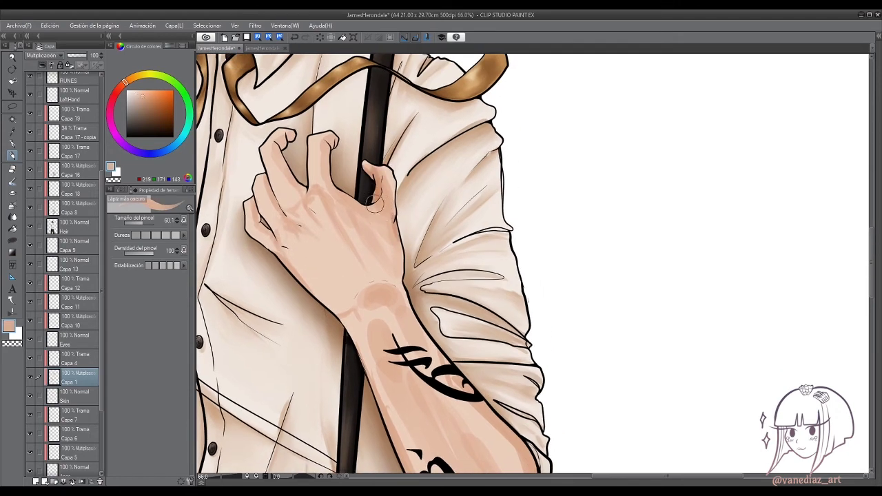
scroll(386, 227, "down", 5)
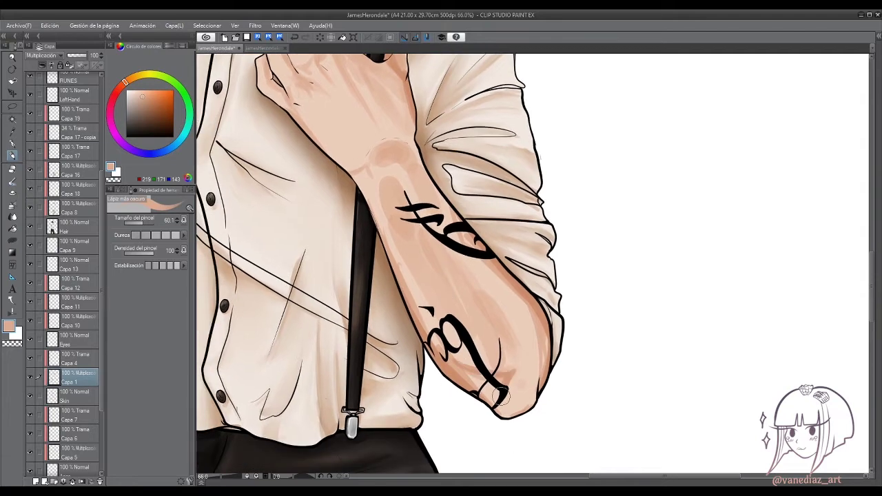
scroll(500, 394, "up", 5)
scroll(482, 296, "up", 3)
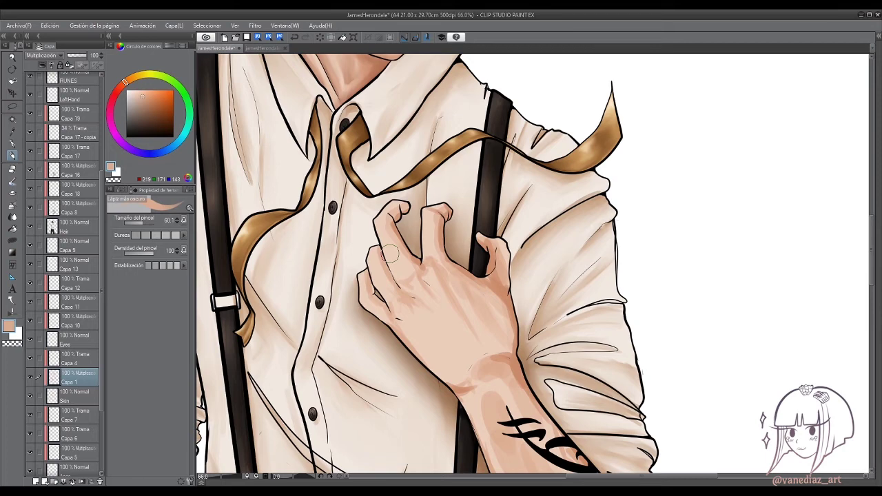
left_click_drag(381, 308, 371, 257)
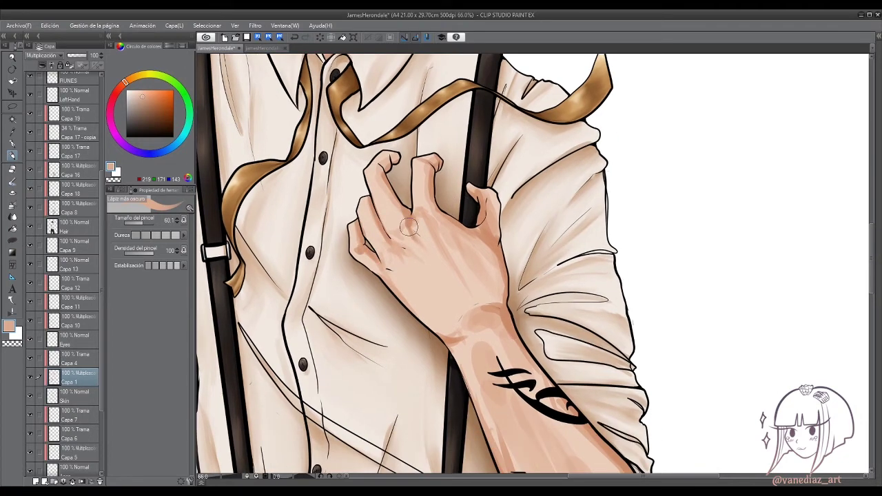
left_click_drag(390, 287, 372, 258)
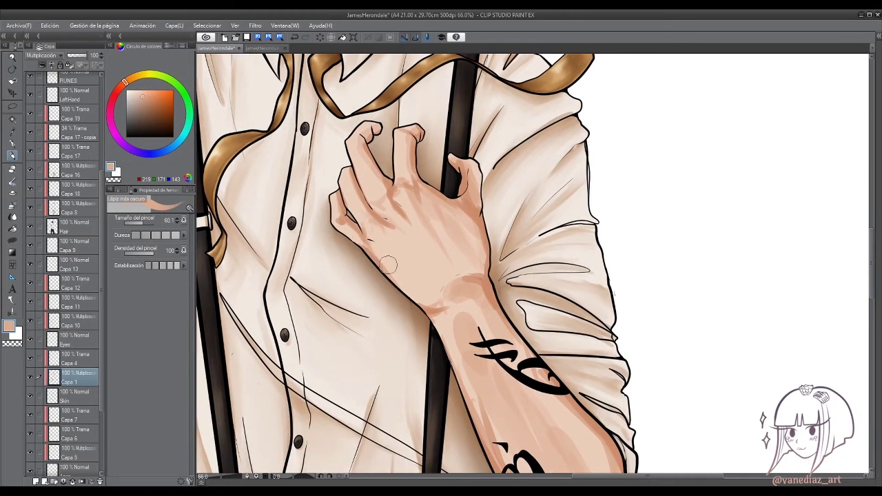
Deepen the finger and knuckle shadows of the raised hand with sampled light and darker skin tones at pencil size 60.1.
left_click(360, 236, "alt")
left_click_drag(360, 207, 361, 223)
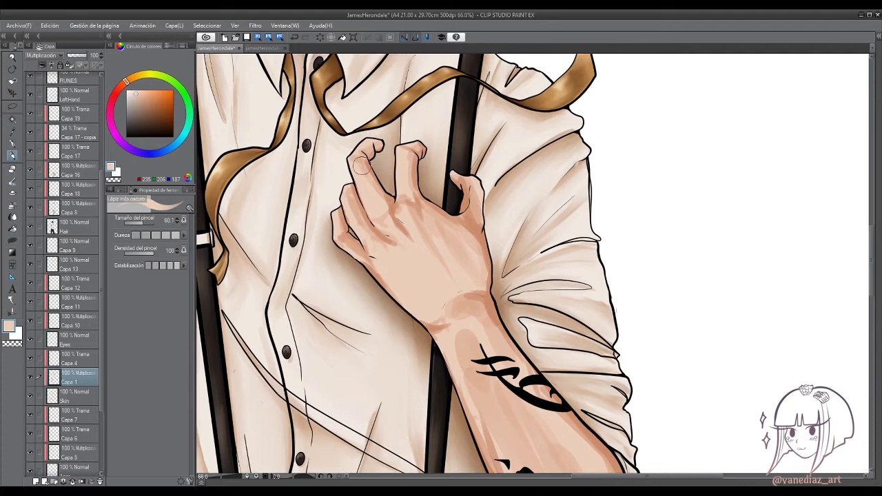
left_click(389, 200, "alt")
left_click_drag(358, 148, 369, 164)
left_click_drag(403, 148, 410, 156)
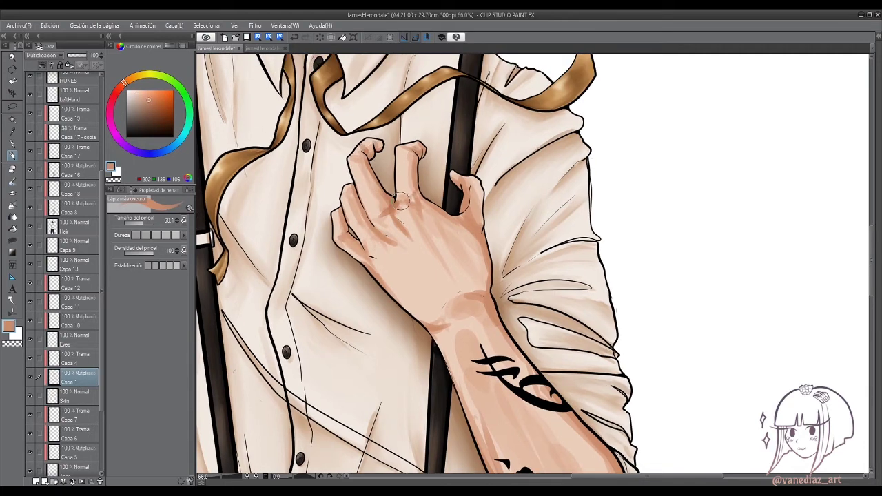
mouse_move(402, 199)
left_mouse_down()
mouse_move(434, 210)
mouse_move(429, 270)
mouse_move(389, 221)
left_mouse_up()
left_click(338, 210, "alt")
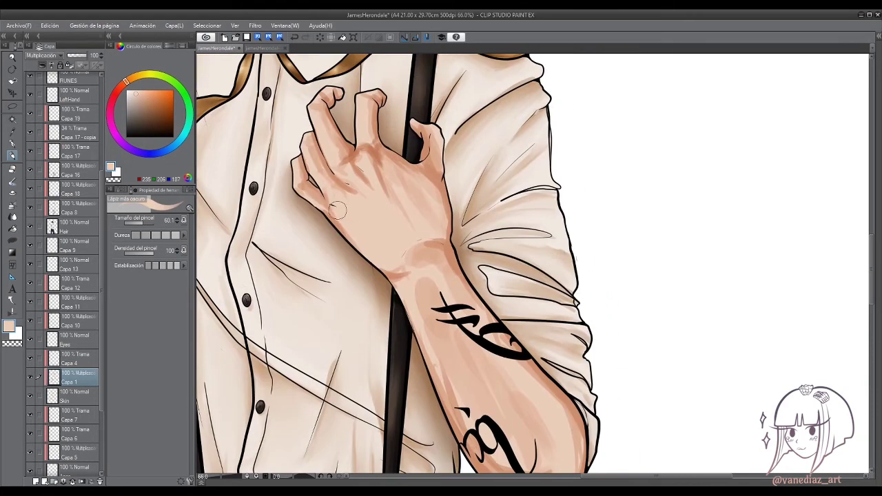
Add reddish-brown shadows to the thumb, wrist crease, elbow and gaps between the fingers at pencil size 60.1.
left_click(422, 153, "alt")
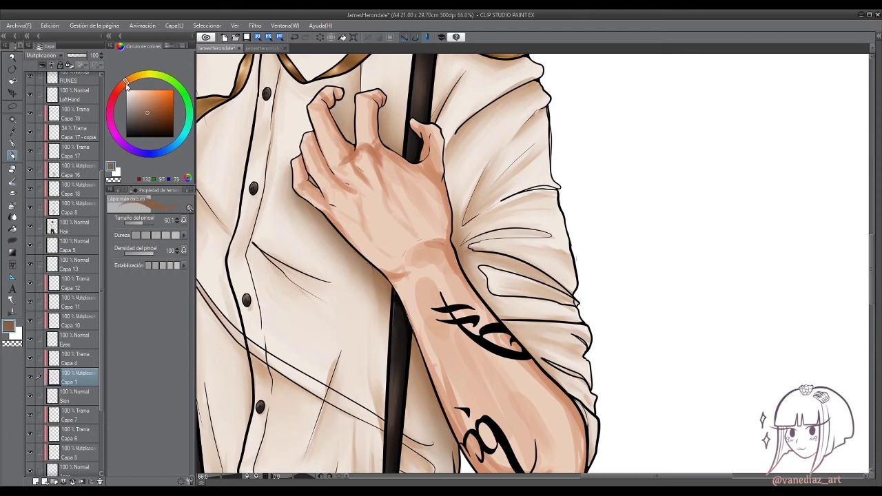
left_click(427, 165, "alt")
scroll(469, 262, "down", 5)
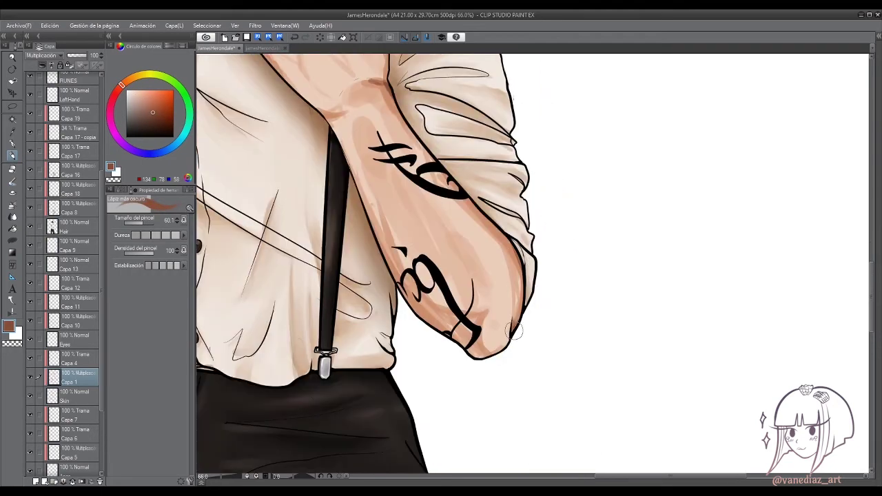
scroll(441, 275, "up", 3)
scroll(413, 241, "up", 2)
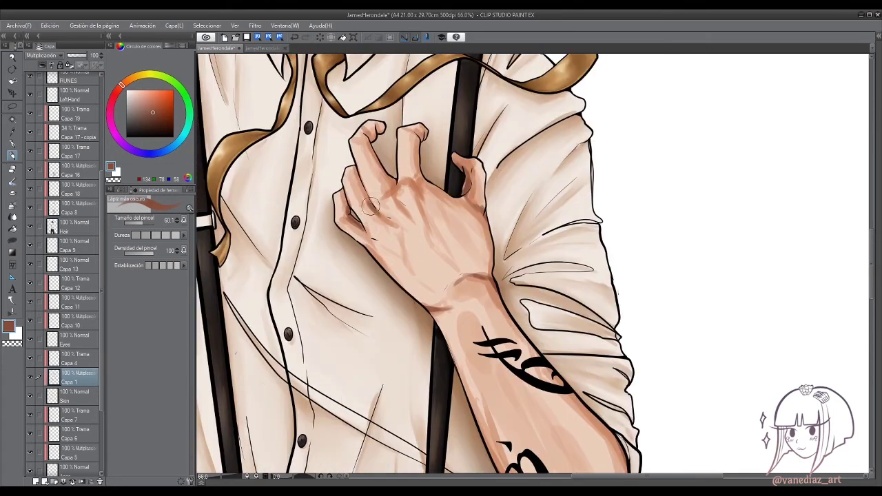
mouse_move(370, 205)
left_mouse_down()
mouse_move(395, 190)
mouse_move(385, 170)
mouse_move(421, 158)
mouse_move(424, 170)
mouse_move(399, 193)
mouse_move(448, 207)
left_mouse_up()
Blend the shadows on the raised hand's fingers, knuckles and back with the color blender at size 30.
key("j")
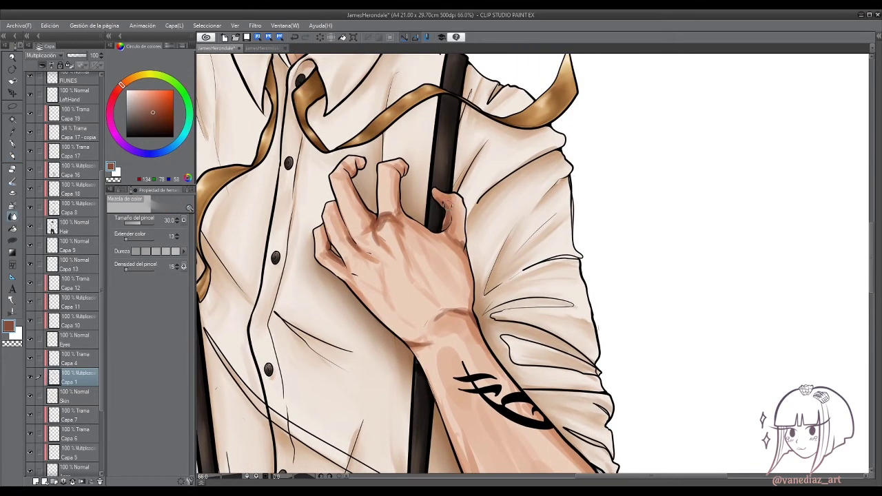
left_click_drag(455, 251, 437, 245)
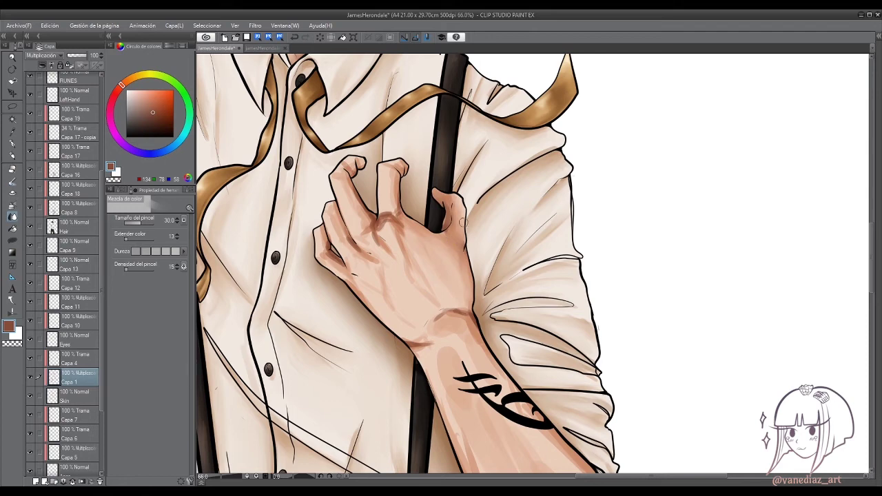
left_click_drag(394, 208, 390, 172)
left_click_drag(363, 223, 345, 168)
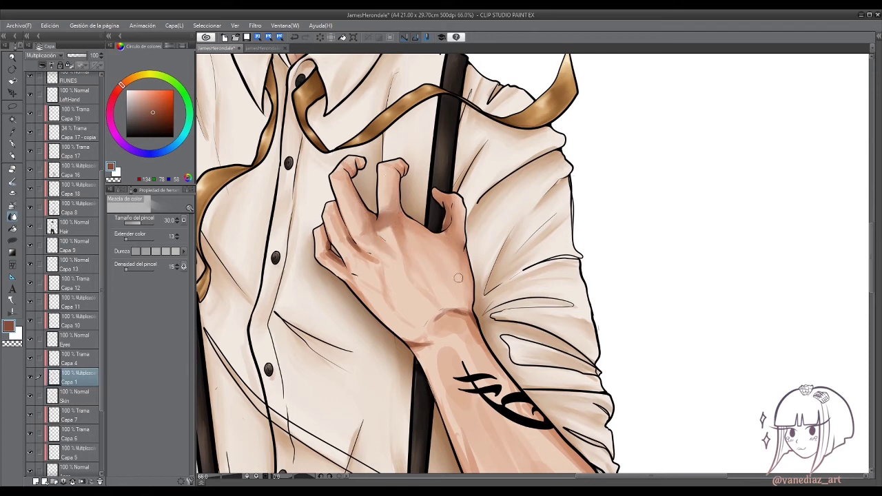
left_click_drag(377, 240, 374, 232)
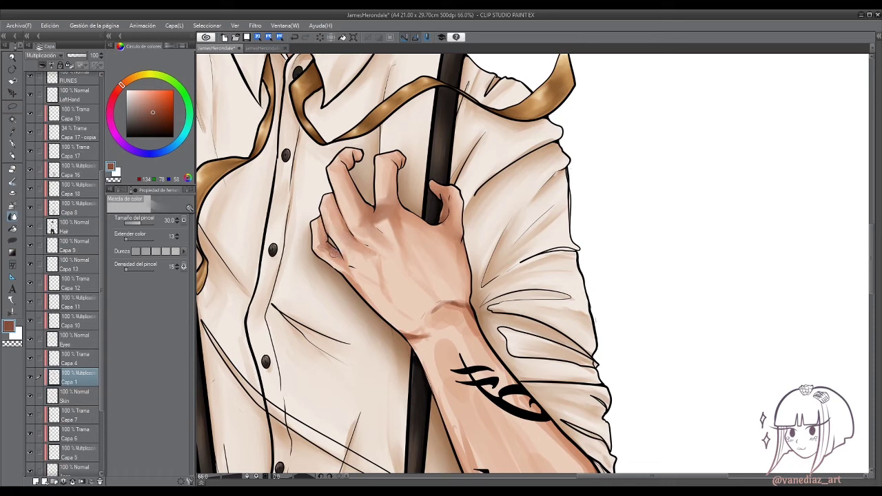
Smooth the wrist, forearm and elbow shading with the color blender, using sizes 81.6 and 38.1.
left_click_drag(359, 289, 305, 183)
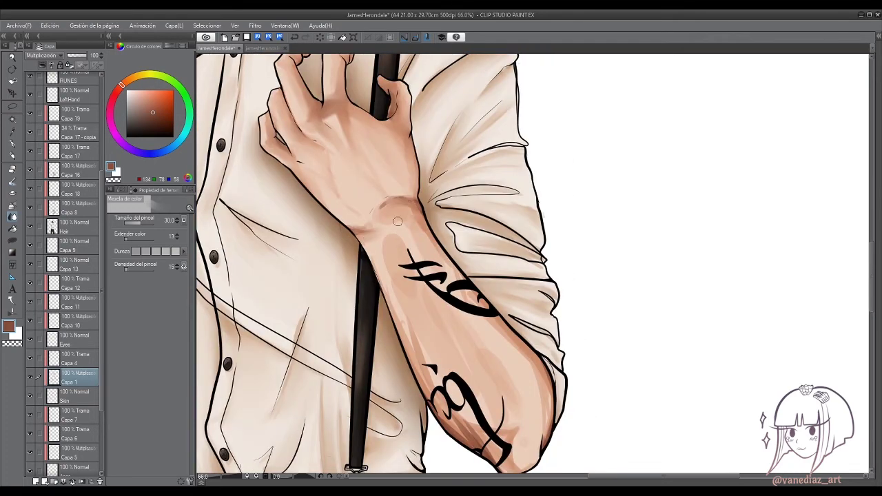
left_click_drag(397, 221, 345, 160)
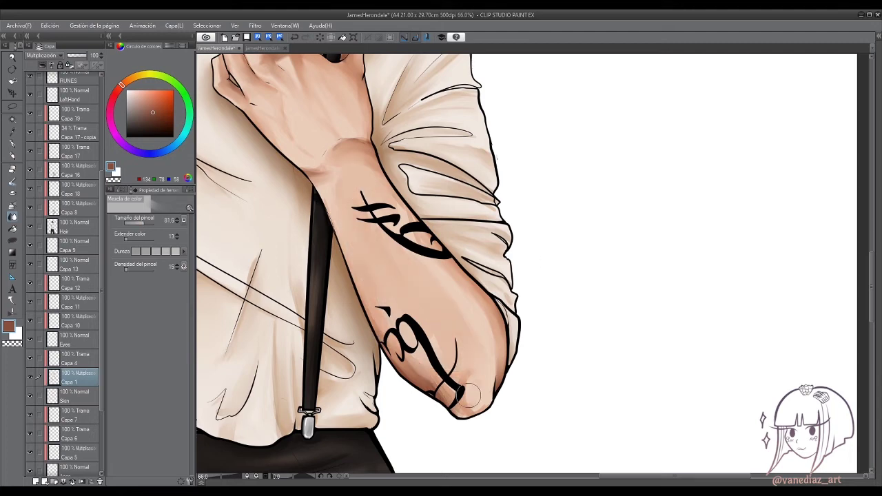
left_click_drag(351, 218, 372, 247)
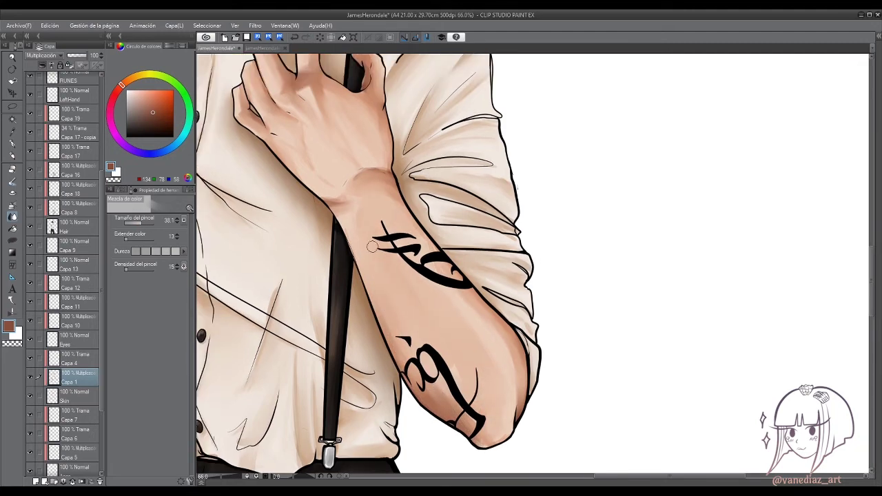
scroll(428, 339, "up", 5)
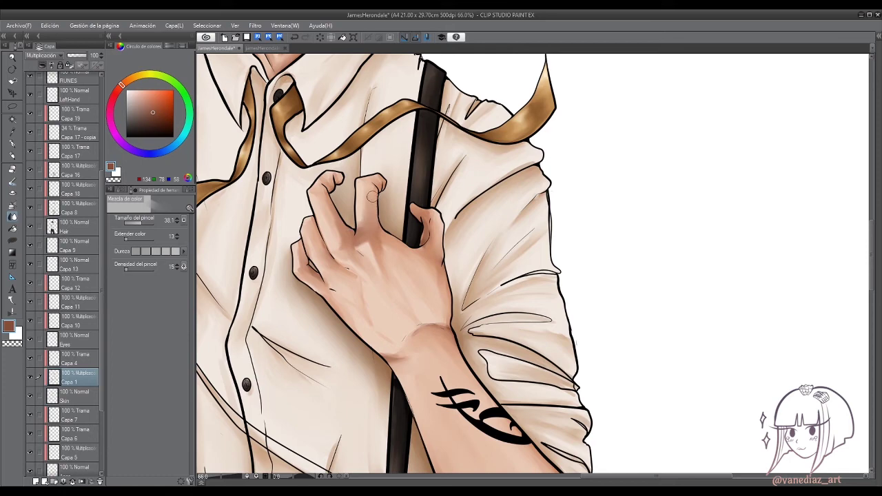
Paint brown shadows beside the raised hand's knuckles with the pencil and soften them with the color blender at size 38.1.
left_click(399, 347, "alt")
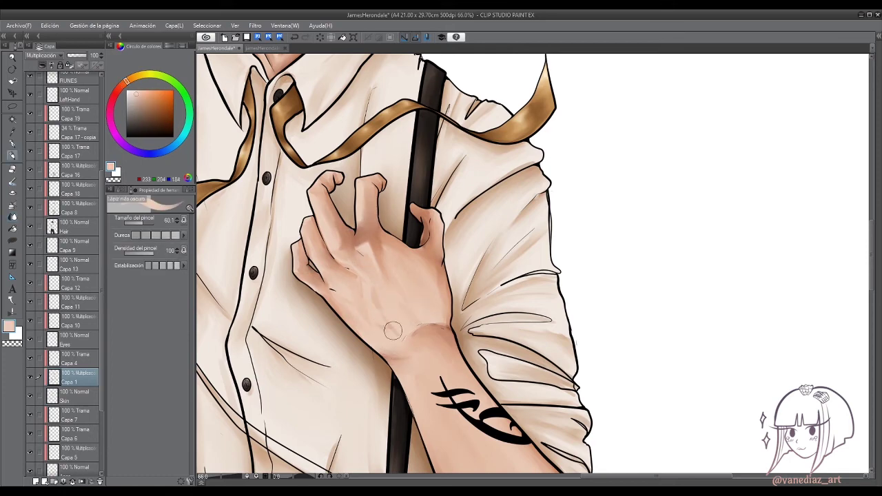
scroll(389, 327, "down", 5)
scroll(424, 200, "up", 6)
key("p")
left_click_drag(345, 227, 364, 213)
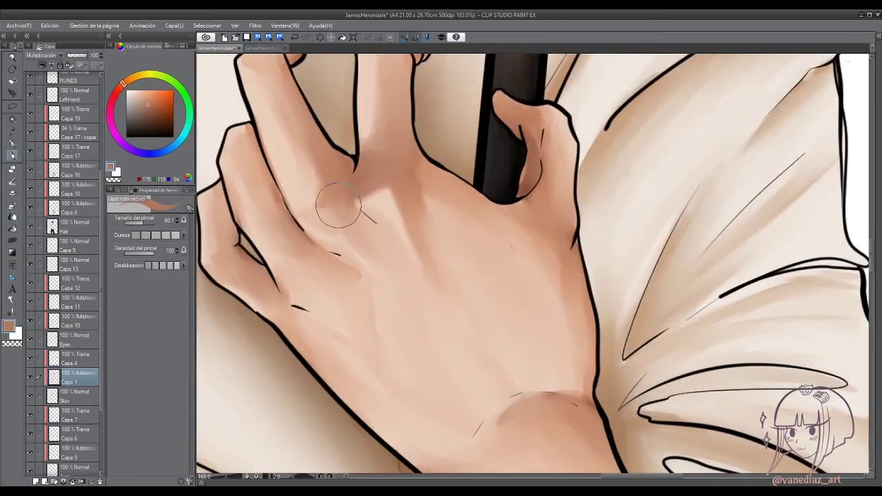
left_click_drag(315, 197, 338, 179)
scroll(338, 179, "up", 2)
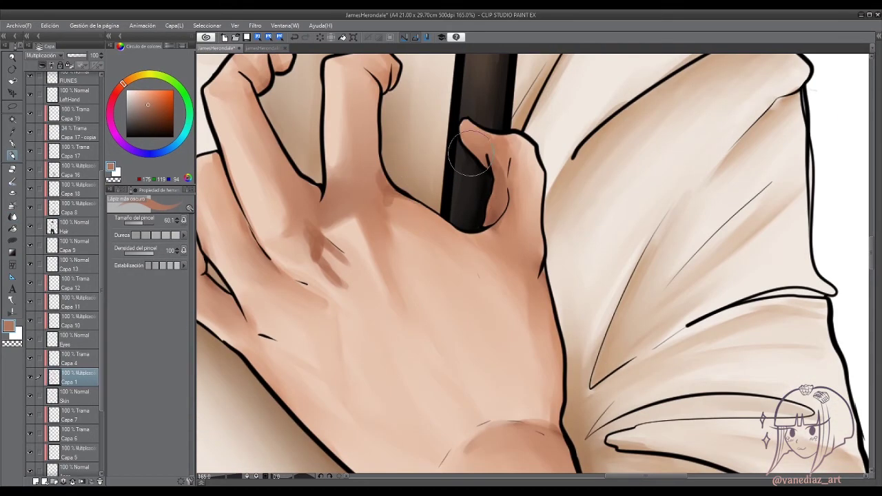
key("j")
mouse_move(316, 240)
left_mouse_down()
mouse_move(359, 306)
mouse_move(292, 242)
left_mouse_up()
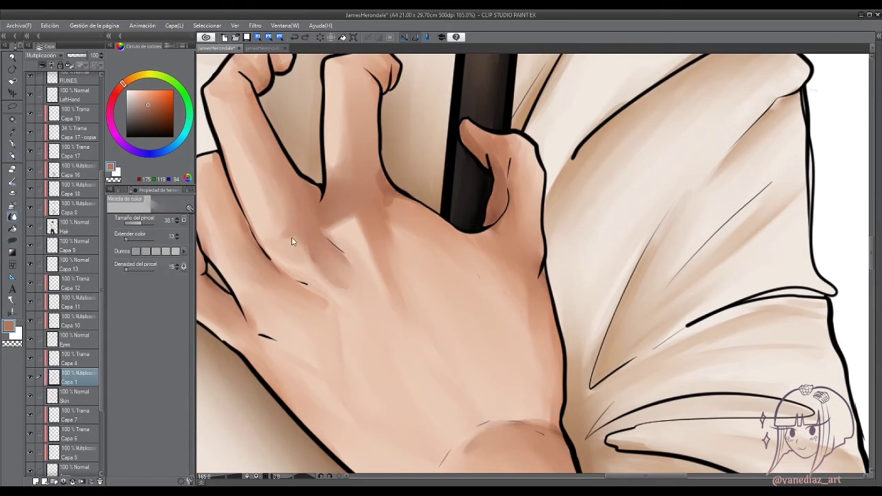
scroll(482, 193, "down", 5)
scroll(452, 260, "up", 2)
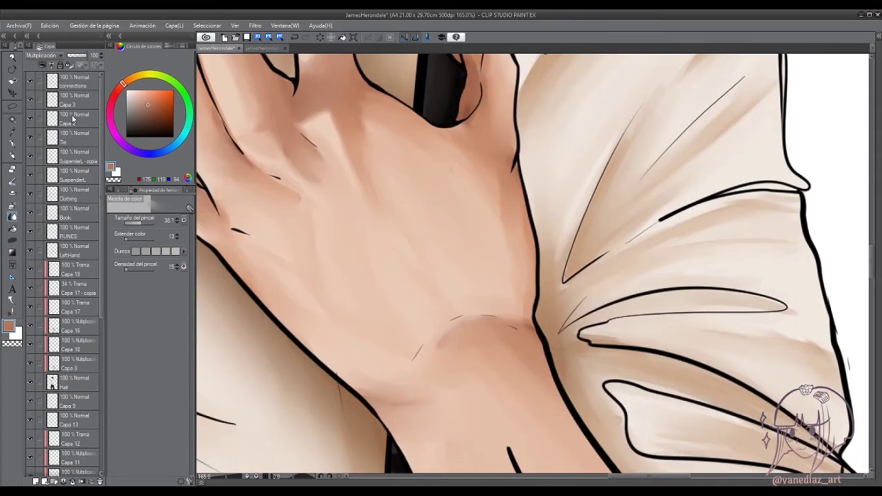
Reselect layer Capa 1 and blend the shadows at the base of the raised hand's fingers with the color blender.
key("b")
left_click(451, 330, "ctrl")
scroll(450, 331, "down", 3)
scroll(404, 306, "up", 3)
key("p")
scroll(100, 319, "down", 5)
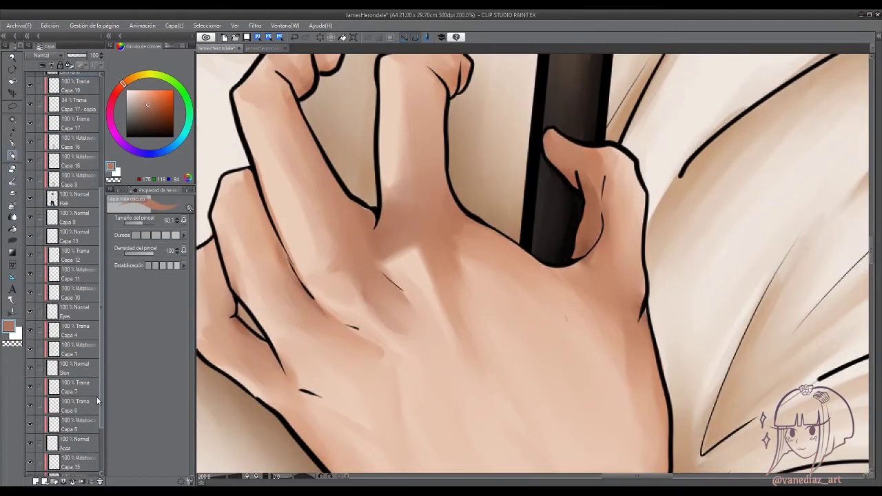
scroll(324, 235, "down", 2)
scroll(325, 232, "up", 2)
key("j")
mouse_move(325, 233)
left_mouse_down()
mouse_move(272, 239)
mouse_move(282, 230)
mouse_move(263, 206)
mouse_move(280, 282)
mouse_move(301, 299)
left_mouse_up()
scroll(301, 299, "up", 2)
Draw fine shadows on the curled fingertip and upper finger joint at pencil size 17.8 and blend them into the skin.
left_click(12, 157)
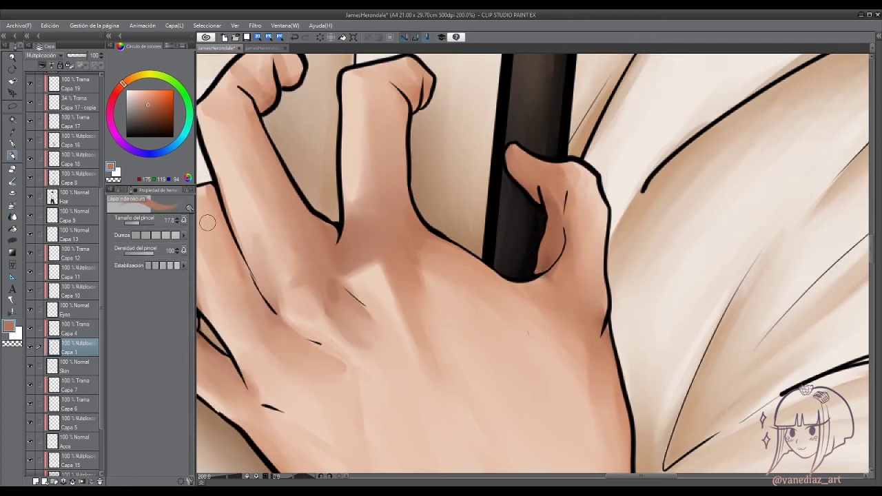
scroll(207, 222, "down", 2)
scroll(262, 138, "up", 1)
scroll(267, 120, "up", 1)
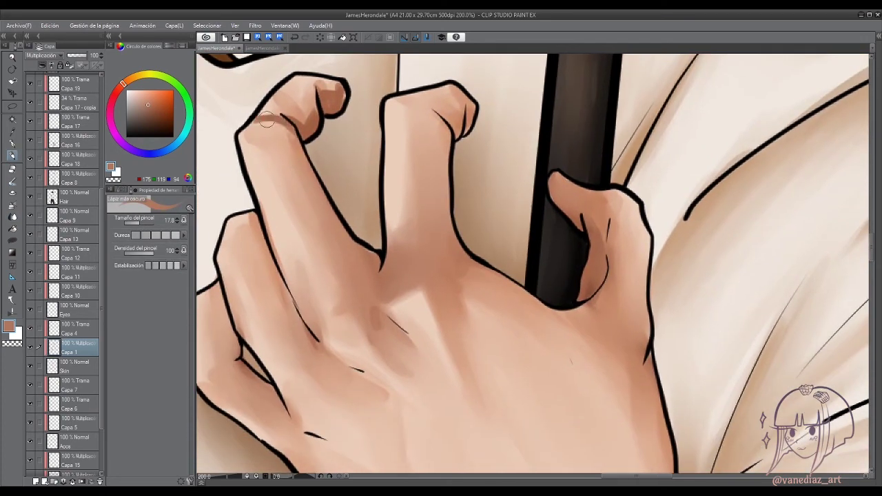
key("j")
left_click_drag(262, 127, 301, 146)
left_click_drag(139, 224, 142, 223)
mouse_move(310, 117)
left_mouse_down()
mouse_move(317, 104)
mouse_move(286, 142)
mouse_move(262, 120)
left_mouse_up()
Add small shadows around the ring and little finger knuckles at pencil size 17.8 and blend them at size 20.7.
scroll(413, 241, "down", 2)
key("p")
scroll(372, 319, "up", 1)
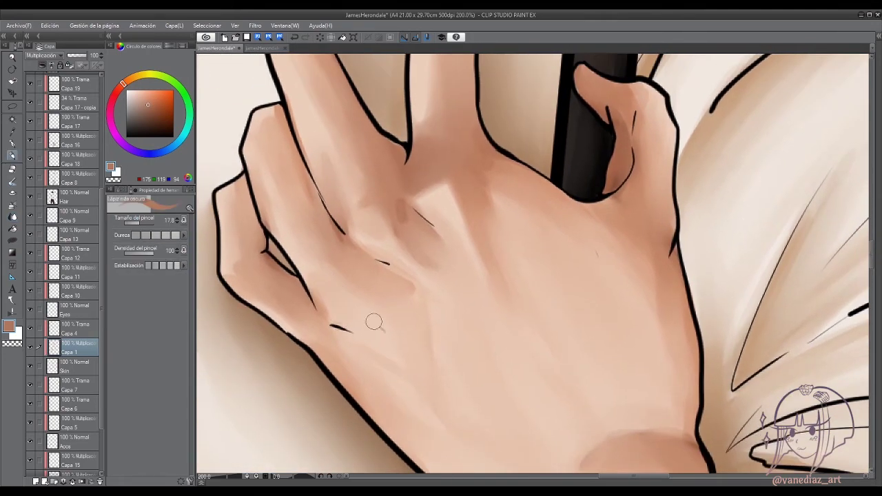
mouse_move(372, 319)
left_mouse_down()
mouse_move(402, 290)
mouse_move(366, 299)
left_mouse_up()
scroll(366, 299, "down", 1)
left_click_drag(310, 262, 315, 323)
mouse_move(344, 269)
left_mouse_down()
mouse_move(317, 294)
mouse_move(317, 324)
left_mouse_up()
key("j")
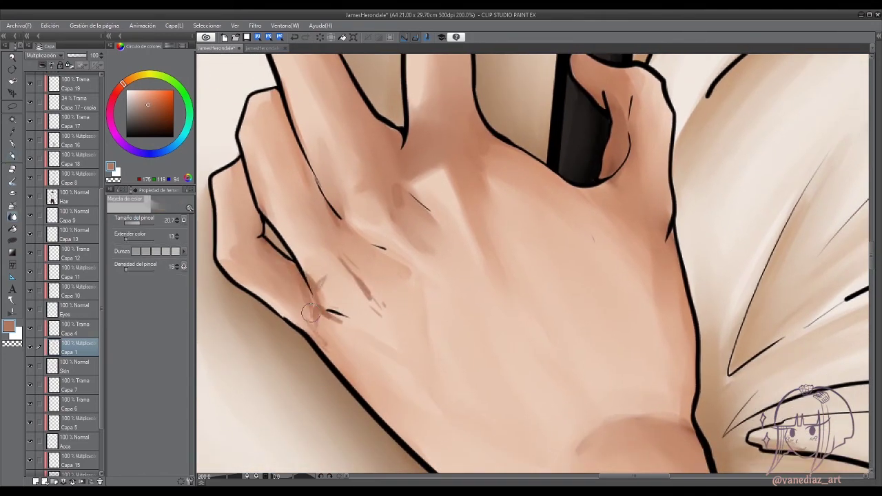
mouse_move(303, 276)
left_mouse_down()
mouse_move(344, 258)
mouse_move(332, 301)
mouse_move(372, 359)
mouse_move(363, 187)
mouse_move(357, 243)
mouse_move(415, 262)
mouse_move(376, 254)
left_mouse_up()
scroll(372, 358, "down", 5)
scroll(361, 187, "up", 1)
Touch up the wrist and forearm with sampled skin tones and soften them with the color blender at size 70.
scroll(375, 254, "down", 4)
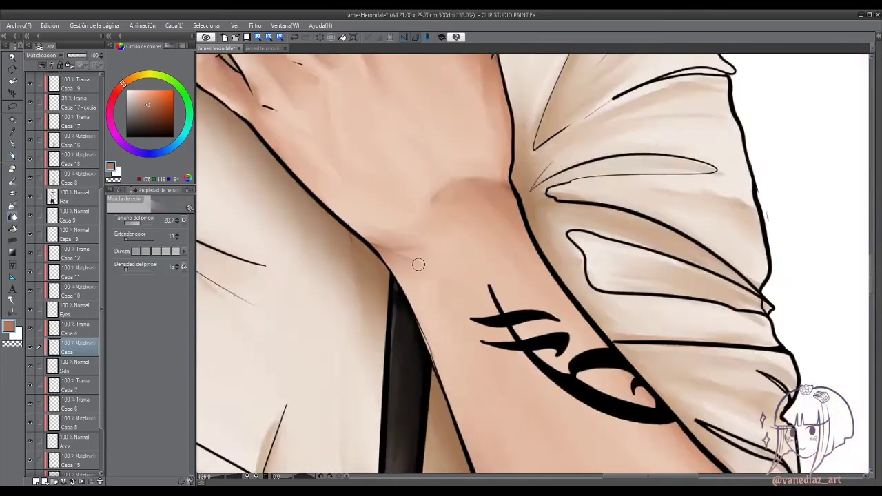
scroll(391, 255, "down", 3)
scroll(437, 326, "up", 2)
left_click(436, 327, "alt")
scroll(437, 326, "up", 1)
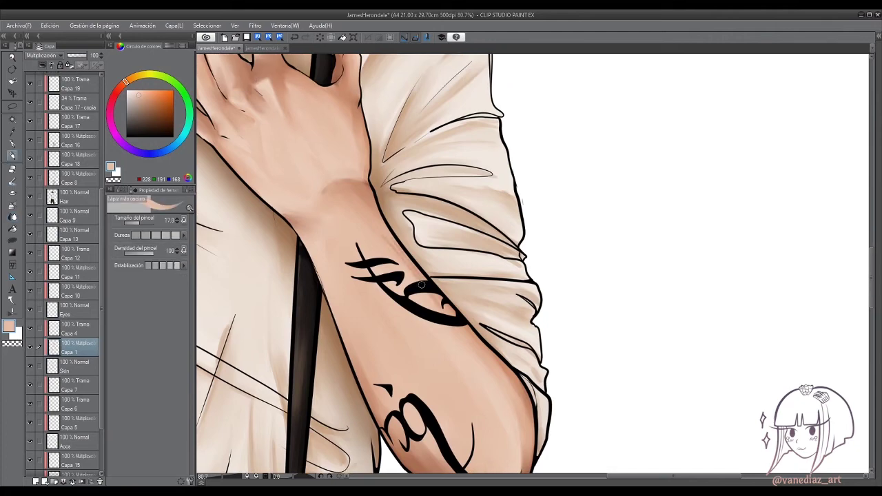
scroll(393, 257, "down", 2)
left_click(369, 165, "alt")
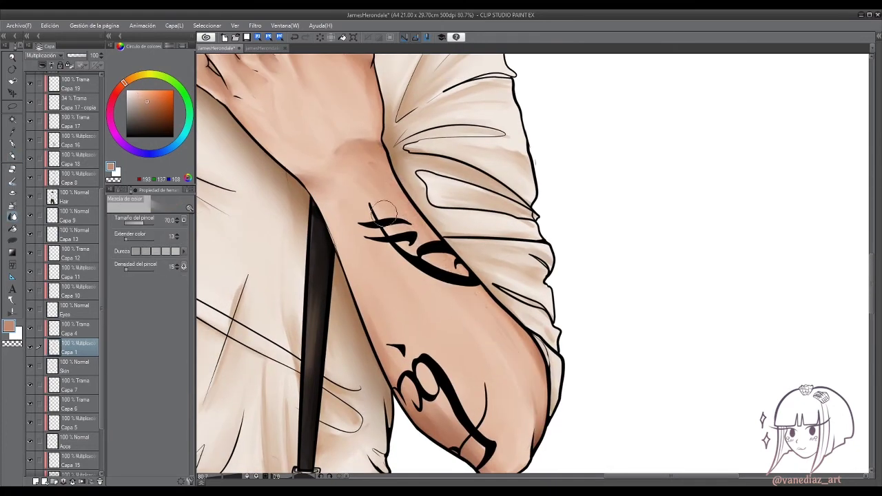
scroll(496, 337, "down", 2)
Paint darker brown shadows along the outer forearm and elbow at pencil size 44.3, then switch to the color blender at size 24.1.
key("p")
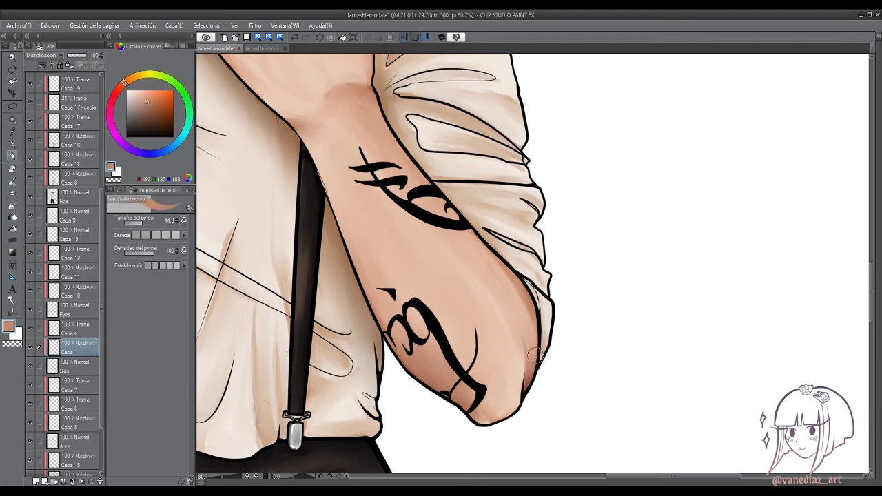
left_click(482, 324, "alt")
left_click_drag(474, 289, 528, 360)
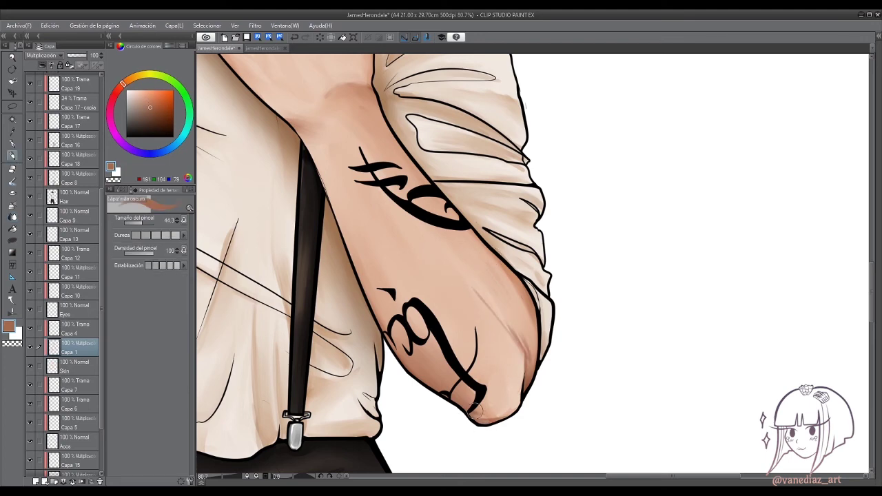
left_click_drag(476, 412, 492, 444)
key("j")
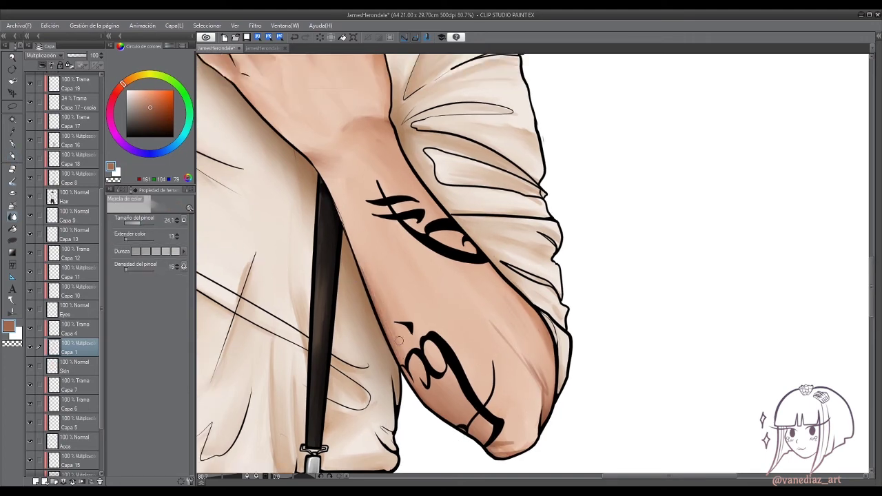
Blend the elbow shadow and add darker brown shadows at the wrist edges at pencil size 44.3, softened at blender size 24.1.
left_click_drag(511, 443, 497, 438)
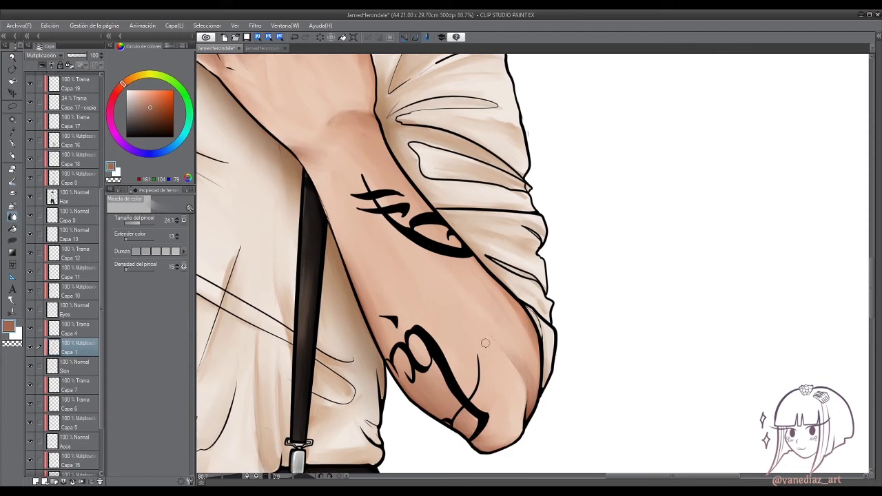
key("p")
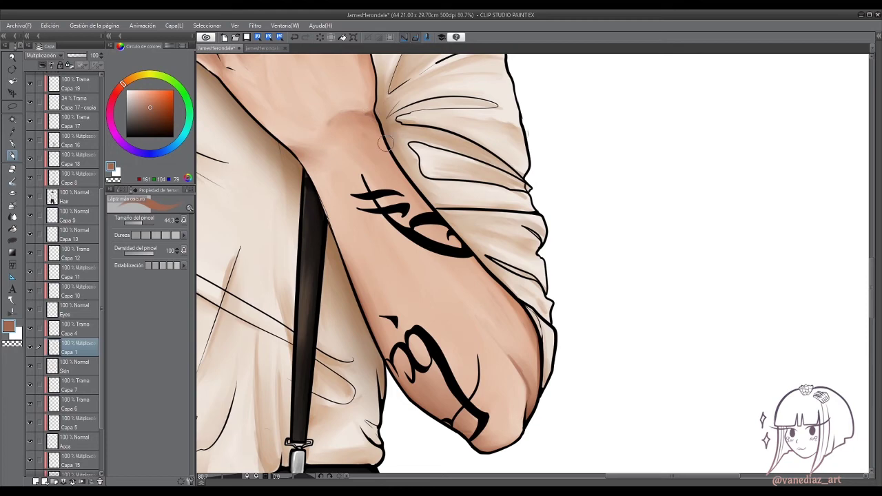
left_click_drag(385, 142, 396, 140)
left_click_drag(308, 151, 307, 147)
key("j")
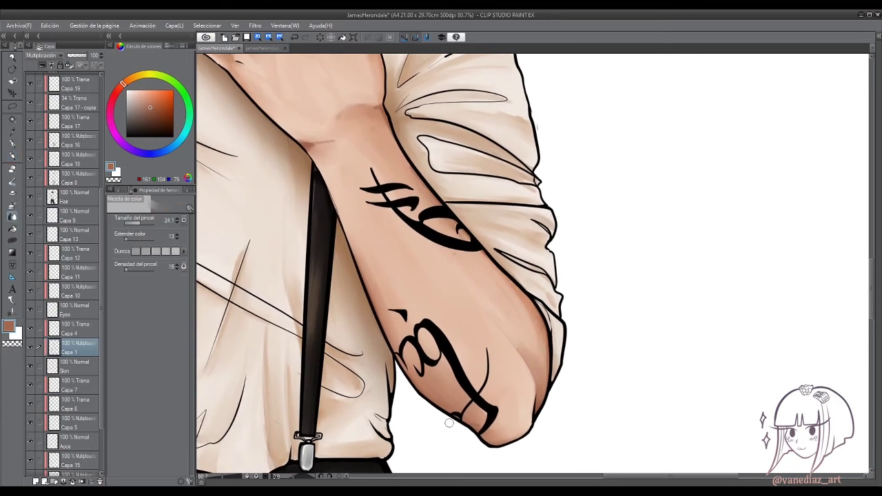
Try thin blue veins on the back of the hand at pencil size 11.3, softened with the color blender at size 24.1.
key("ctrl+0")
key("ctrl+alt+0")
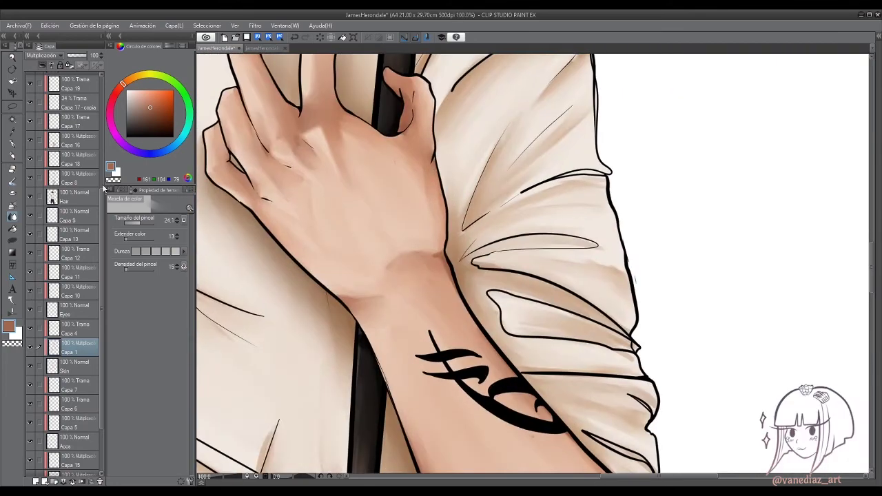
key("p")
key("j")
key("p")
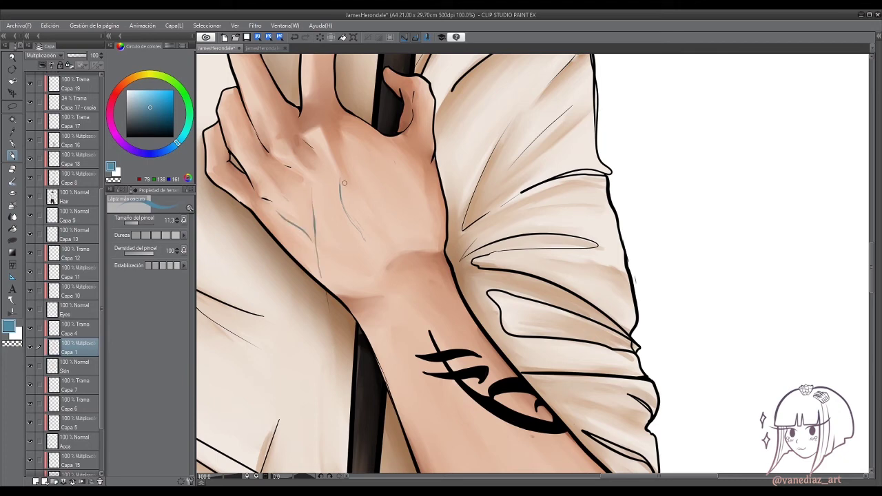
left_click_drag(364, 241, 369, 258)
key("j")
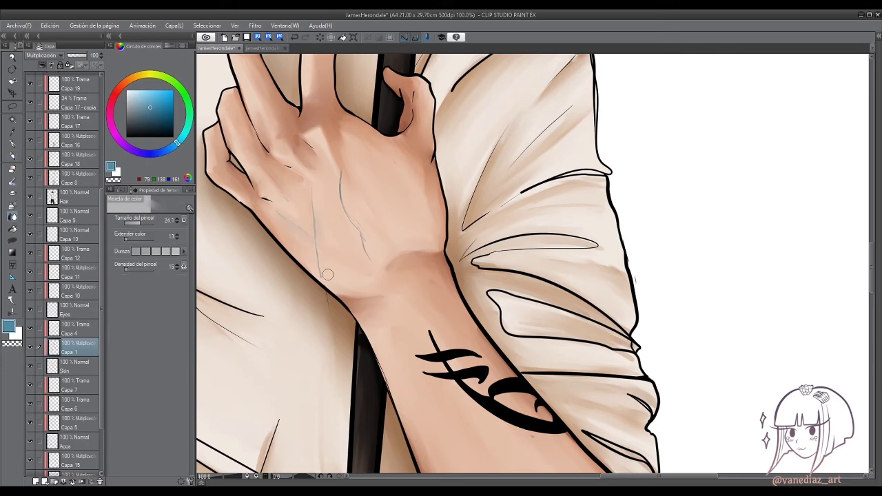
scroll(354, 210, "down", 5)
scroll(416, 282, "up", 6)
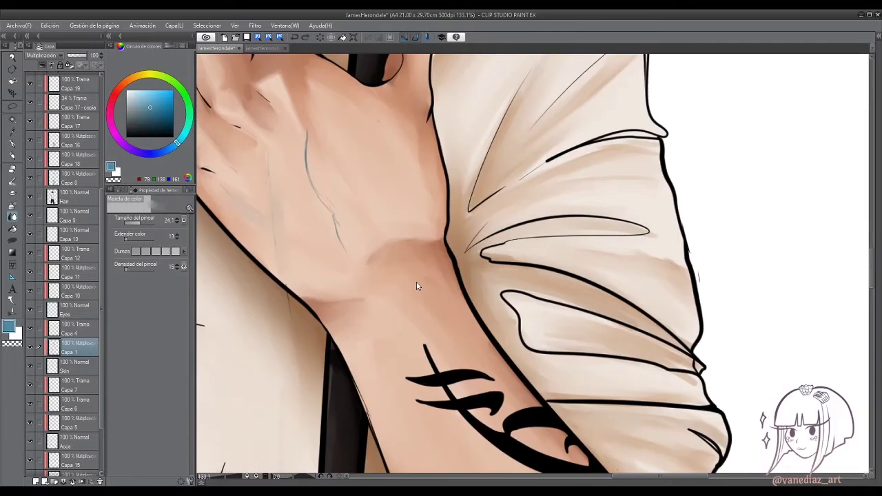
Draw thin veins on the back of the hand in a sampled dark skin brown and blend them at size 24.1.
left_click(291, 74, "alt")
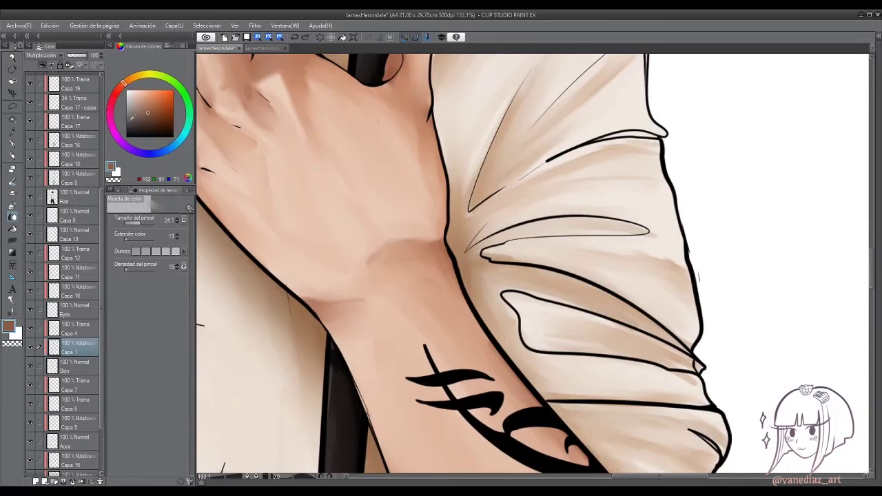
key("p")
left_click_drag(269, 155, 305, 140)
left_click_drag(305, 140, 306, 192)
mouse_move(354, 124)
left_mouse_down()
mouse_move(345, 160)
mouse_move(367, 234)
left_mouse_up()
key("j")
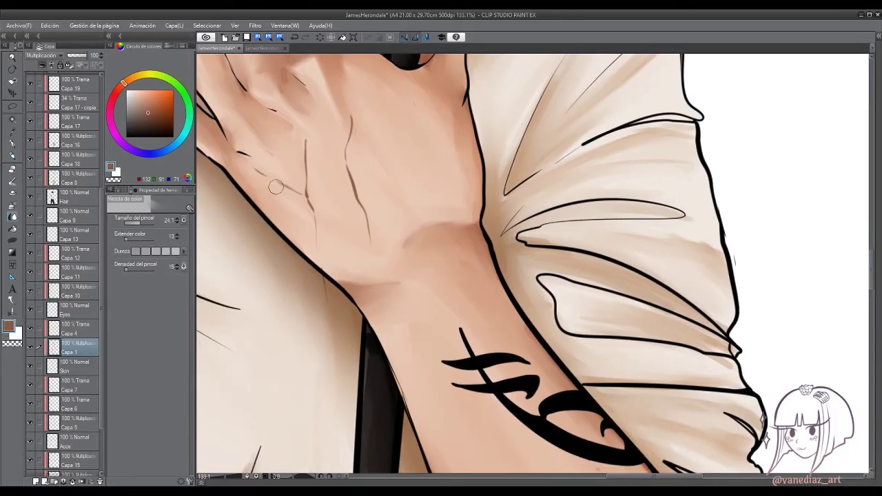
left_click_drag(343, 140, 364, 197)
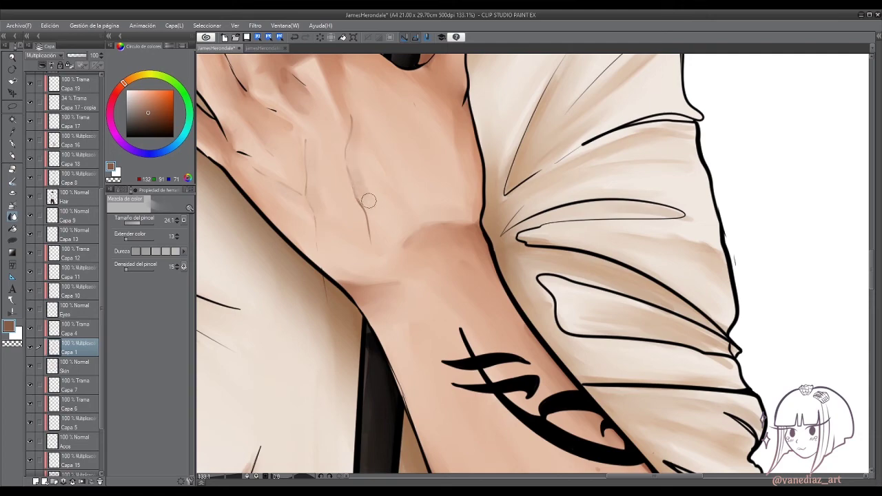
Reinforce the brown veins on the back of the hand with more pencil strokes and soften their edges with the color blender.
key("p")
mouse_move(348, 117)
left_mouse_down()
mouse_move(346, 160)
mouse_move(366, 224)
left_mouse_up()
left_click_drag(257, 174, 301, 194)
left_click_drag(305, 152, 310, 208)
key("j")
left_click_drag(349, 111, 357, 174)
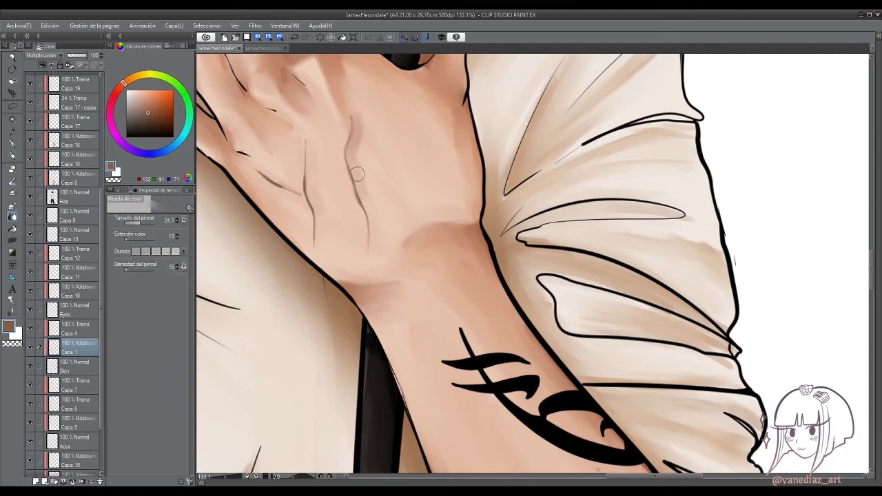
mouse_move(349, 120)
left_mouse_down()
mouse_move(375, 224)
mouse_move(353, 178)
mouse_move(358, 194)
mouse_move(363, 127)
left_mouse_up()
scroll(374, 221, "down", 5)
scroll(357, 191, "up", 6)
left_click_drag(298, 155, 337, 174)
Paint a reddish-brown shadow below the knuckles at pencil size 60.1 and blend it into the skin at size 38.1.
scroll(325, 141, "down", 8)
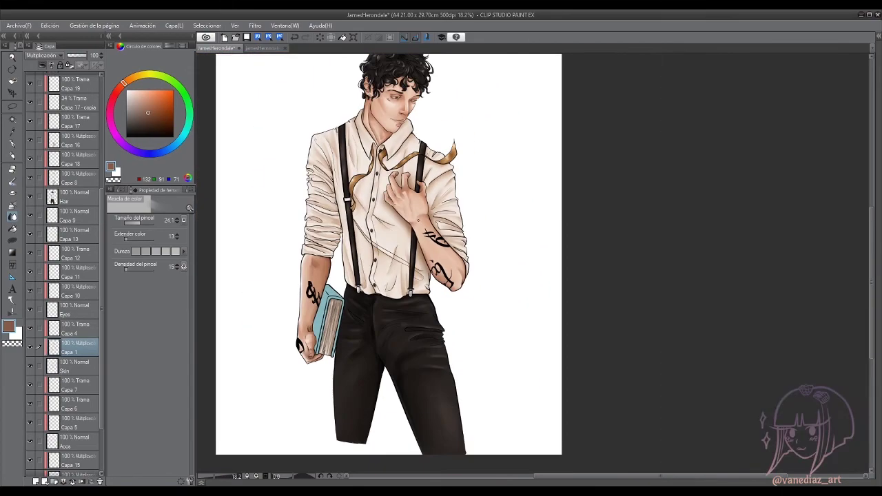
scroll(413, 193, "up", 8)
scroll(433, 205, "down", 8)
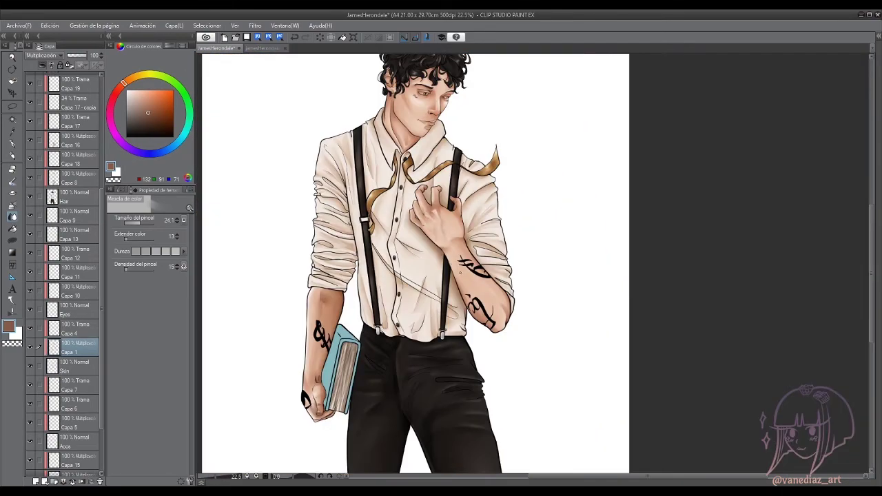
scroll(460, 274, "up", 7)
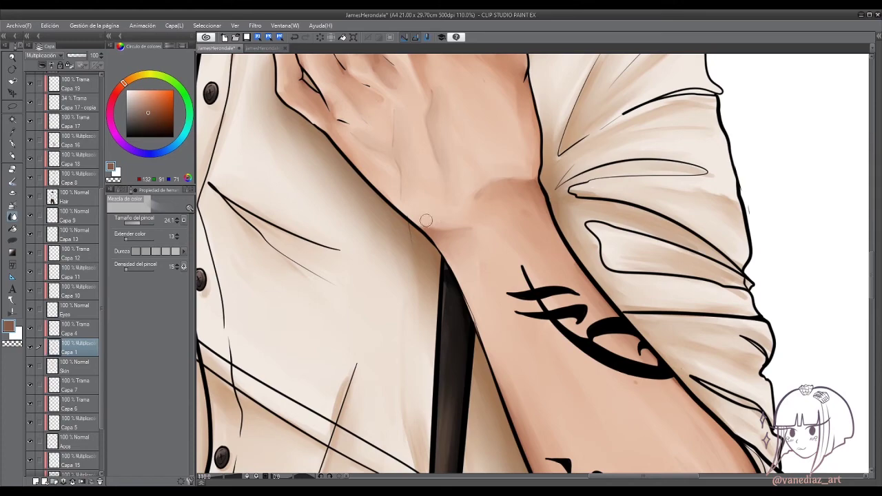
scroll(437, 214, "down", 3)
scroll(414, 206, "up", 4)
key("p")
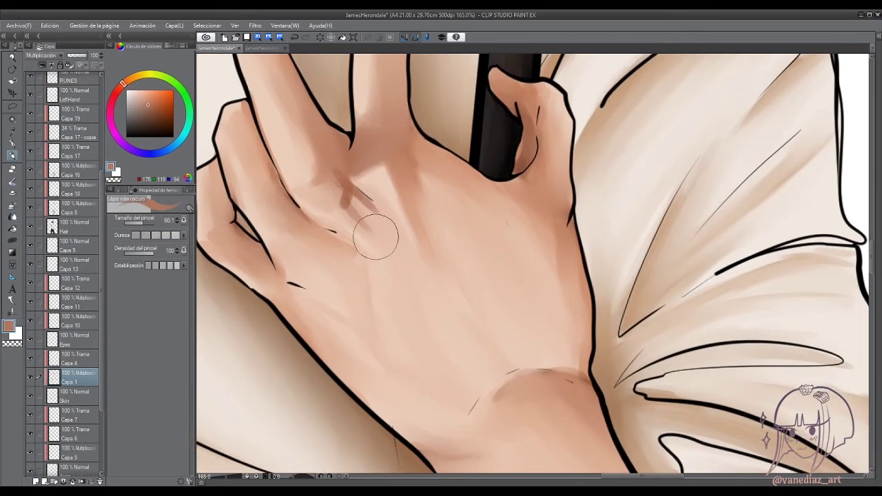
left_click_drag(375, 236, 346, 286)
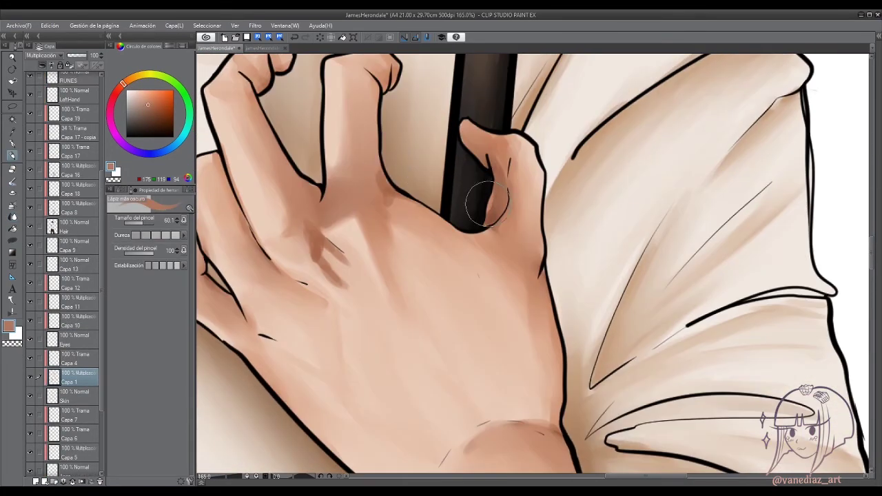
left_click(13, 216)
mouse_move(324, 238)
left_mouse_down()
mouse_move(331, 272)
mouse_move(266, 203)
mouse_move(303, 221)
left_mouse_up()
scroll(489, 289, "down", 3)
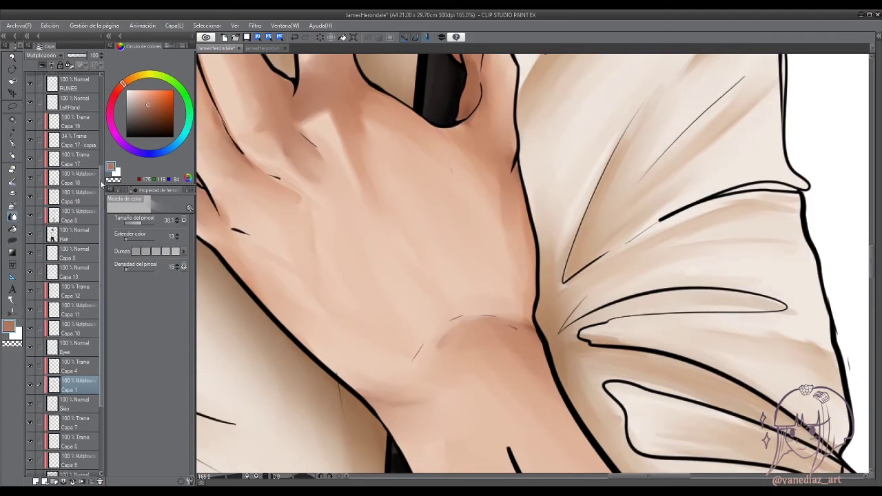
Switch to the LeftHand line-art layer and clean up the thin stray lines at the wrist.
scroll(69, 206, "up", 5)
left_click(75, 250)
key("p")
scroll(499, 348, "down", 2)
scroll(345, 219, "up", 5)
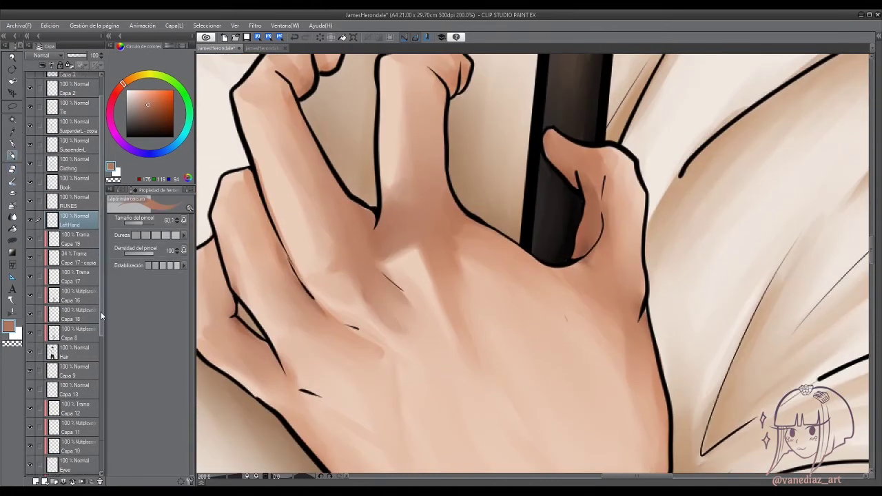
Return to the Capa 1 multiply layer and blend the skin shadow around the knuckles.
left_click(74, 347)
scroll(344, 219, "down", 2)
key("j")
scroll(289, 261, "up", 2)
mouse_move(303, 289)
left_mouse_down()
mouse_move(255, 200)
mouse_move(300, 298)
left_mouse_up()
scroll(299, 299, "down", 2)
Draw fine shadows on the curled fingertip and upper finger joint at pencil size 17.8 and blend them at size 20.7.
key("p")
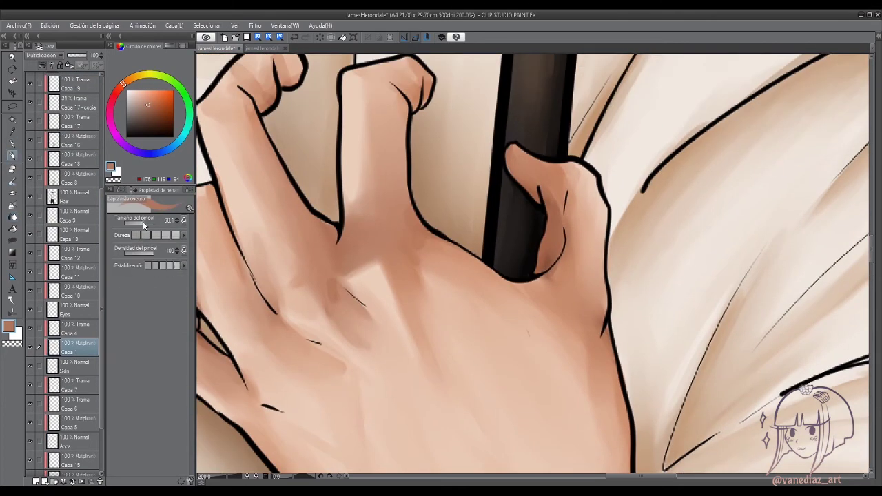
scroll(310, 168, "up", 2)
mouse_move(310, 169)
left_mouse_down()
mouse_move(327, 146)
mouse_move(279, 197)
mouse_move(255, 114)
left_mouse_up()
scroll(303, 172, "down", 2)
scroll(304, 217, "up", 2)
key("j")
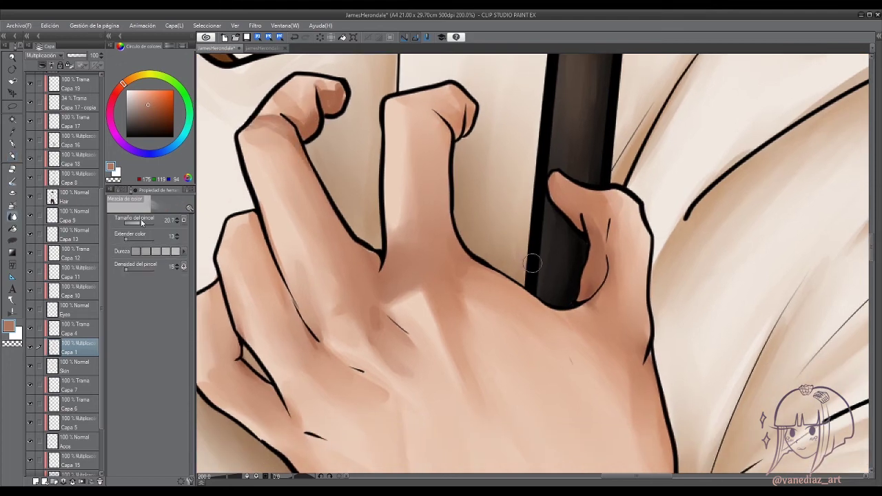
Add small shadows around the ring and little finger knuckles at pencil size 17.8 and blend them at size 20.7.
key("p")
scroll(335, 246, "down", 2)
scroll(336, 295, "up", 2)
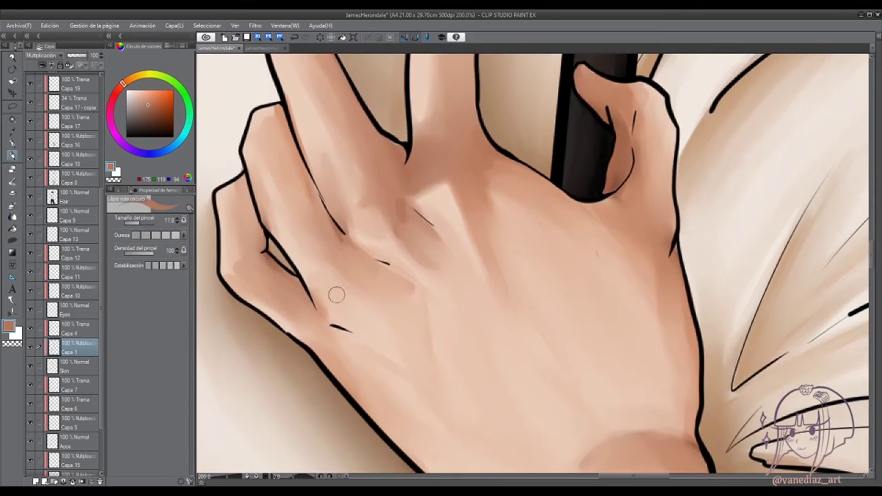
mouse_move(377, 329)
left_mouse_down()
mouse_move(396, 296)
mouse_move(375, 345)
left_mouse_up()
scroll(386, 324, "down", 1)
scroll(386, 324, "up", 1)
left_click_drag(321, 317, 338, 255)
key("j")
mouse_move(321, 290)
left_mouse_down()
mouse_move(303, 272)
mouse_move(328, 320)
mouse_move(385, 310)
left_mouse_up()
scroll(301, 268, "down", 2)
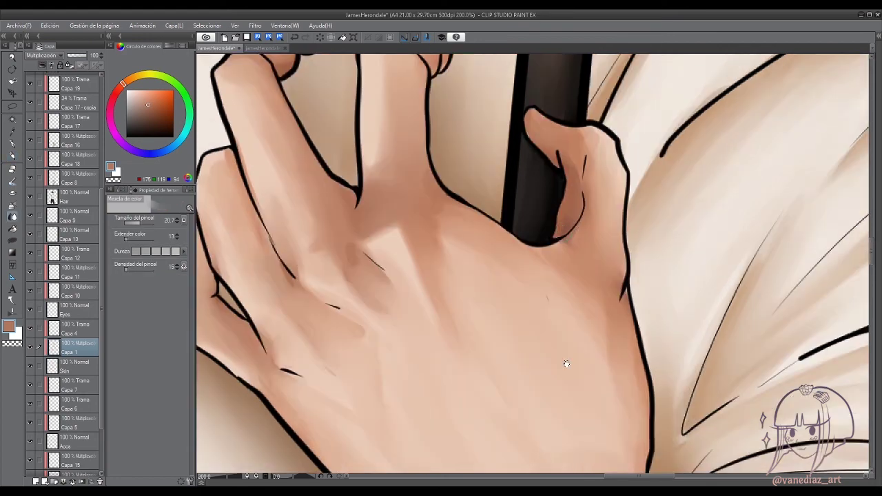
Soften the wrist crease at blender size 20.7 and touch up the forearm with sampled skin tones blended at size 70.
scroll(397, 260, "up", 2)
mouse_move(348, 234)
left_mouse_down()
mouse_move(408, 259)
mouse_move(397, 260)
left_mouse_up()
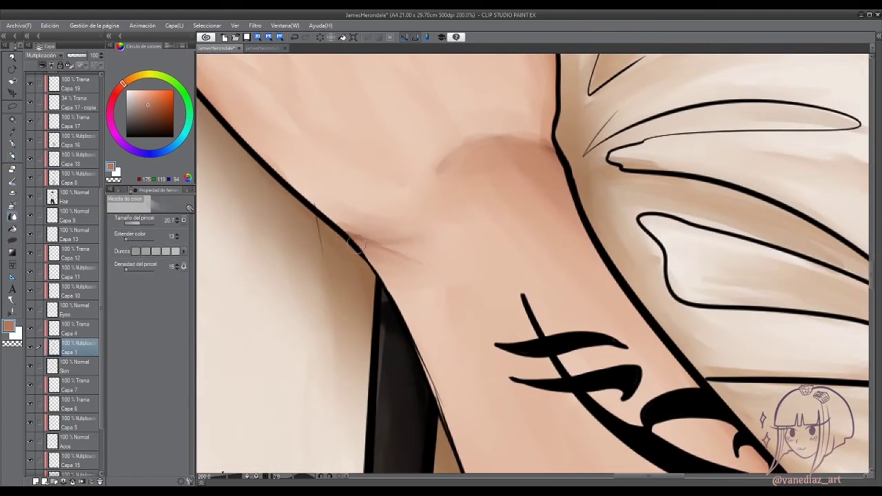
scroll(397, 260, "down", 4)
scroll(396, 251, "up", 1)
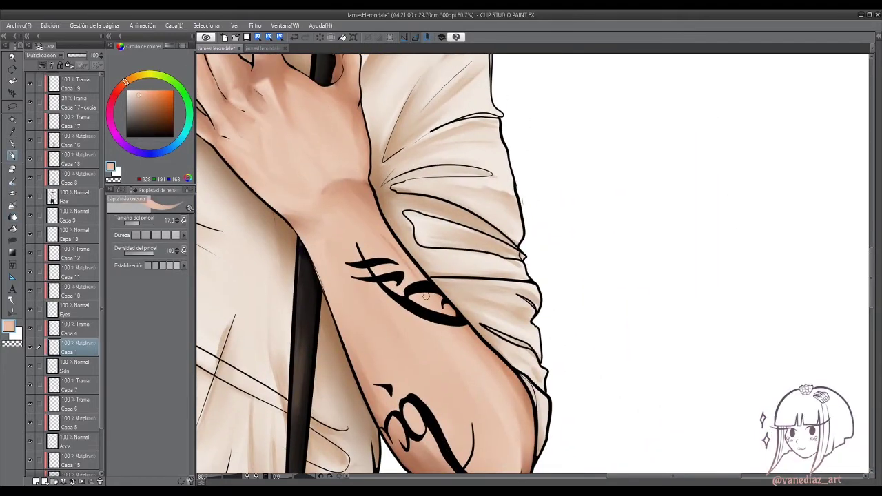
left_click(476, 334, "alt")
mouse_move(504, 382)
left_mouse_down()
mouse_move(476, 334)
mouse_move(494, 358)
left_mouse_up()
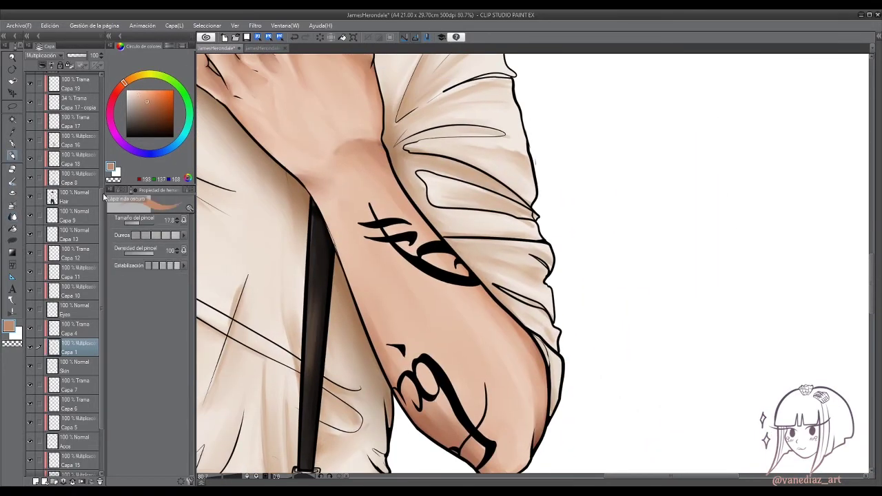
left_click(452, 276, "alt")
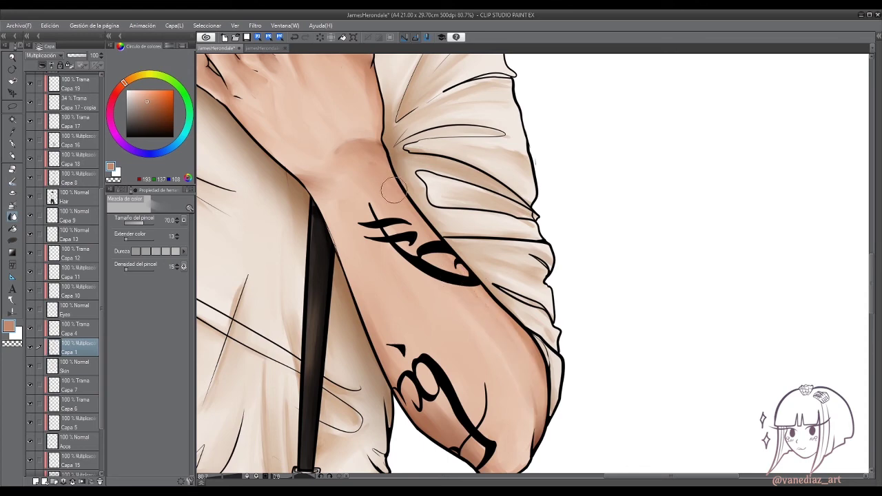
left_click_drag(453, 276, 446, 224)
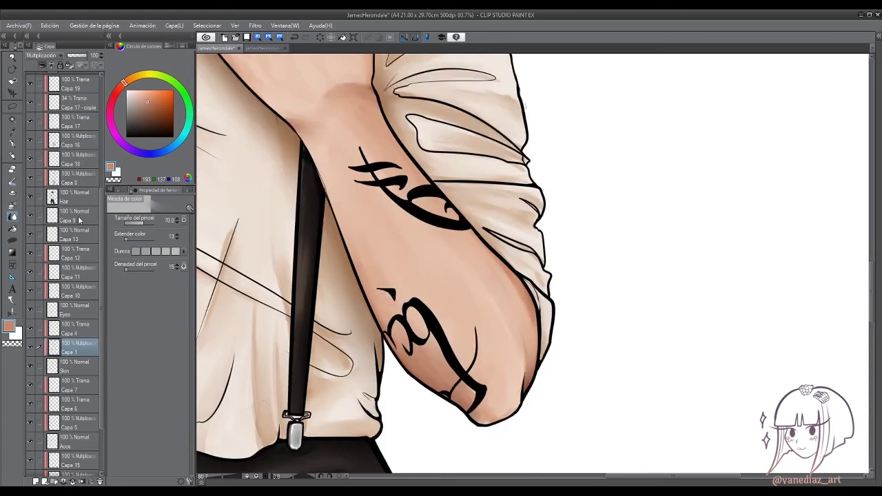
Paint darker brown shadows along the outer forearm and elbow at pencil size 44.3 and blend them at size 24.1.
key("p")
left_click(521, 391, "alt")
left_click_drag(531, 365, 482, 298)
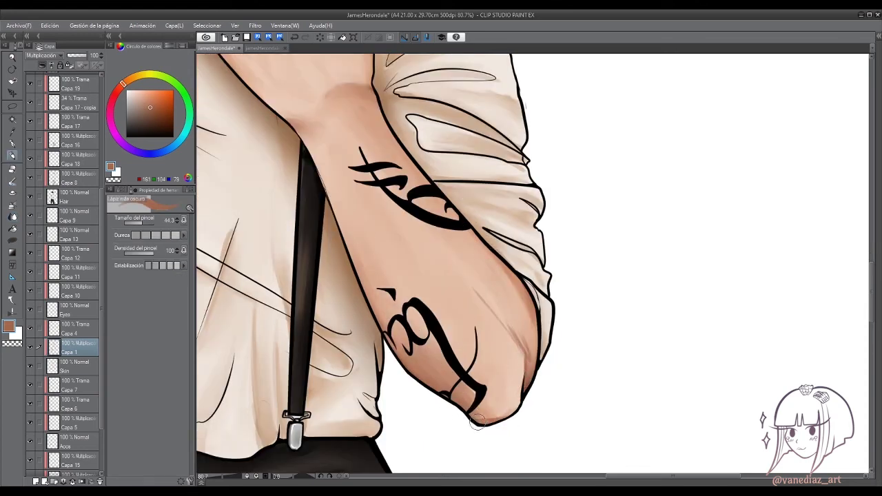
left_click_drag(391, 331, 406, 361)
key("j")
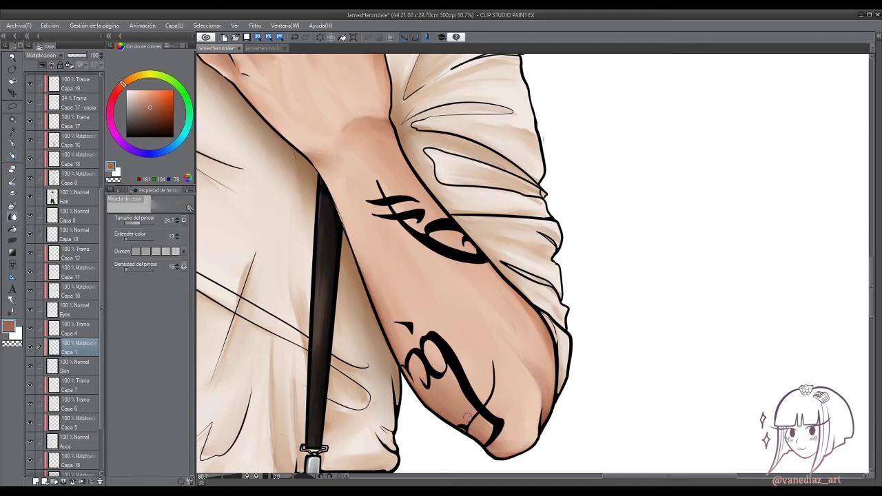
left_click_drag(467, 417, 452, 411)
Deepen the wrist shadows with brown at pencil size 44.3 and soften them with the color blender at size 24.1.
key("p")
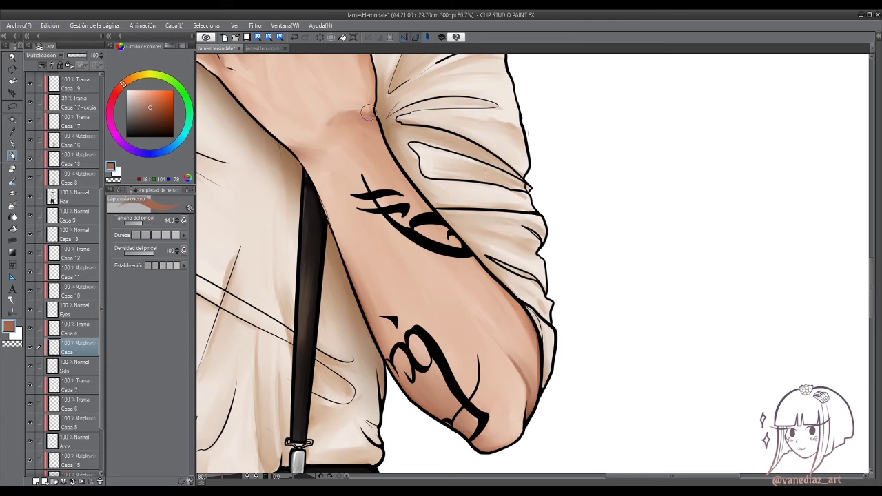
left_click_drag(368, 112, 378, 108)
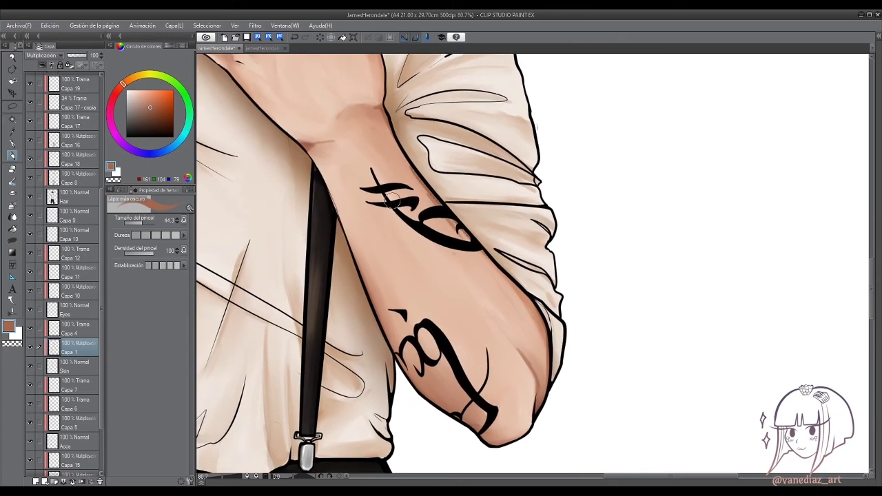
key("j")
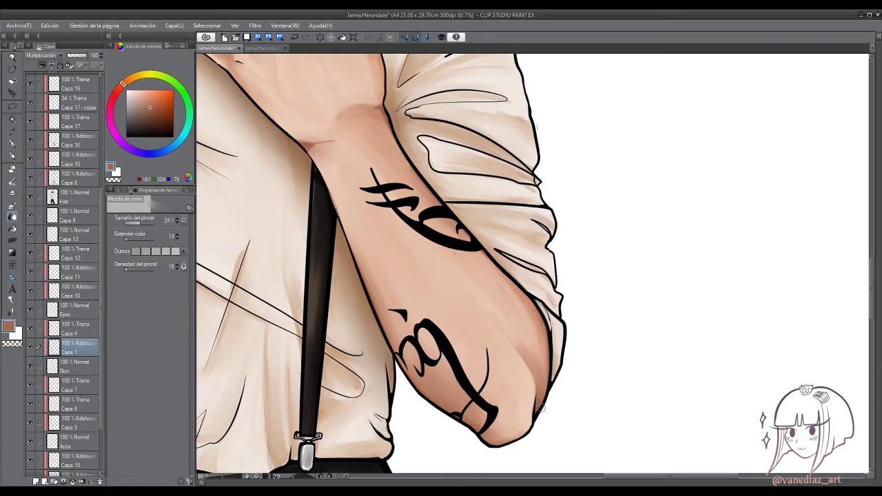
Try drawing thin blue veins on the back of the raised hand at pencil size 11.3, blended at size 24.1.
key("ctrl+0")
key("ctrl+alt+0")
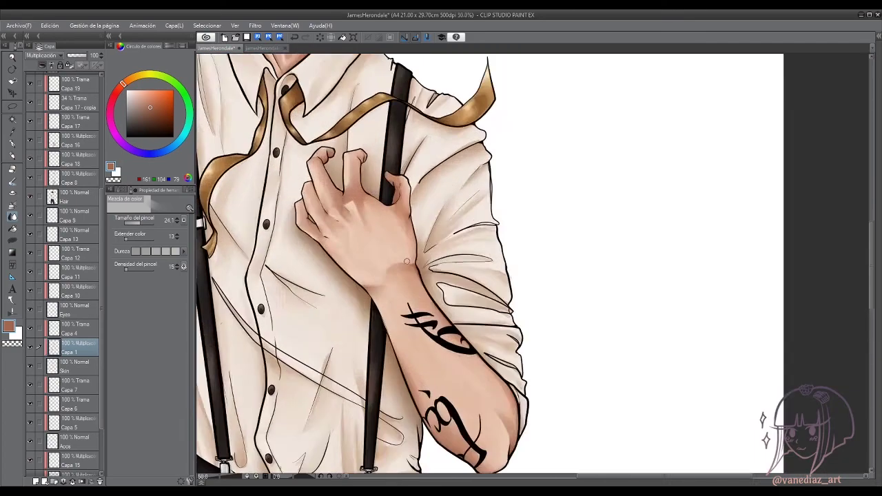
key("p")
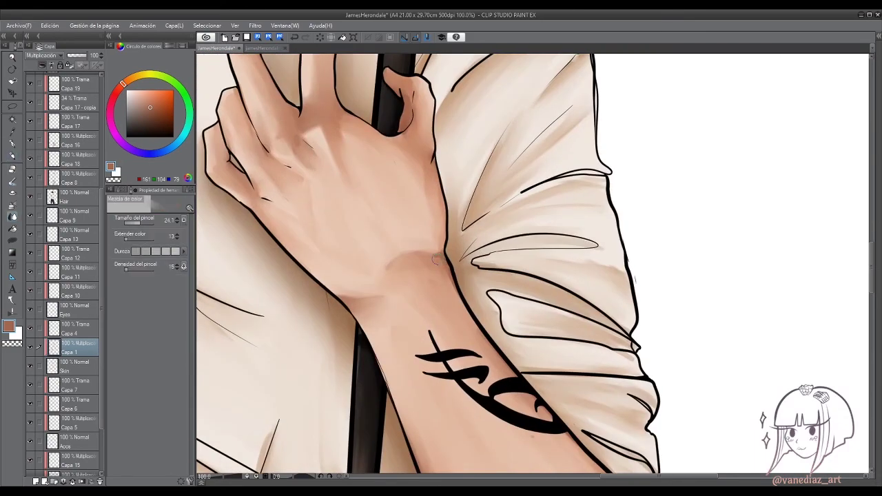
left_click(176, 142)
left_click_drag(339, 182, 340, 197)
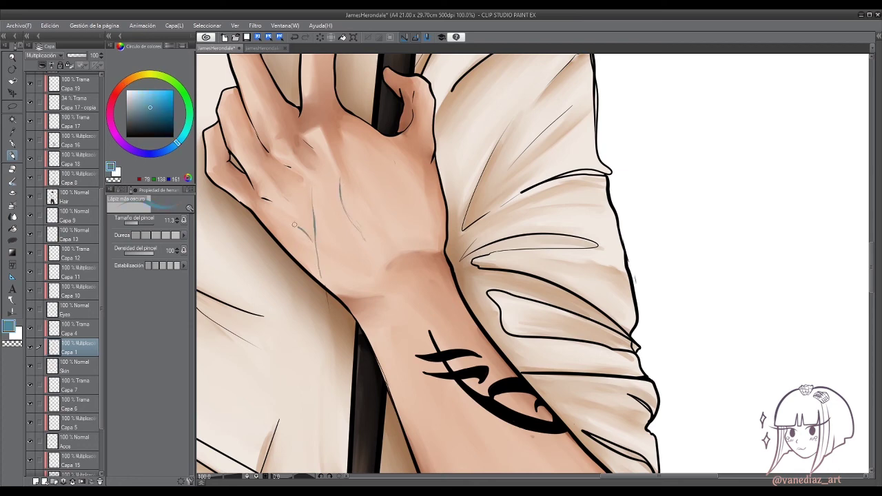
key("j")
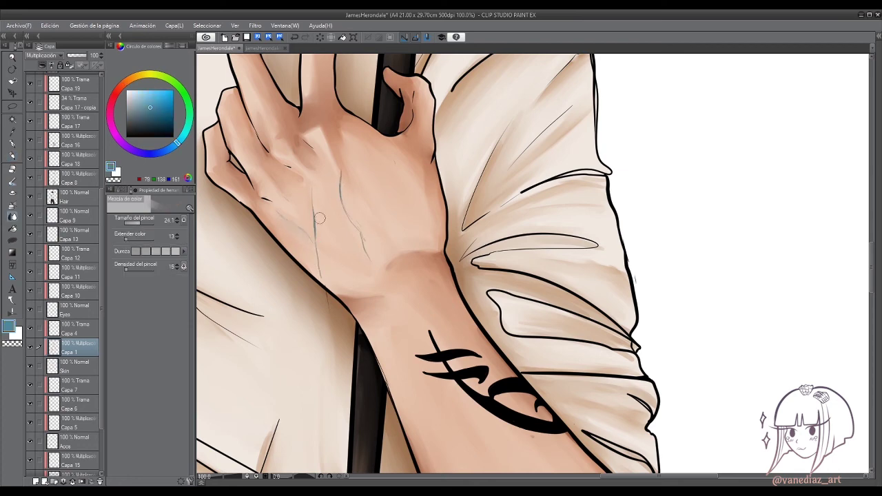
scroll(416, 281, "up", 3)
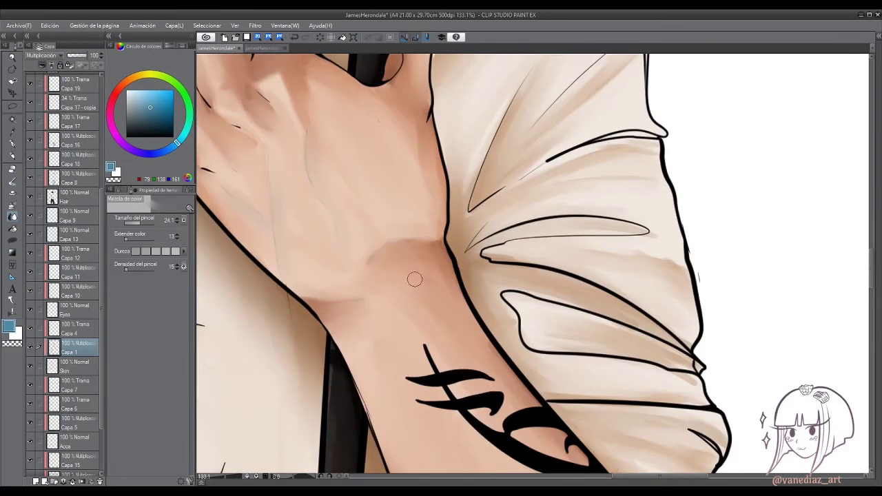
Sample the skin tone and draw thin brown veins on the back of the raised hand with the pencil.
left_click(289, 74, "alt")
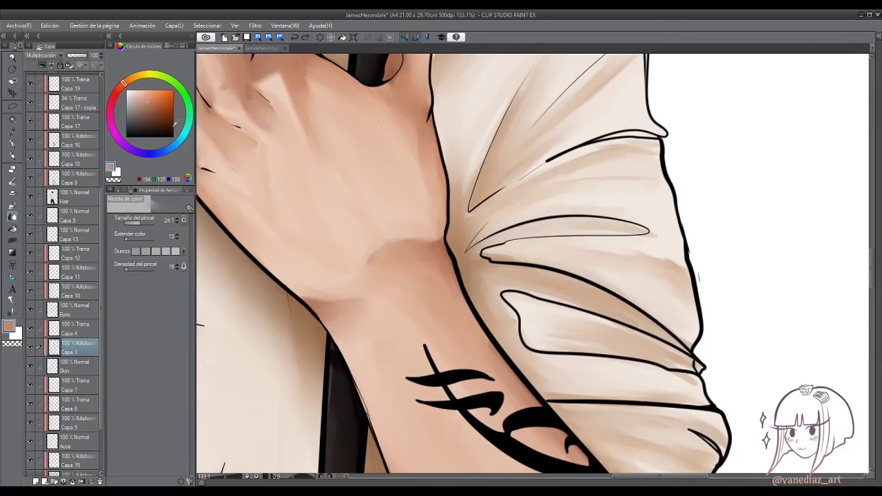
key("p")
left_click_drag(269, 162, 305, 145)
left_click_drag(352, 183, 370, 240)
Soften and touch up the brown hand veins into the skin with the color blender at size 24.1.
key("j")
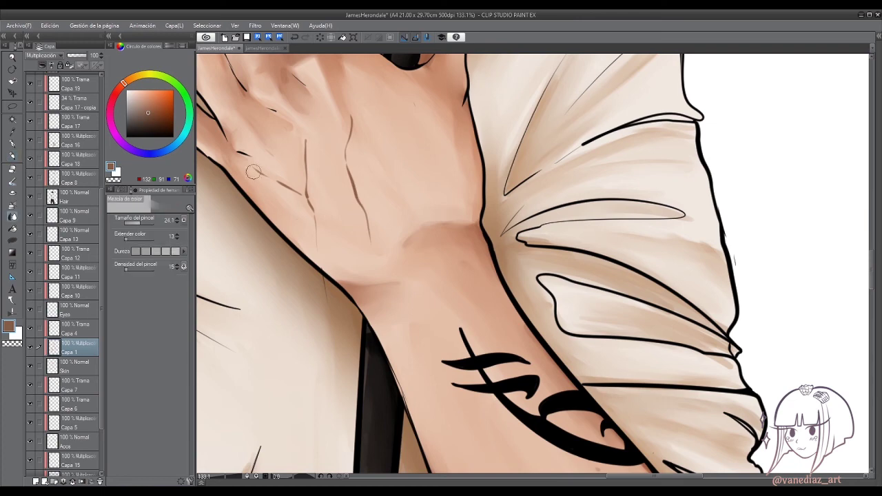
mouse_move(350, 115)
left_mouse_down()
mouse_move(357, 194)
mouse_move(372, 231)
mouse_move(366, 244)
left_mouse_up()
key("p")
key("j")
mouse_move(350, 116)
left_mouse_down()
mouse_move(365, 115)
mouse_move(370, 216)
mouse_move(386, 228)
left_mouse_up()
scroll(398, 199, "down", 5)
scroll(397, 198, "up", 5)
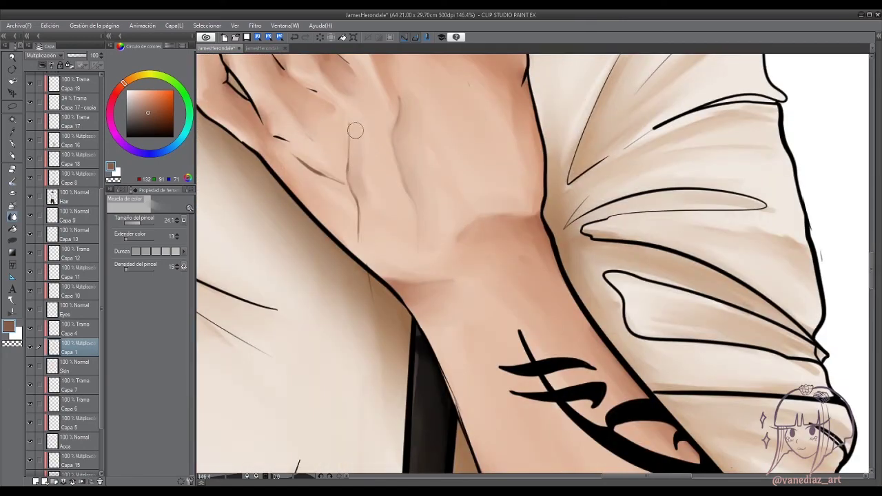
scroll(333, 170, "down", 5)
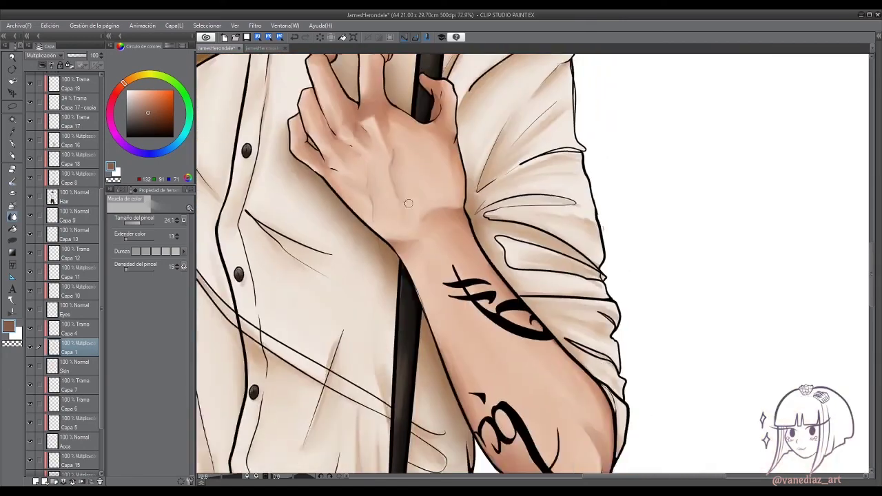
scroll(436, 138, "up", 5)
scroll(442, 235, "down", 6)
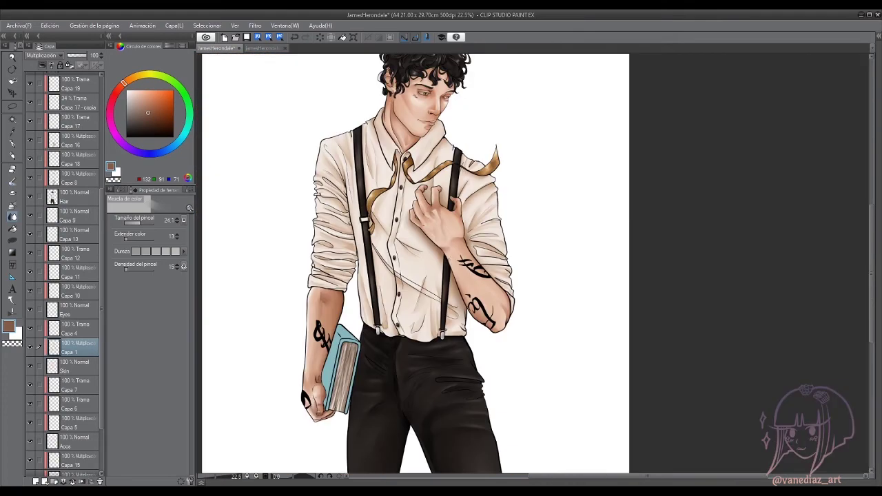
scroll(440, 239, "up", 6)
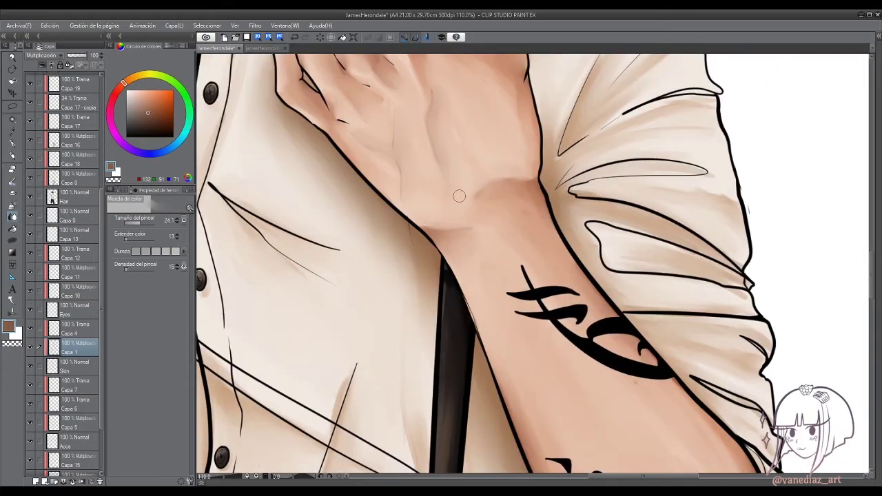
scroll(424, 222, "down", 5)
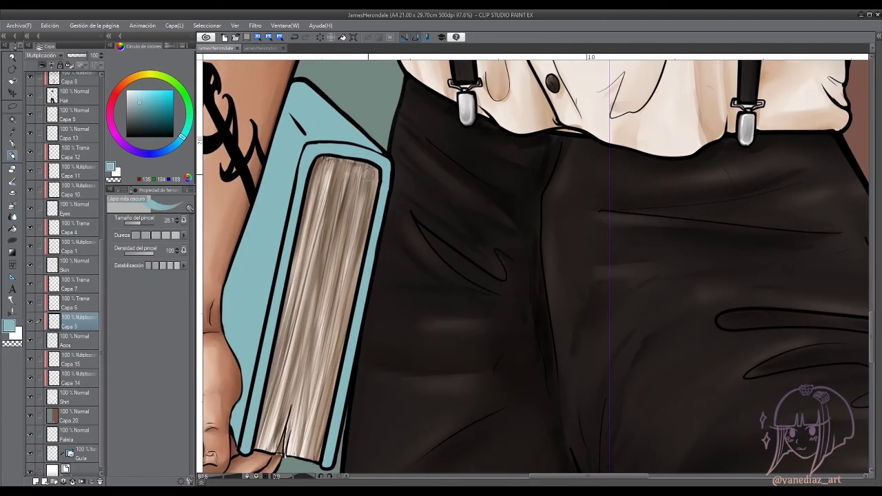
Shade the book's cover edges, top and spine with light teal on multiply layer Capa 5 at pencil size 28.1.
left_click_drag(363, 245, 338, 386)
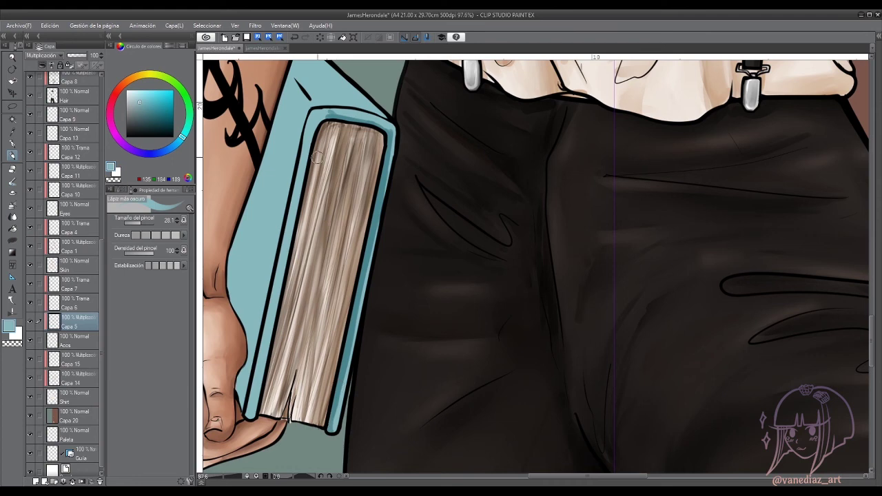
mouse_move(317, 157)
left_mouse_down()
mouse_move(341, 233)
mouse_move(393, 182)
left_mouse_up()
left_click_drag(323, 124, 407, 190)
mouse_move(345, 145)
left_mouse_down()
mouse_move(348, 165)
mouse_move(318, 188)
left_mouse_up()
scroll(318, 187, "down", 1)
mouse_move(321, 145)
left_mouse_down()
mouse_move(270, 292)
mouse_move(289, 358)
mouse_move(282, 410)
mouse_move(355, 134)
left_mouse_up()
scroll(272, 296, "down", 1)
left_click_drag(317, 90, 304, 169)
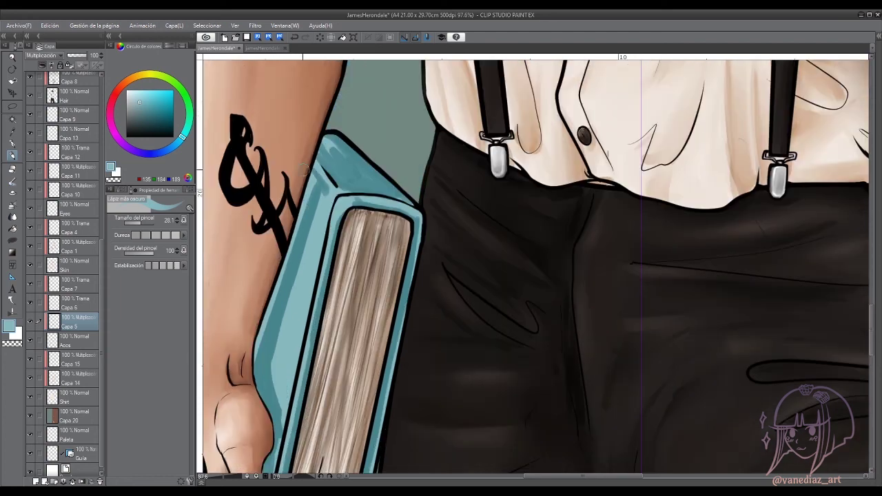
Sample a darker teal from the book and deepen the shadows on its top, cover rim and page-side edges at pencil size 28.1.
left_click(310, 172, "alt")
left_click_drag(372, 172, 414, 207)
left_click_drag(328, 138, 396, 190)
left_click_drag(362, 207, 414, 217)
scroll(386, 206, "down", 2)
left_click_drag(414, 386, 356, 143)
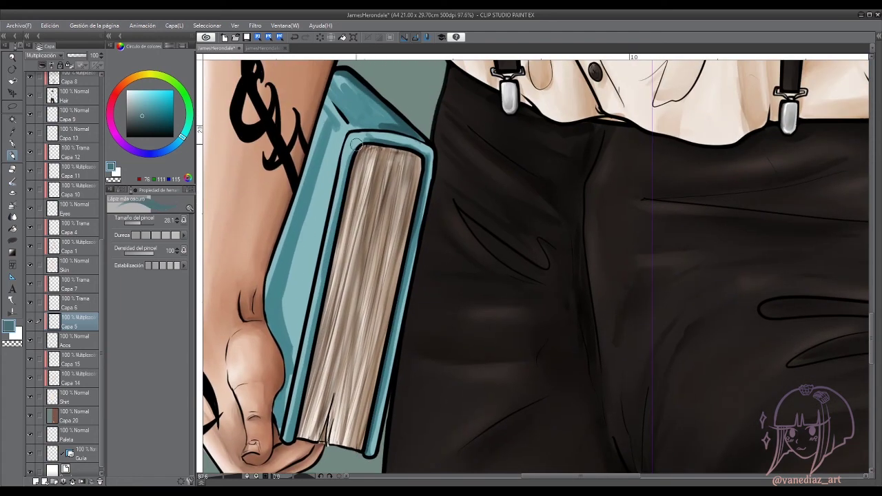
mouse_move(384, 104)
left_mouse_down()
mouse_move(327, 124)
mouse_move(276, 321)
mouse_move(276, 414)
left_mouse_up()
Sample the teal again and add long mid-tone shading strokes along the book's spine at pencil size 28.1.
left_click(303, 207, "alt")
left_click_drag(323, 131, 331, 285)
left_click_drag(324, 165, 303, 393)
left_click_drag(286, 331, 276, 417)
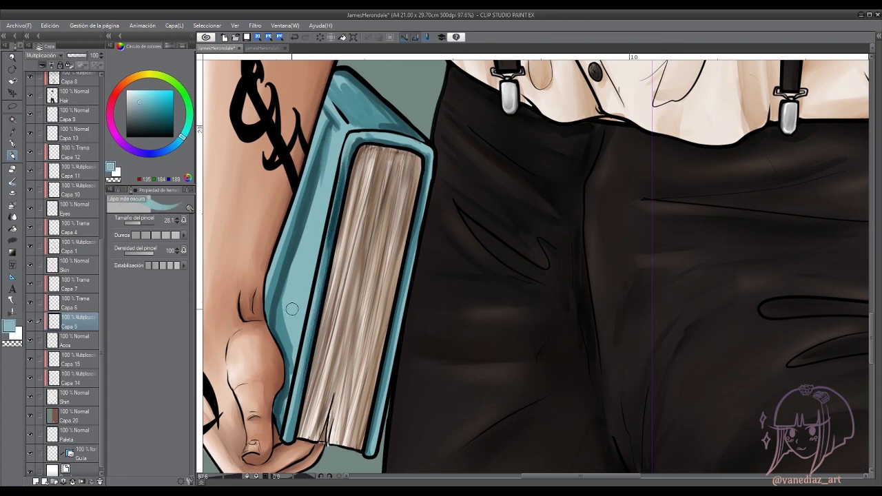
mouse_move(300, 303)
left_mouse_down()
mouse_move(283, 348)
mouse_move(300, 245)
left_mouse_up()
left_click_drag(286, 330, 318, 183)
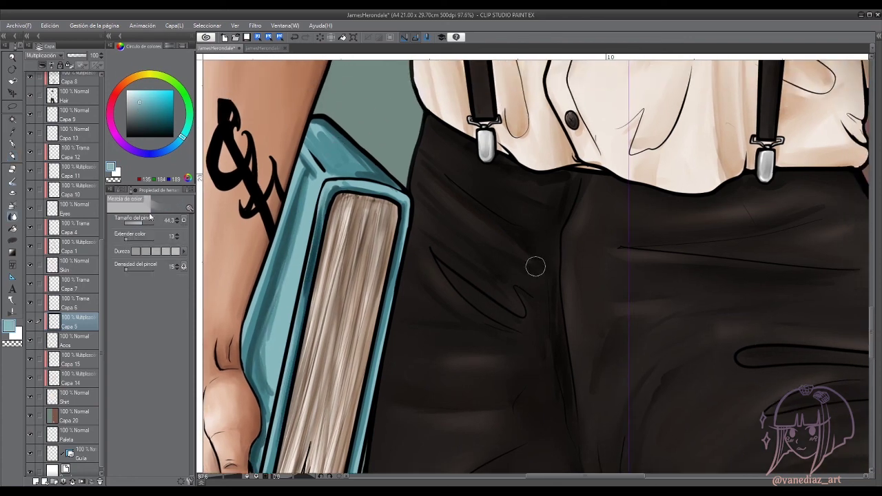
Blend the teal shading on the book's top and spine with the color blender at size 32.7.
left_click_drag(318, 131, 365, 170)
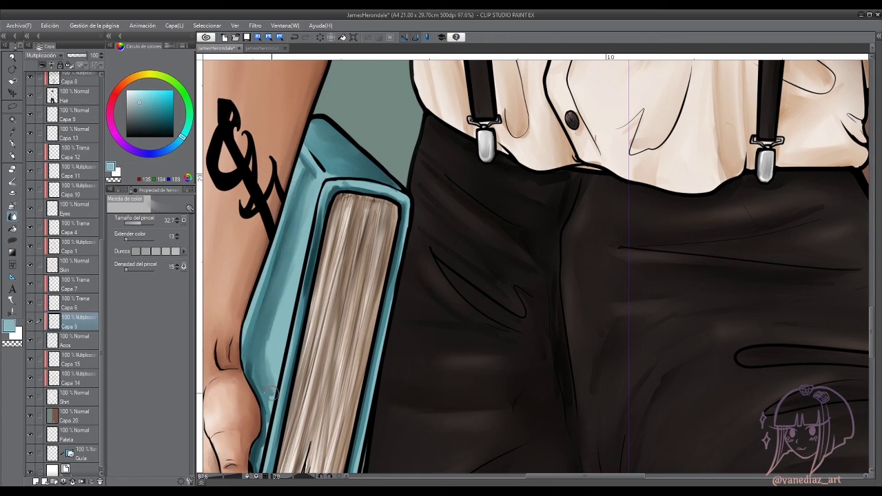
left_click_drag(301, 234, 309, 189)
mouse_move(310, 243)
left_mouse_down()
mouse_move(265, 358)
mouse_move(303, 210)
mouse_move(262, 423)
left_mouse_up()
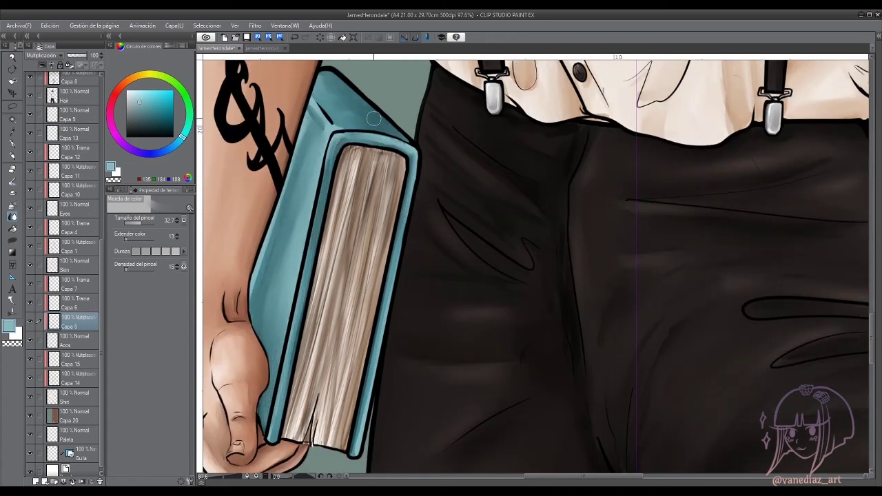
mouse_move(373, 119)
left_mouse_down()
mouse_move(391, 130)
mouse_move(313, 257)
left_mouse_up()
Deepen the book's cover edges, top and spine with dark teal at pencil size 28.1 and blend them at size 32.7.
left_click(11, 155)
left_click(296, 173, "alt")
scroll(297, 206, "down", 1)
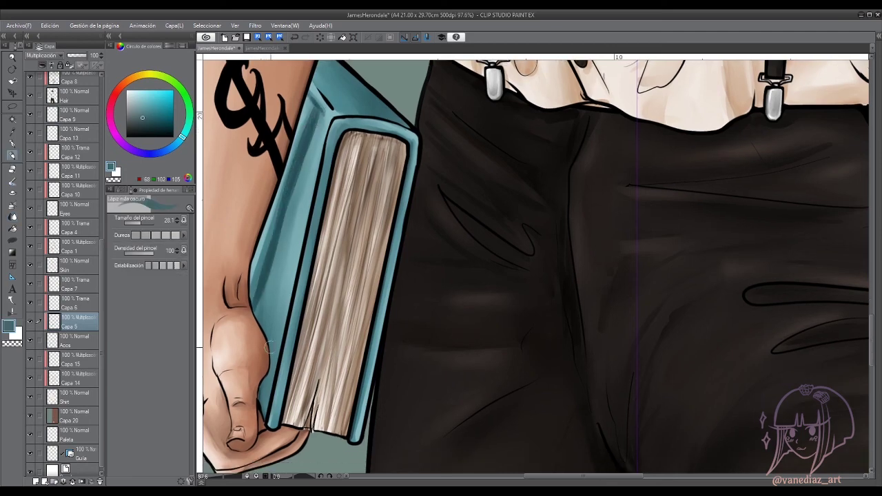
left_click_drag(365, 413, 389, 115)
scroll(390, 115, "up", 2)
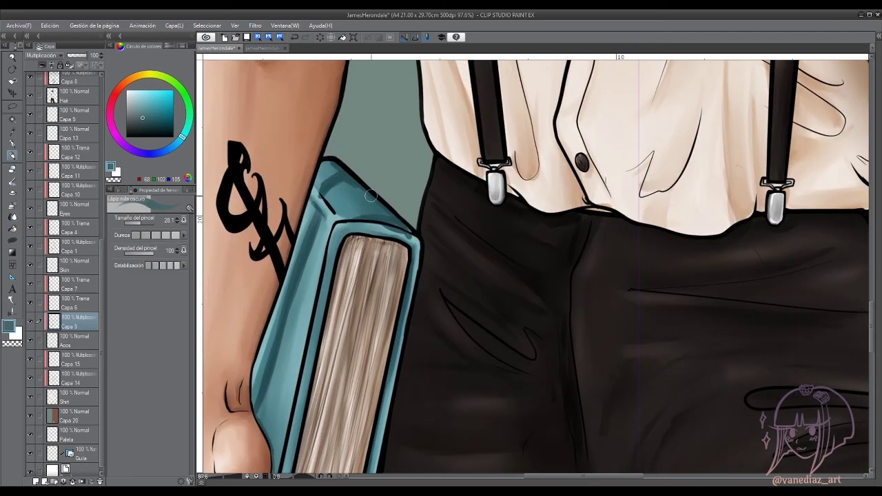
key("j")
scroll(366, 219, "down", 1)
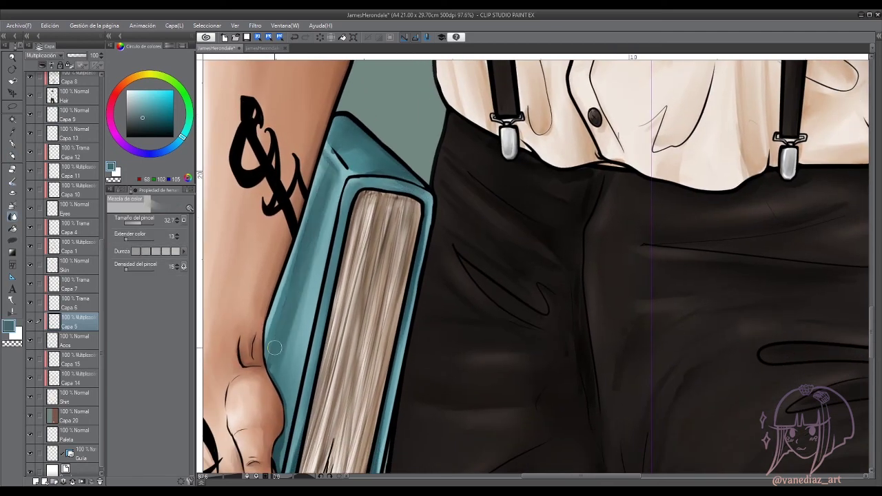
scroll(283, 385, "down", 1)
scroll(386, 200, "up", 1)
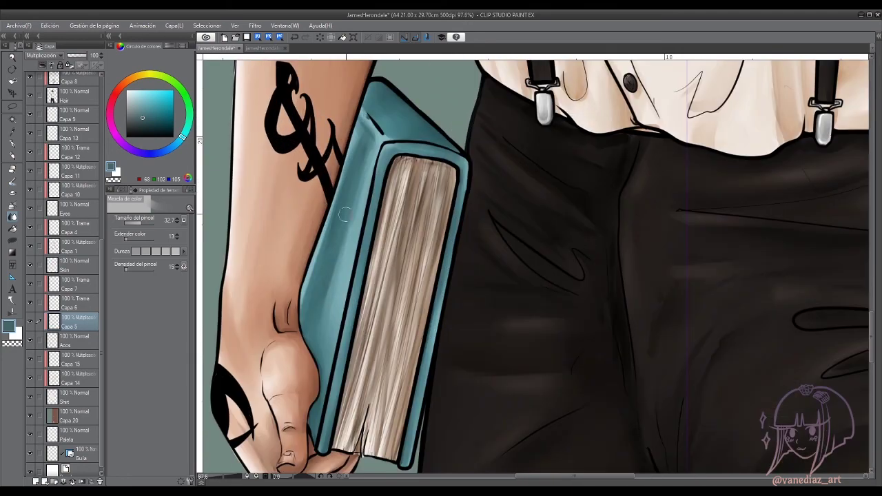
Draw beige swirl and star ornaments on the upper book spine on new layer Capa 21 at brush size 15.3.
scroll(351, 131, "up", 1)
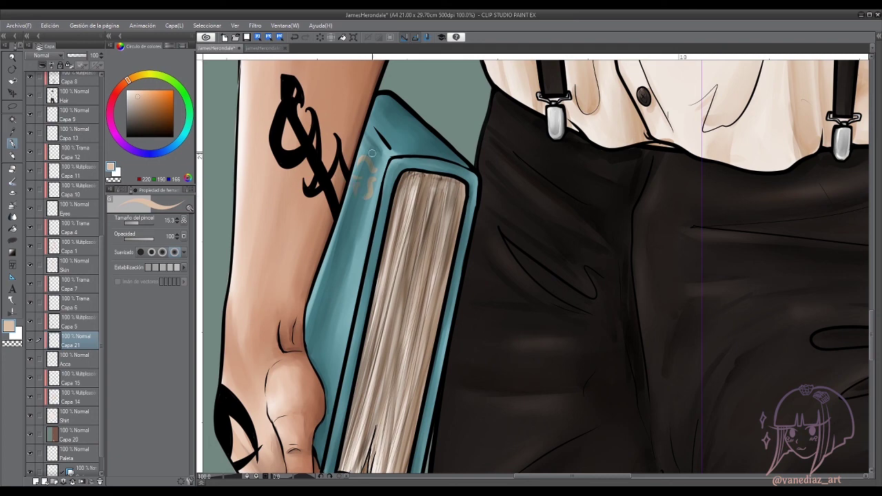
scroll(343, 258, "down", 1)
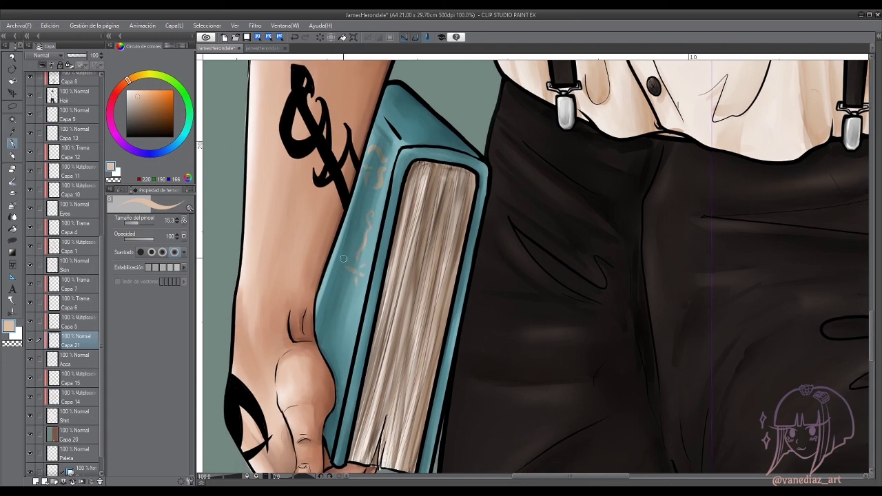
scroll(351, 315, "down", 1)
Duplicate the beige ornaments, place the copy on the lower part of the book spine and merge it into Capa 21.
key("ctrl+c")
key("ctrl+v")
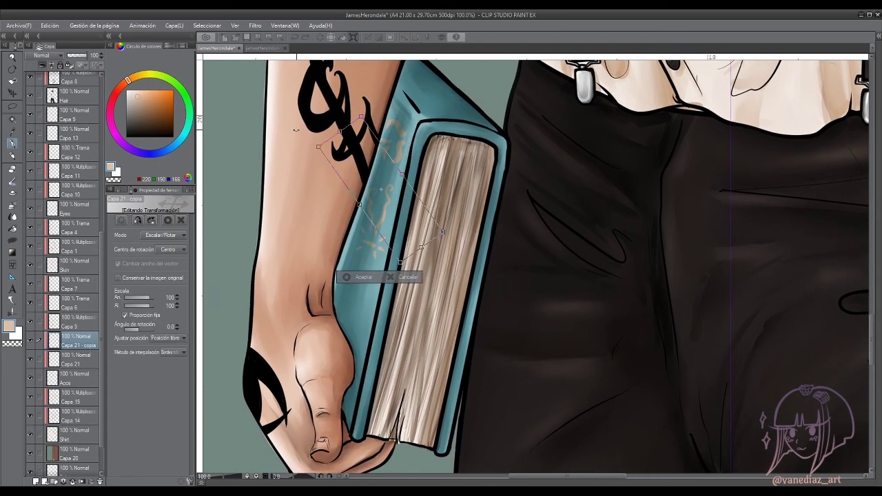
key("ctrl+t")
left_click_drag(372, 262, 353, 338)
key("Return")
key("ctrl+e")
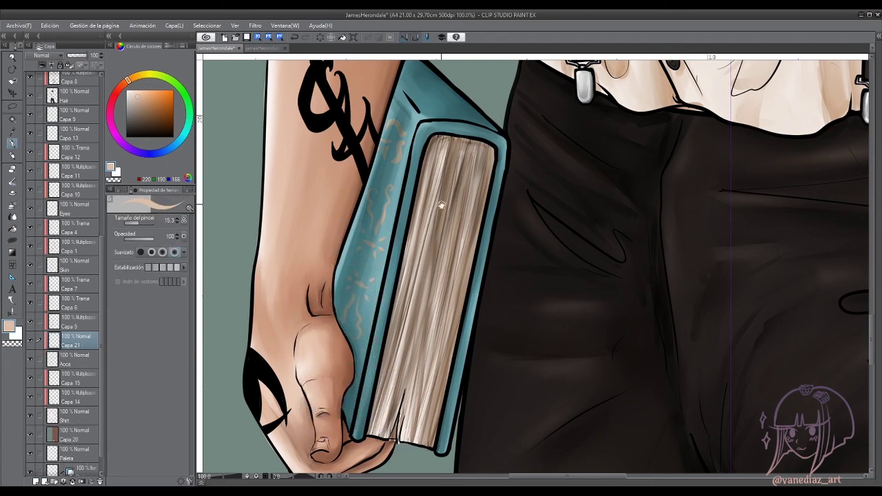
scroll(444, 209, "up", 3)
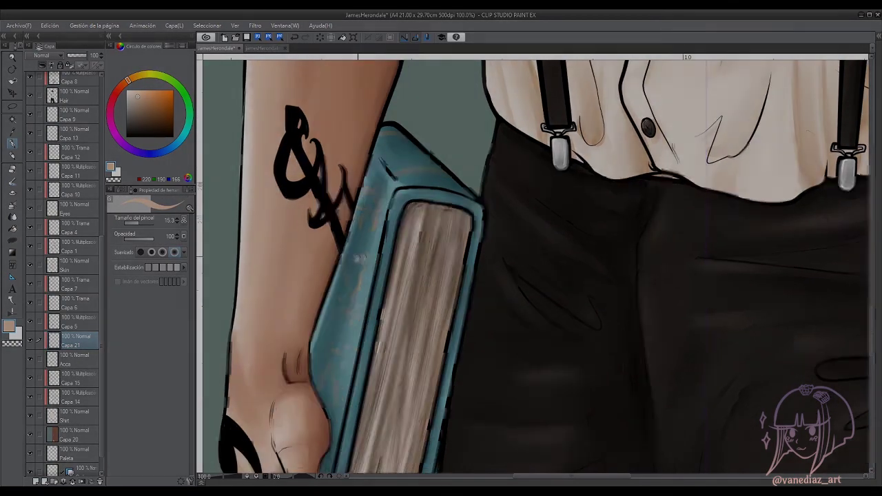